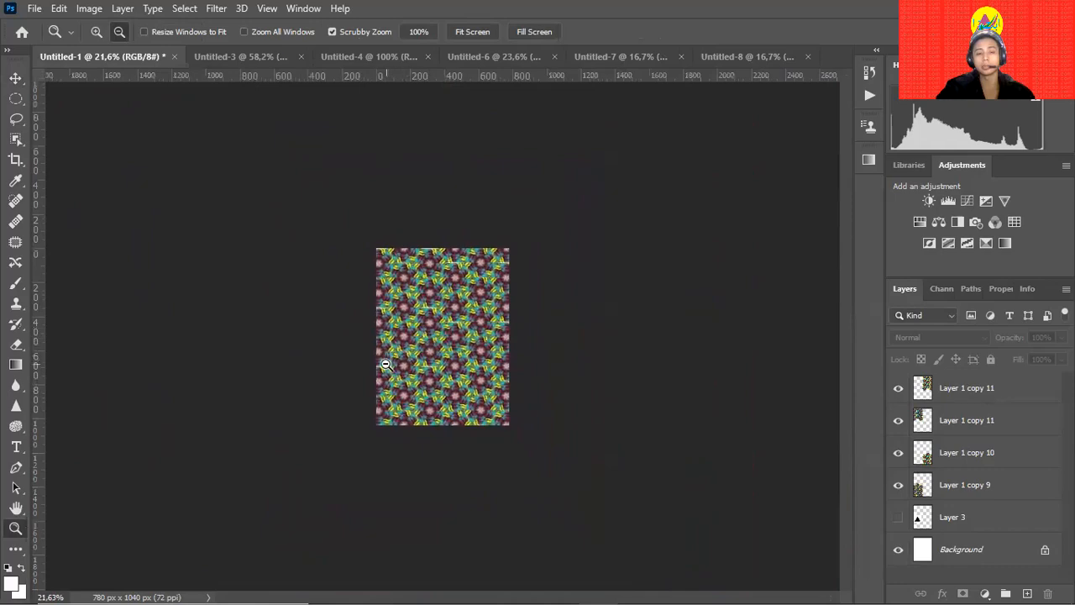
Check the patterned page, Untitled-4 and the man's photo, then show blank Untitled-8.
left_click_drag(612, 275, 464, 327)
key("ctrl+minus")
key("ctrl+minus")
key("ctrl+minus")
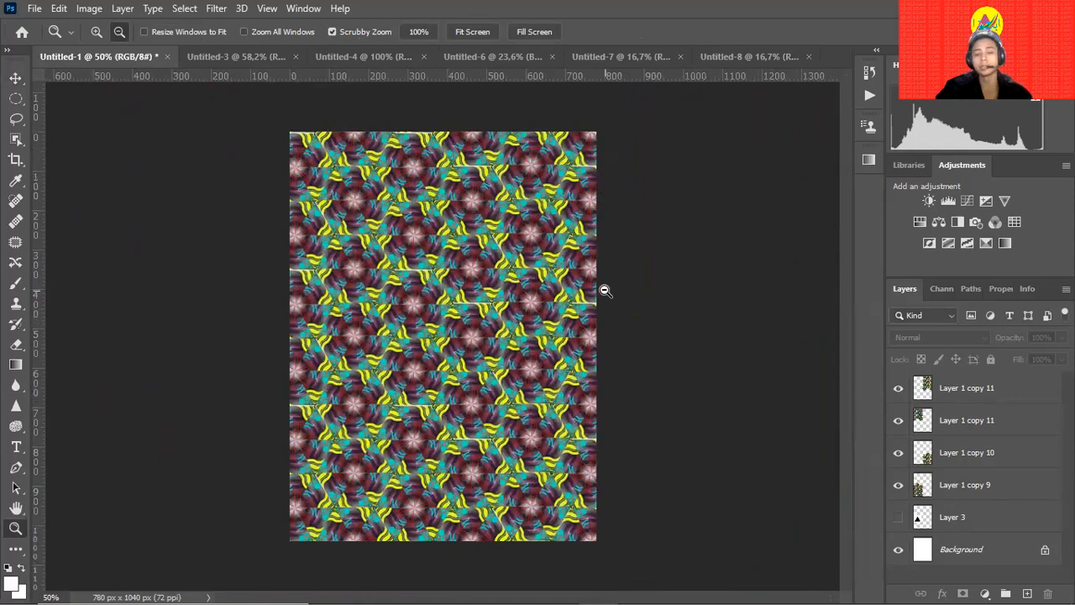
left_click(369, 61)
left_click(238, 56)
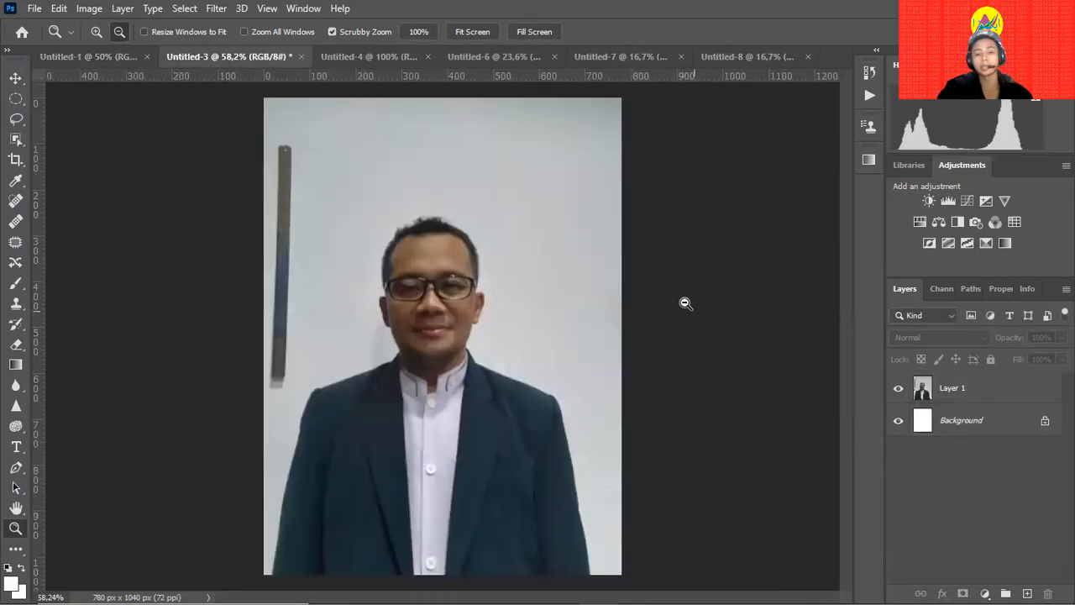
left_click(746, 59)
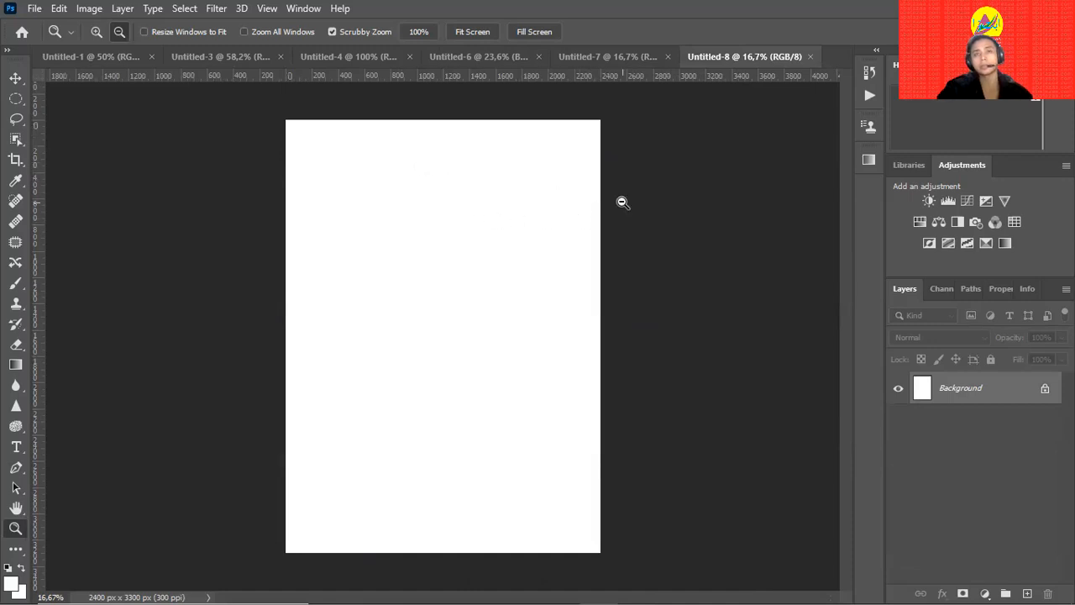
key("alt")
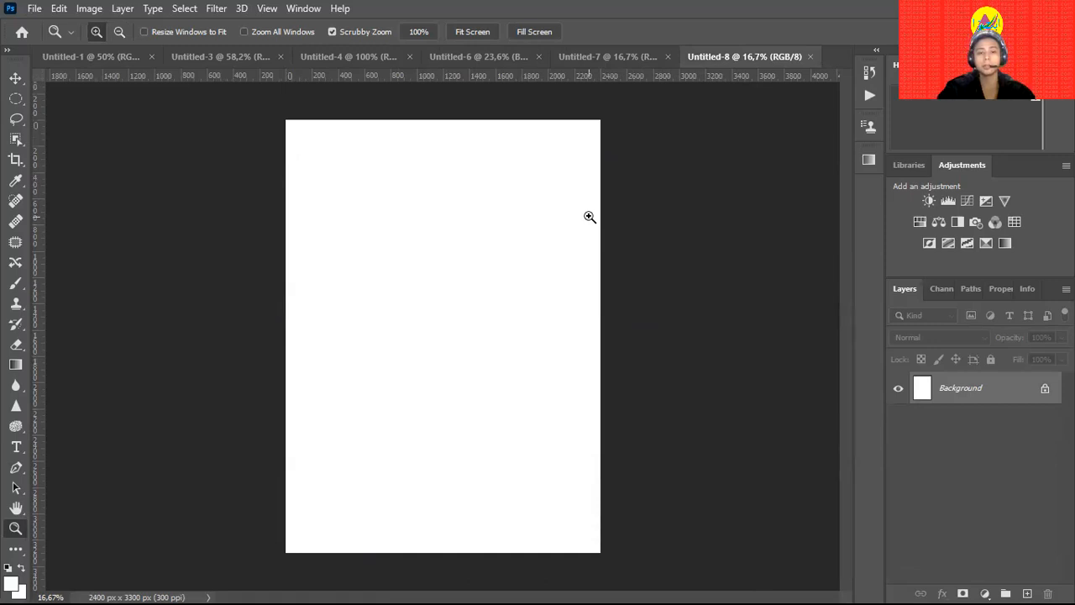
key("alt")
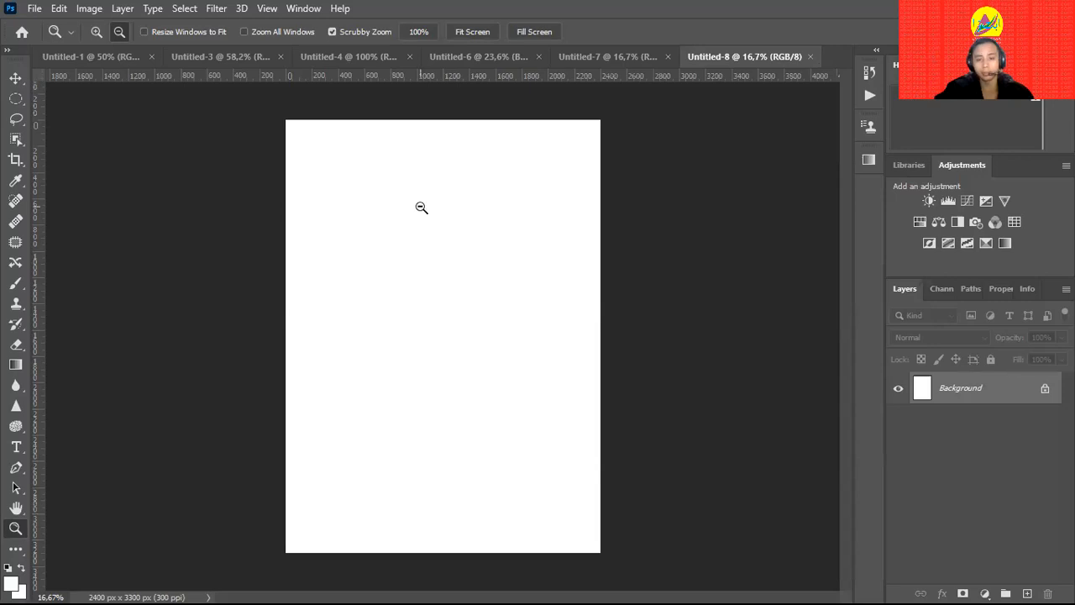
Dismiss the Color Balance warning and paste the portrait, moving it toward the top-left.
key("ctrl+b")
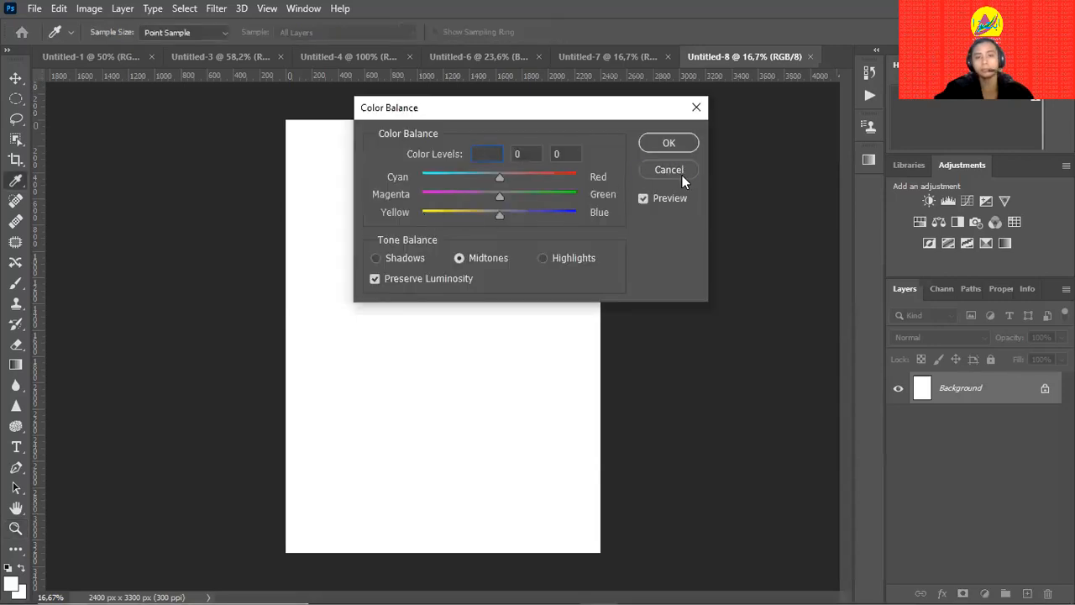
key("ctrl+b")
left_click(533, 243)
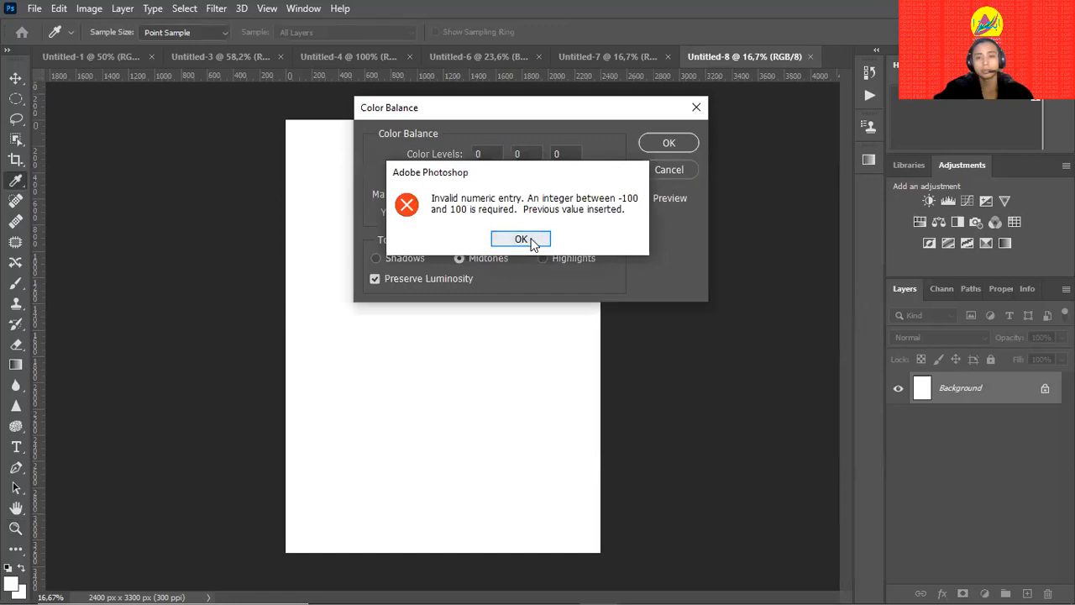
key("ctrl+v")
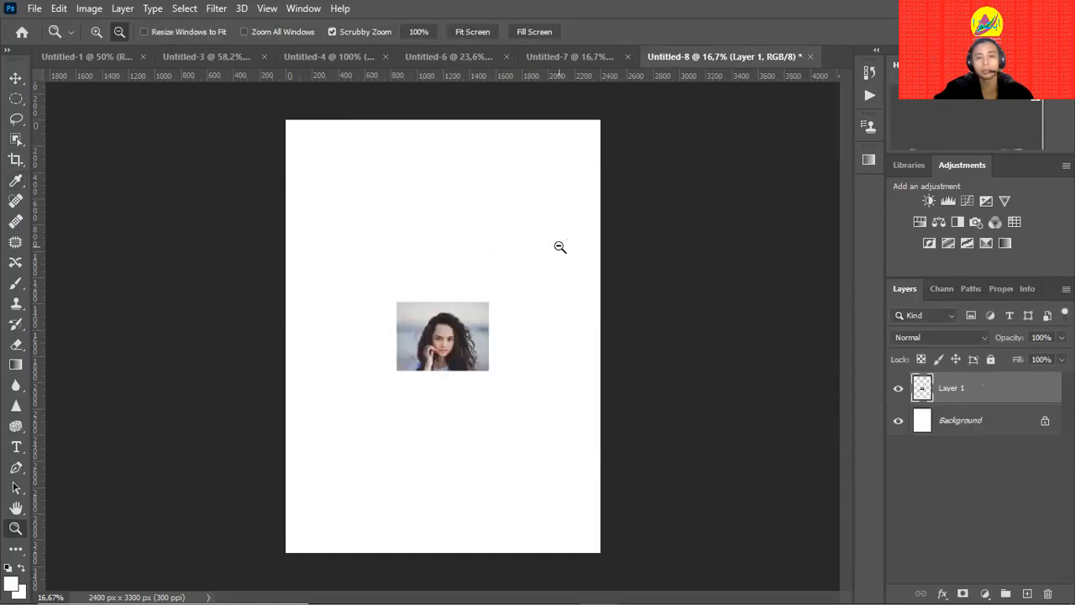
key("v")
left_click_drag(466, 348, 338, 160)
Enlarge the pasted portrait proportionally and fine-tune its position near the top-left.
key("ctrl+t")
left_click_drag(377, 198, 479, 273)
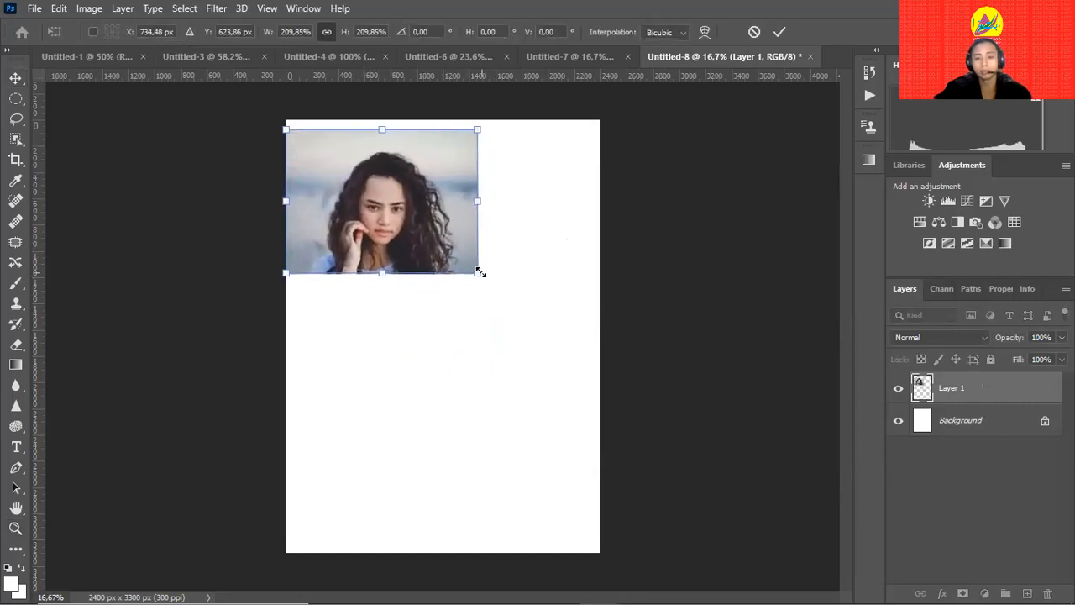
key("Return")
left_click_drag(432, 234, 449, 248)
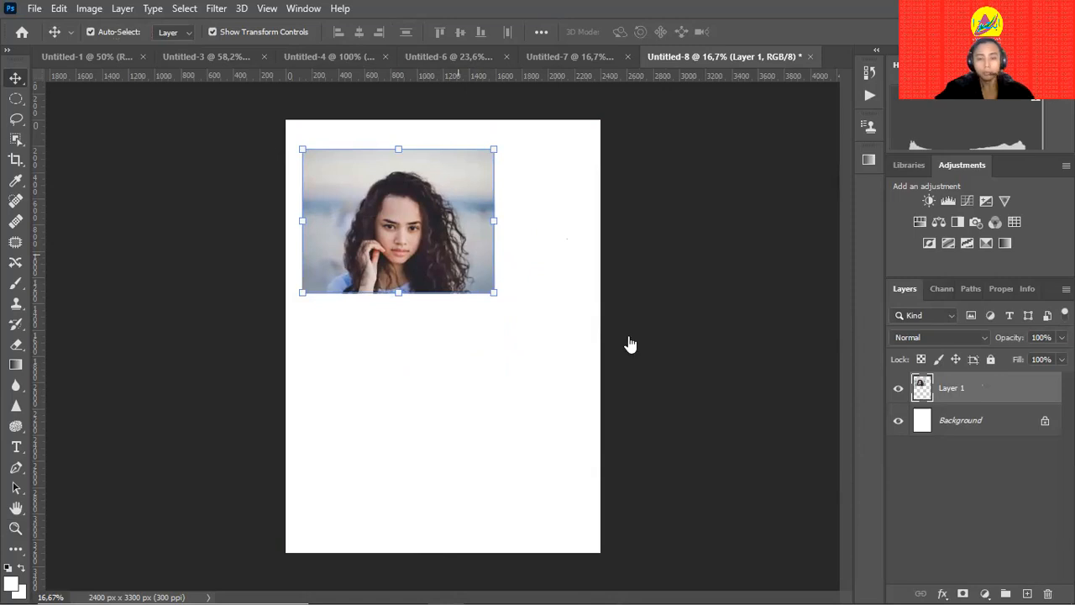
key("z")
left_click_drag(343, 336, 380, 321)
left_click_drag(658, 221, 595, 335)
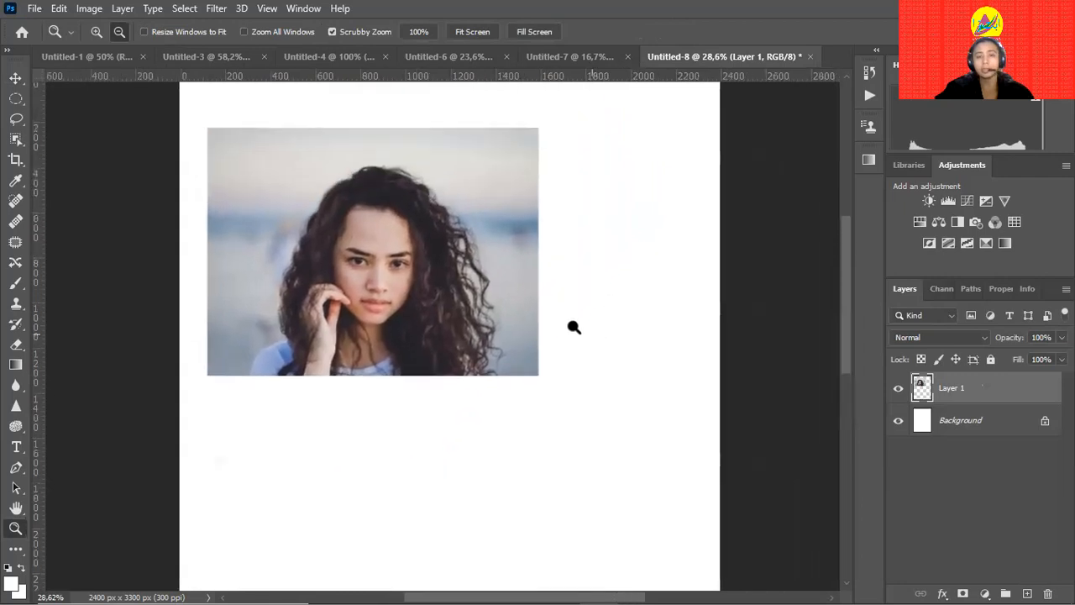
key("v")
left_click_drag(481, 269, 473, 262)
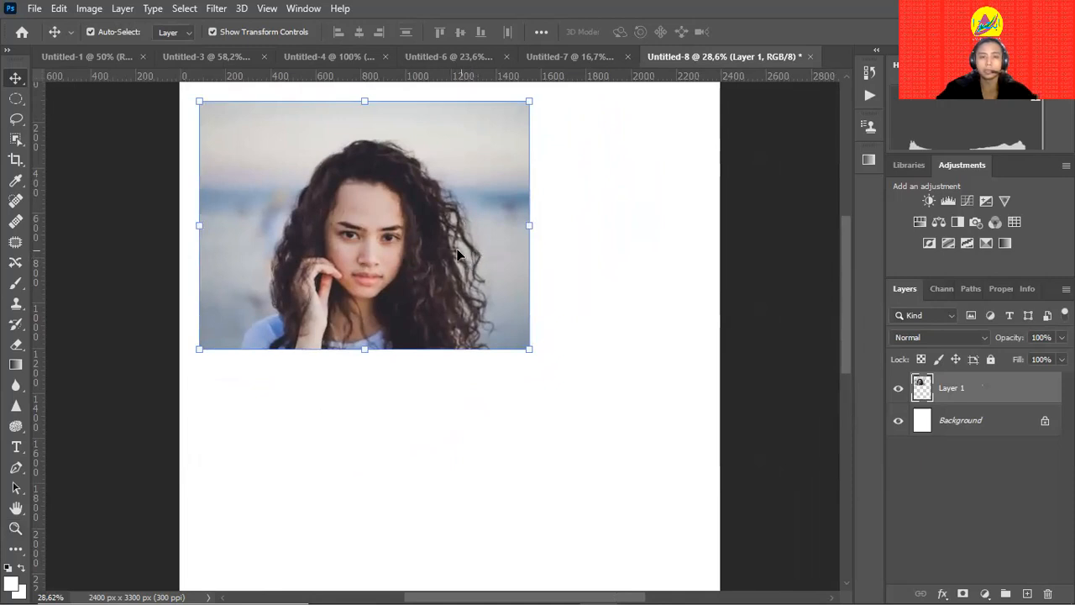
scroll(457, 253, "up", 2)
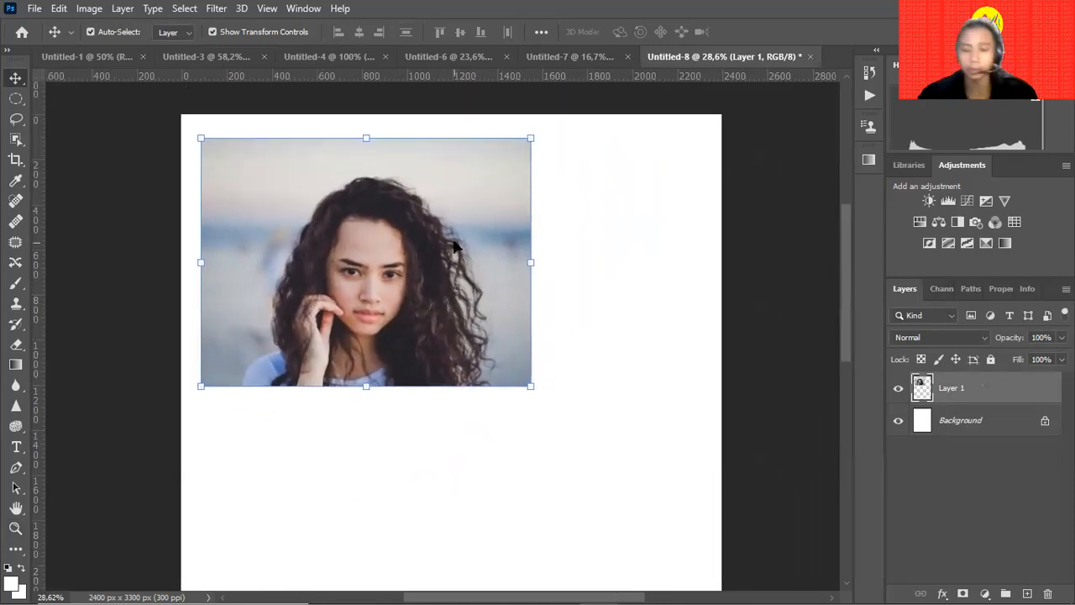
Mask the portrait with a circular selection drawn around the woman's face.
left_click(17, 99)
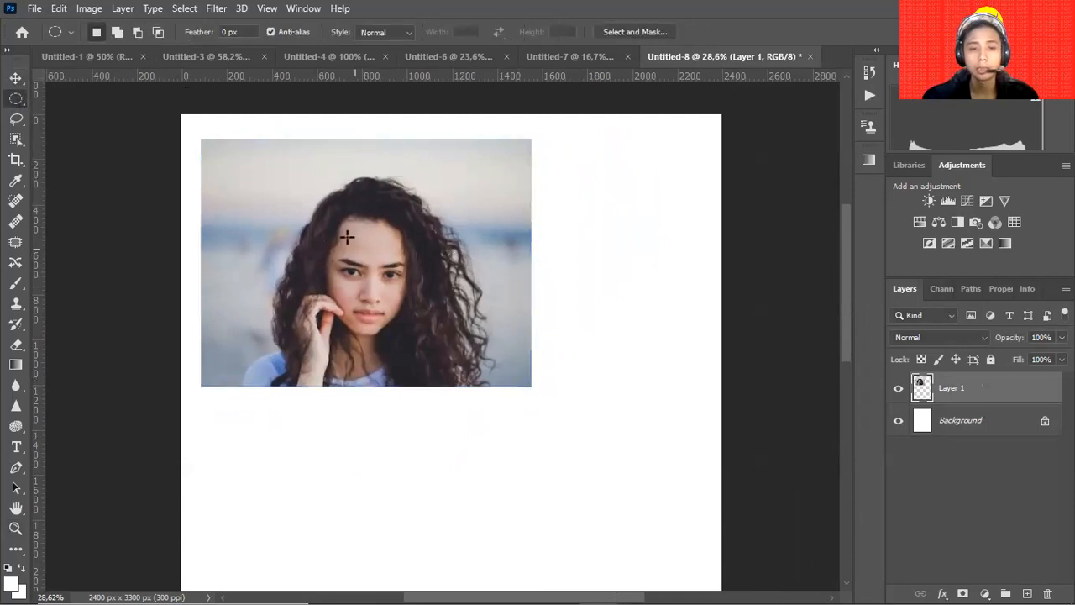
left_click_drag(259, 184, 484, 384)
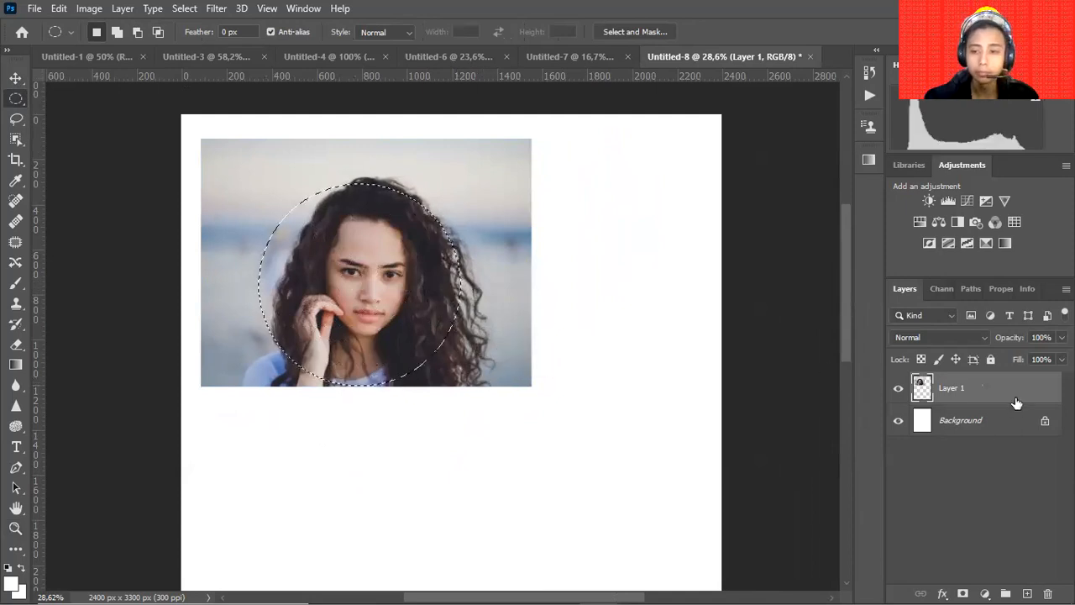
left_click(963, 593)
Shrink the round photo into the page's top-left corner and zoom out to the whole page.
key("v")
left_click_drag(434, 295, 428, 277)
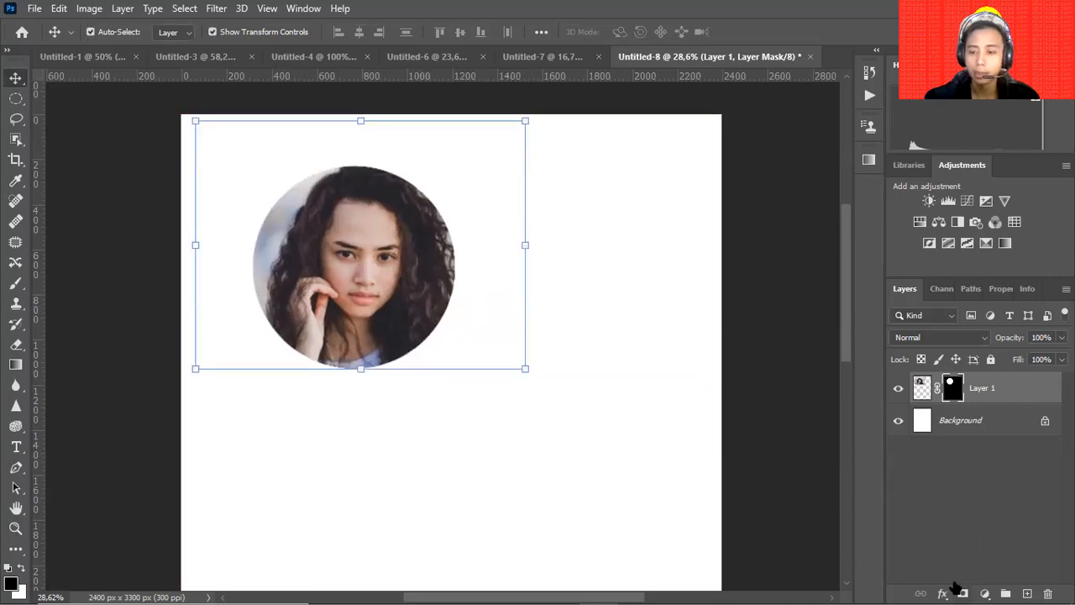
left_click_drag(525, 367, 378, 258)
left_click_drag(303, 220, 289, 214)
key("Return")
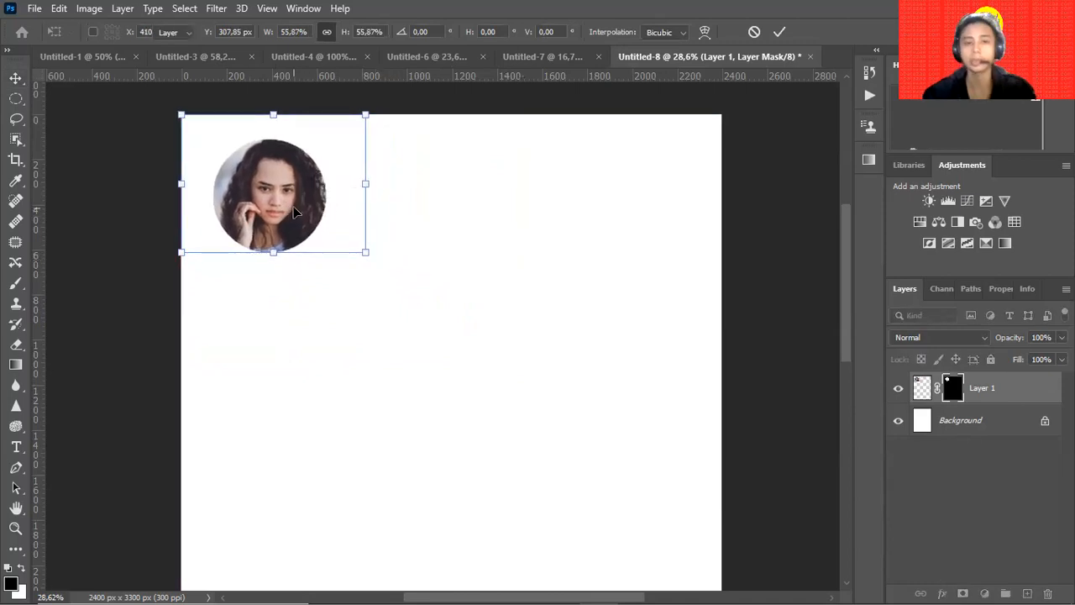
left_click(514, 235)
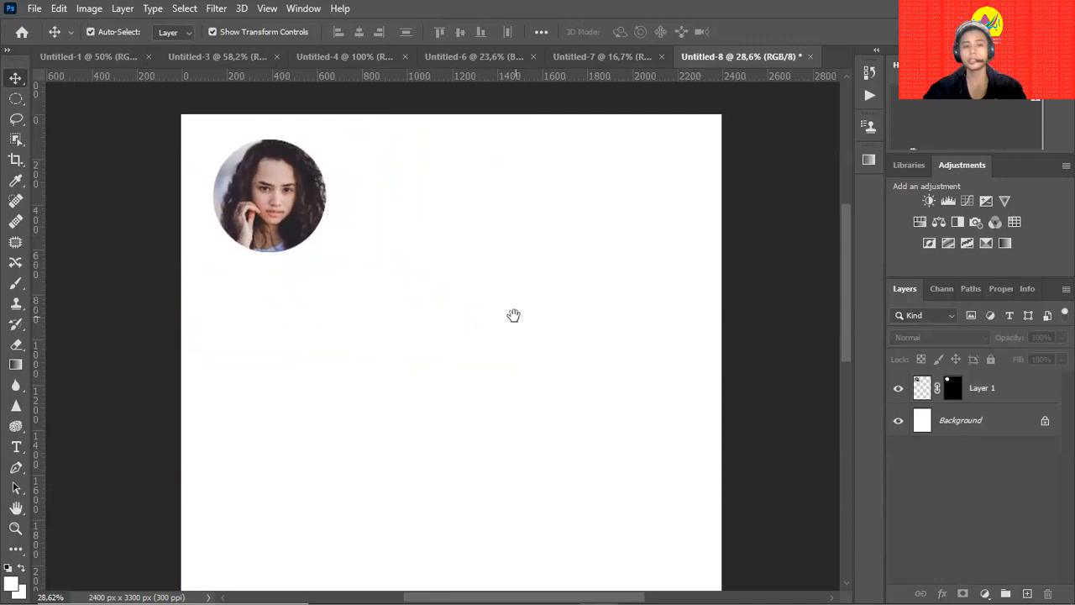
left_click_drag(513, 314, 461, 292)
key("ctrl+minus")
key("ctrl+minus")
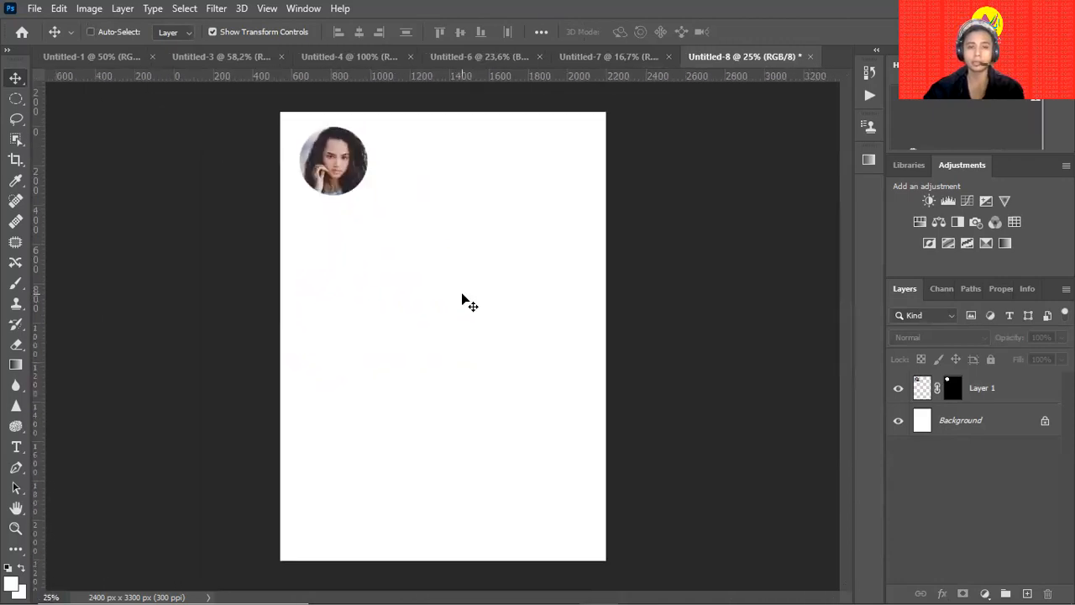
left_click(82, 14)
left_click(84, 15)
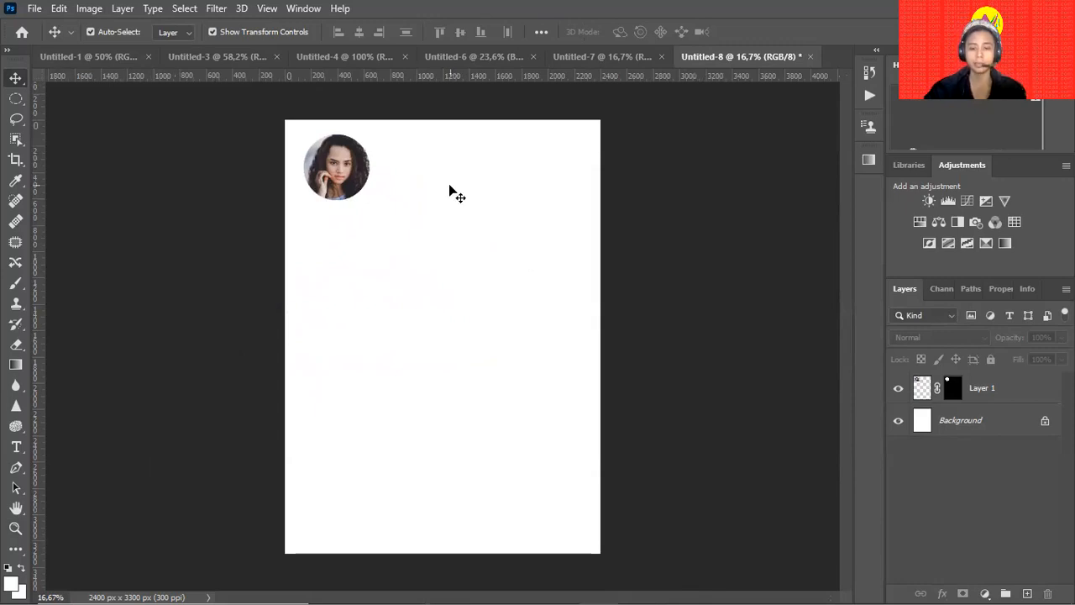
On a new layer, outline a slanted band along the top edge and make it a selection.
key("p")
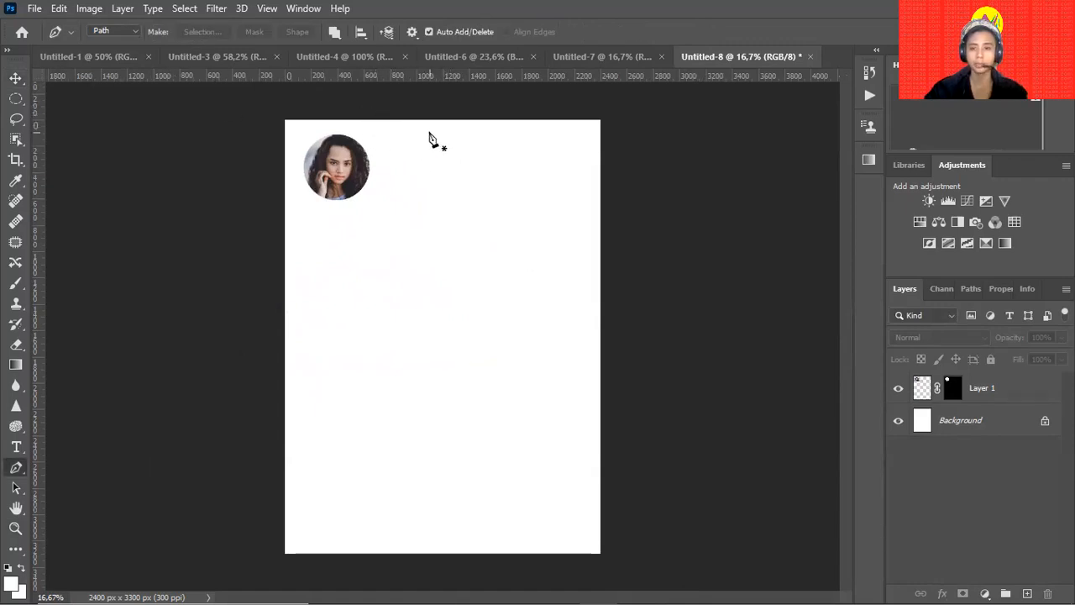
left_click(1027, 593)
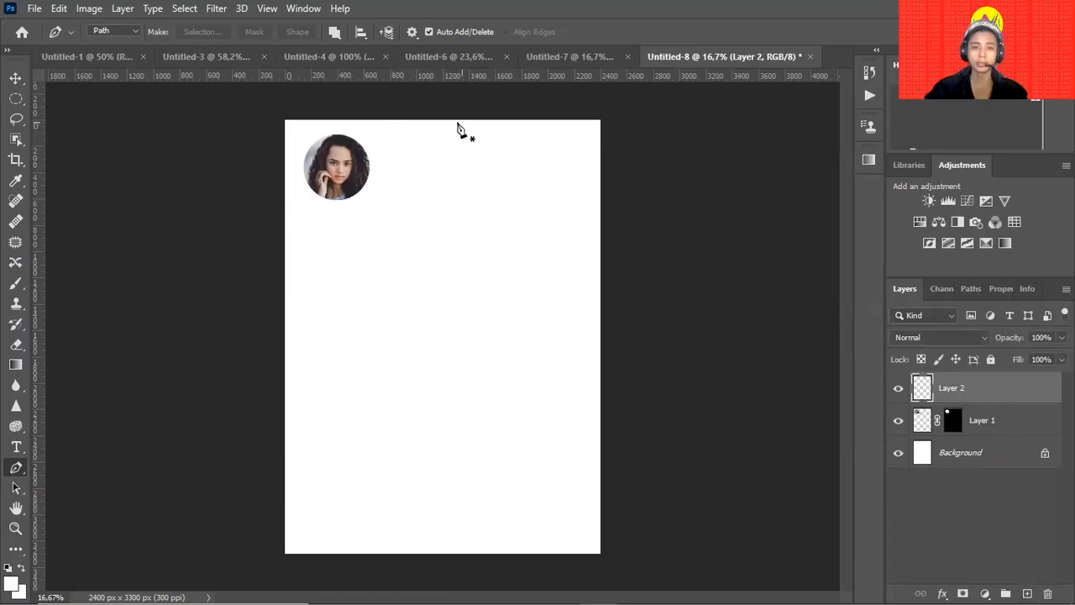
left_click(388, 121)
left_click(402, 148, "shift")
key("ctrl+z")
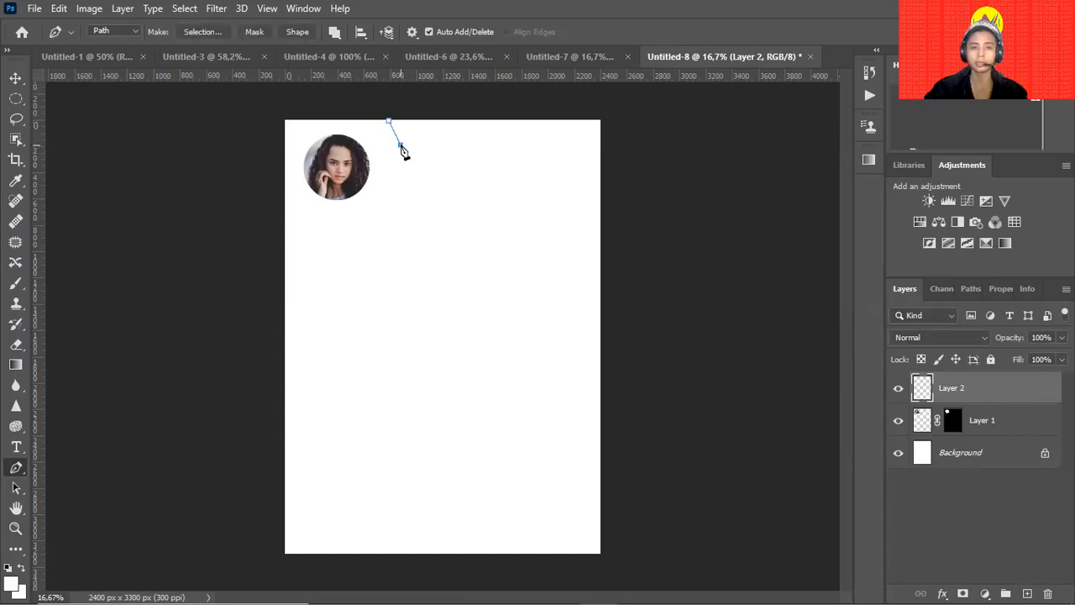
left_click(600, 150, "shift")
left_click(601, 120)
left_click(388, 120)
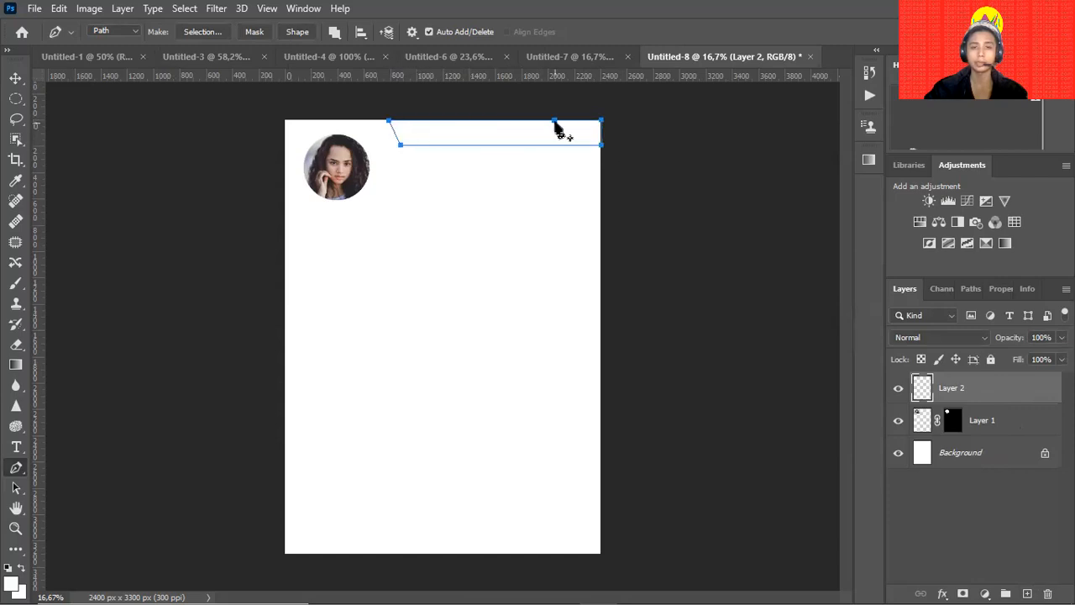
key("ctrl+Return")
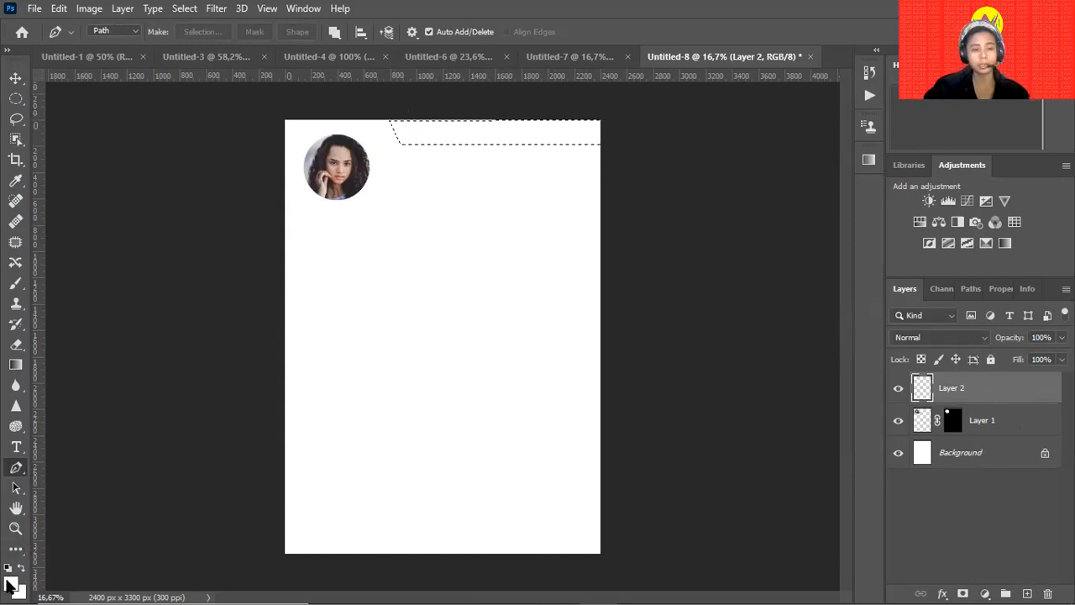
Fill the band with light pink #ffb9f4 and deselect.
left_click_drag(799, 212, 800, 204)
mouse_move(662, 183)
left_mouse_down()
mouse_move(624, 173)
mouse_move(635, 175)
left_mouse_up()
left_click(938, 169)
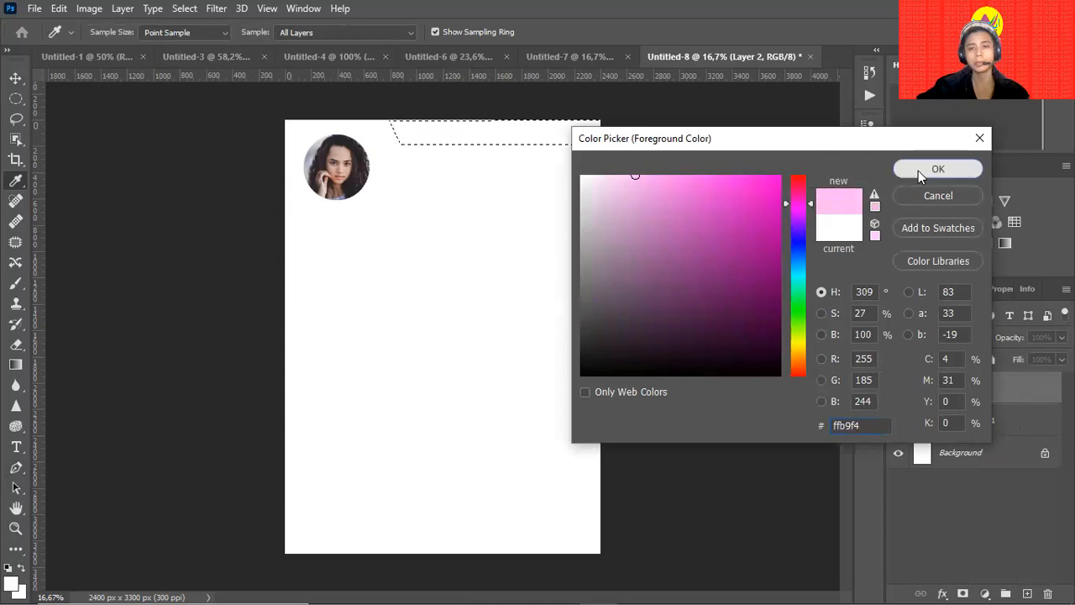
key("alt+BackSpace")
key("ctrl+d")
key("v")
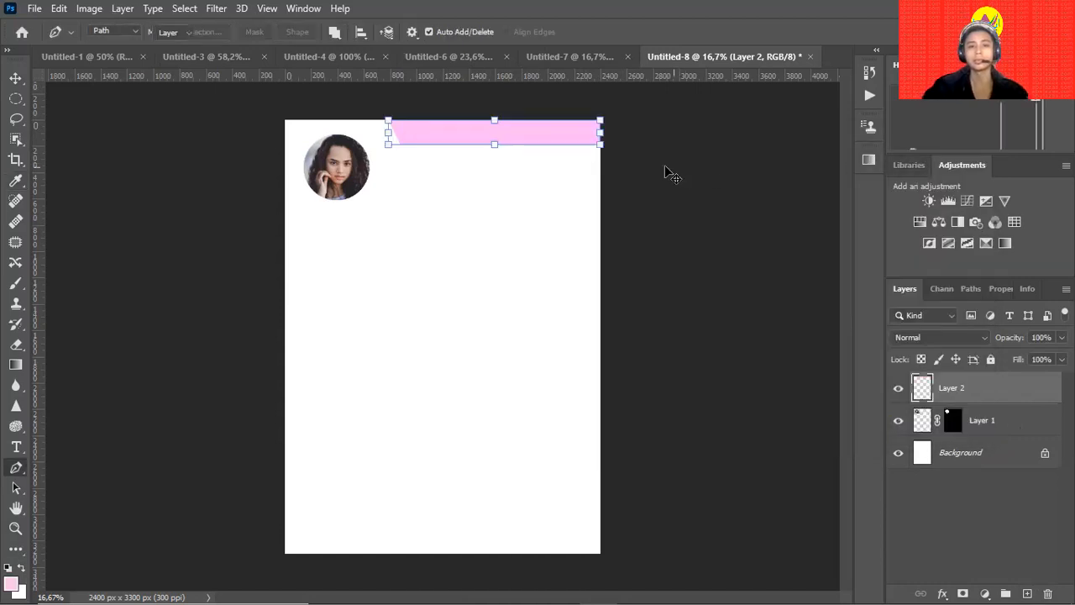
left_click_drag(492, 132, 492, 131)
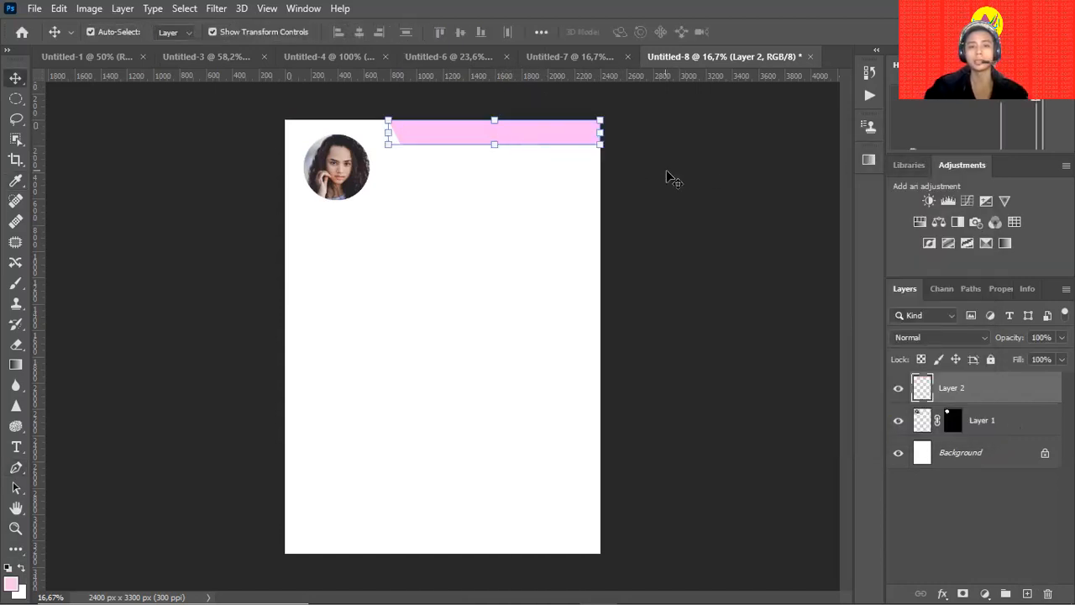
left_click(664, 173)
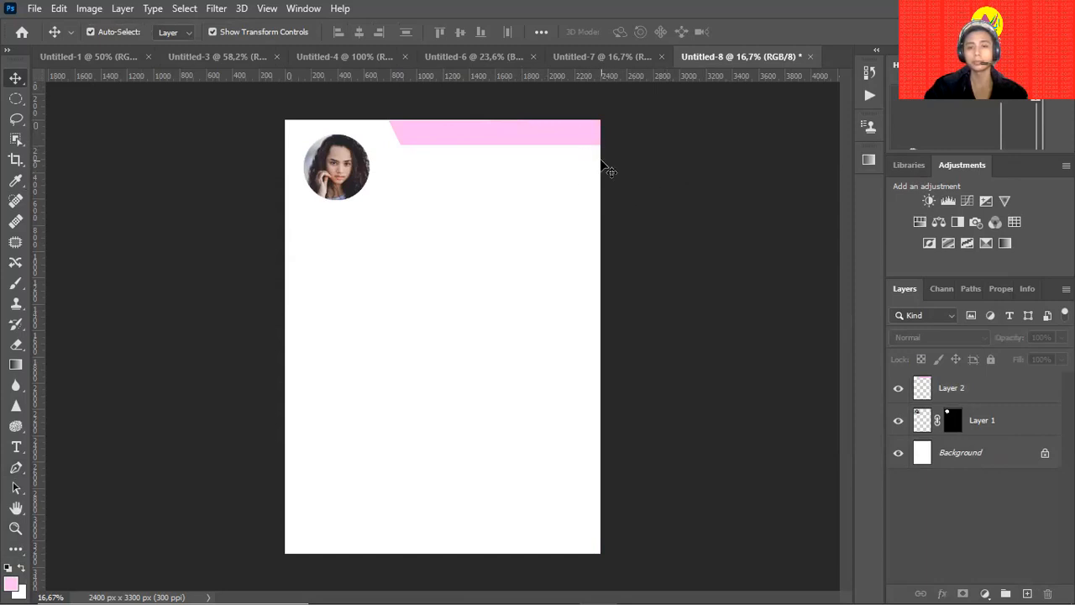
Outline a thin slanted strip beneath the top bar and turn it into a selection.
key("p")
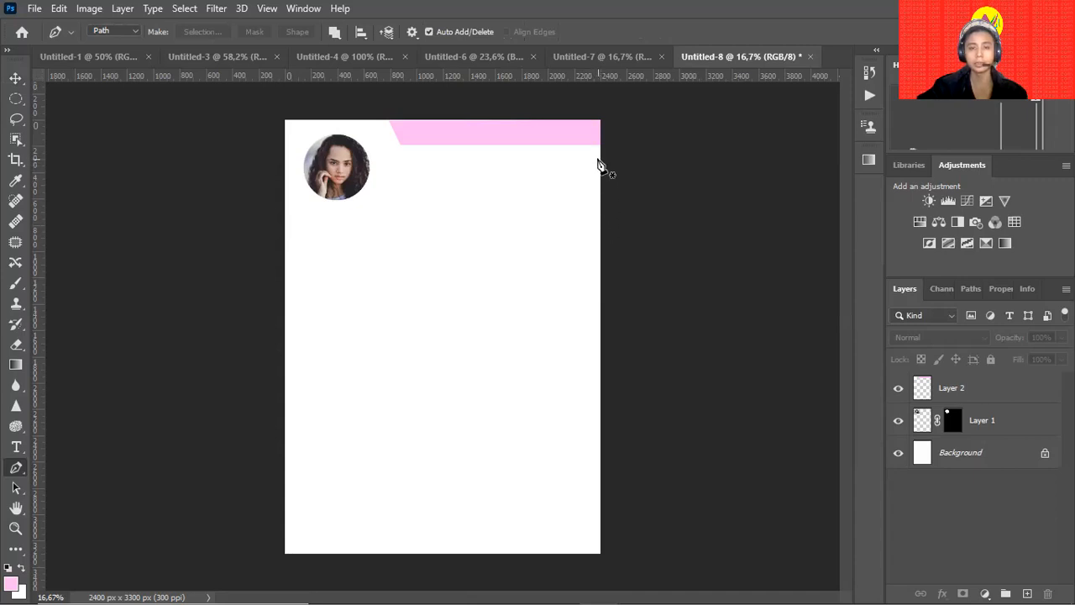
left_click(600, 151)
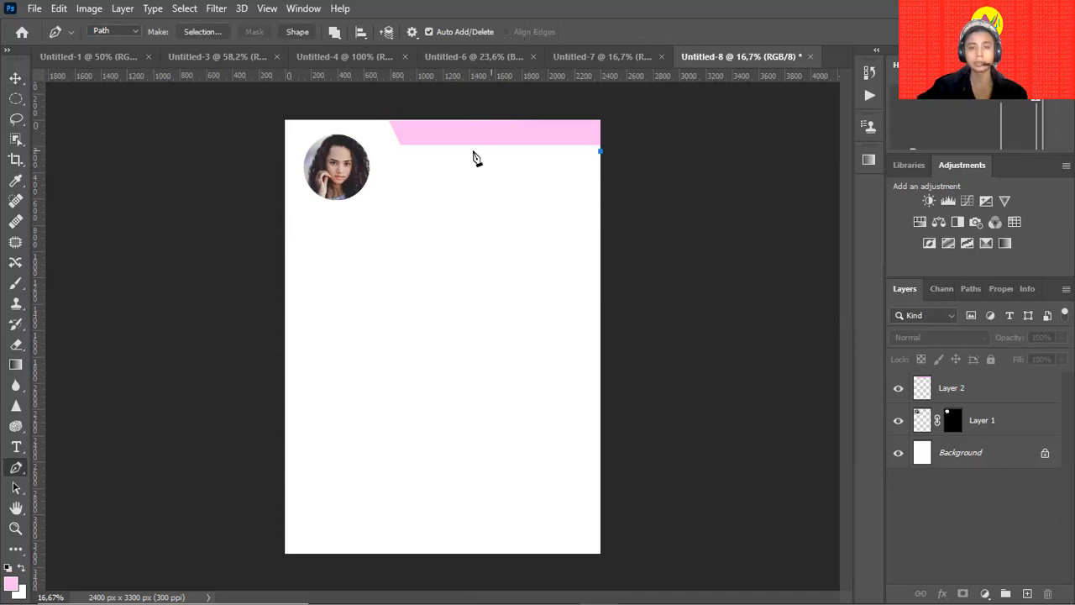
left_click(402, 151)
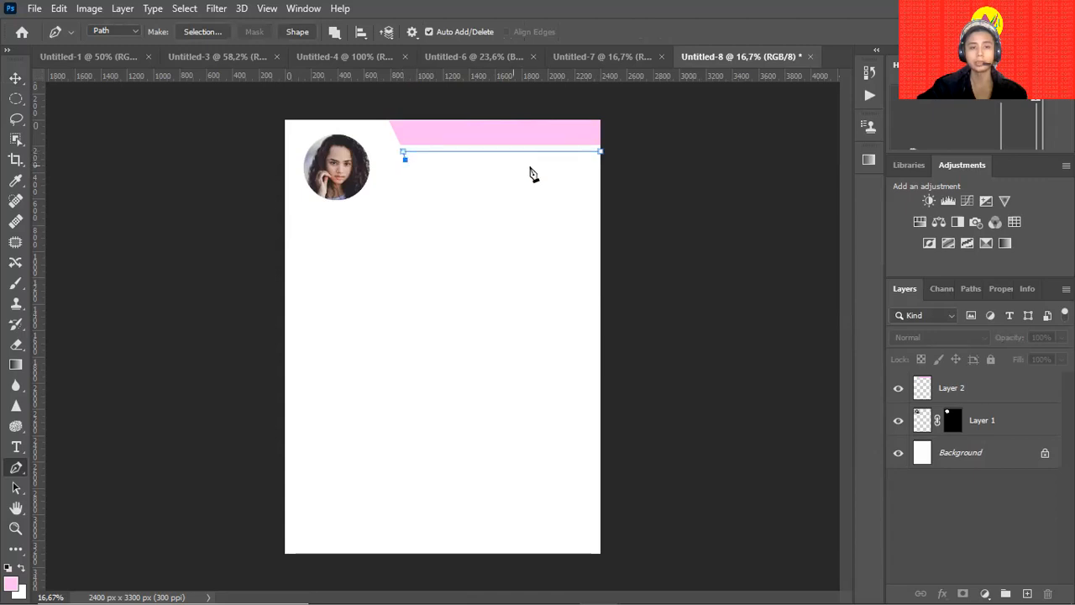
left_click(602, 160)
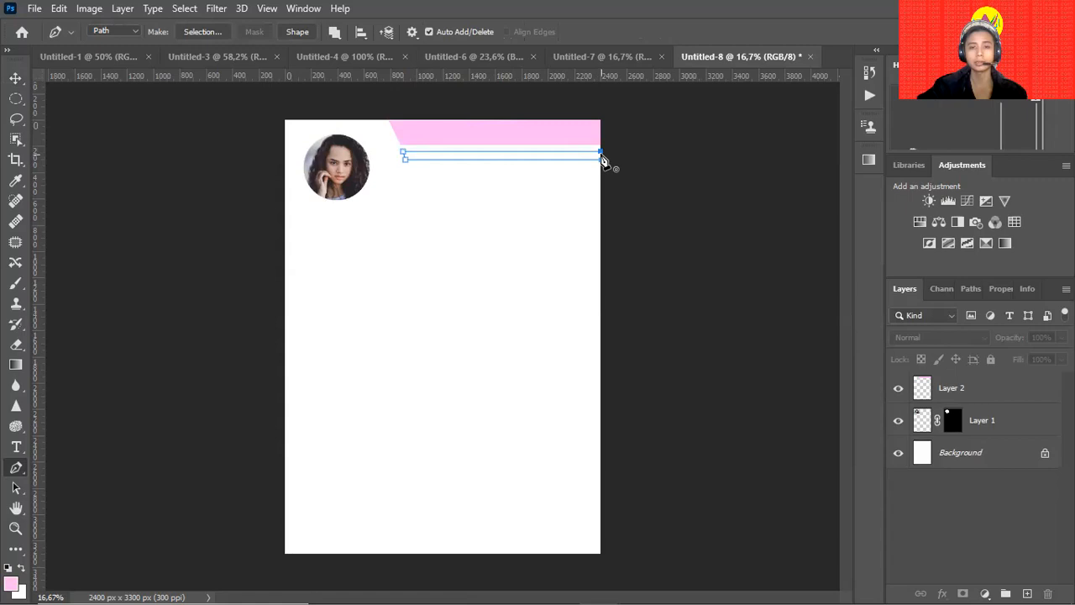
left_click(601, 153)
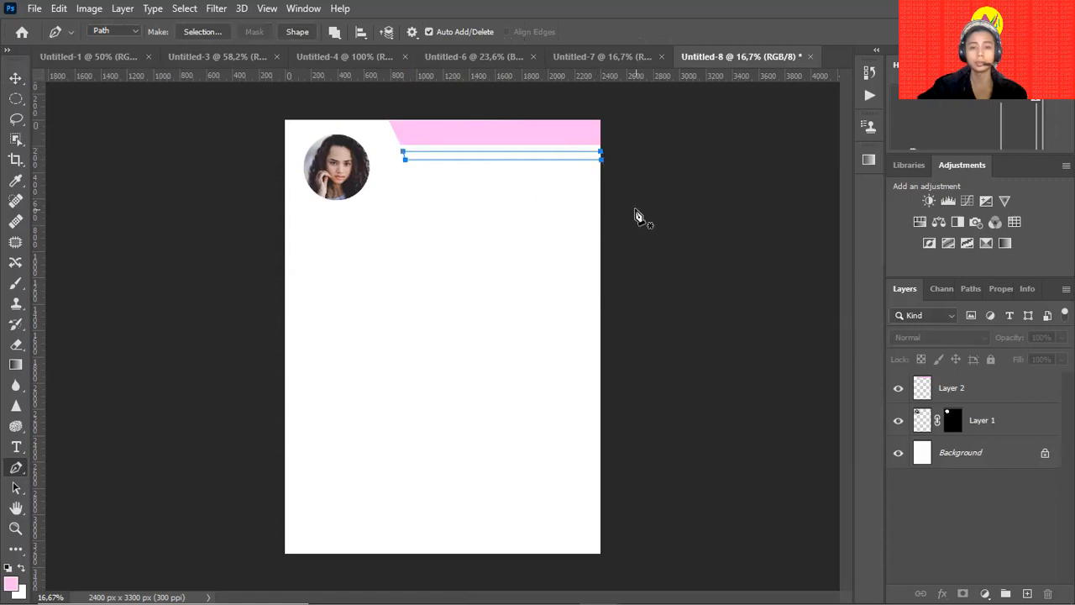
key("ctrl+Return")
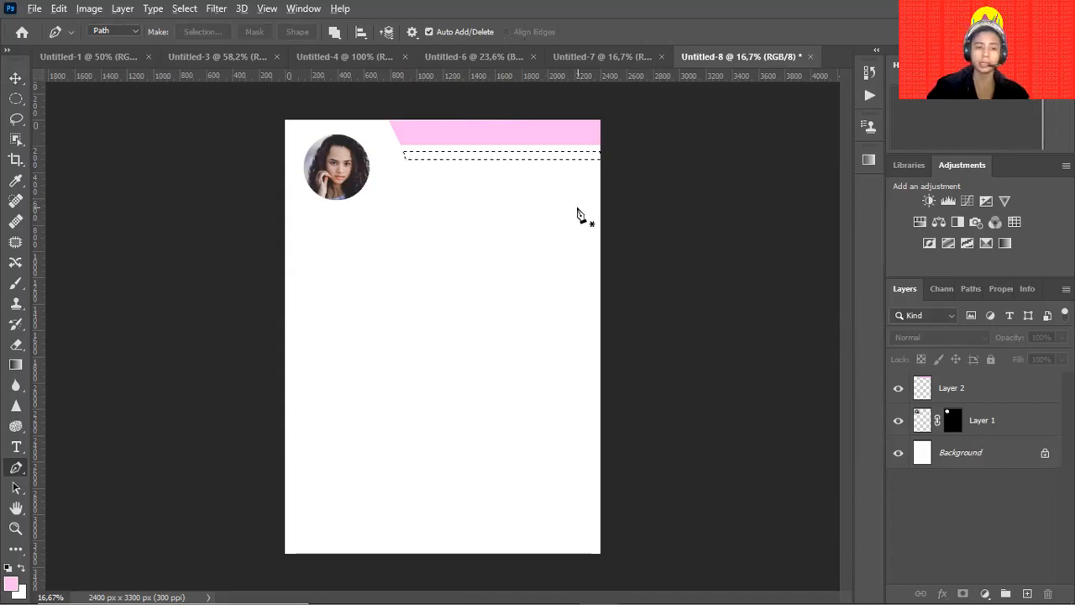
left_click(11, 585)
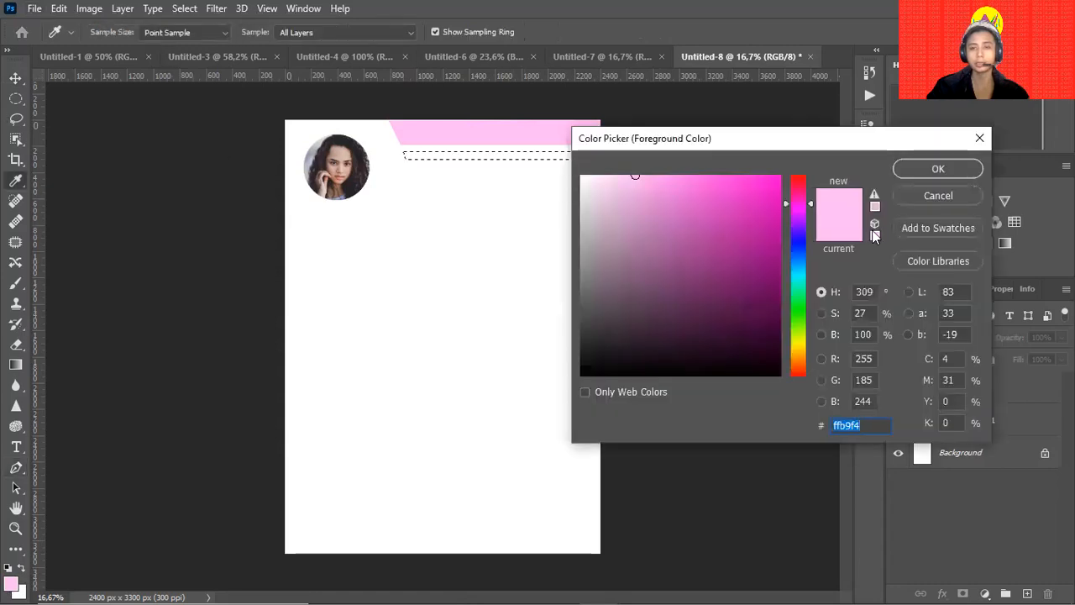
left_click(938, 195)
left_click(7, 51)
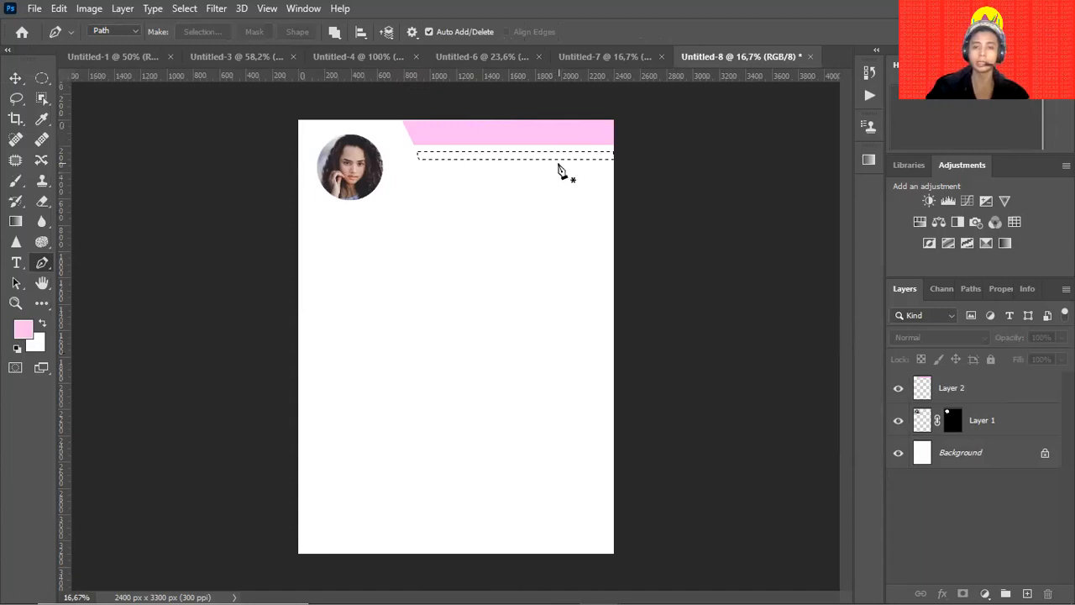
Fill the strip with pink on Layer 2, keeping the bars at the top edge.
key("v")
left_click(955, 386)
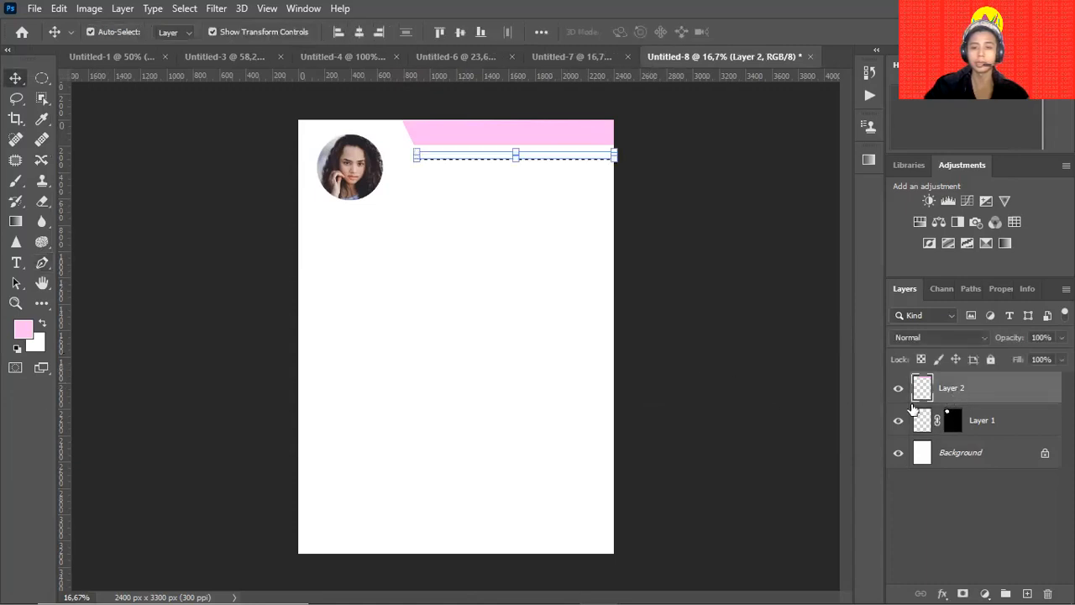
key("alt+BackSpace")
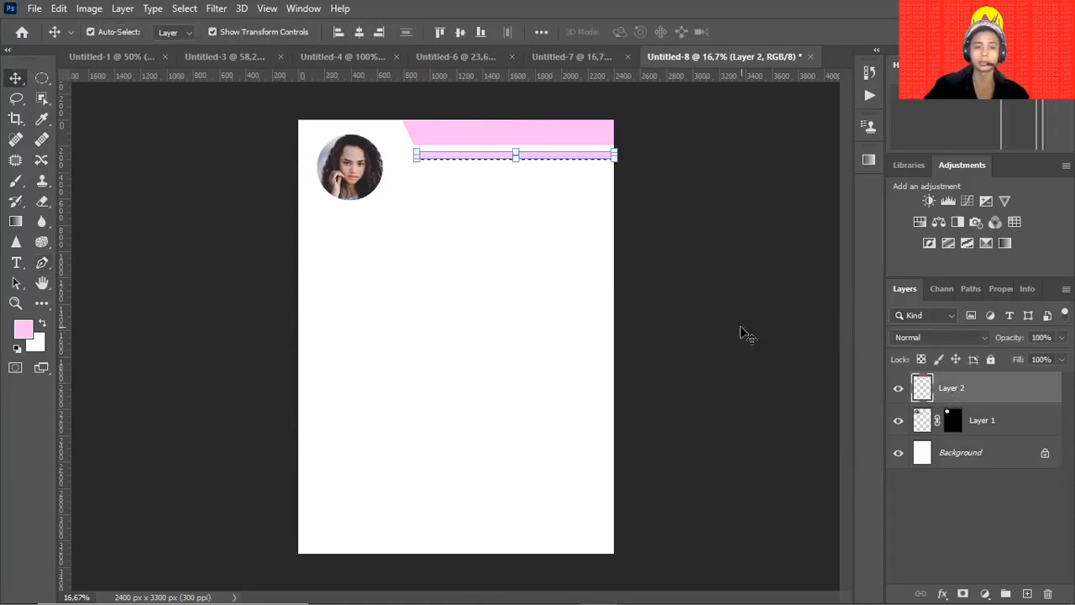
key("ctrl+d")
left_click(644, 210)
mouse_move(588, 148)
left_mouse_down()
mouse_move(577, 192)
mouse_move(556, 209)
mouse_move(593, 158)
left_mouse_up()
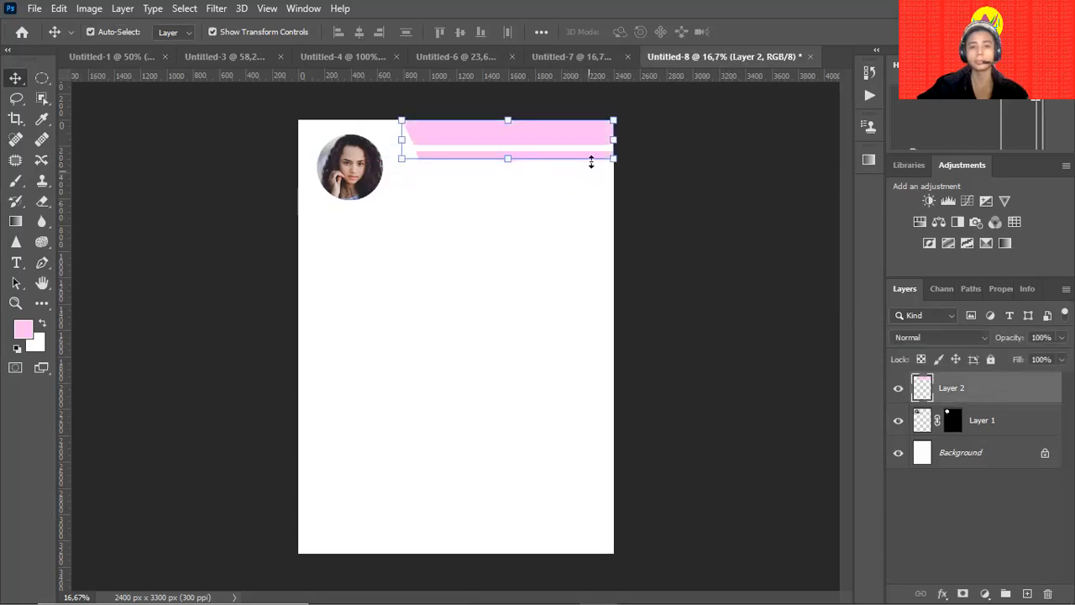
left_click(658, 202)
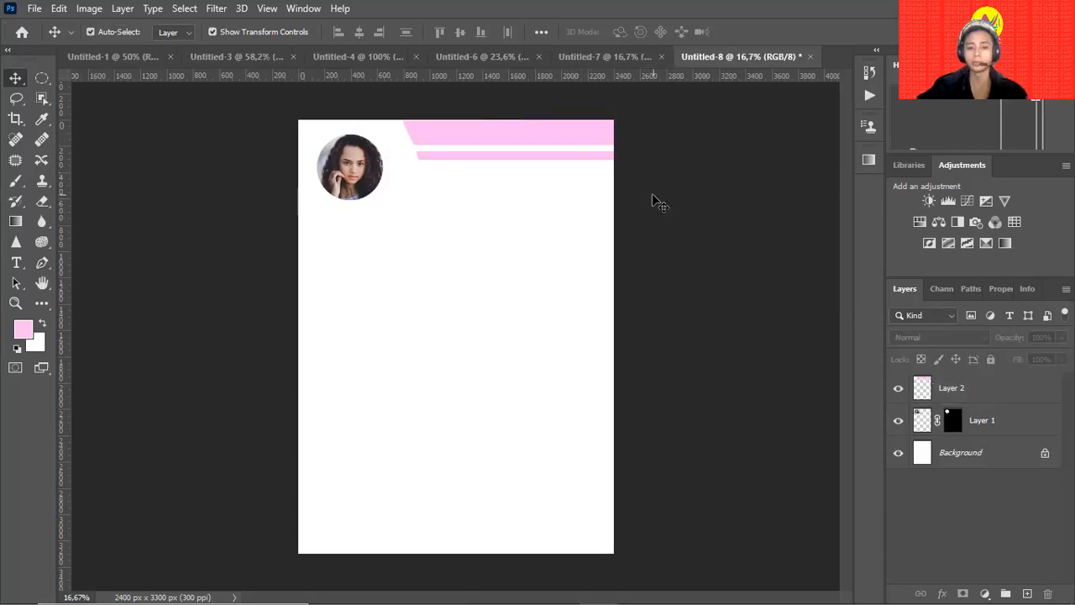
left_click(41, 78)
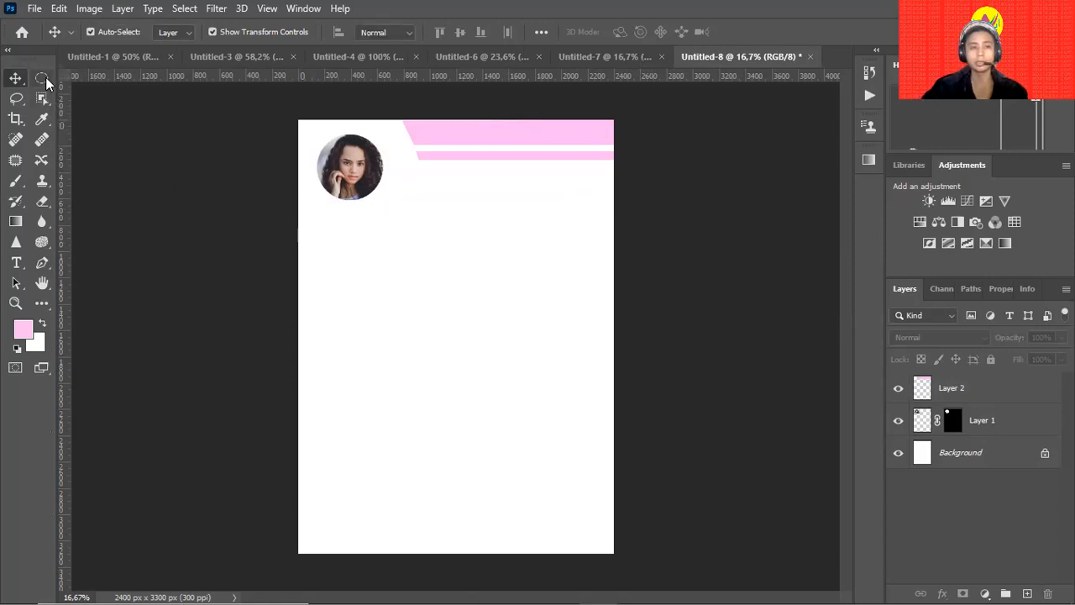
right_click(45, 82)
left_click(75, 79)
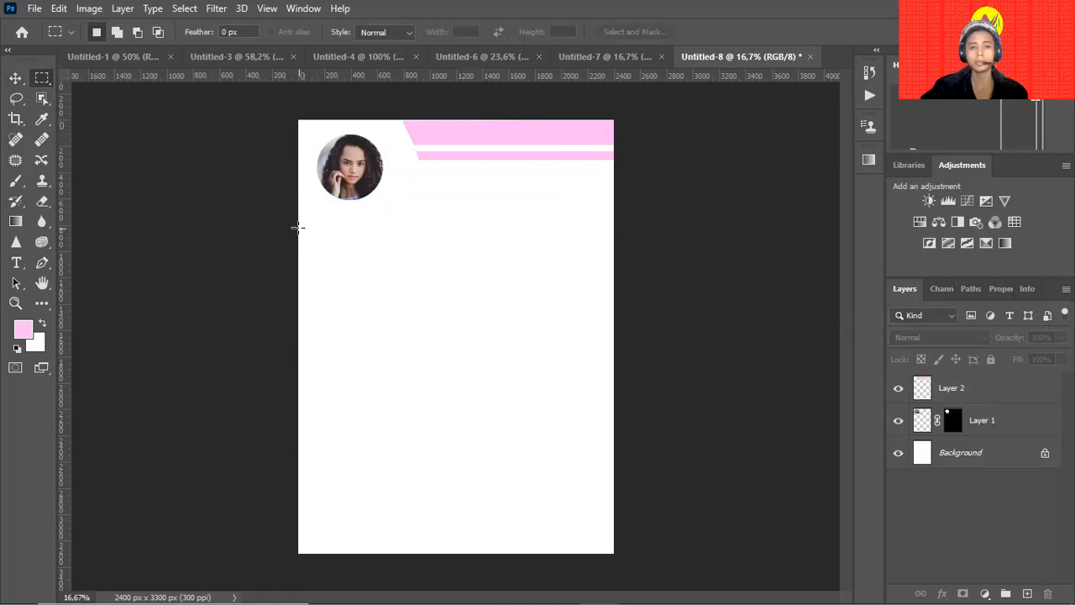
Fill a tall rectangle on Layer 2 pink, from below the photo to the bottom.
left_click_drag(298, 227, 412, 560)
key("ctrl+d")
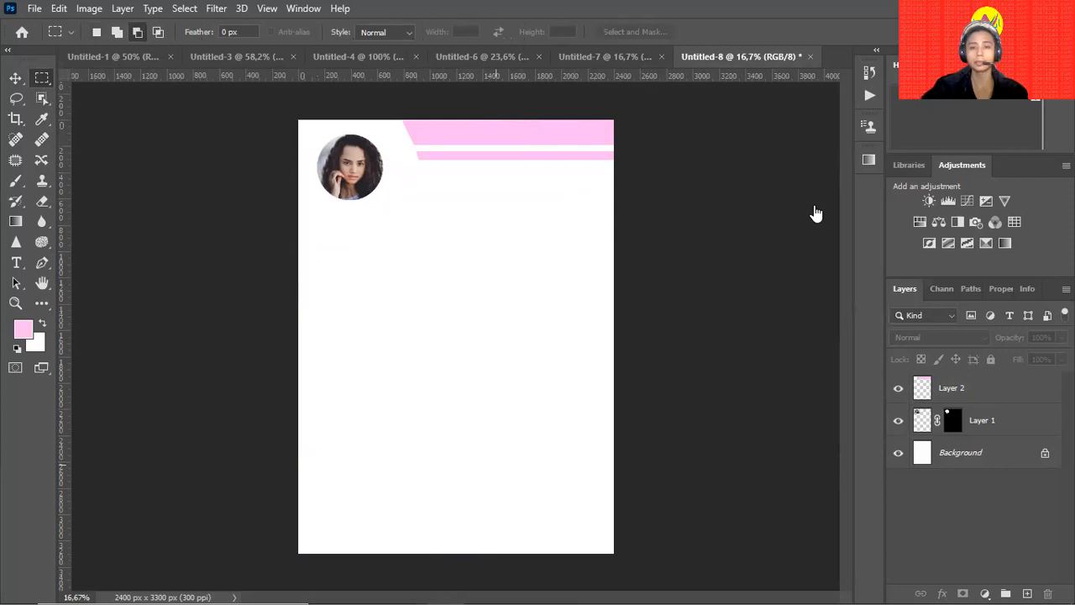
key("ctrl+shift+d")
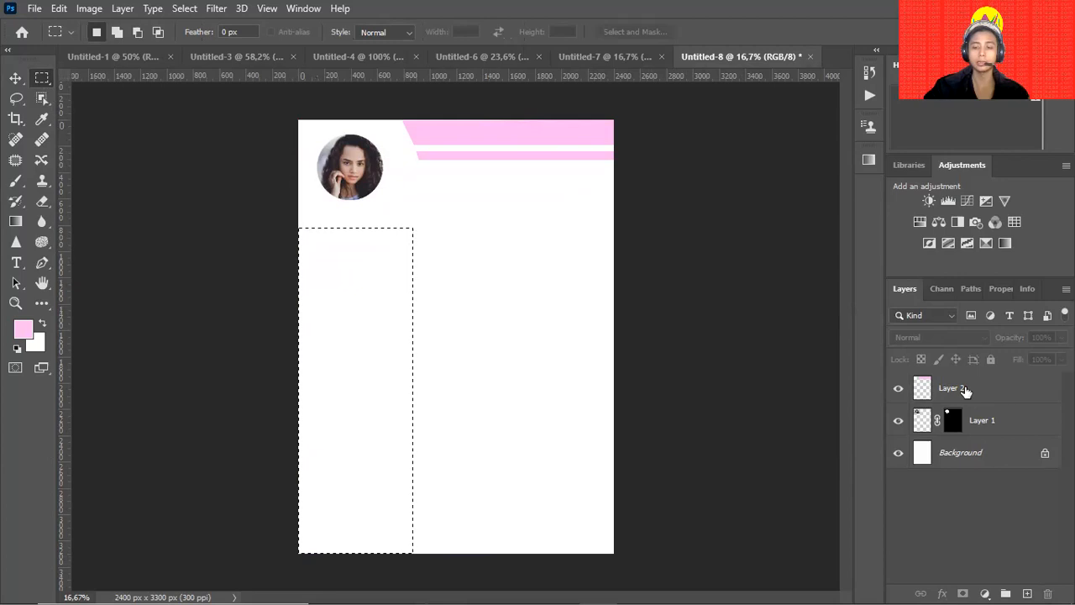
left_click(966, 391)
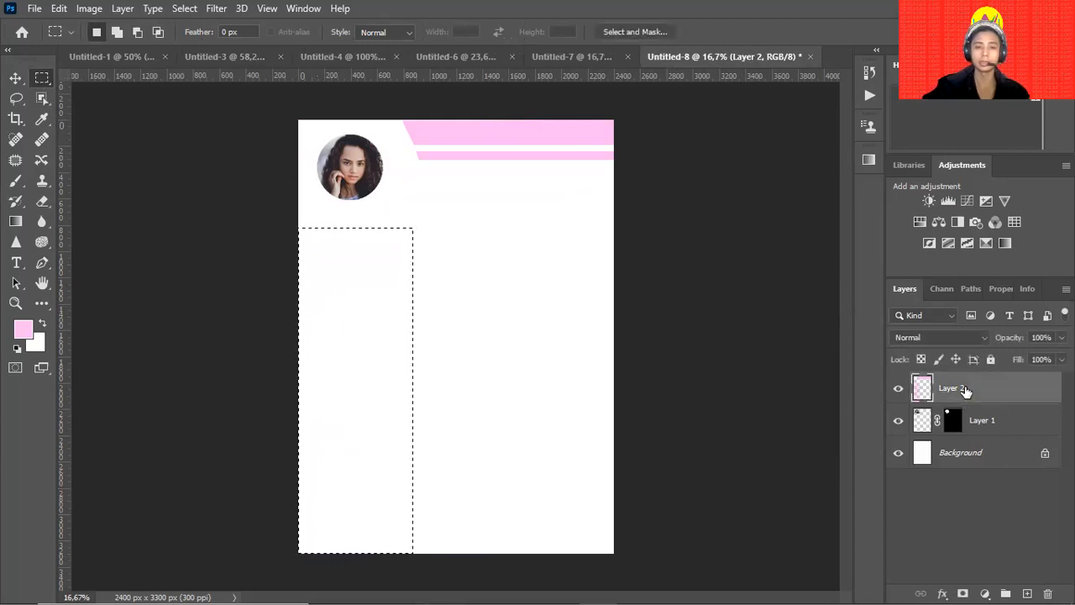
key("alt+BackSpace")
key("ctrl+d")
key("v")
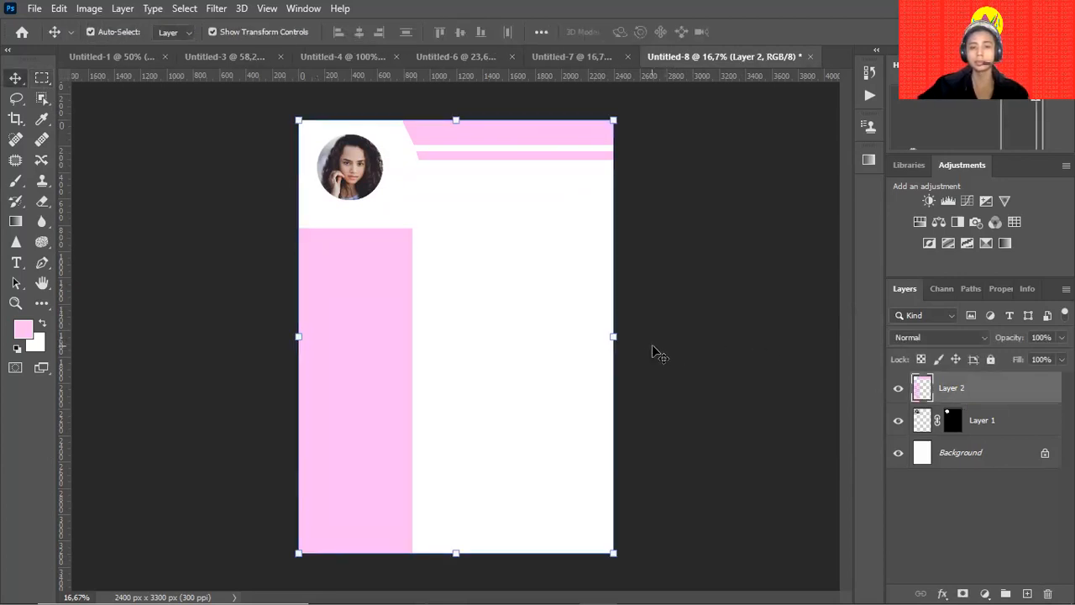
mouse_move(371, 334)
left_mouse_down()
mouse_move(394, 318)
mouse_move(384, 341)
left_mouse_up()
key("ctrl+z")
Scale Layer 1's round portrait up to about 140% by dragging its corners.
left_click(762, 330)
left_click(357, 185)
left_click_drag(406, 202, 432, 222)
mouse_move(299, 121)
left_mouse_down()
mouse_move(268, 96)
mouse_move(283, 109)
left_mouse_up()
key("Return")
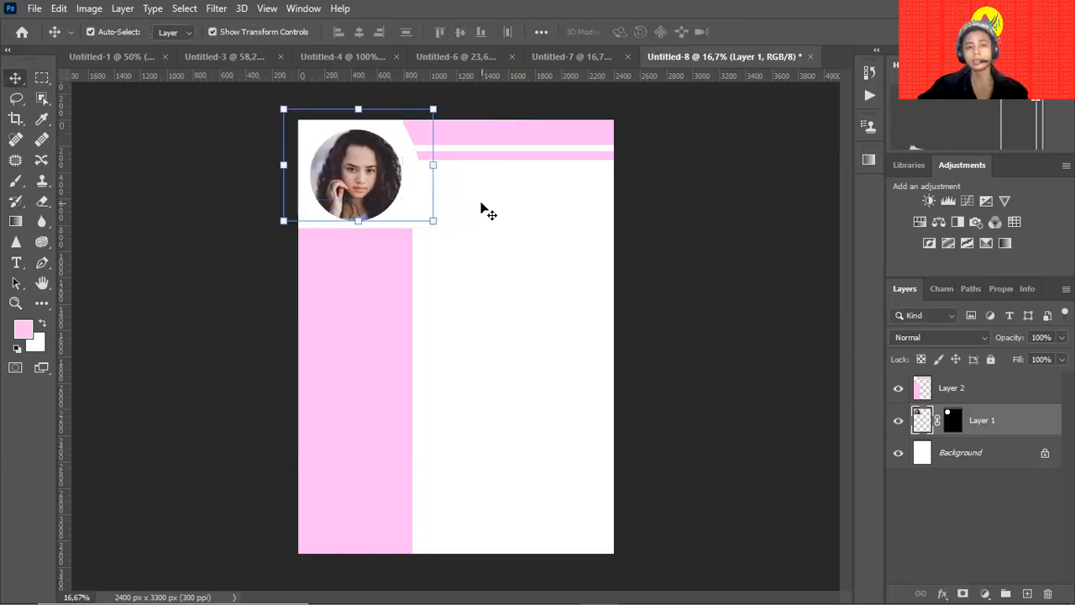
left_click(488, 210)
left_click_drag(366, 229, 425, 207)
left_click_drag(530, 196, 487, 283)
left_click_drag(461, 237, 468, 276)
left_click(369, 217)
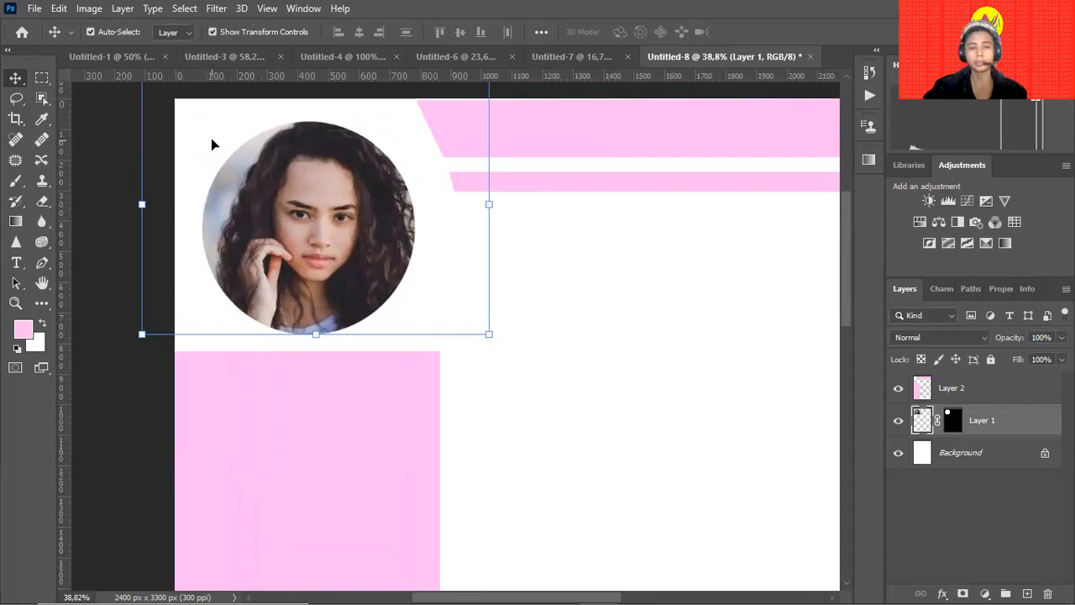
Apply Auto Tone, Auto Contrast and Auto Color to the circular photo.
left_click(99, 11)
left_click(94, 72)
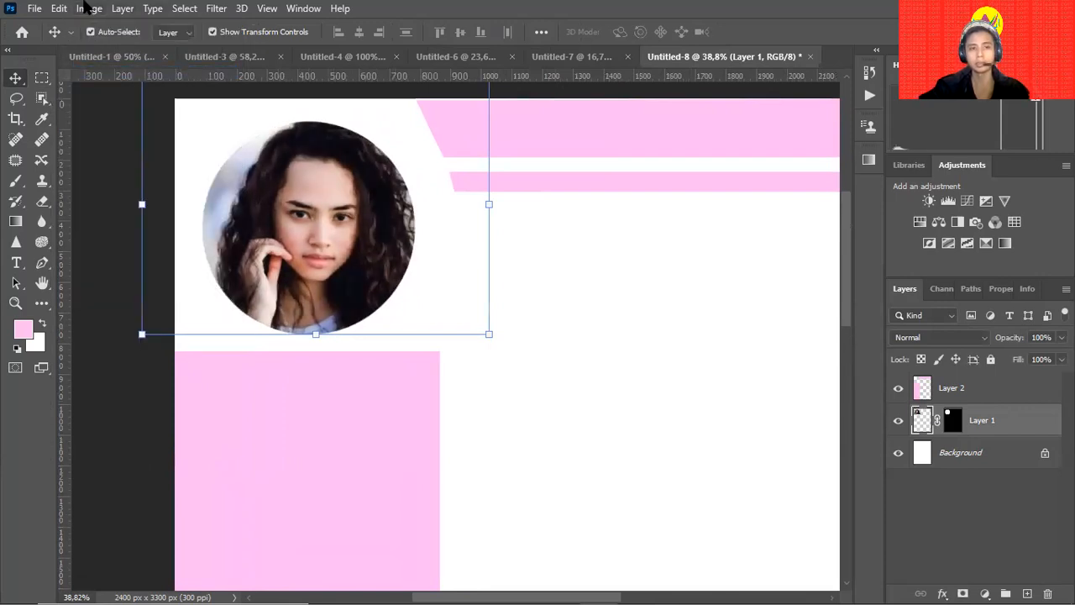
left_click(88, 8)
left_click(110, 87)
left_click(93, 10)
left_click(110, 102)
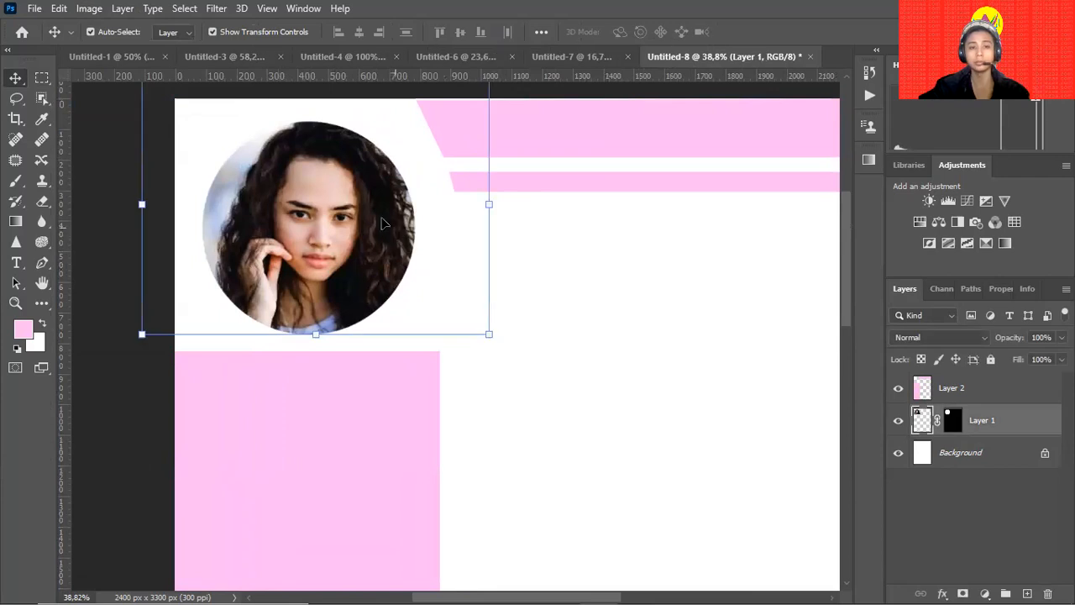
Browse the Image adjustments without applying any, then reselect the photo layer.
left_click_drag(368, 205, 376, 257)
left_click(89, 8)
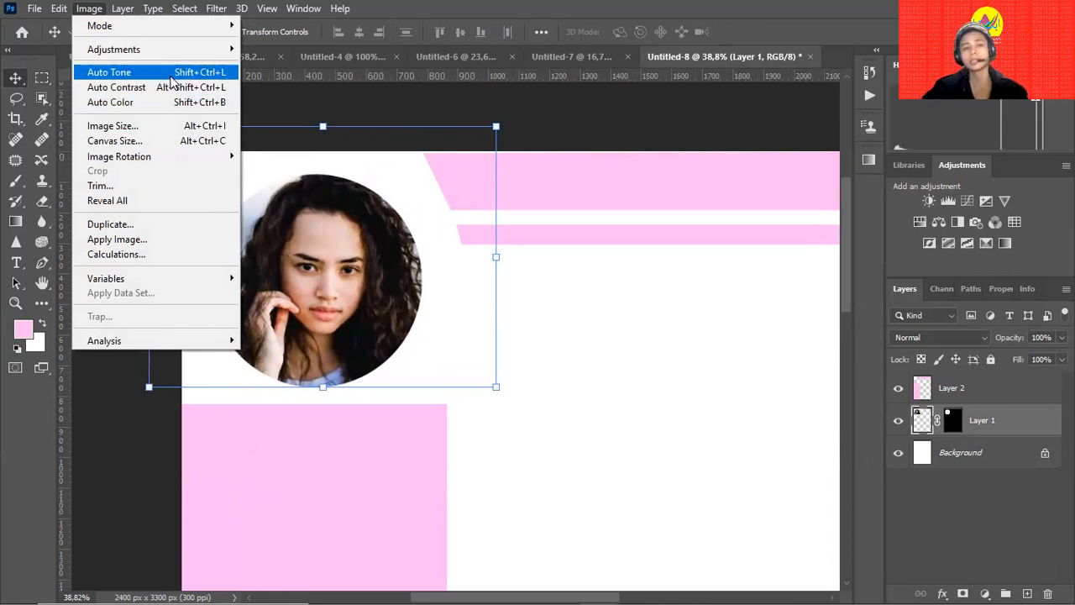
left_click(302, 120)
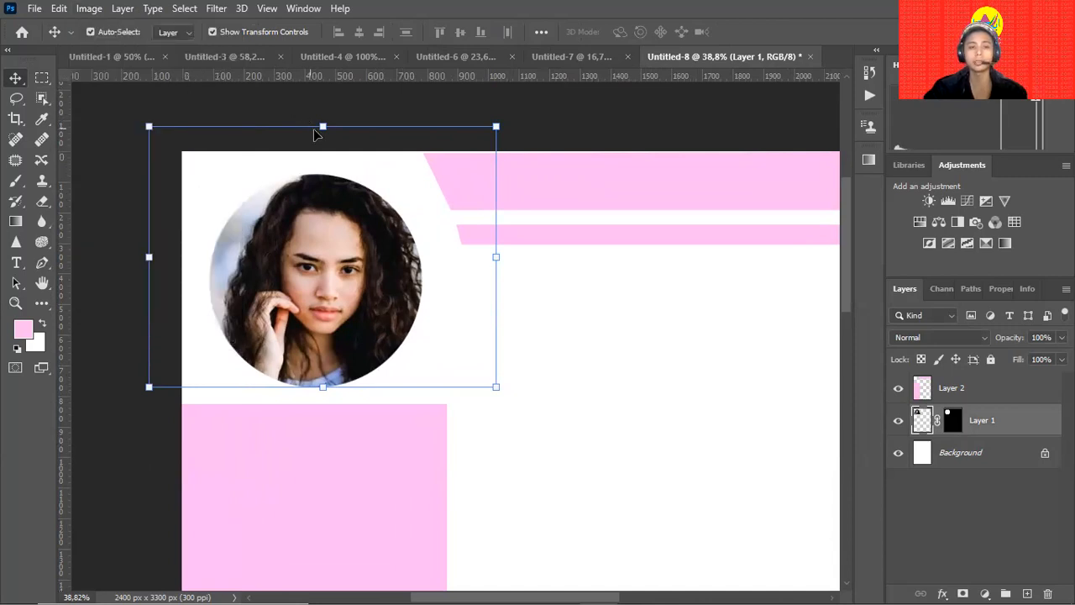
left_click(89, 9)
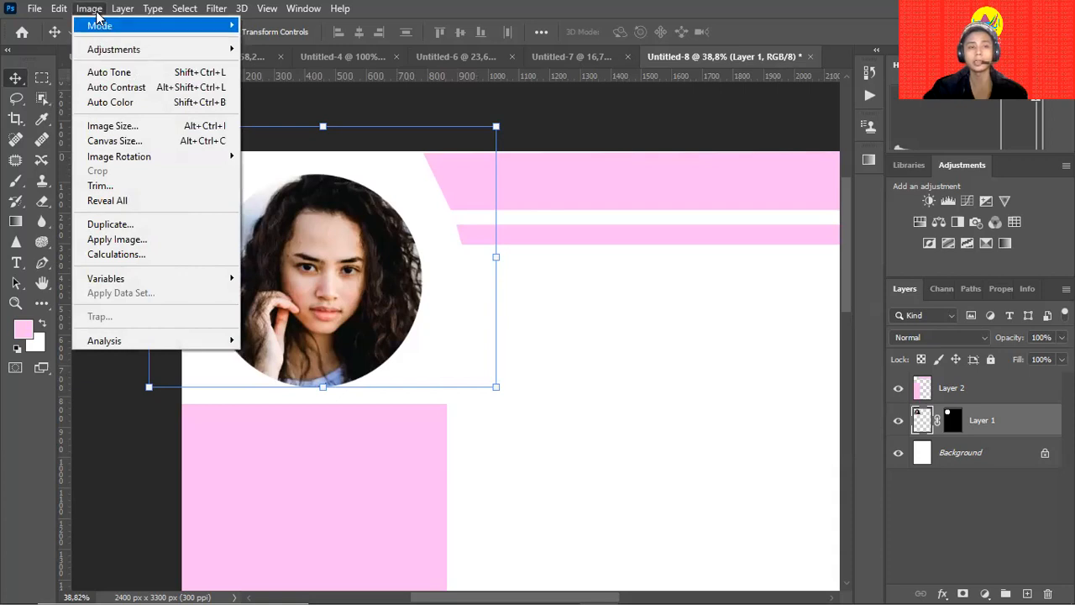
mouse_move(139, 48)
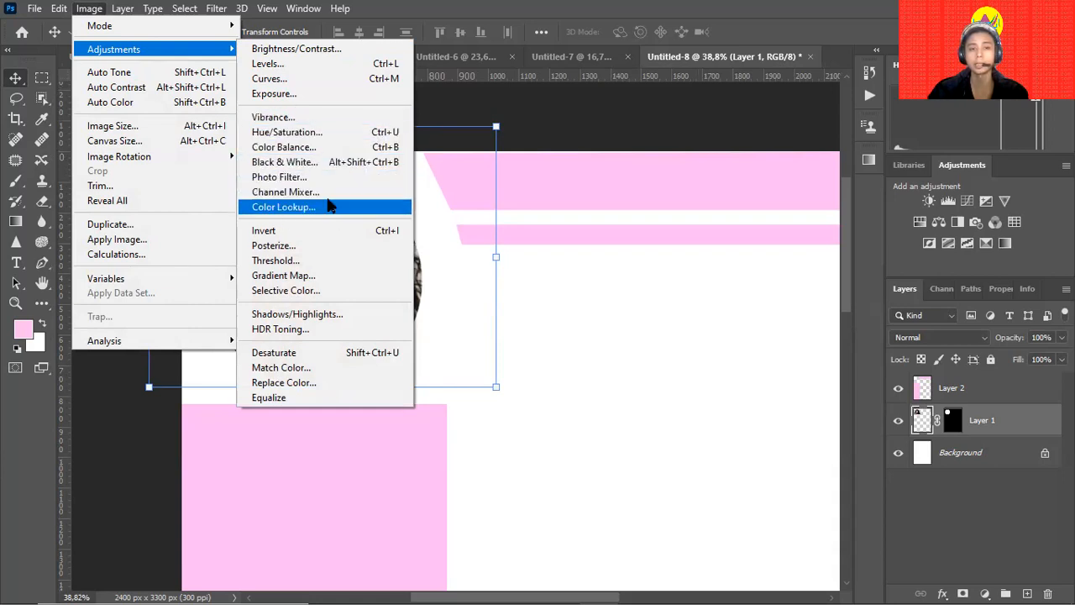
left_click(533, 223)
left_click(517, 263)
left_click_drag(426, 305, 369, 284)
left_click(315, 243)
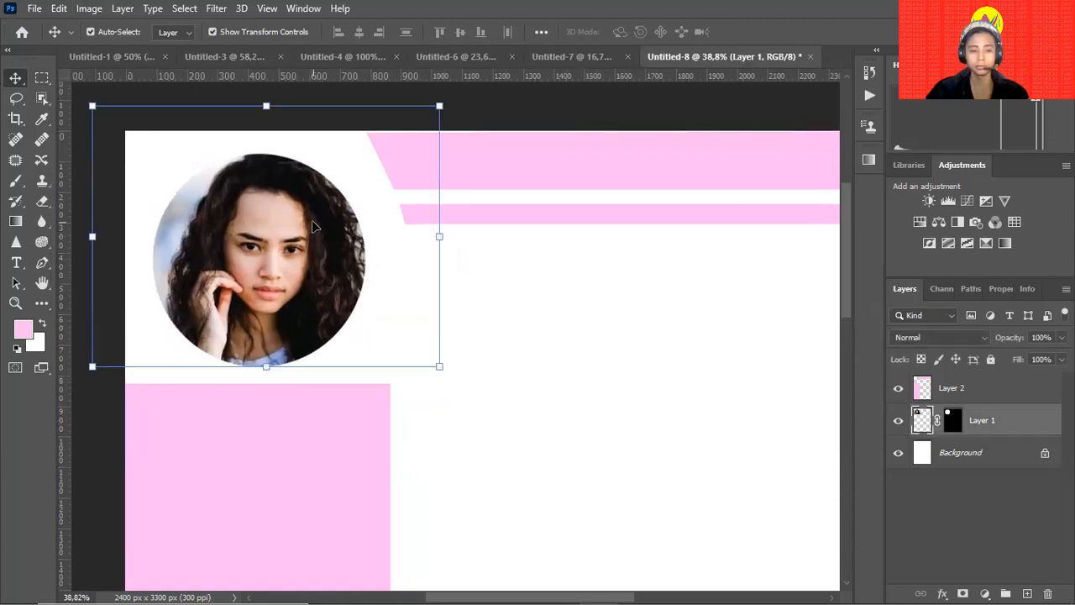
key("r")
key("e")
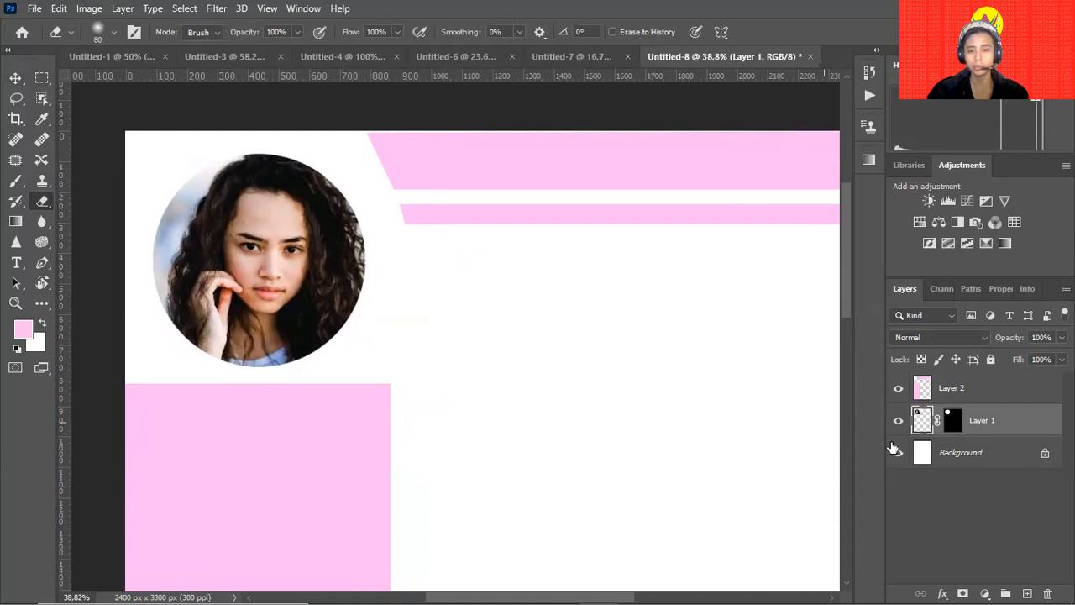
Paint white on Layer 1's mask with a soft round brush to reveal curly hair above the circle.
left_click(953, 422)
key("b")
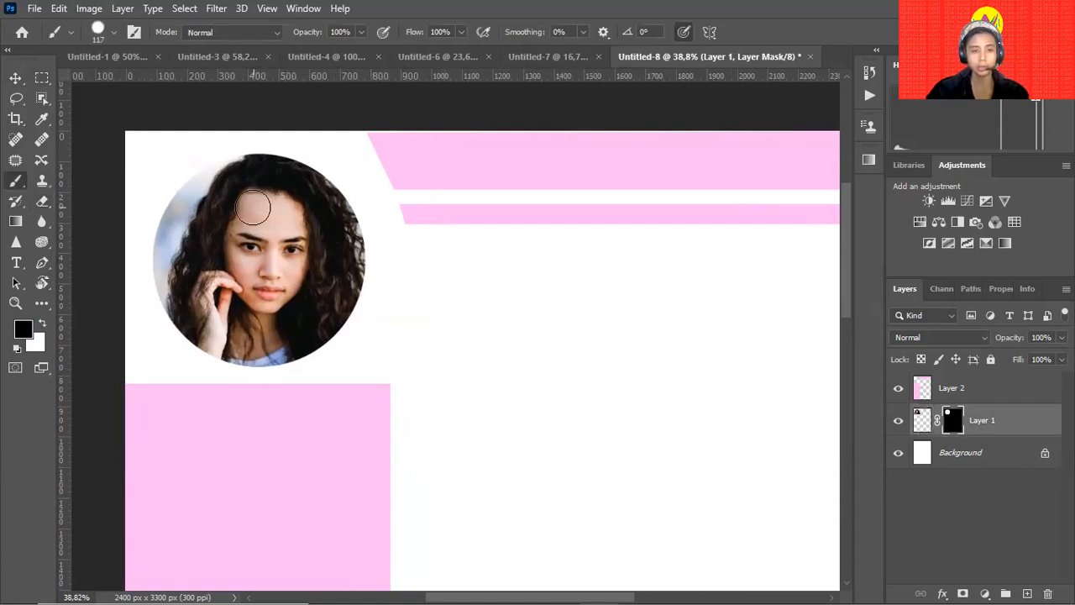
key("x")
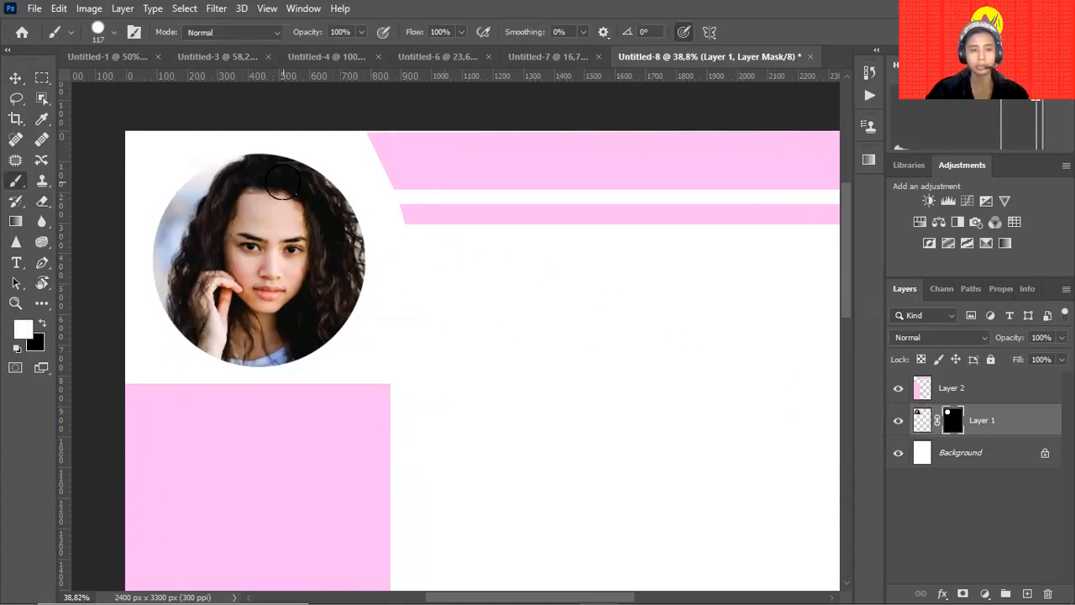
left_click_drag(268, 164, 259, 164)
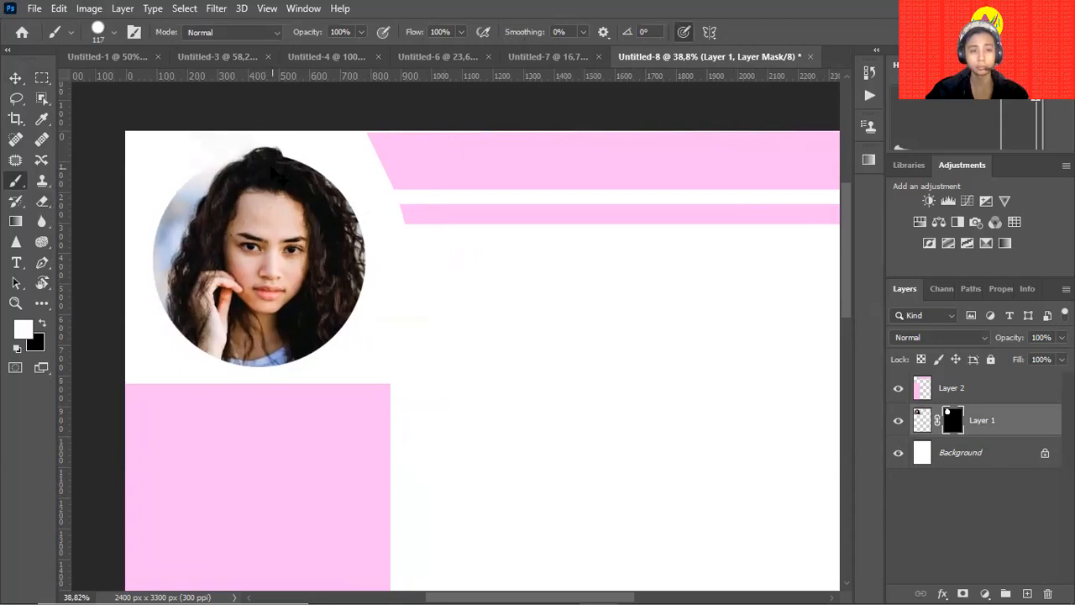
mouse_move(253, 165)
left_mouse_down()
mouse_move(316, 179)
mouse_move(337, 211)
left_mouse_up()
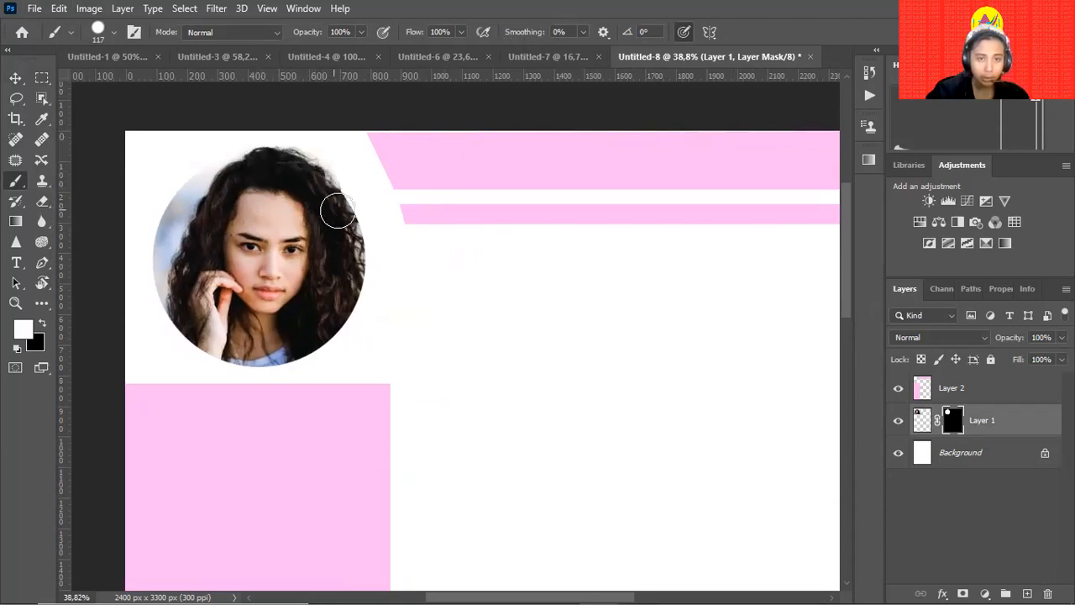
left_click(114, 33)
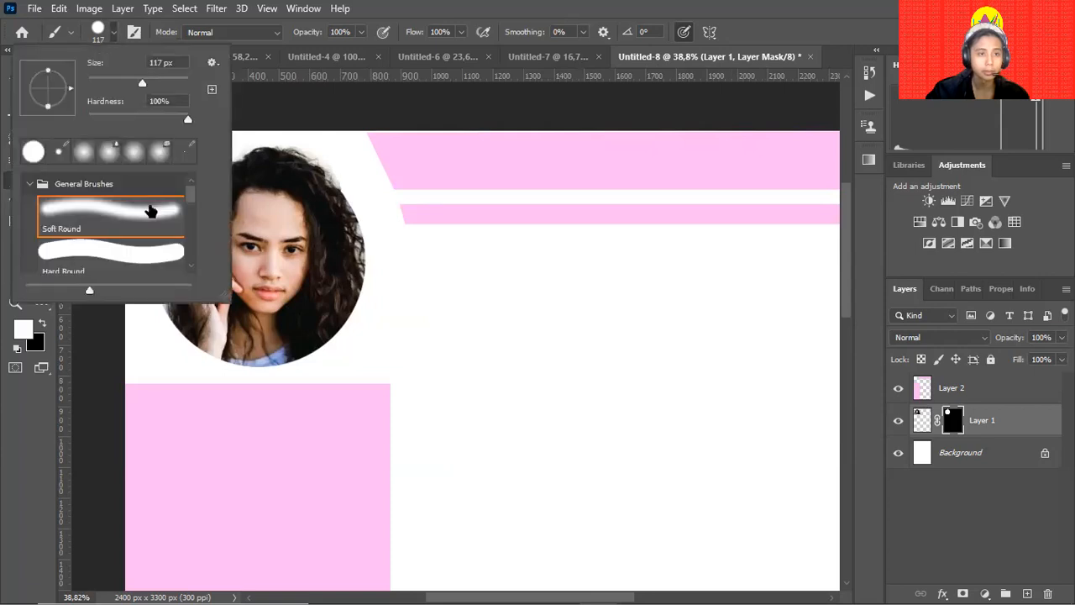
left_click(151, 225)
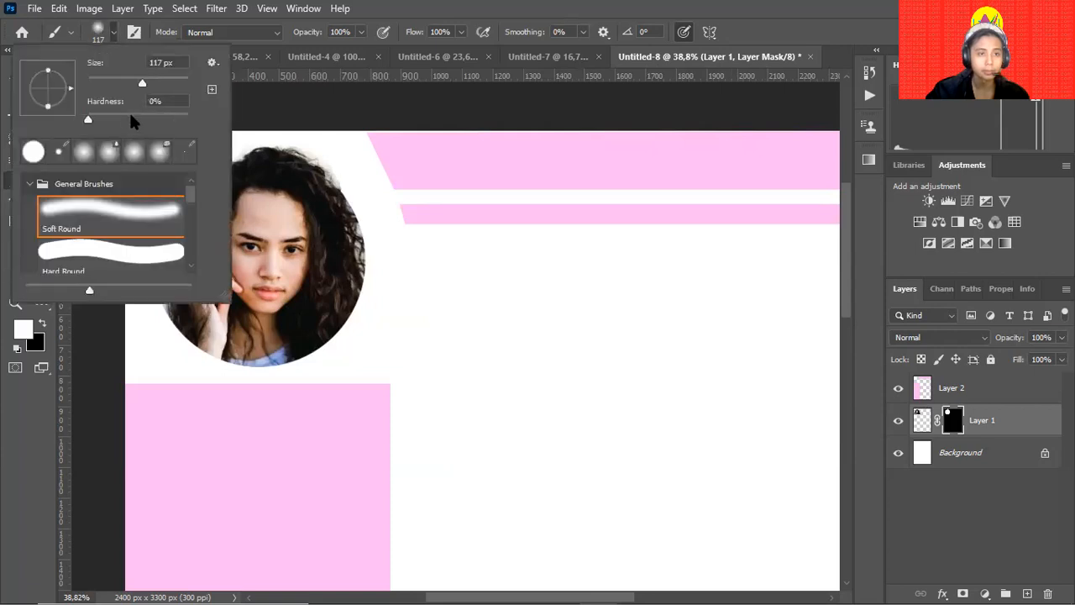
left_click(345, 161)
key("x")
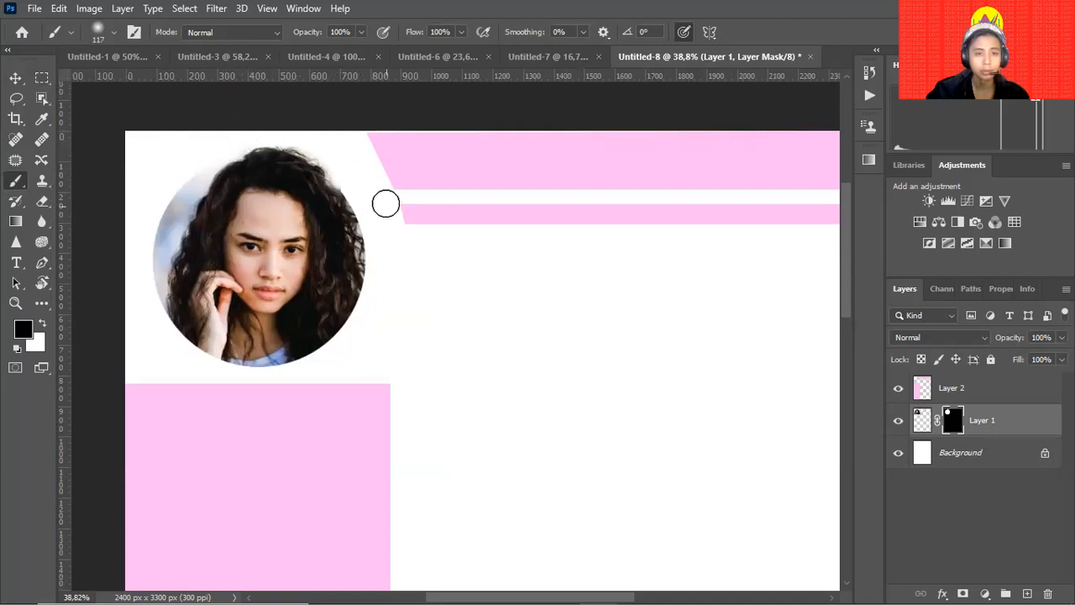
Zoom out to view the whole CV page.
key("v")
left_click(456, 339)
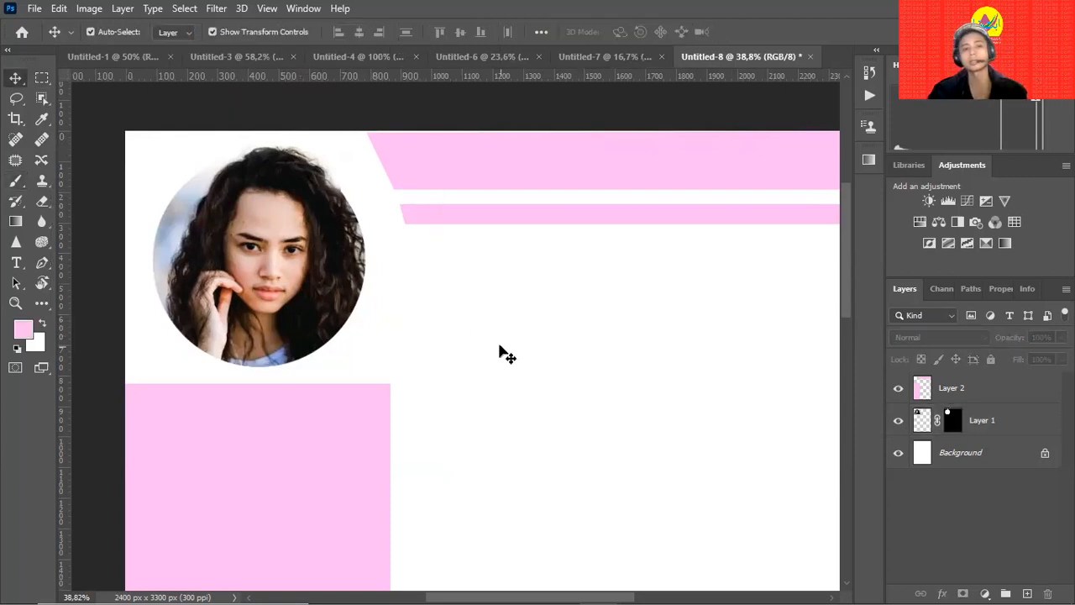
left_click_drag(492, 348, 405, 304)
key("z")
left_click_drag(545, 317, 502, 336)
key("v")
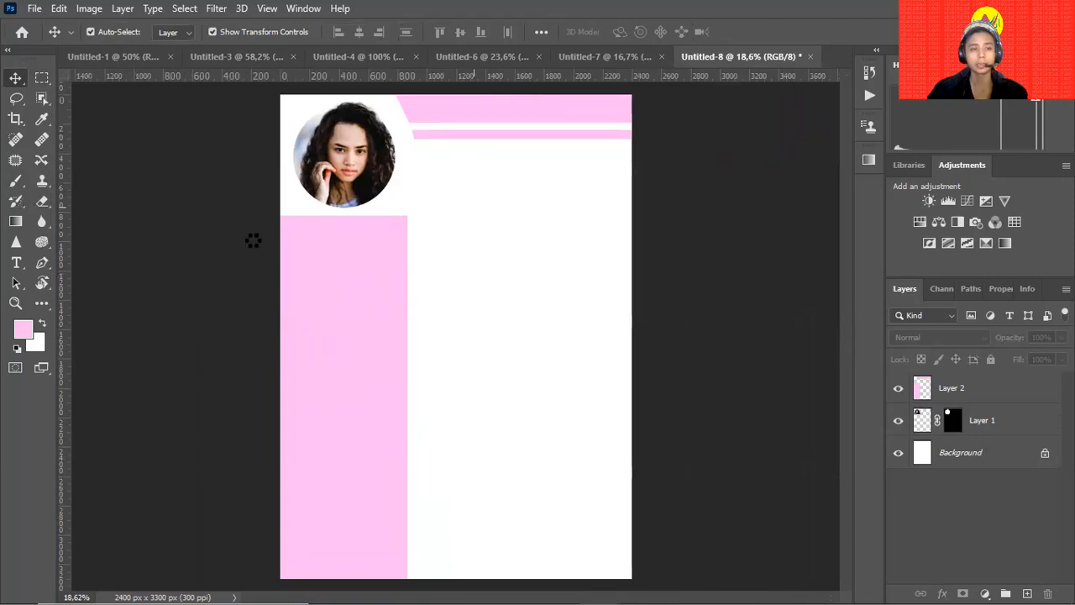
Type green 'NAMA' right of the photo and enlarge it beneath the pink stripes.
key("t")
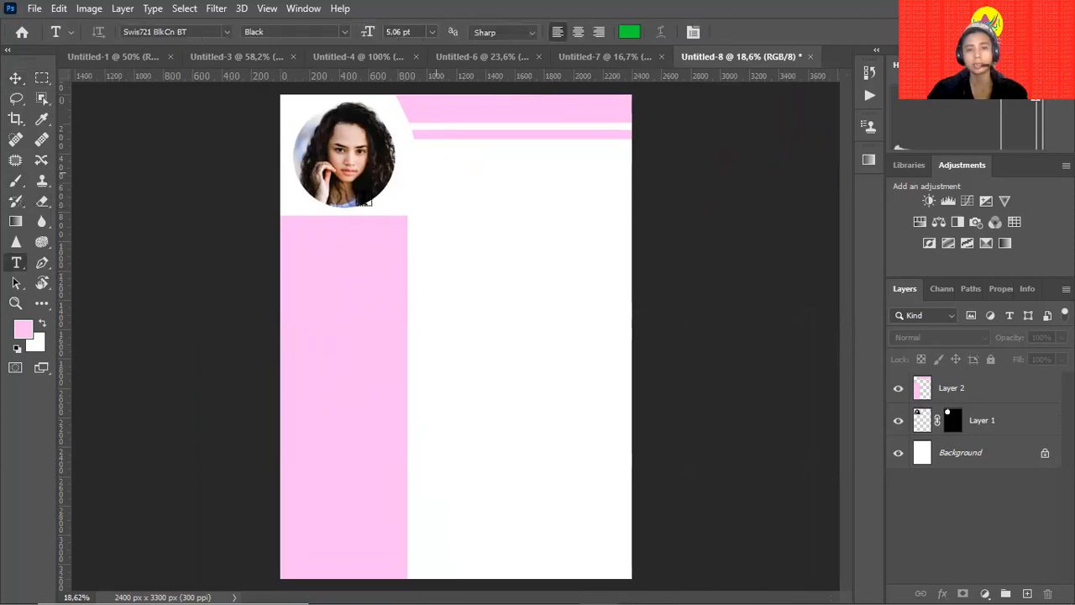
left_click(425, 177)
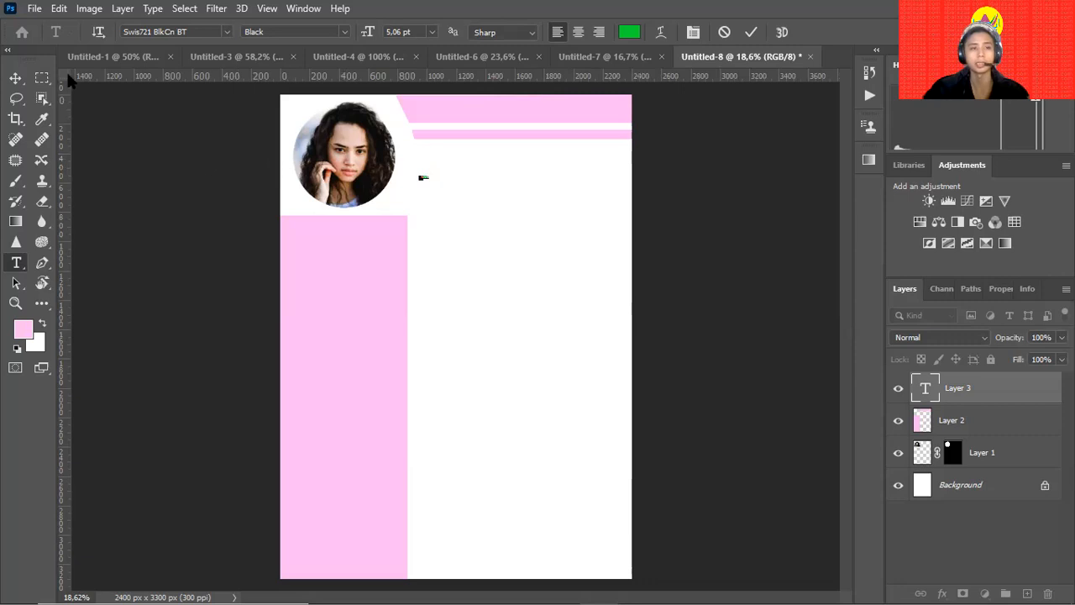
key("ctrl+Return")
key("v")
left_click_drag(434, 172, 479, 168)
key("Return")
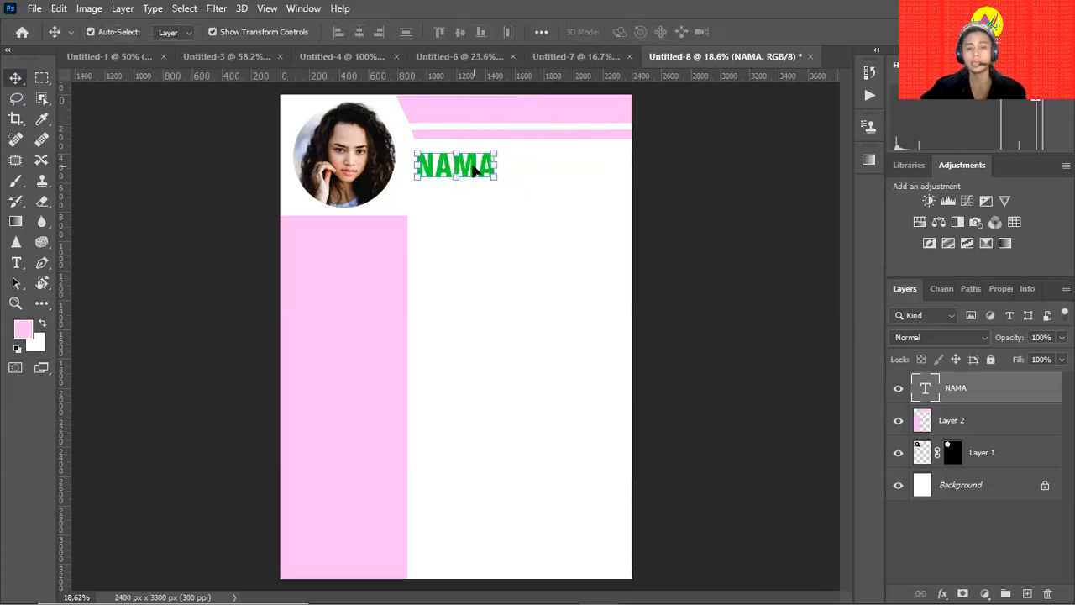
Set the NAMA heading in Times New Roman Regular.
left_click(516, 264)
key("t")
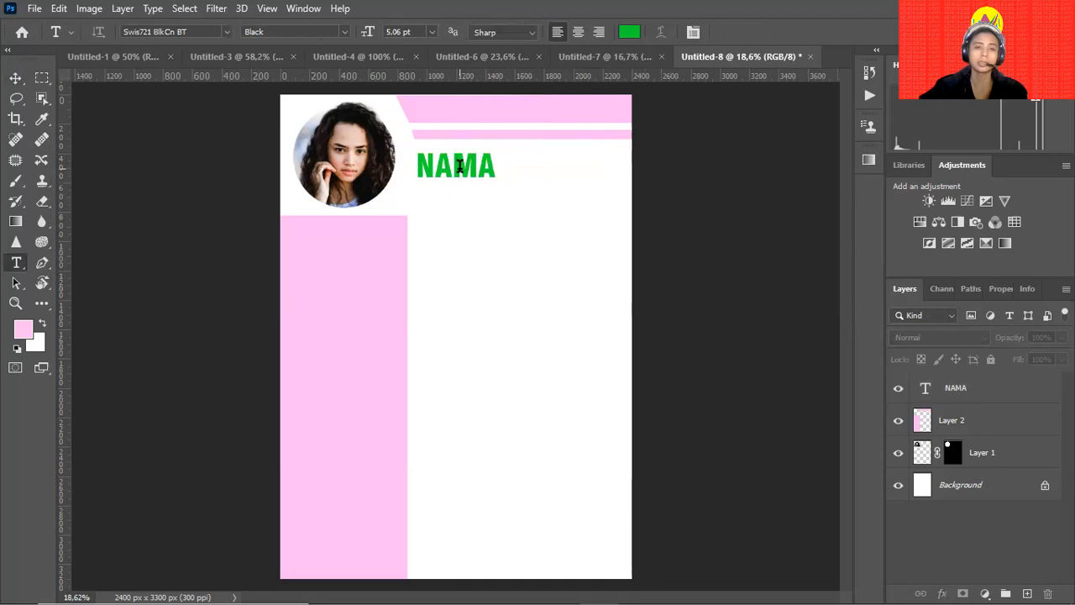
double_click(459, 163)
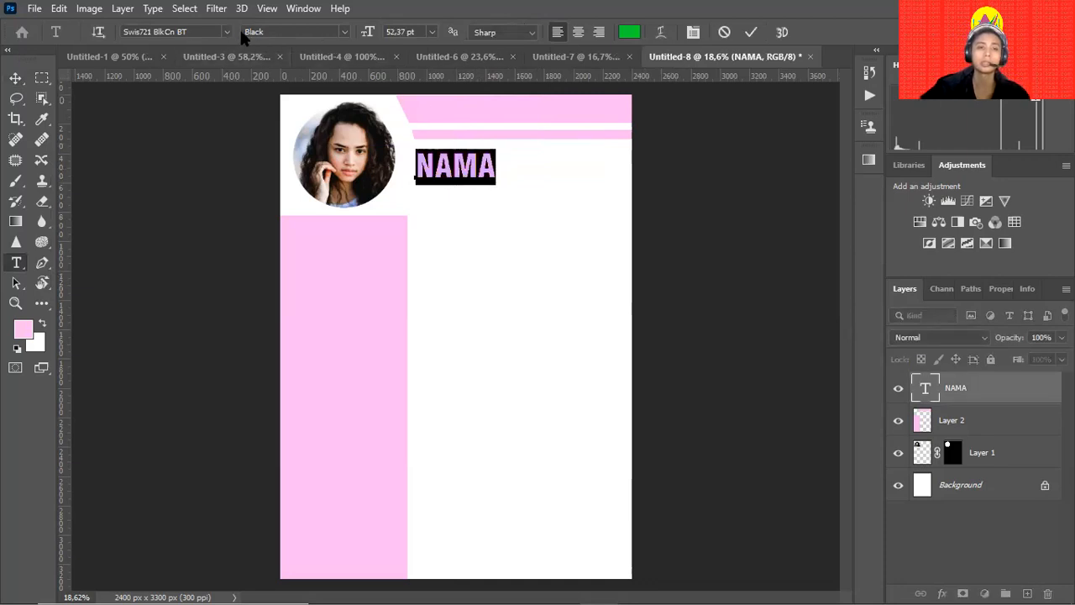
left_click(216, 32)
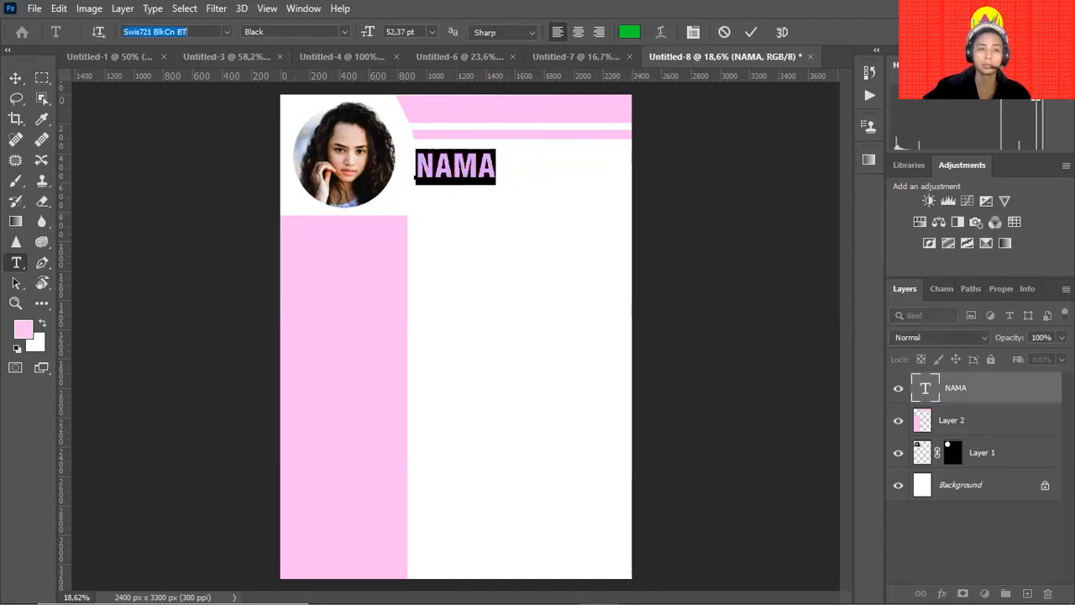
type("tim")
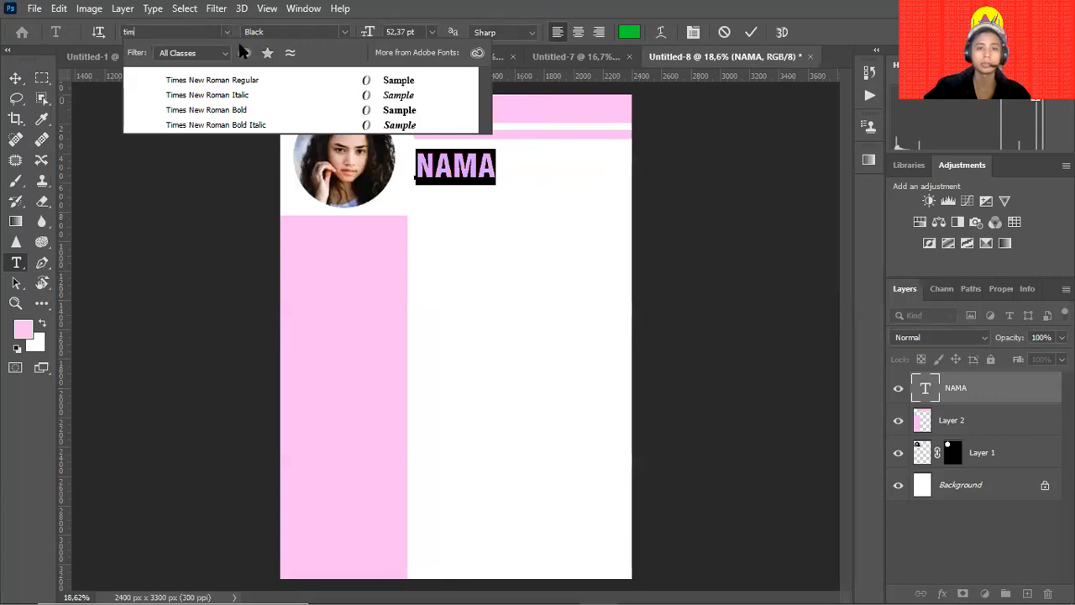
left_click(255, 80)
key("ctrl+Return")
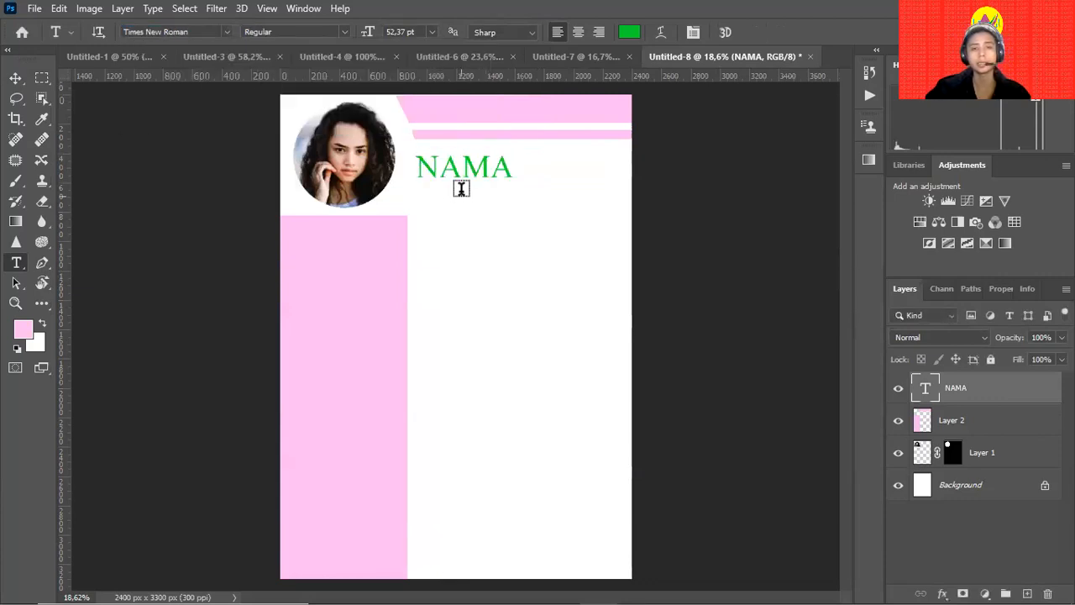
Switch the NAMA heading to Roboto Regular instead.
double_click(426, 168)
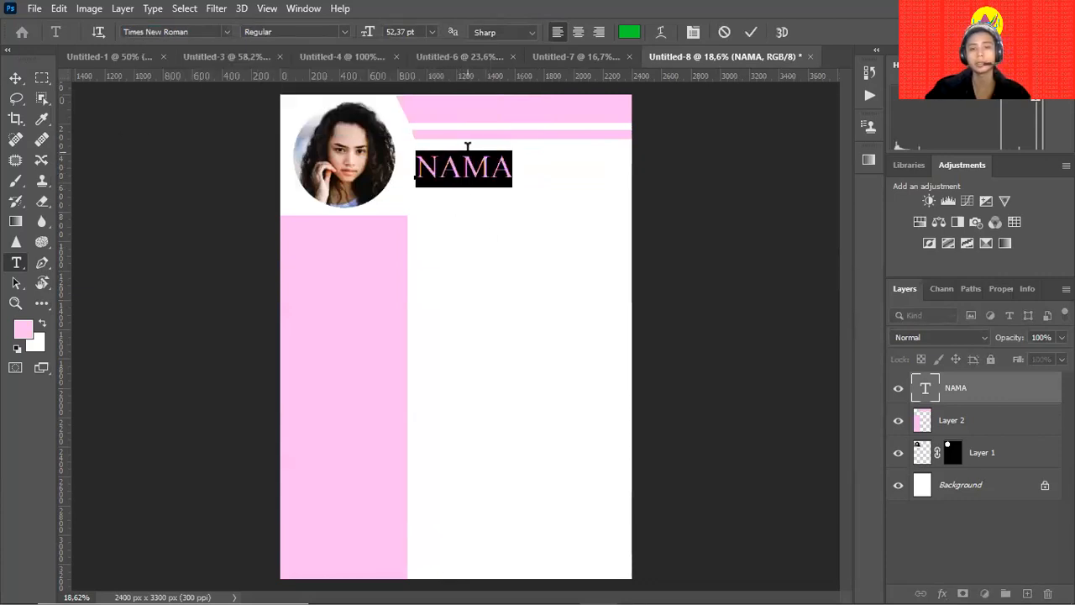
left_click(482, 172)
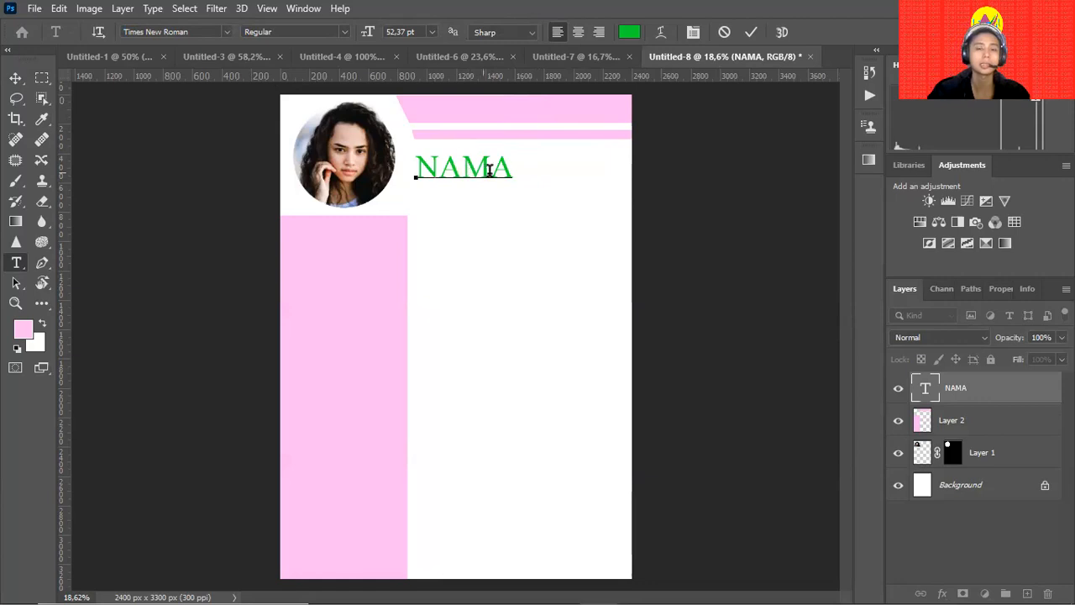
double_click(494, 170)
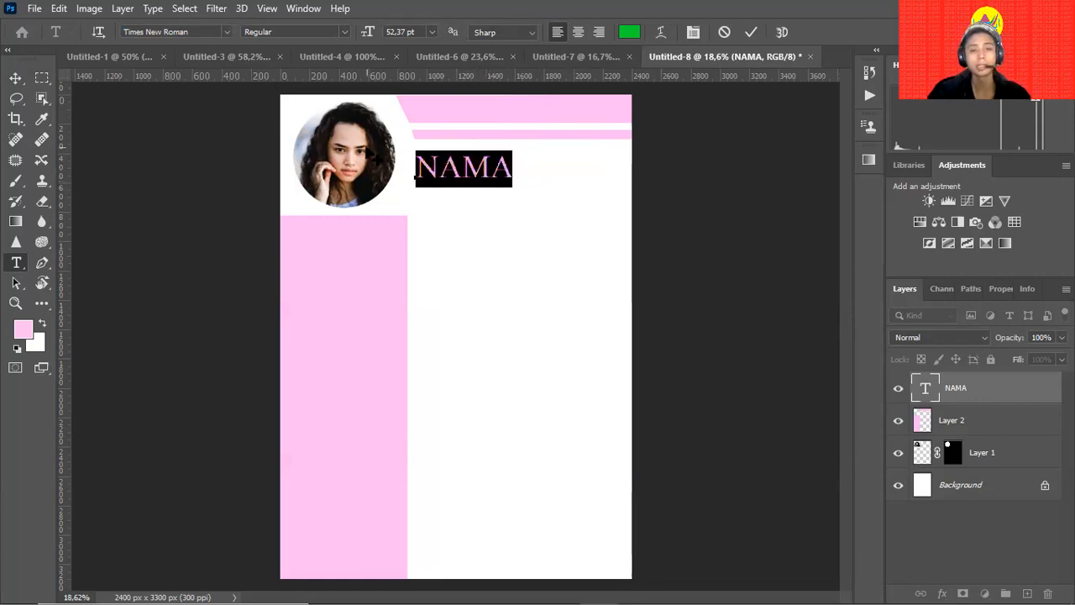
left_click(227, 32)
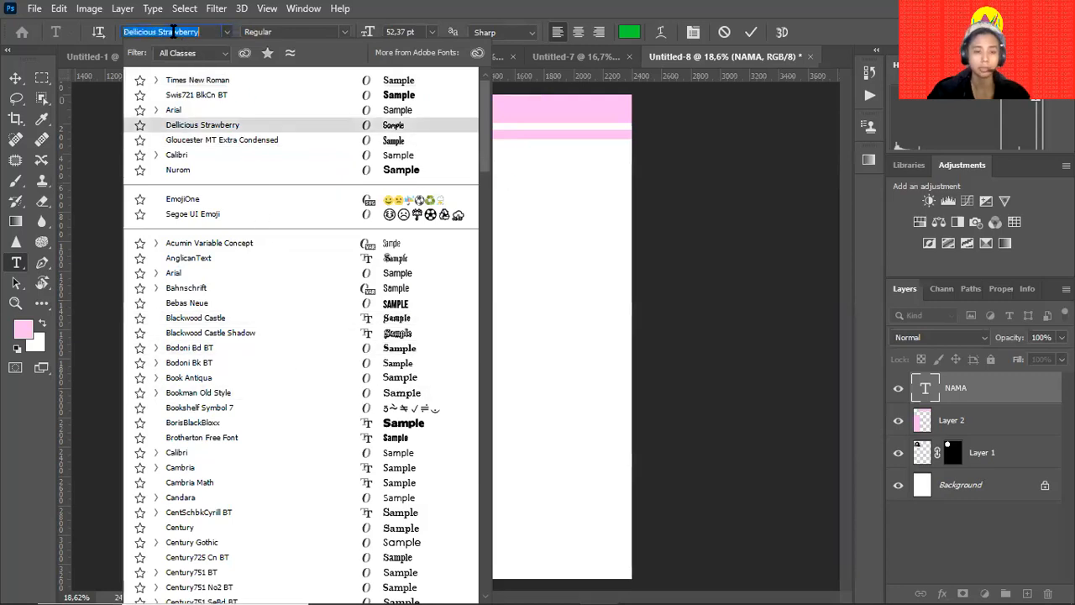
key("BackSpace")
type("rob")
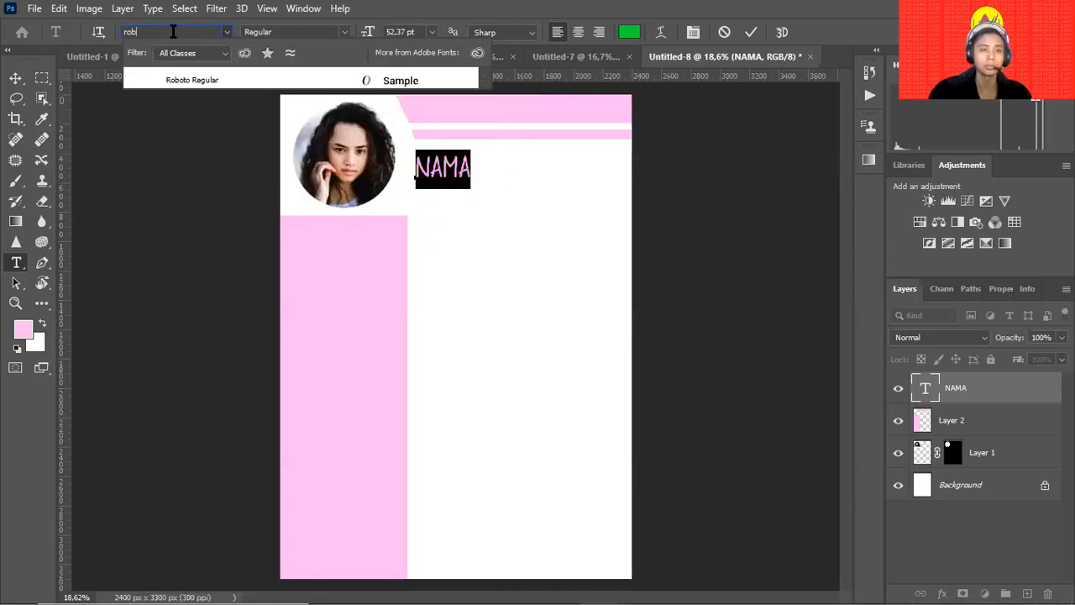
left_click(197, 79)
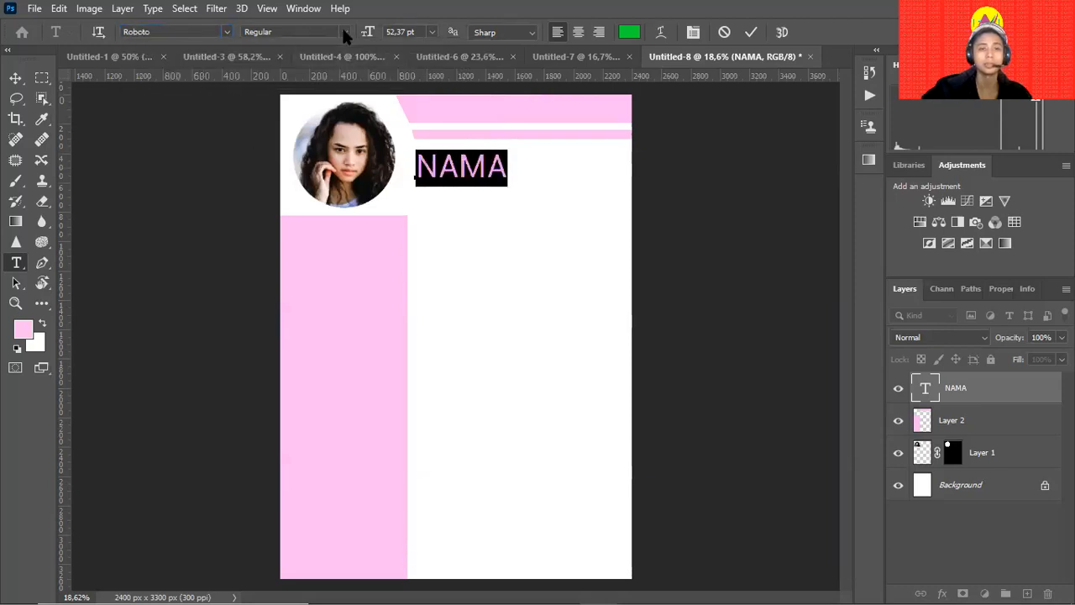
Apply Brotherton Free Font to NAMA, commit it, and reselect the word.
left_click(226, 32)
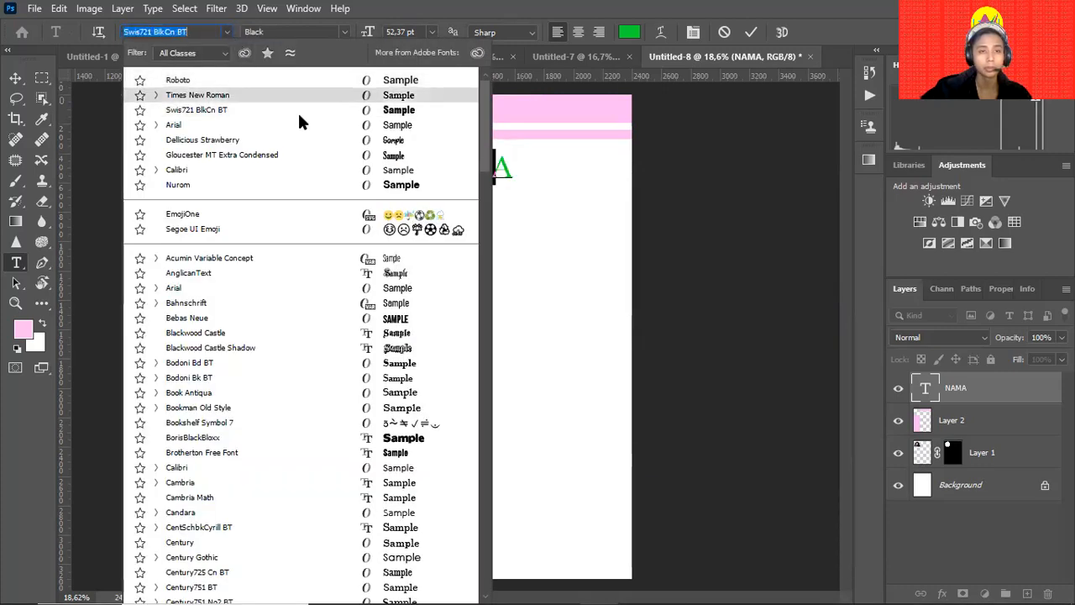
scroll(335, 288, "down", 1)
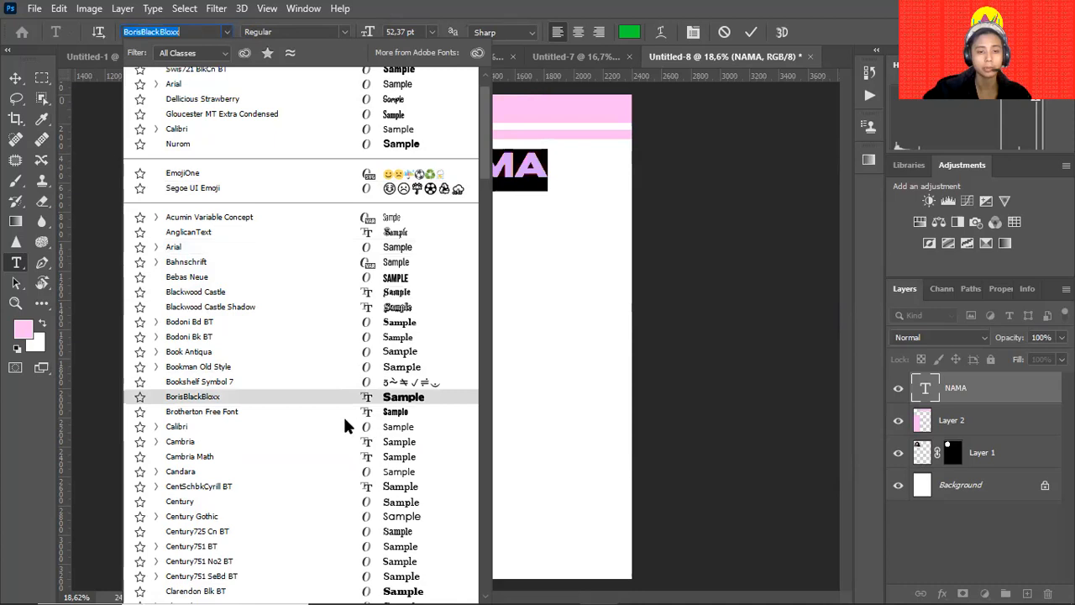
left_click(320, 412)
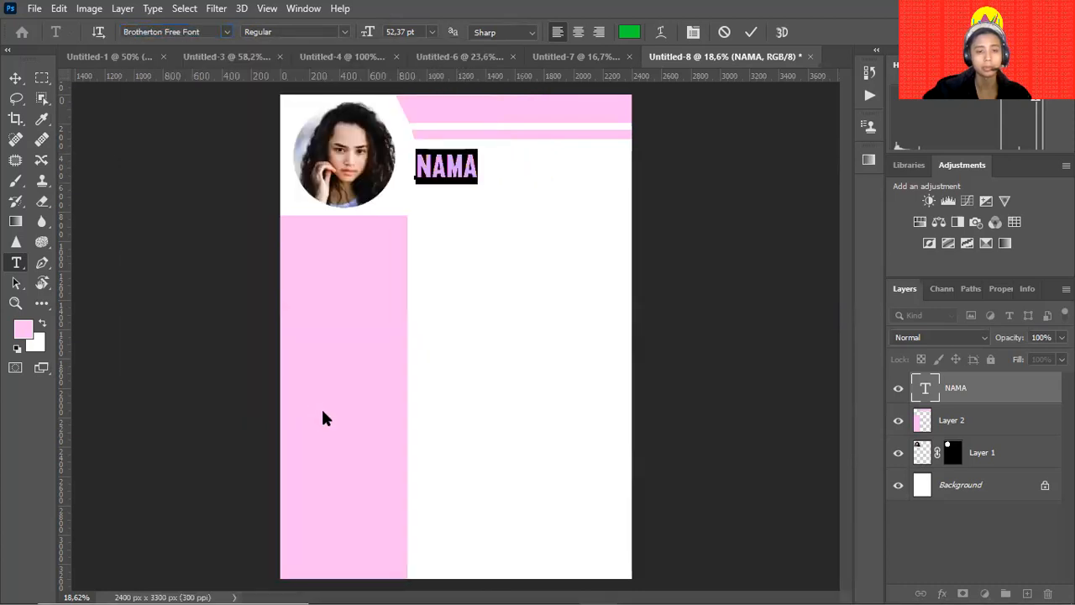
left_click(14, 77)
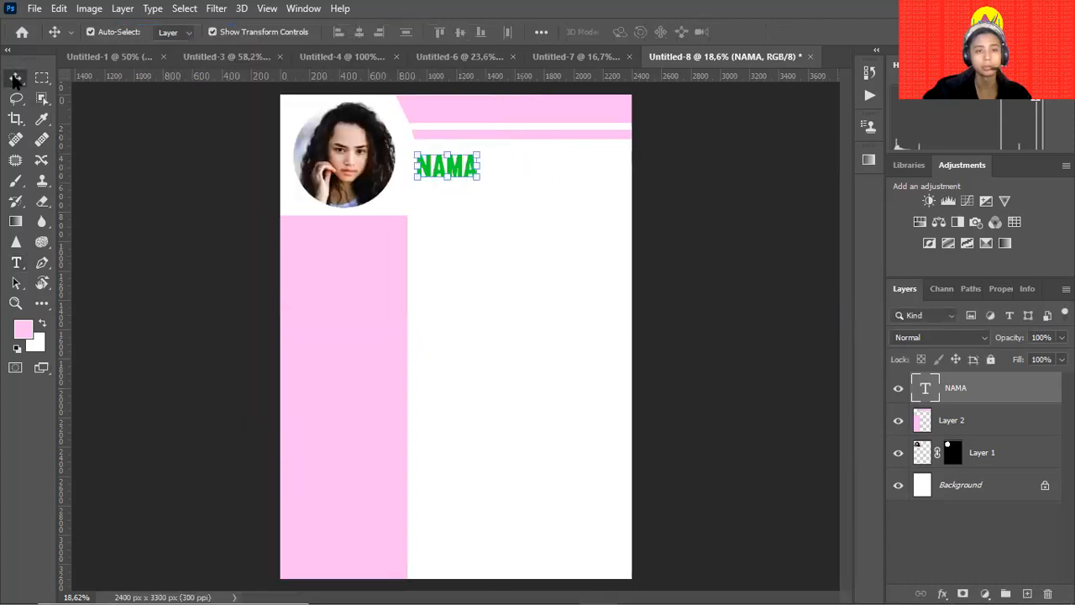
left_click(162, 258)
key("t")
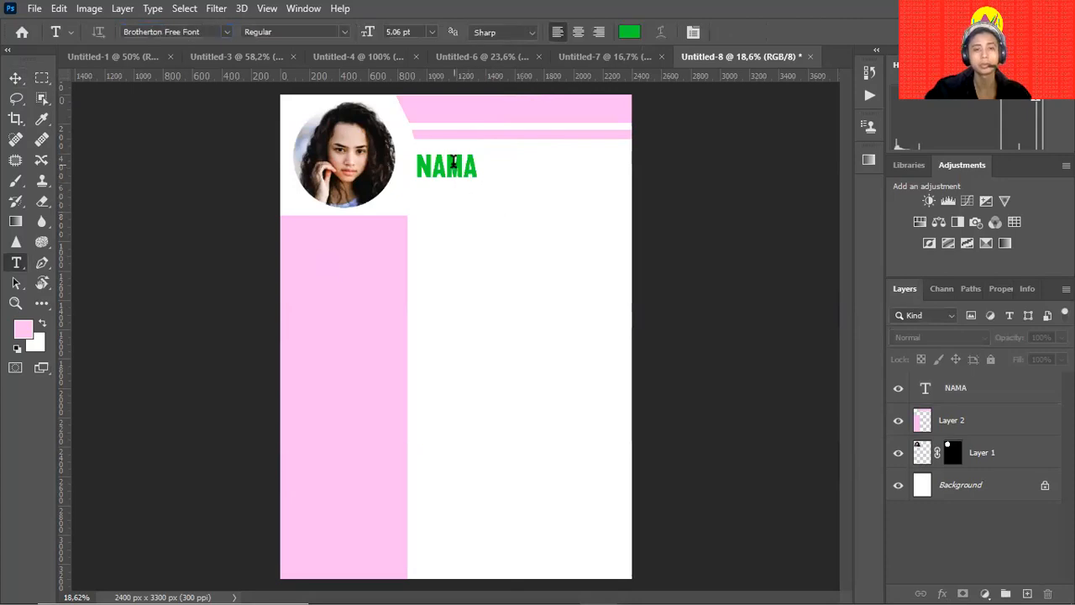
left_click(453, 162)
key("ctrl+a")
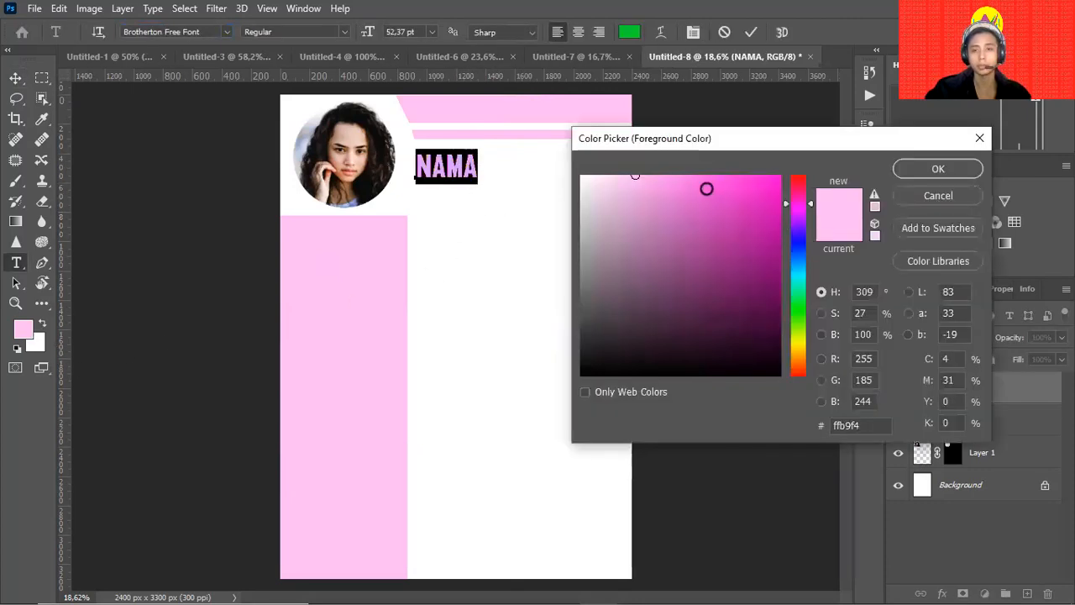
Give the NAMA text a darker magenta-pink colour.
mouse_move(705, 187)
left_mouse_down()
mouse_move(746, 173)
mouse_move(758, 190)
mouse_move(727, 222)
left_mouse_up()
left_click(918, 169)
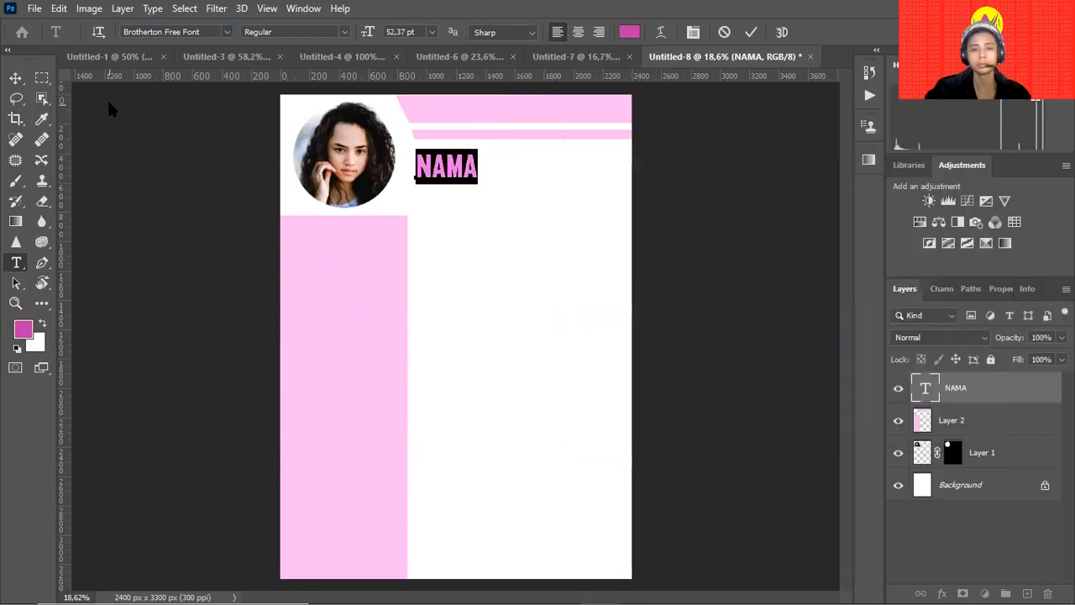
left_click(15, 77)
left_click(151, 252)
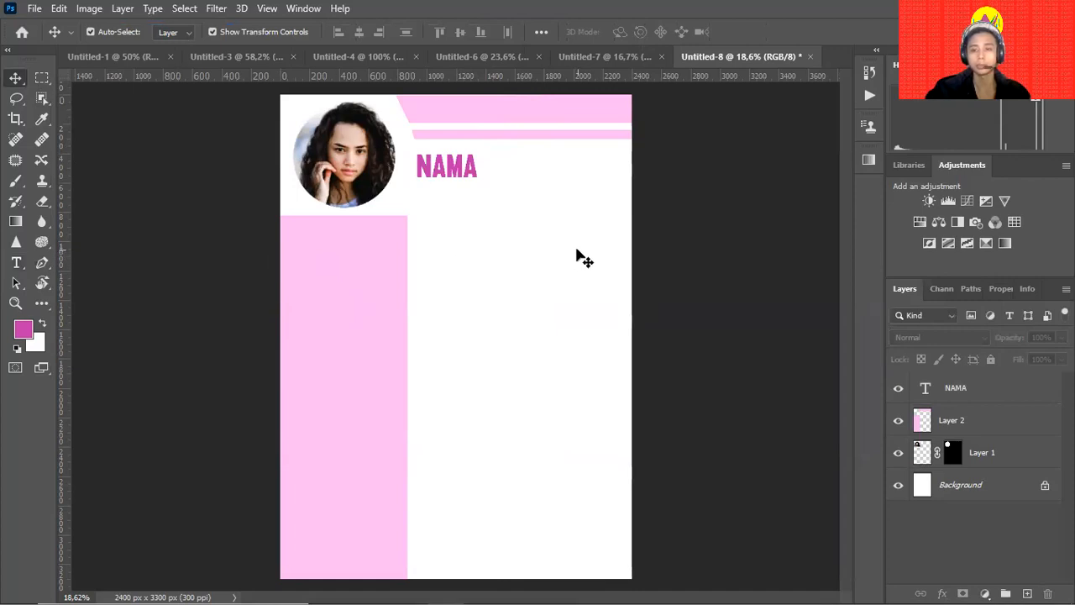
Scale the NAMA heading down to about 82.8%.
left_click(474, 173)
left_click_drag(481, 182, 470, 180)
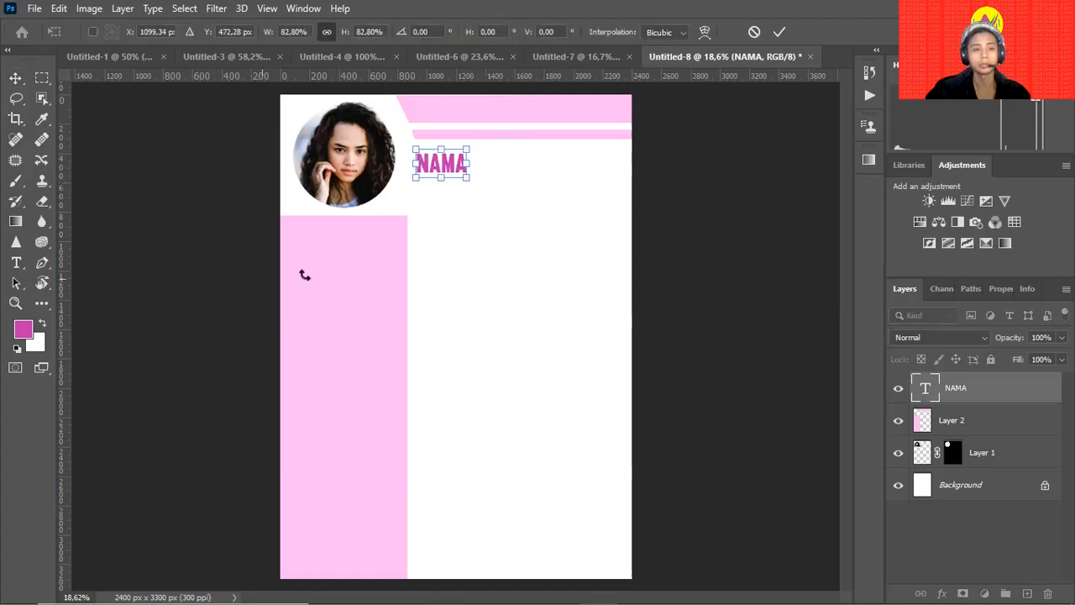
key("Return")
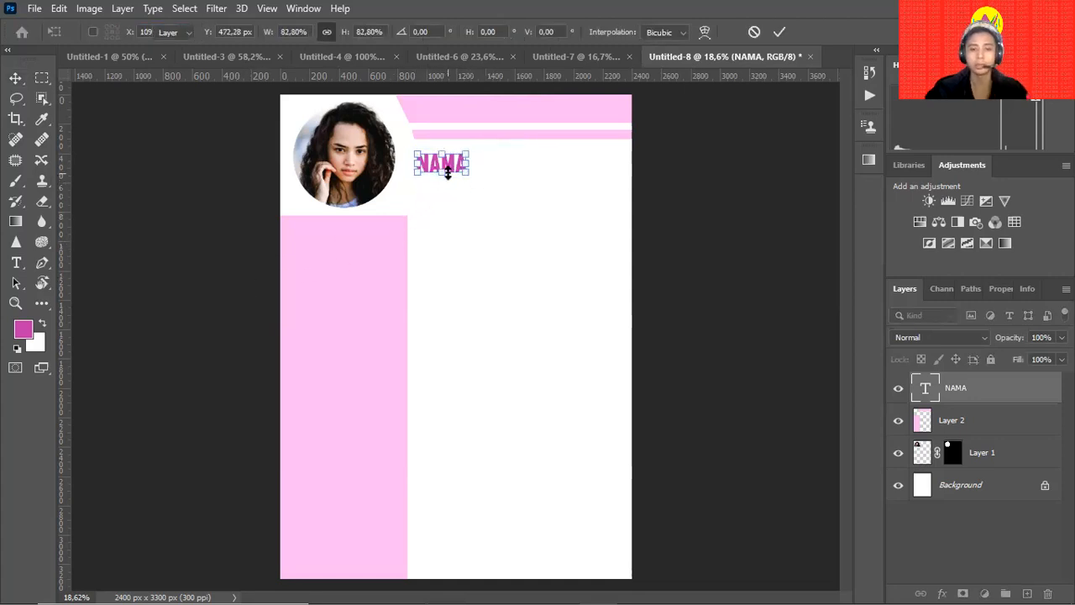
Change the NAMA text colour to dark navy blue.
double_click(443, 171)
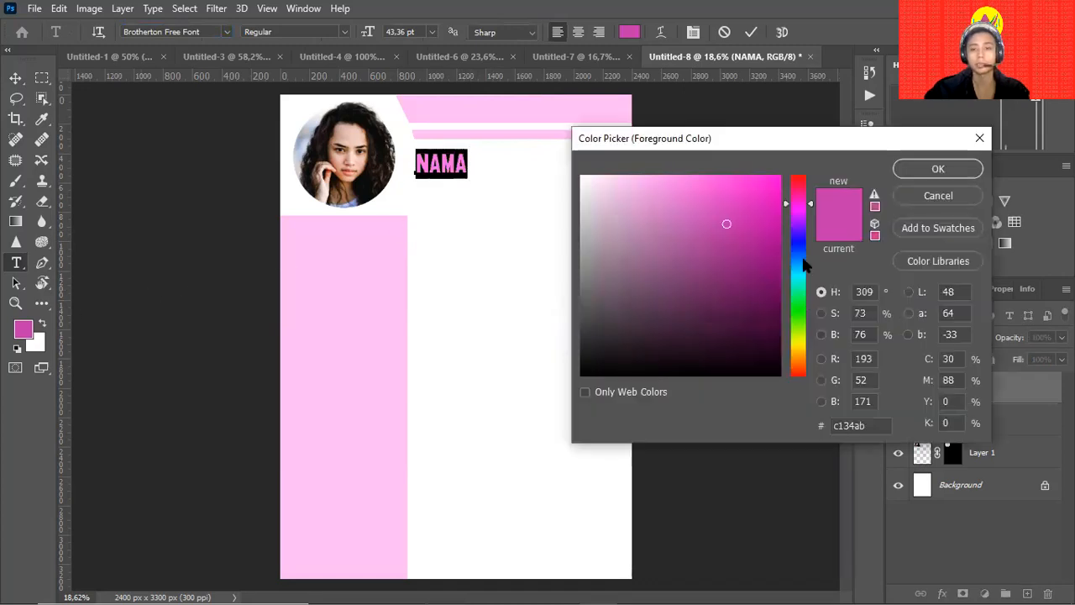
mouse_move(802, 246)
left_mouse_down()
mouse_move(773, 257)
mouse_move(774, 278)
left_mouse_up()
left_click(927, 169)
Clean up stray placeholder text layers created beside the heading.
type("v")
left_click(668, 183)
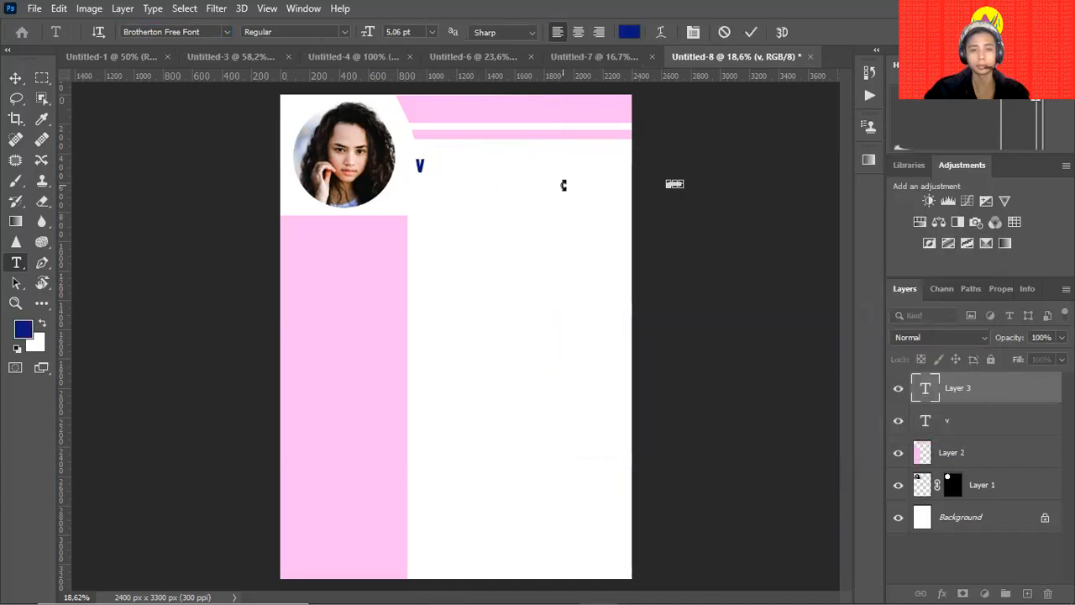
left_click(19, 79)
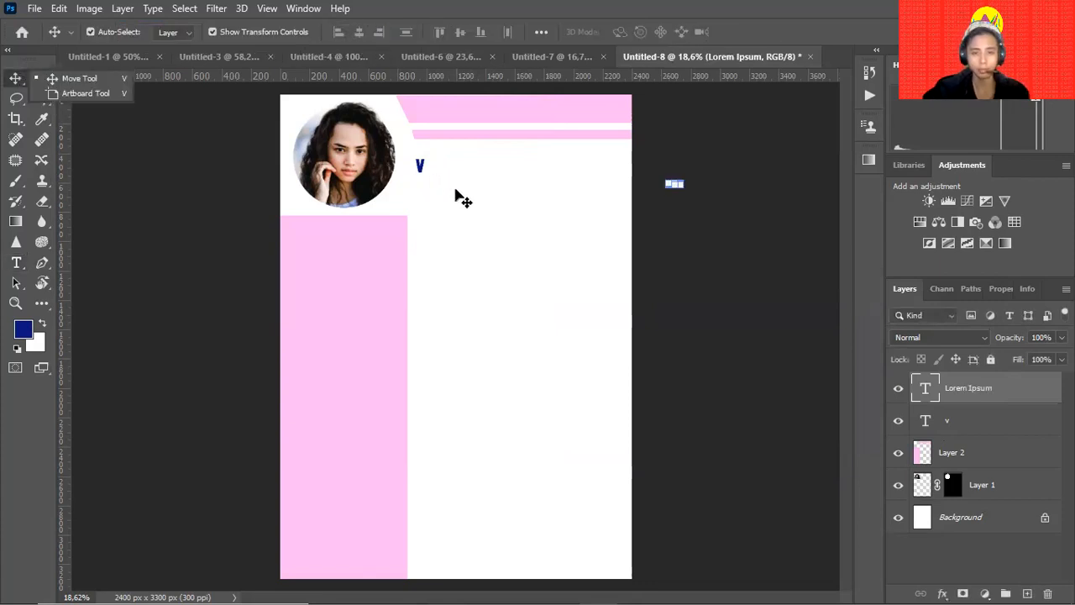
key("t")
left_click(420, 167)
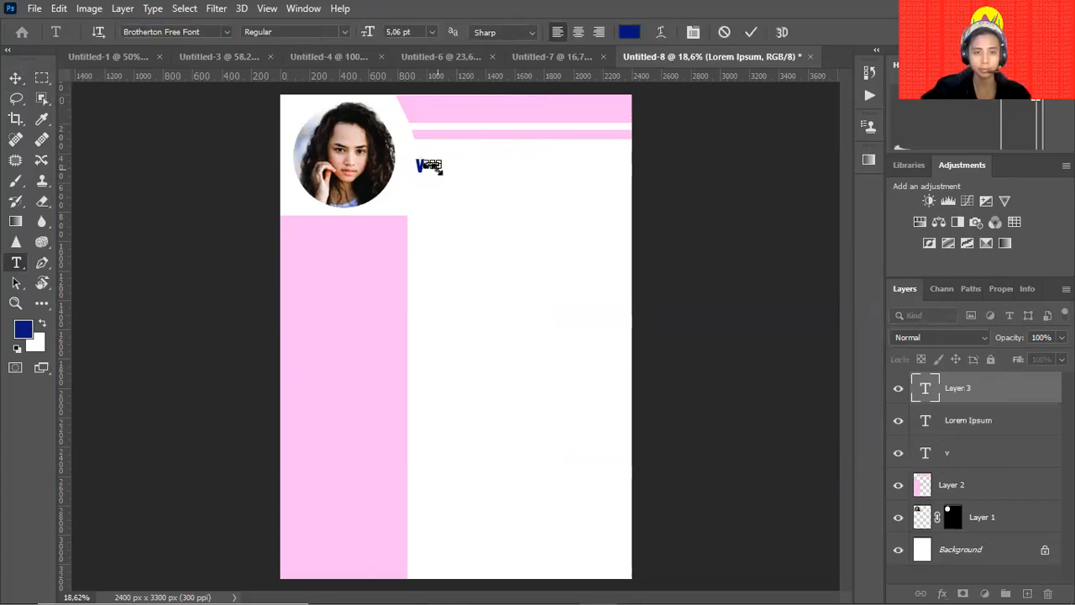
left_click(17, 78)
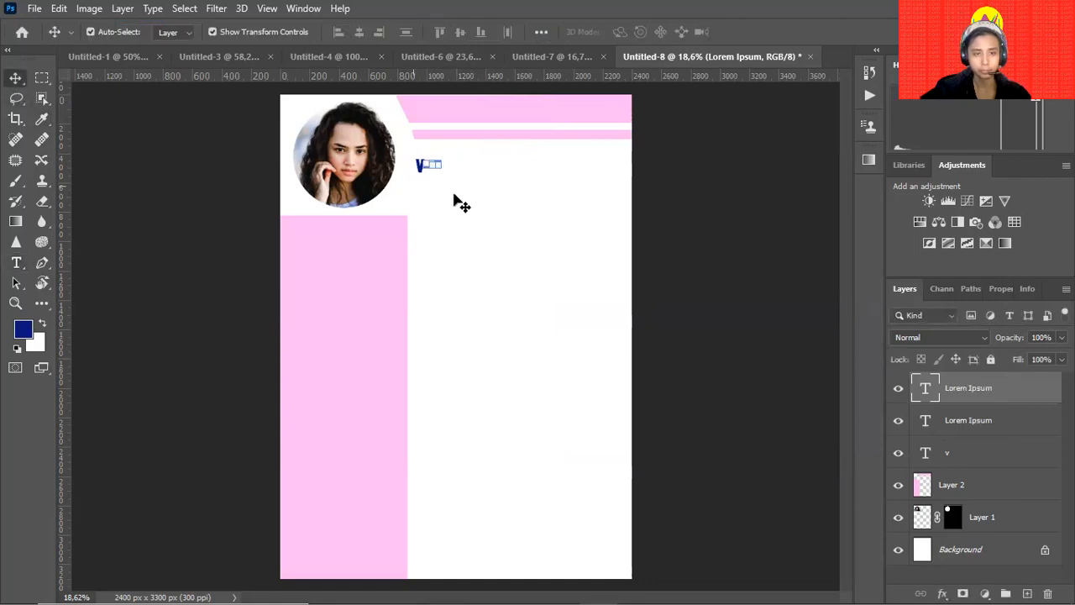
key("Delete")
Replace the heading with the person's first name and enlarge it to about 121%.
key("t")
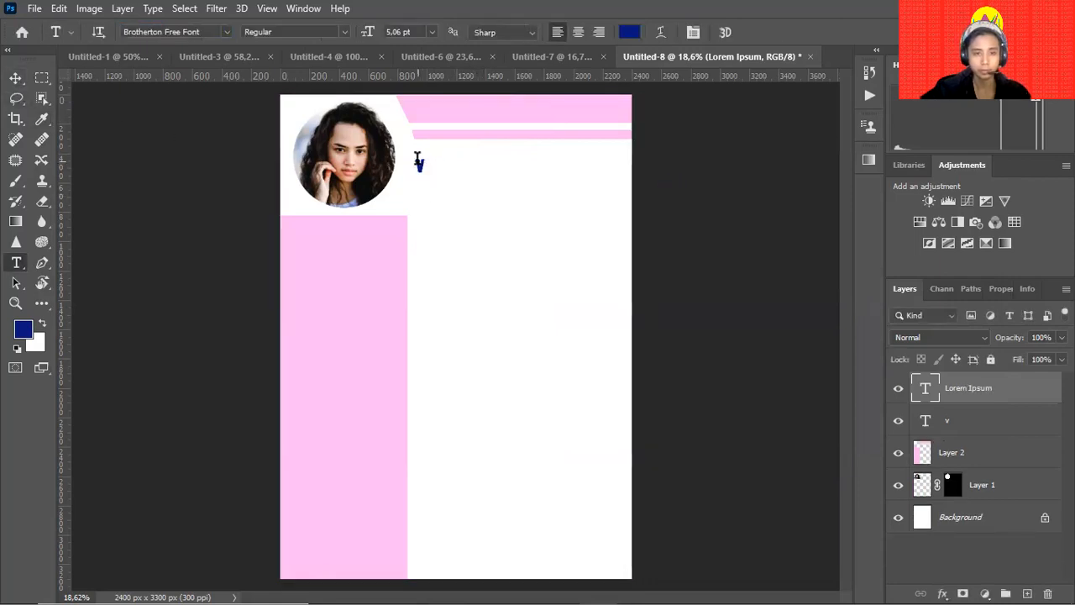
double_click(420, 165)
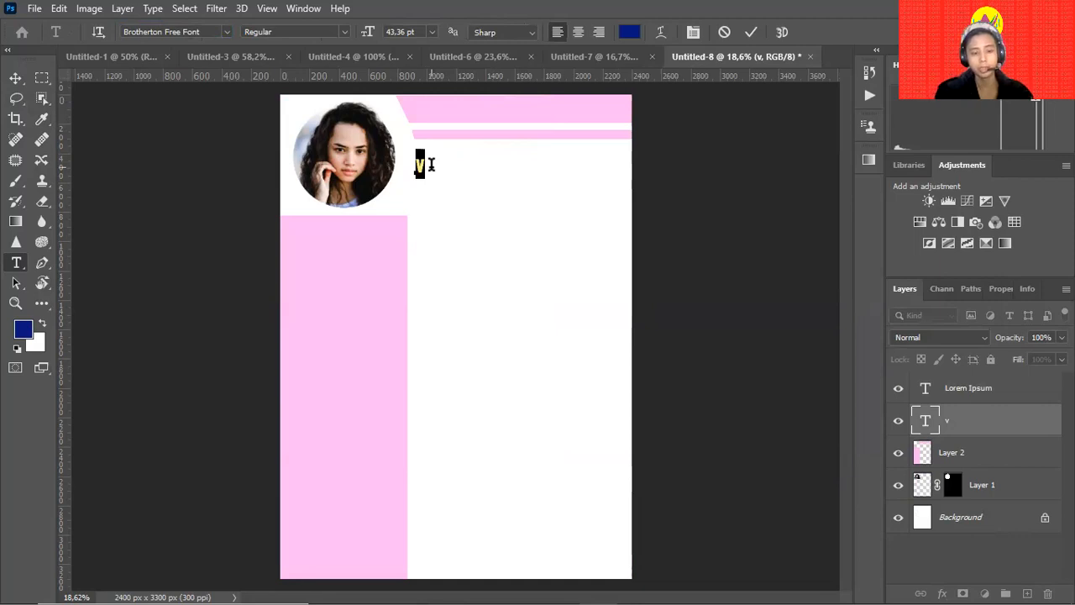
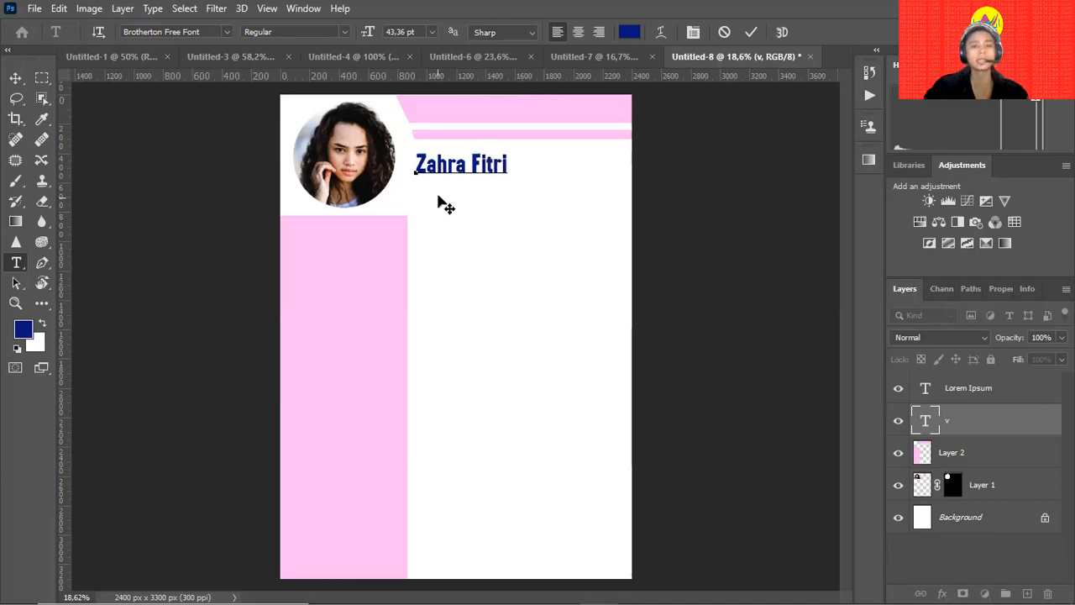
left_click(15, 77)
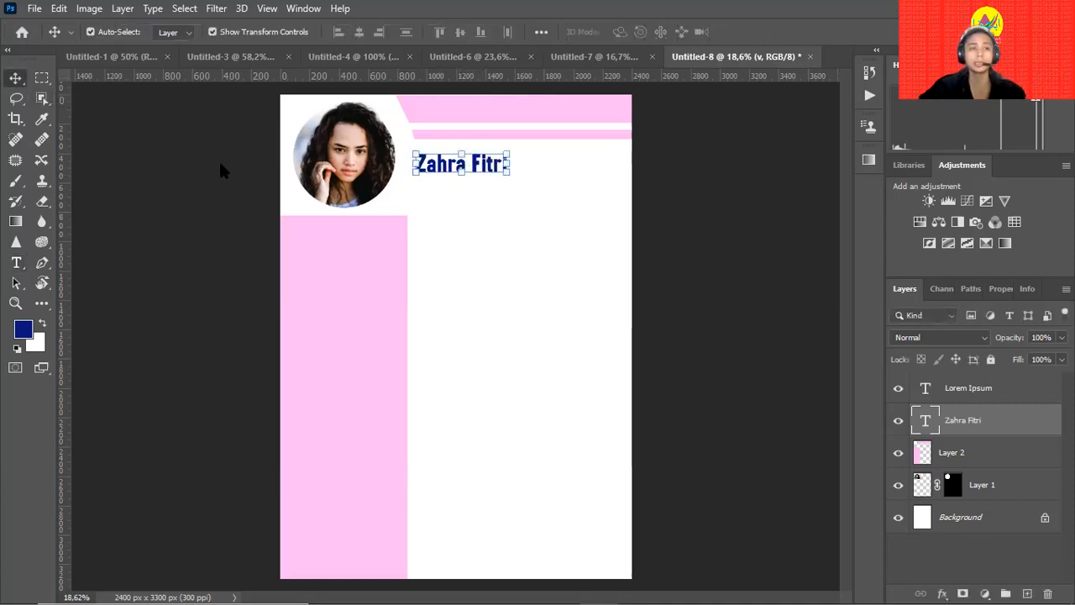
left_click_drag(493, 165, 530, 182)
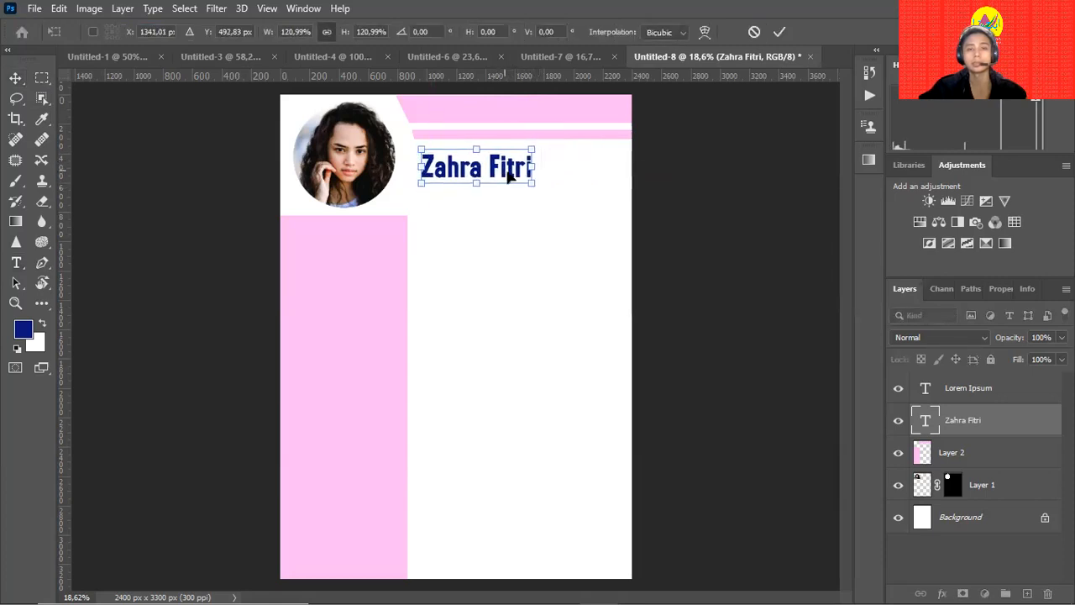
key("Return")
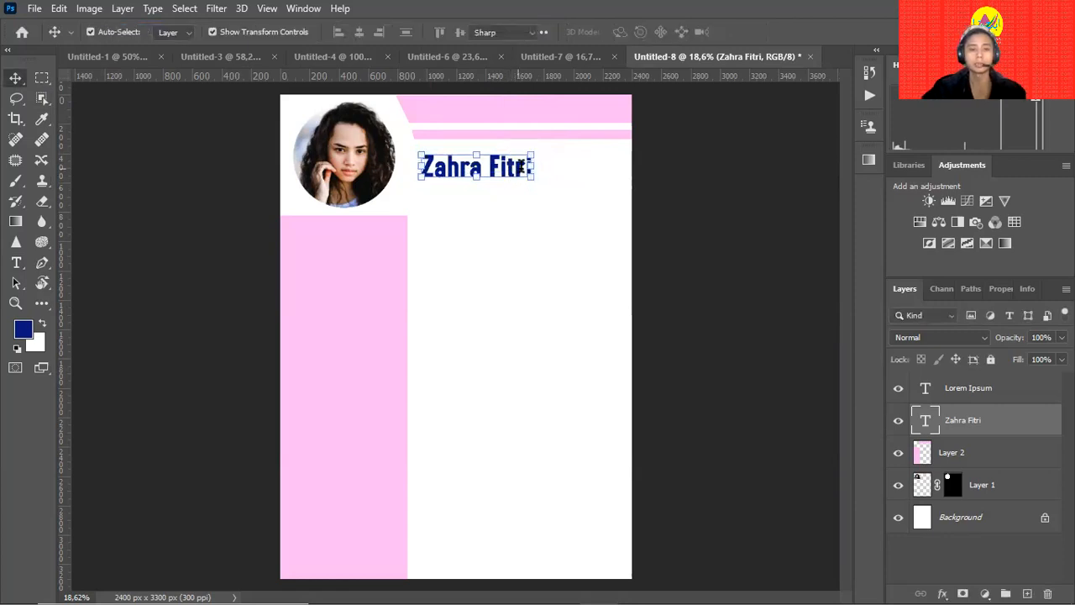
Append the person's surname to the name and commit it.
key("t")
left_click(531, 167)
type("K")
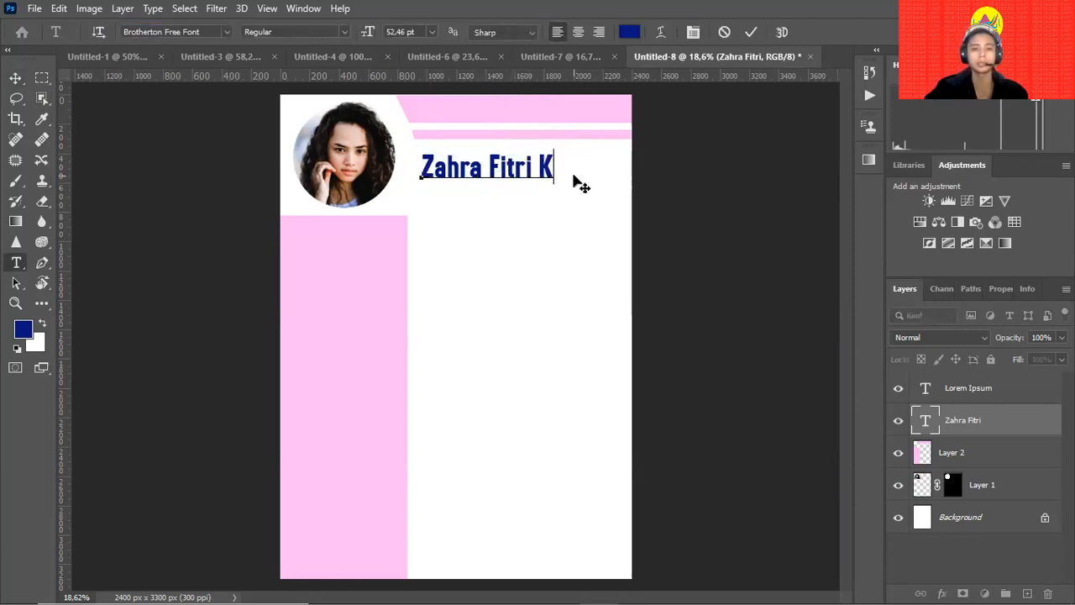
type("arlina")
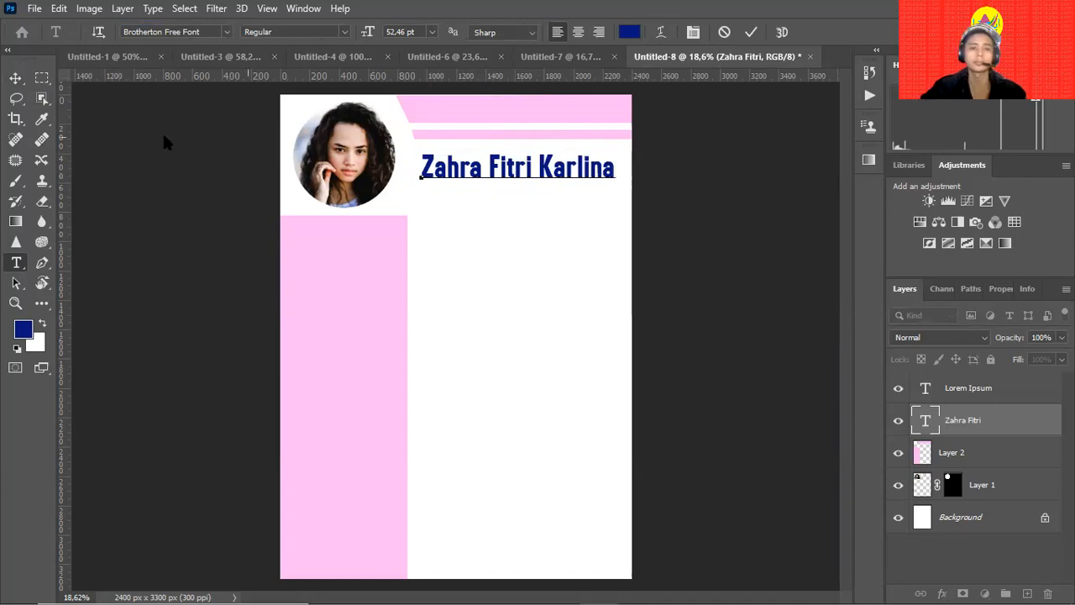
left_click(16, 79)
left_click(656, 203)
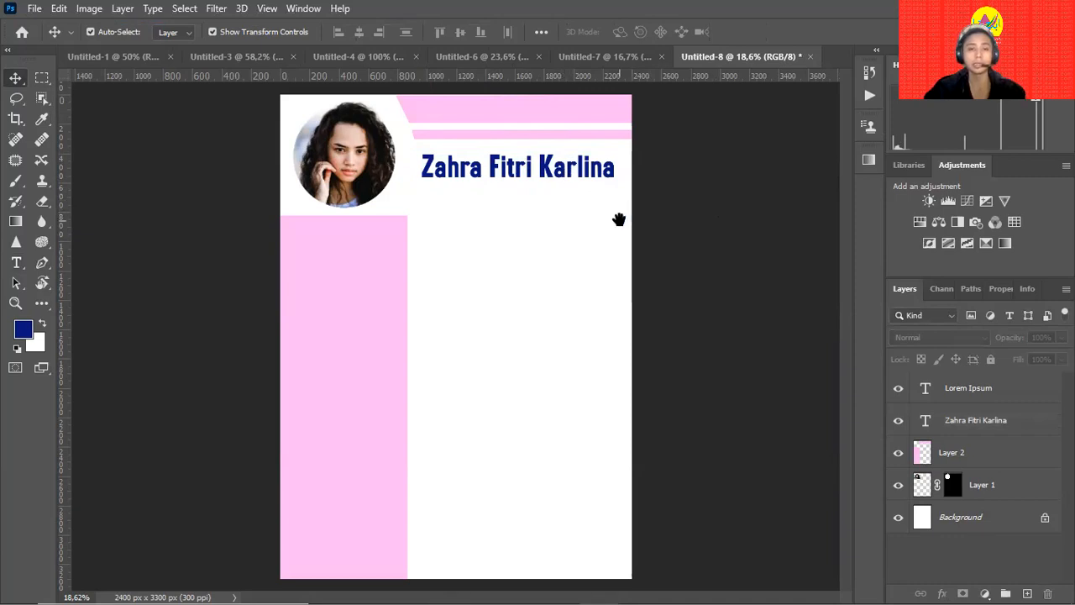
Draw a rectangular bar path on a new layer above Layer 2 and make it a selection.
key("m")
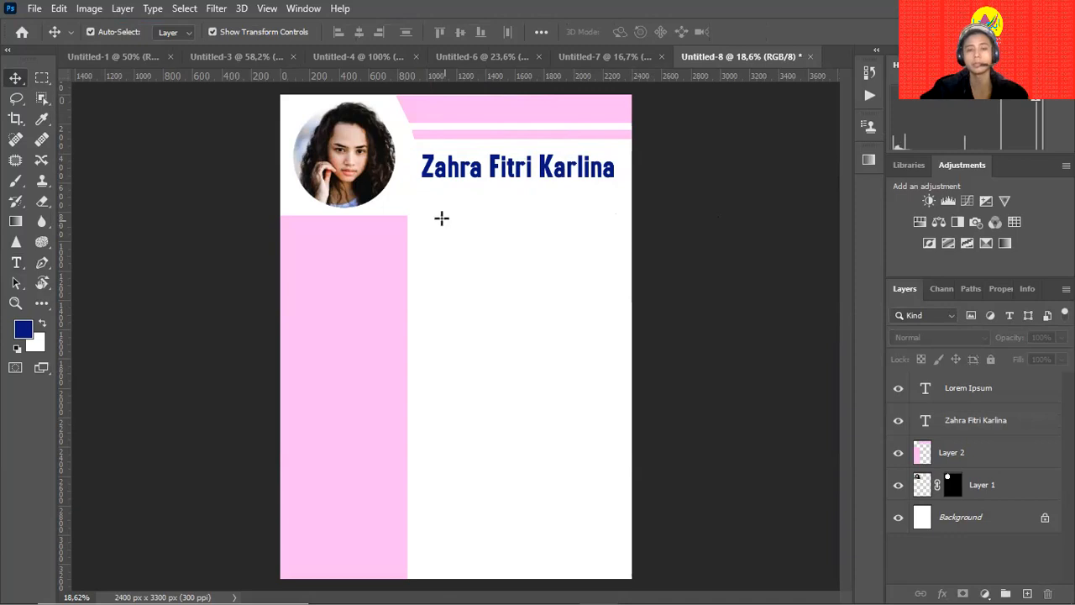
key("p")
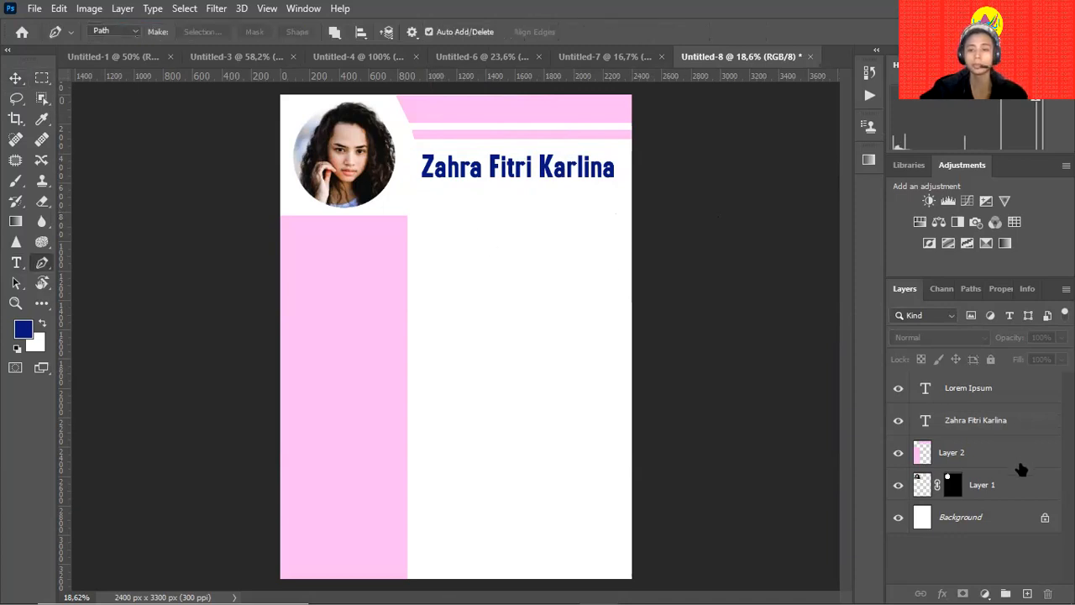
left_click(1020, 462)
left_click(1026, 592)
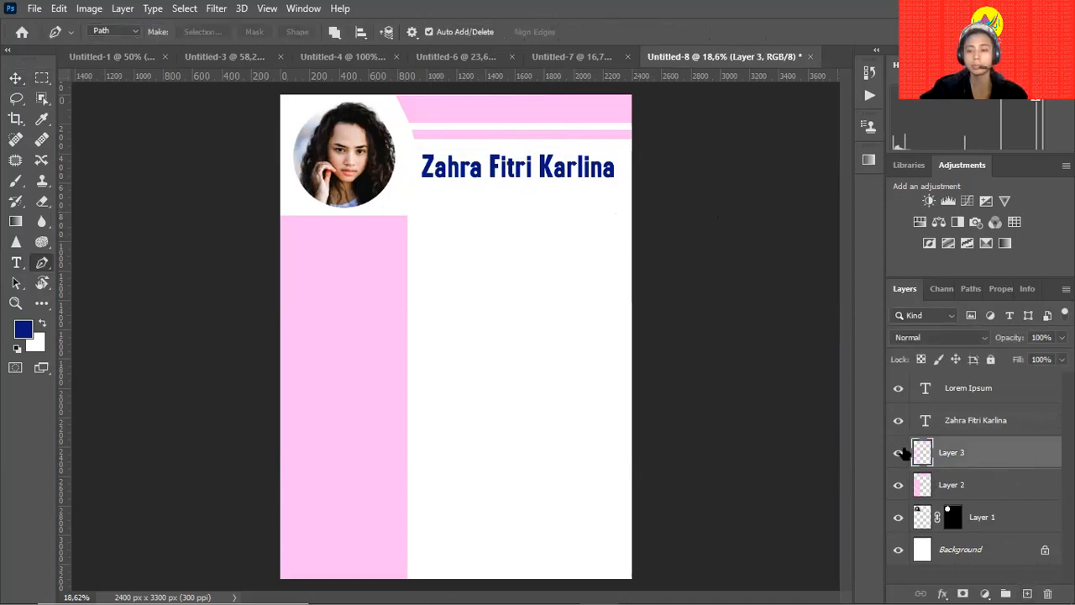
left_click(406, 216)
left_click(617, 215)
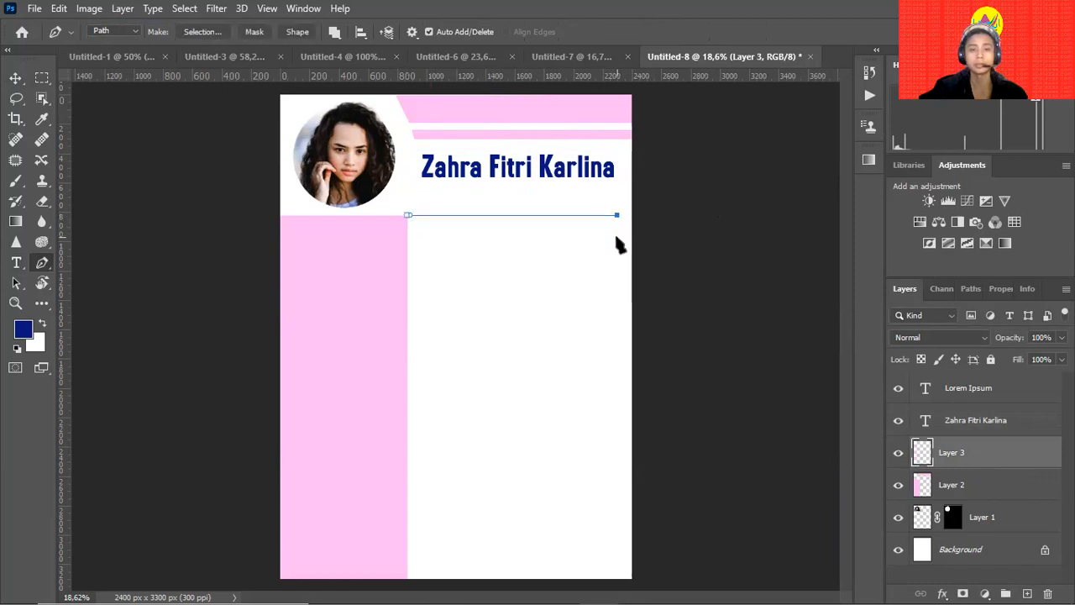
left_click(617, 240)
left_click(406, 240)
left_click(407, 216)
key("ctrl+Return")
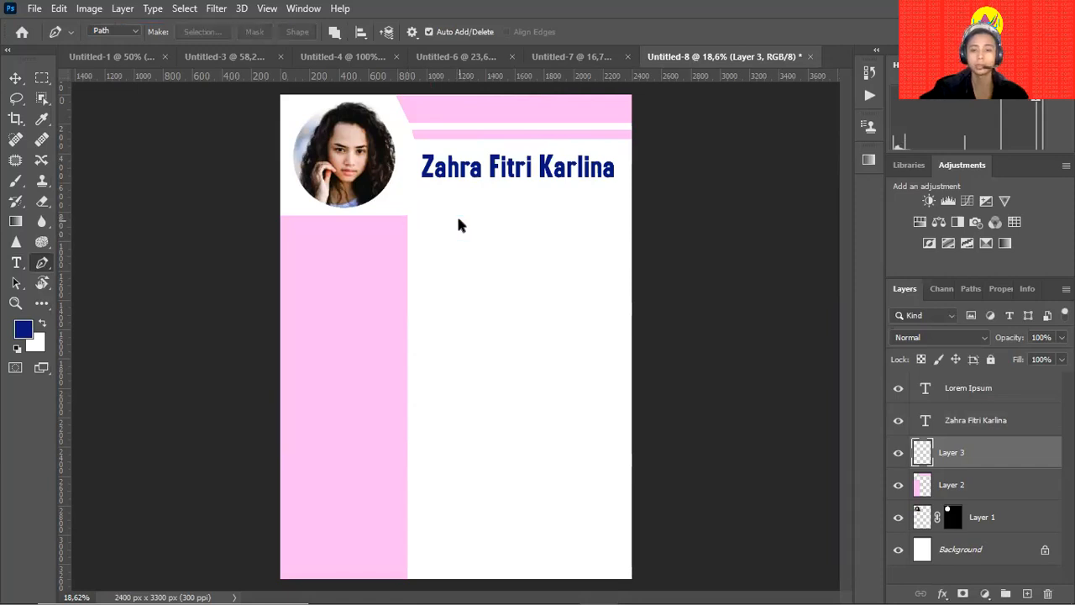
Fill the bar selection with navy sampled from the name.
key("i")
left_click(483, 161)
key("alt+BackSpace")
key("ctrl+d")
Duplicate the navy bar into three bars spaced down the page, undoing an extra fourth.
key("v")
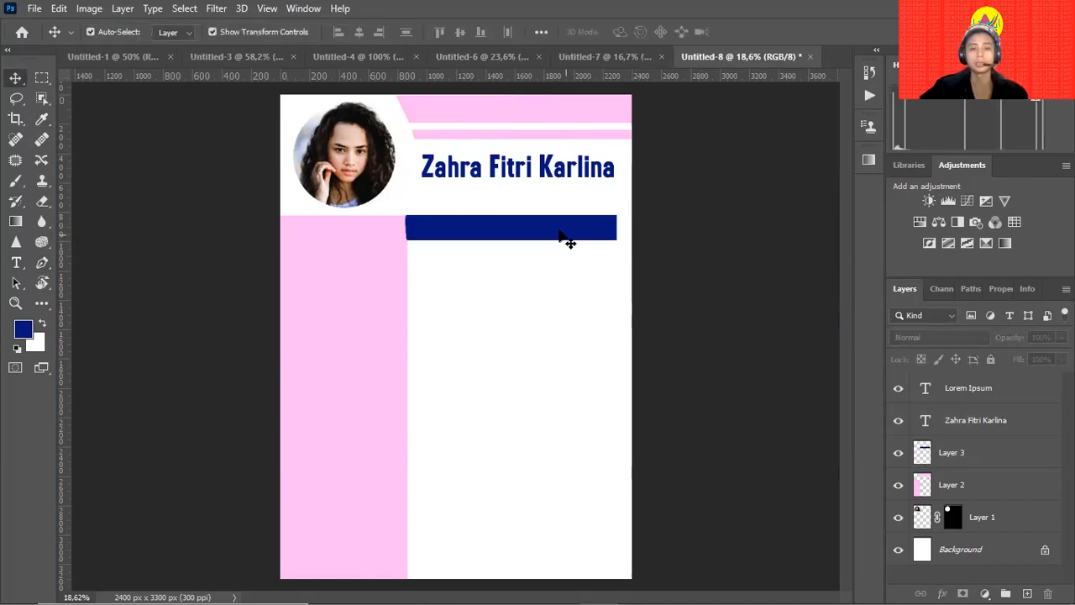
left_click_drag(555, 234, 569, 390)
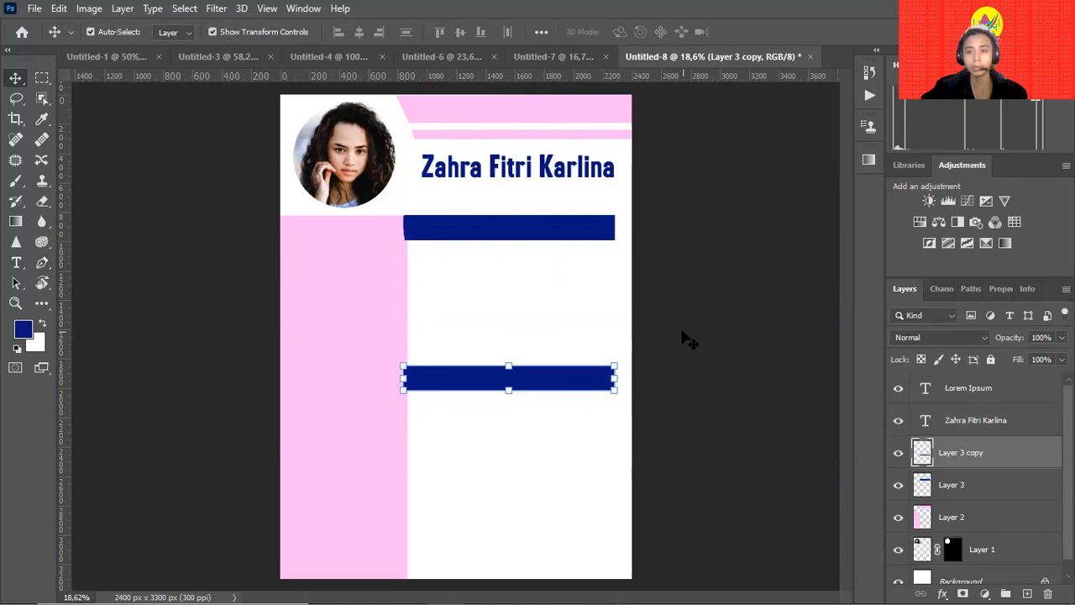
left_click(684, 360)
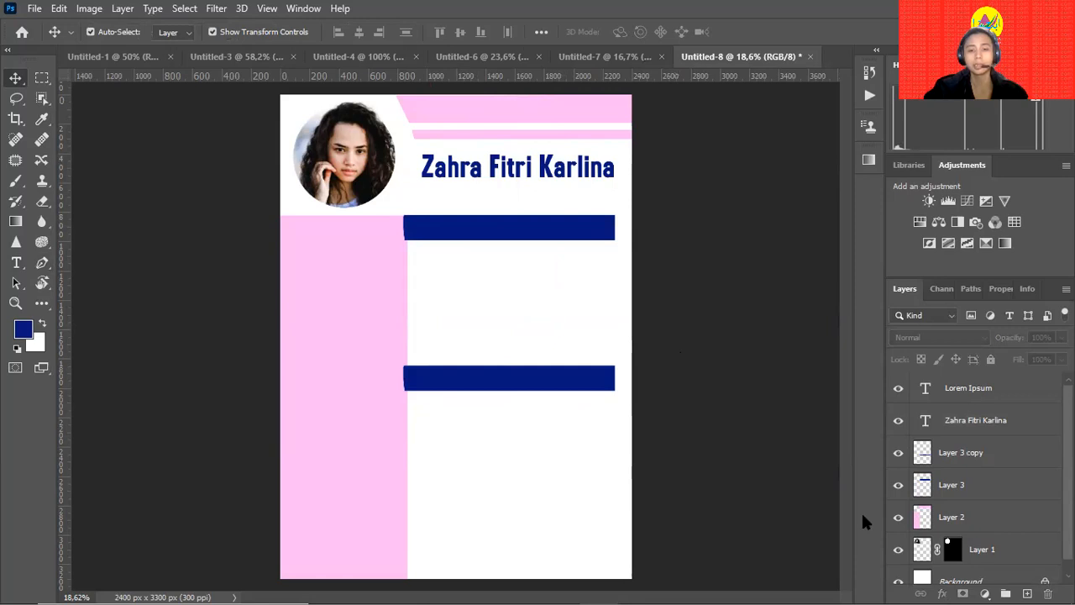
left_click(542, 378)
left_click_drag(548, 380, 555, 522)
left_click_drag(554, 479, 555, 479)
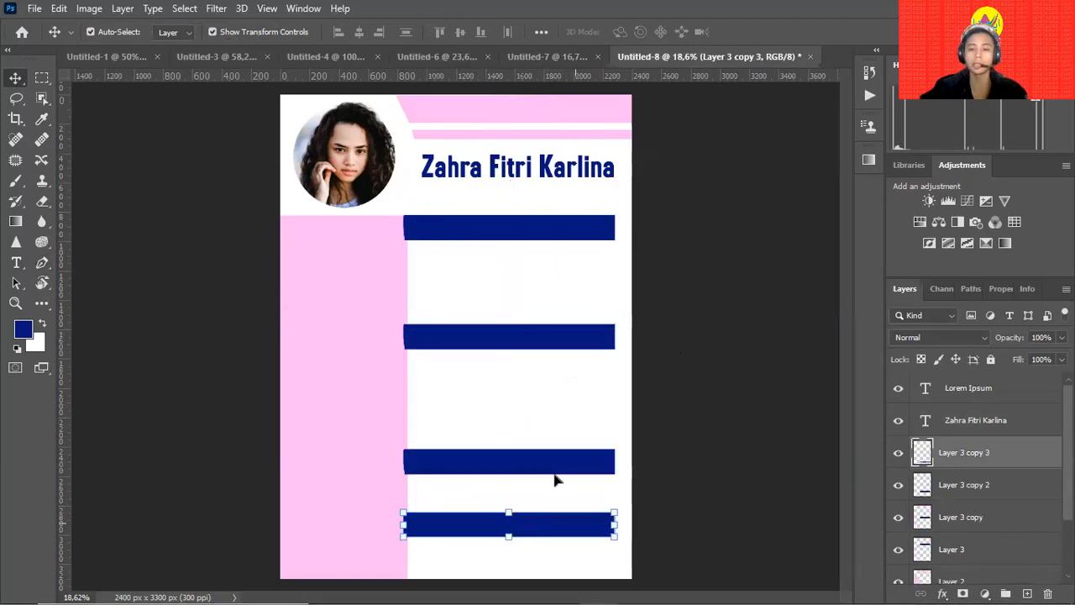
key("ctrl+z")
left_click(682, 428)
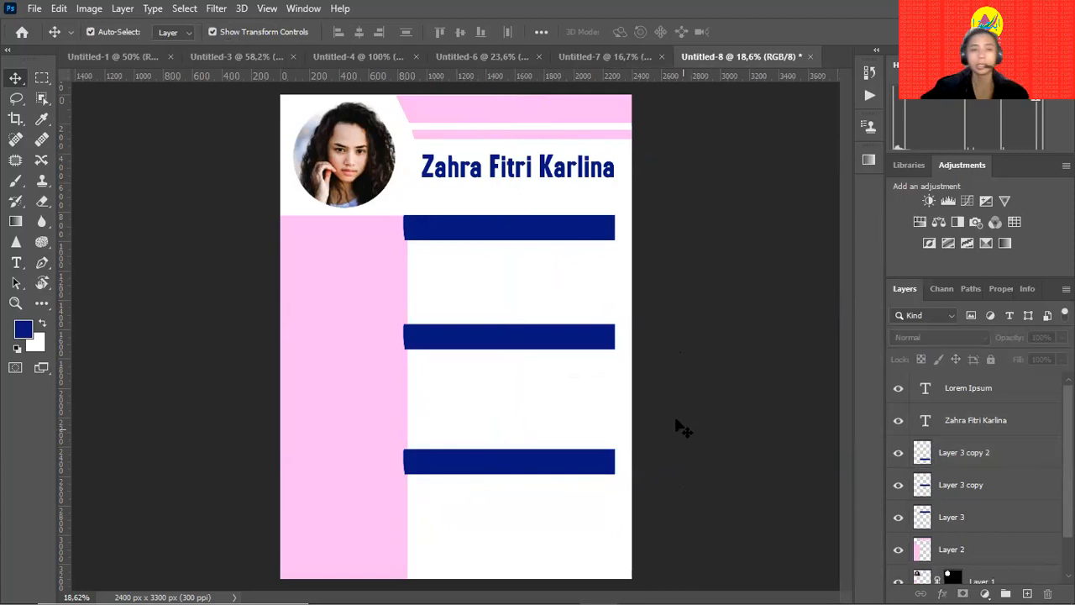
Move the pink column layer above the navy bars and lower each bar slightly.
left_click(382, 272)
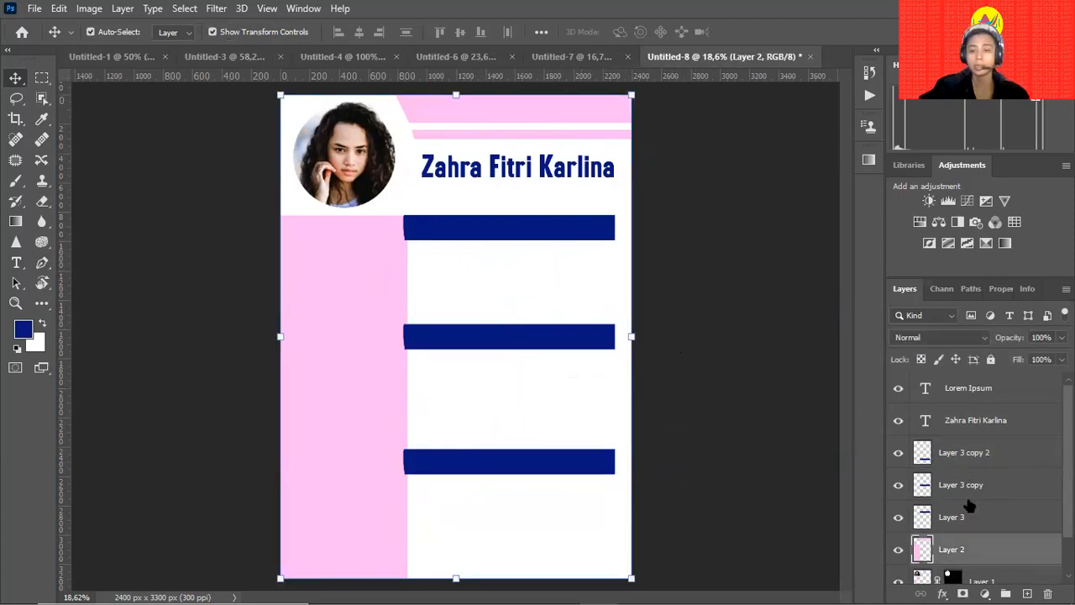
left_click_drag(957, 548, 974, 435)
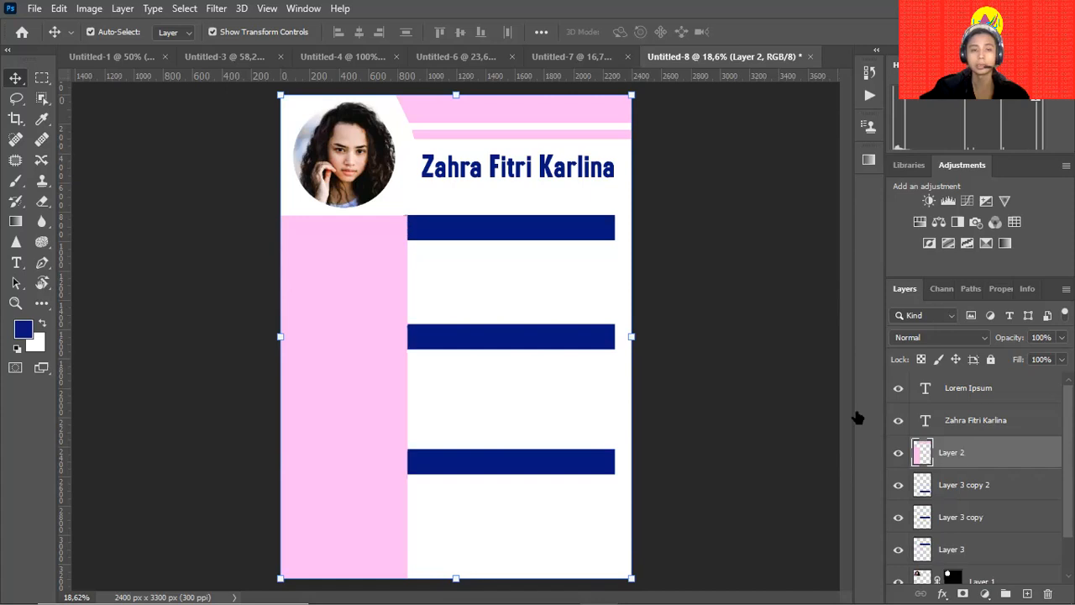
left_click_drag(533, 233, 542, 239)
left_click_drag(547, 341, 547, 495)
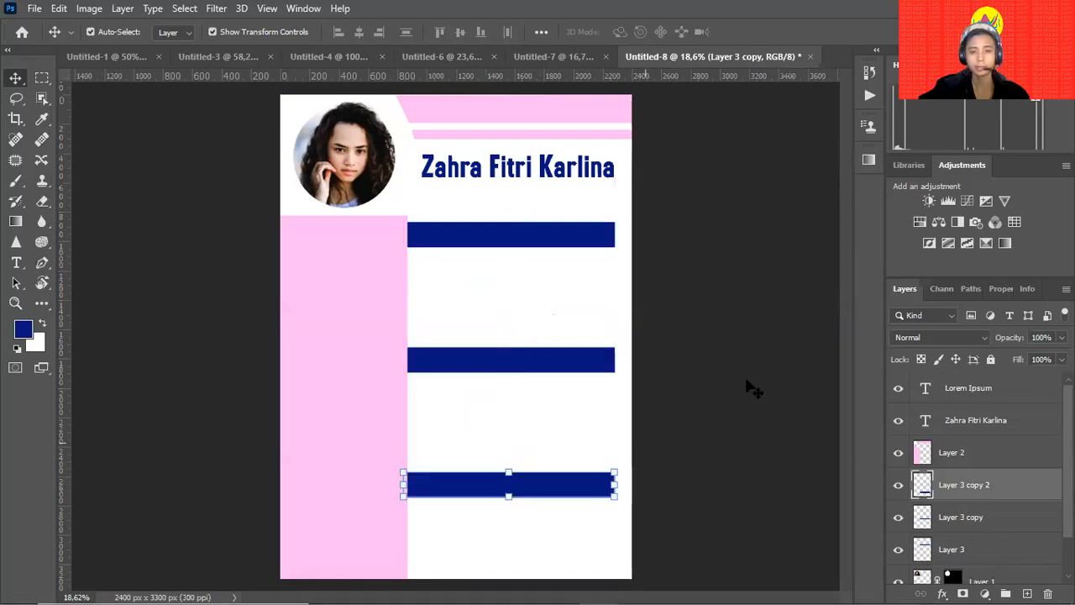
left_click(751, 384)
key("y")
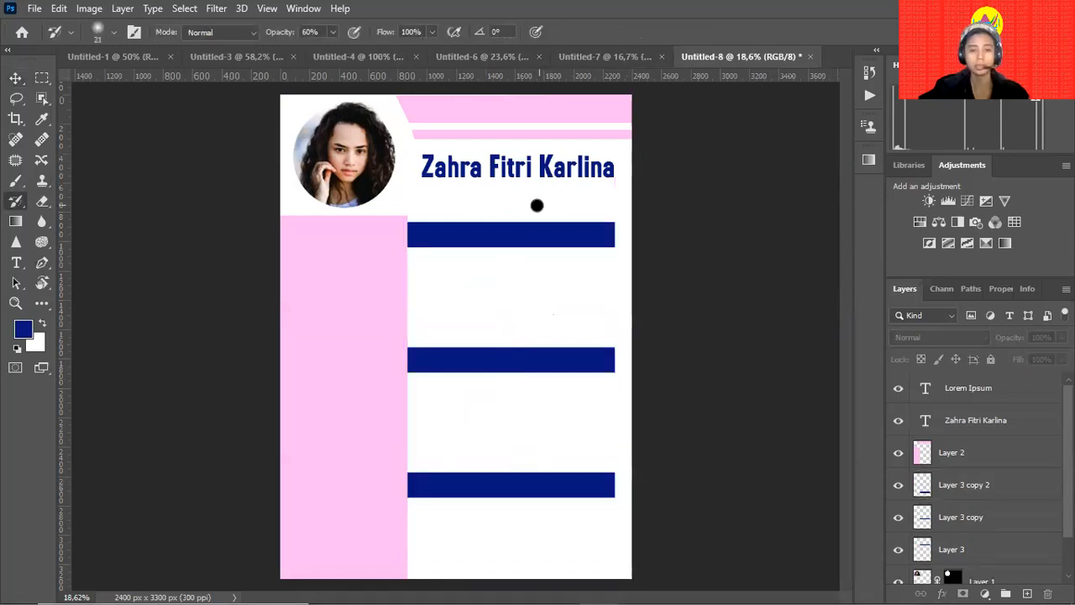
left_click(963, 401)
left_click(17, 79)
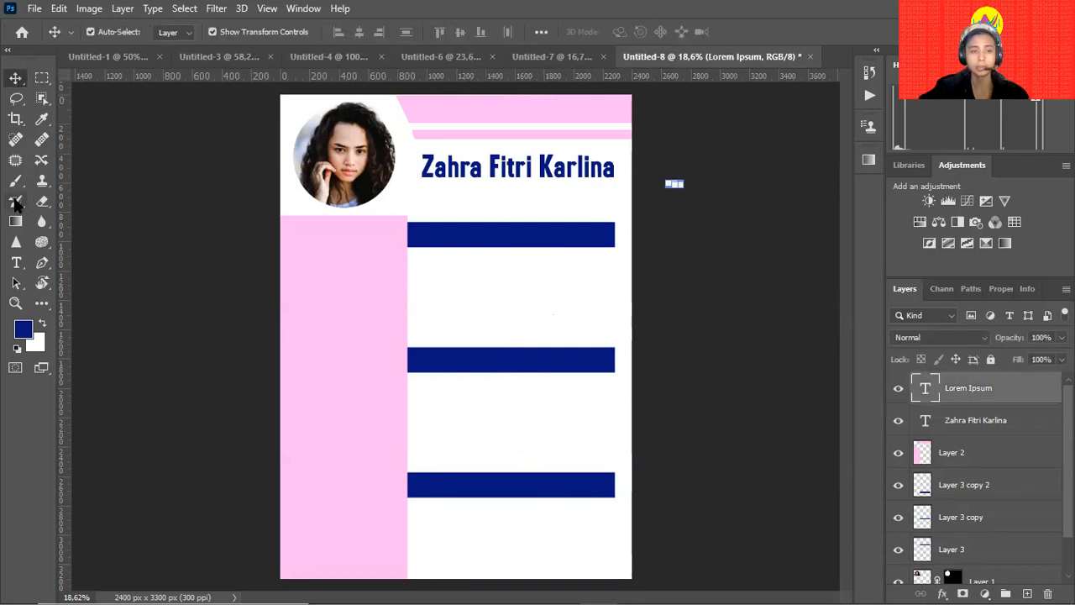
Add a Profil text on the first navy bar and enlarge it.
left_click(15, 262)
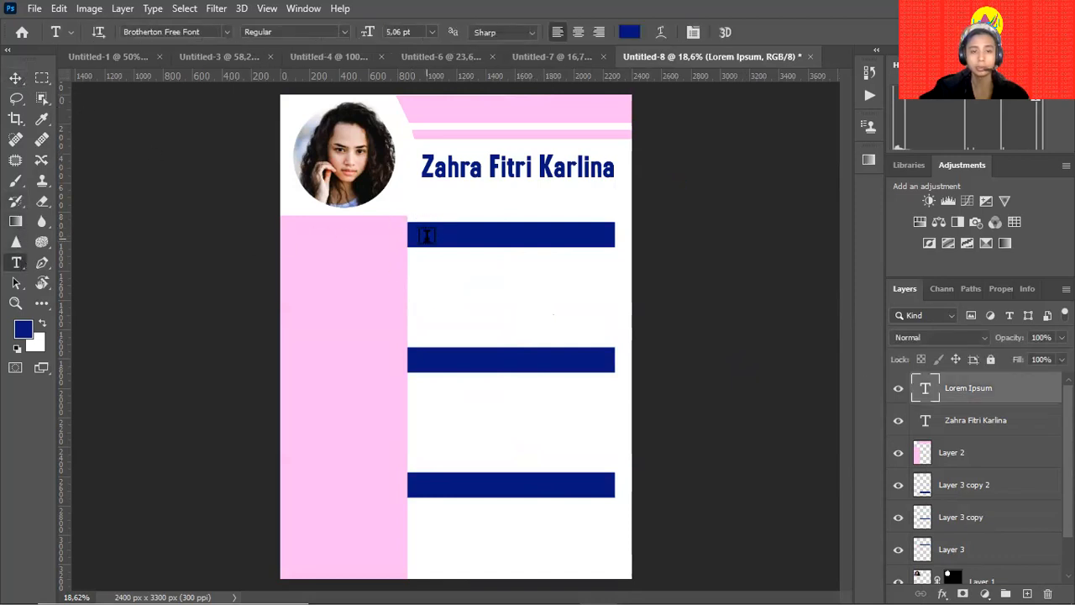
left_click(426, 235)
key("BackSpace")
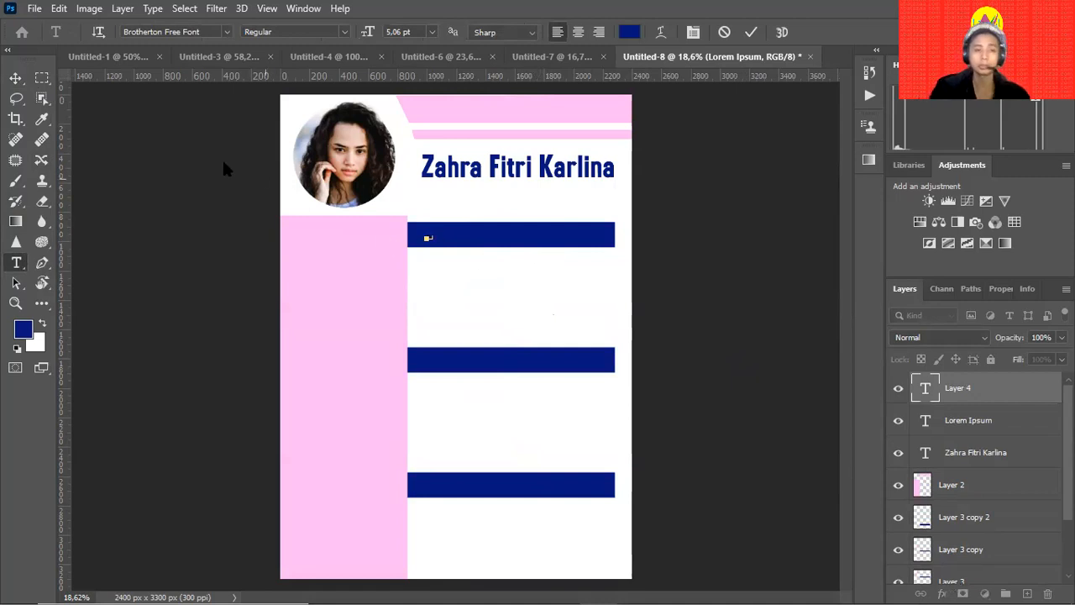
left_click(16, 78)
left_click_drag(434, 240, 476, 263)
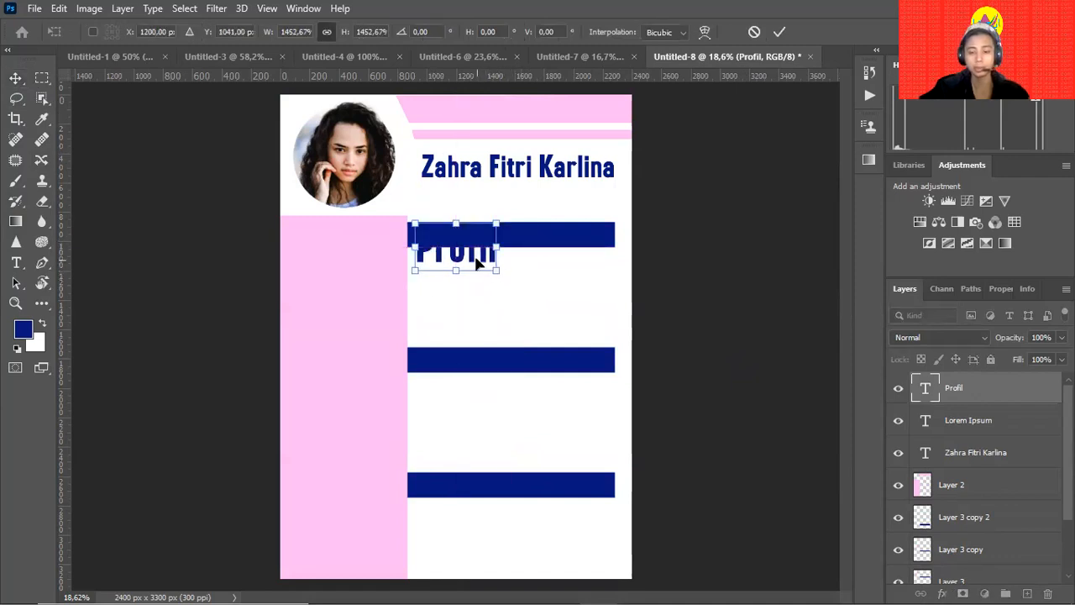
key("Return")
Make the Profil text white.
key("t")
left_click(478, 250)
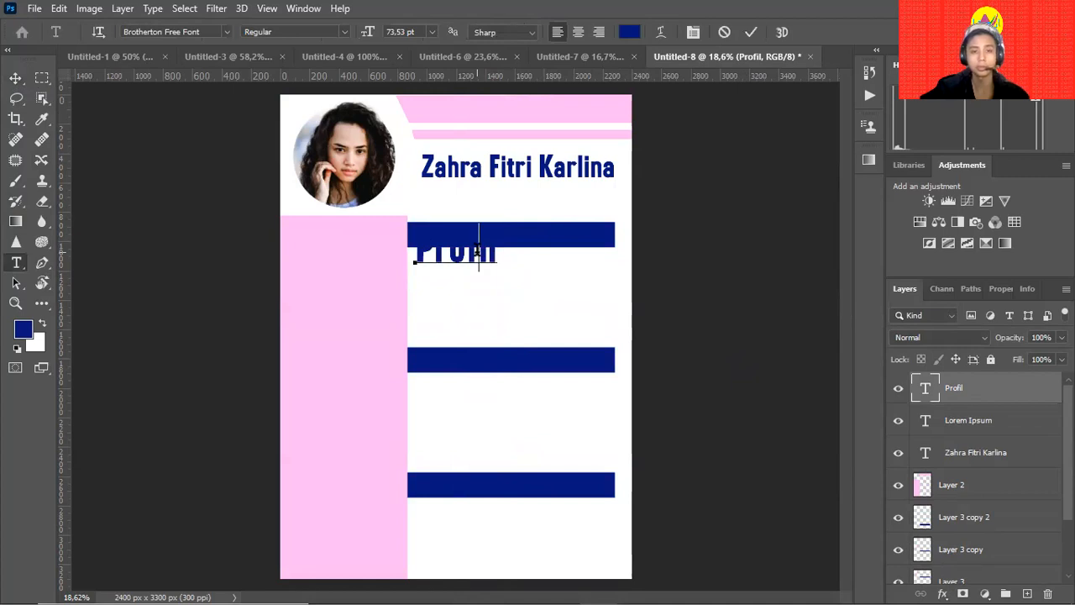
double_click(477, 251)
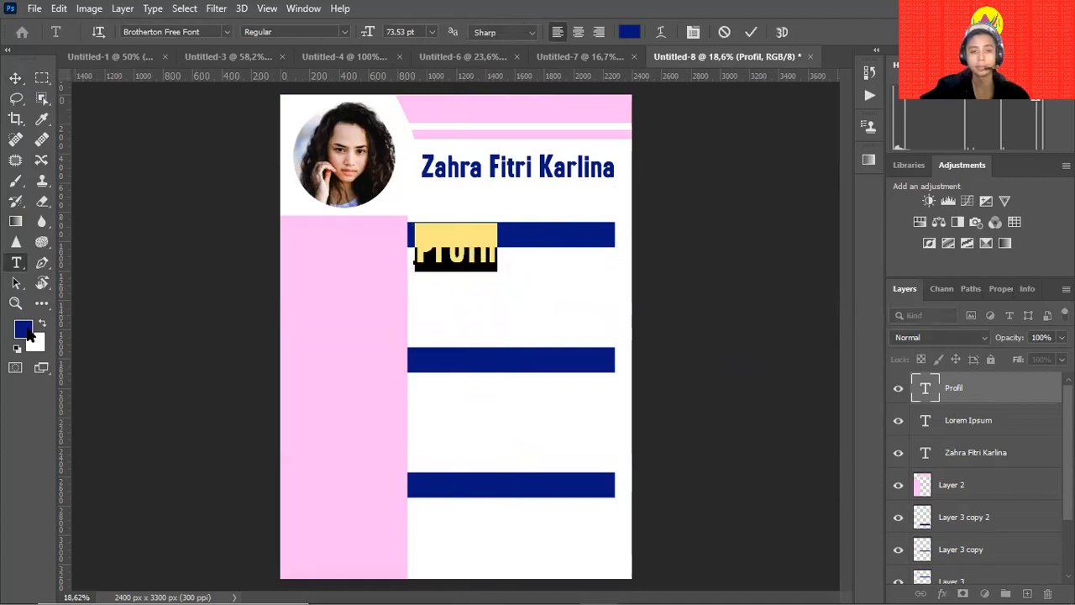
left_click(629, 32)
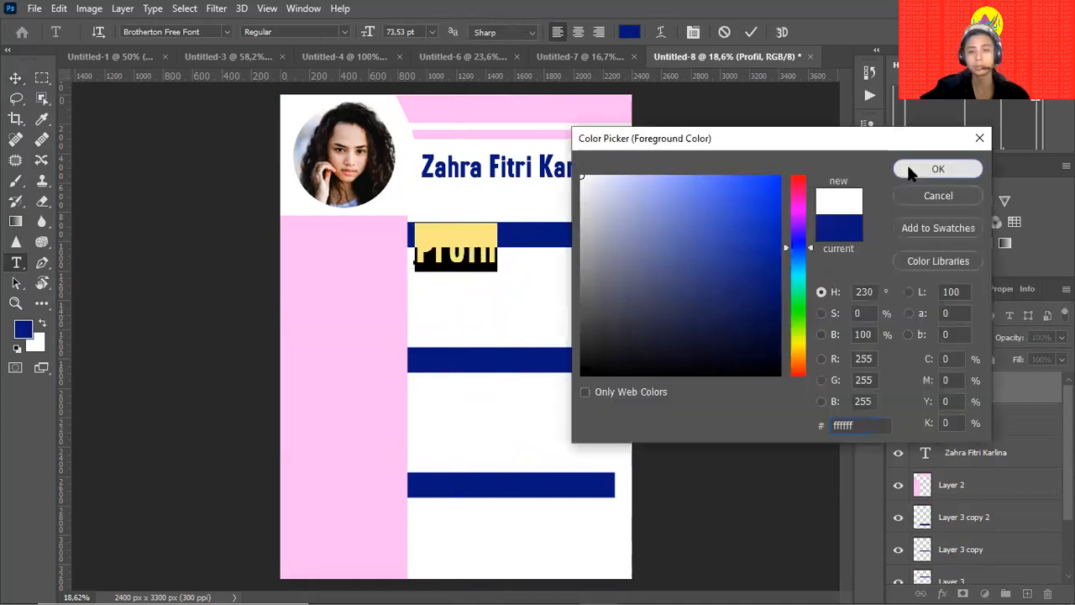
left_click(936, 168)
Shrink the Profil text to fit inside the navy bar.
left_click(694, 256)
left_click(486, 247)
left_click_drag(494, 264, 444, 233)
left_click(641, 266)
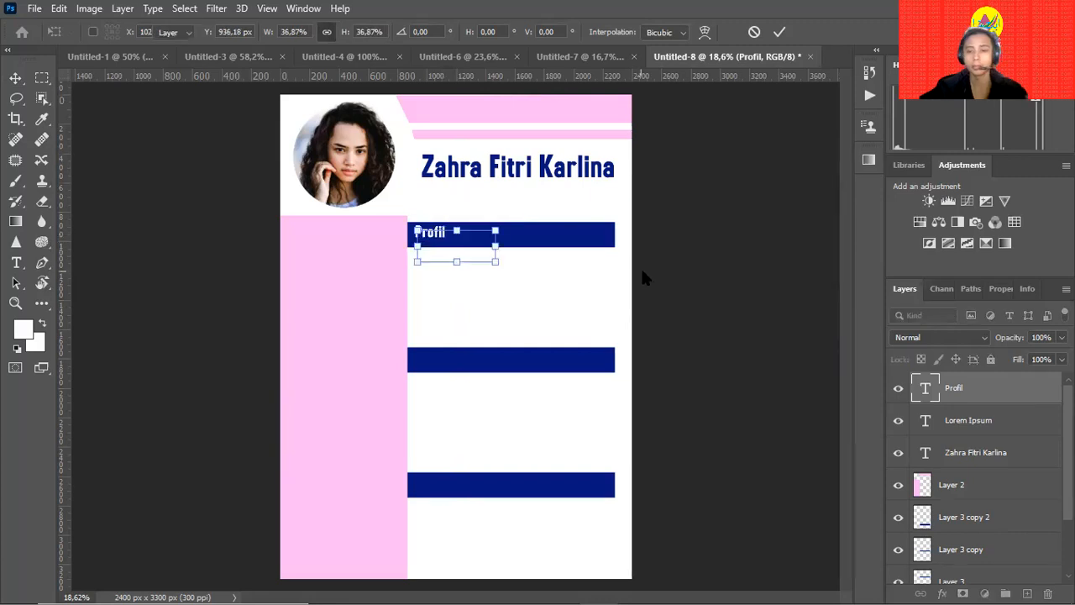
left_click(714, 294)
key("z")
left_click_drag(433, 362, 549, 276)
key("v")
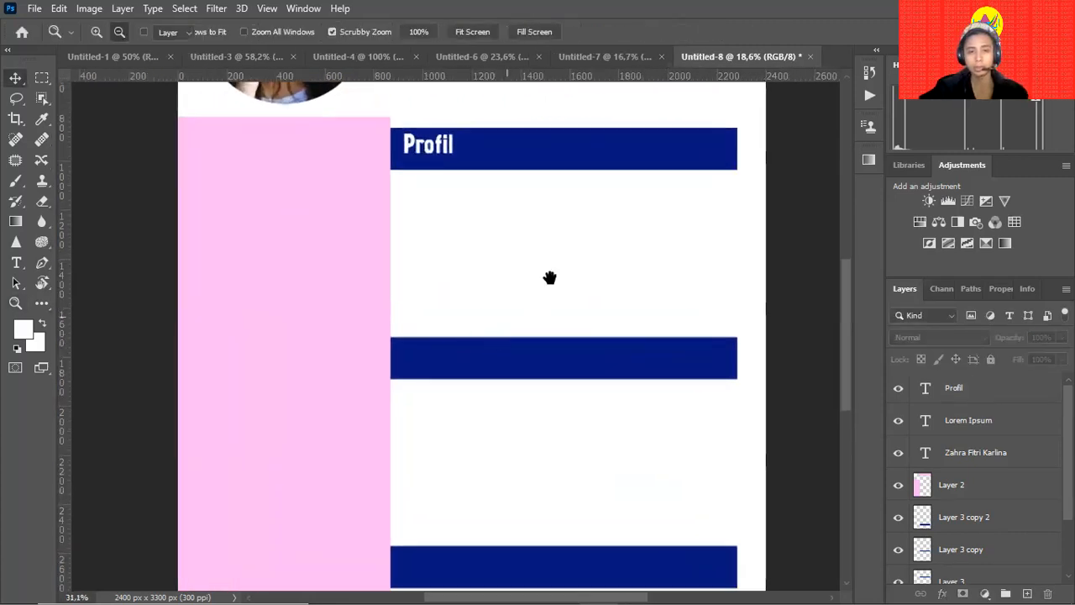
scroll(504, 403, "up", 3)
left_click(557, 304)
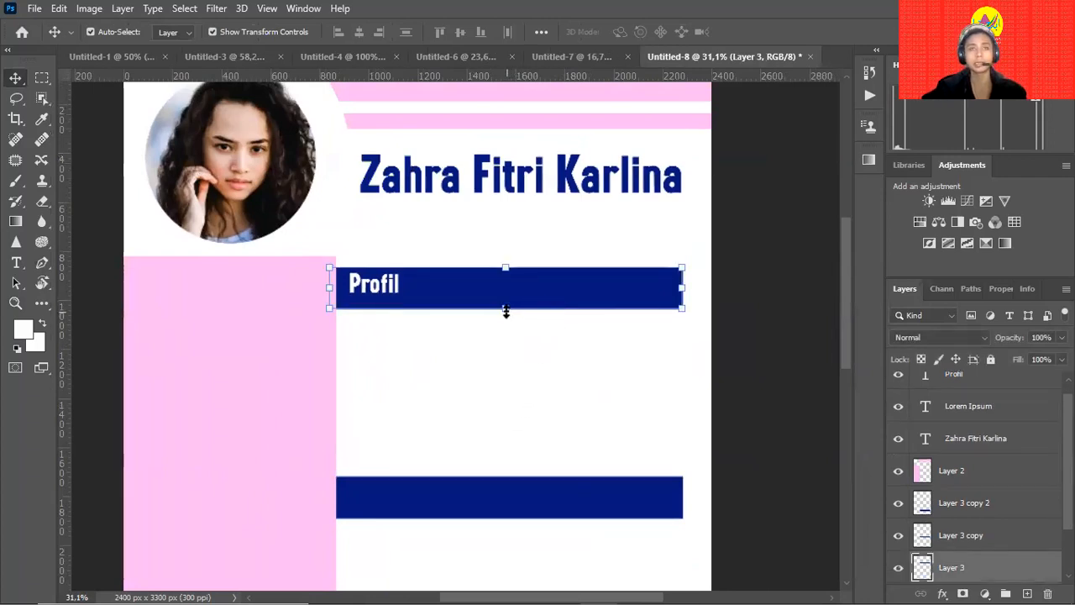
Set the Profil text to 6 pt.
key("t")
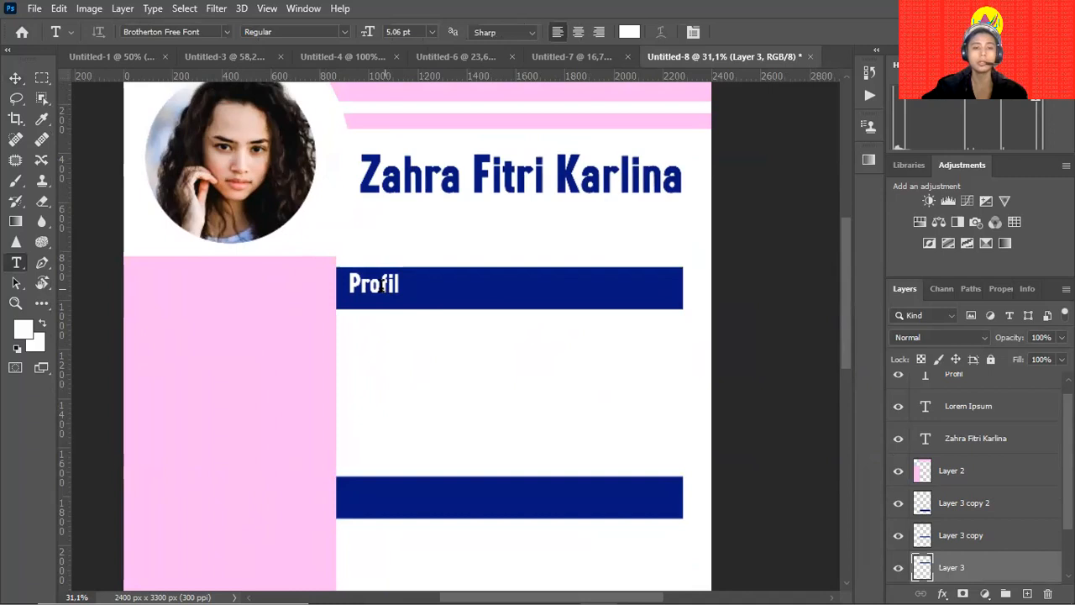
left_click(386, 286)
key("ctrl+a")
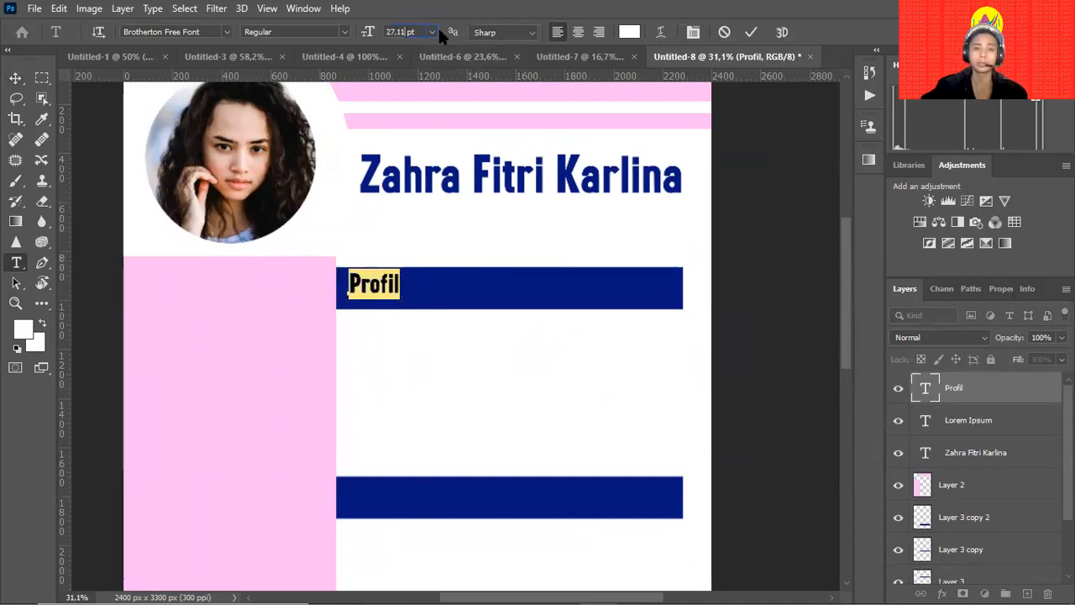
key("ctrl+a")
type("6")
key("Return")
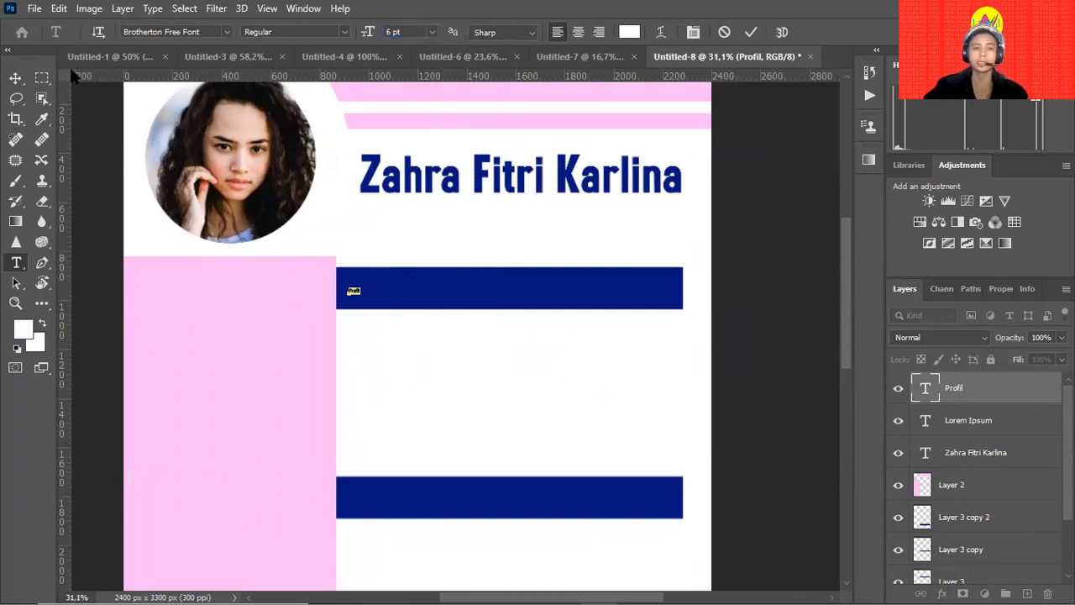
left_click(17, 78)
key("z")
left_click_drag(360, 312, 420, 293)
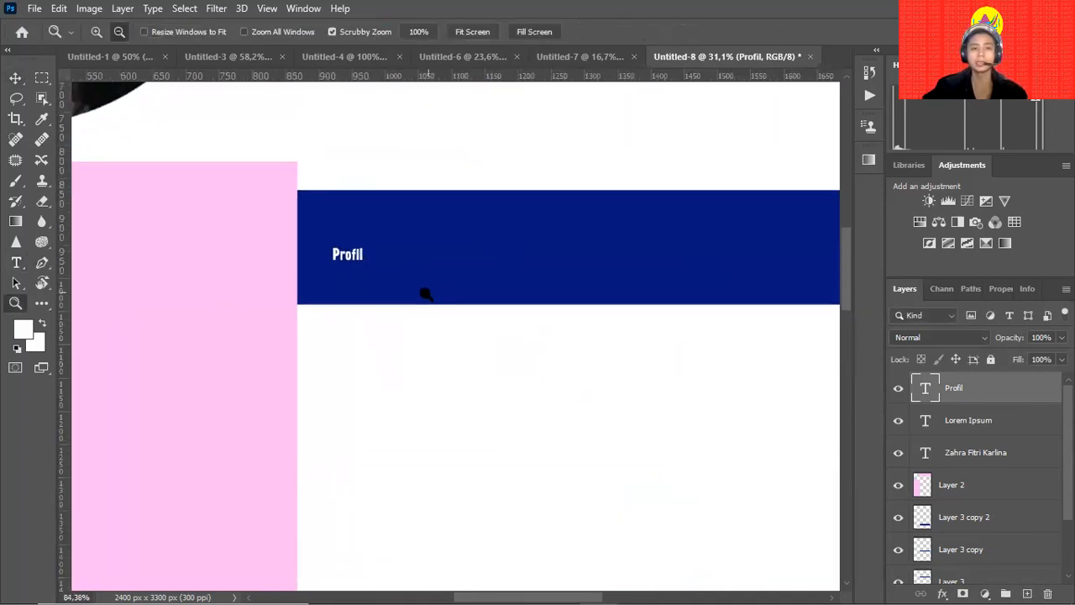
key("v")
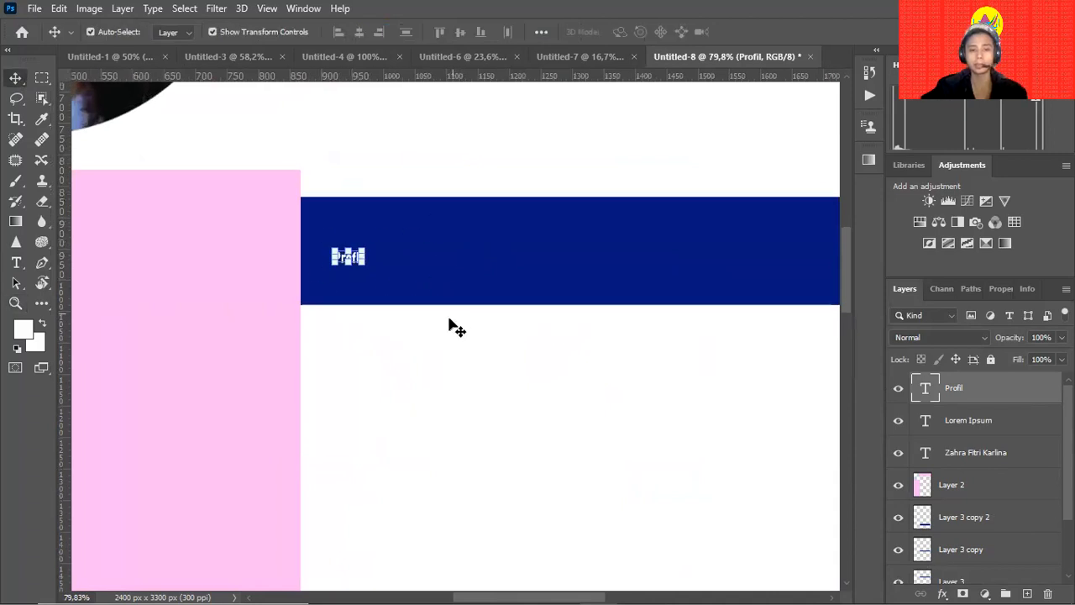
Remove a stray empty text layer and bring the Profil heading back into view.
key("t")
left_click(448, 353)
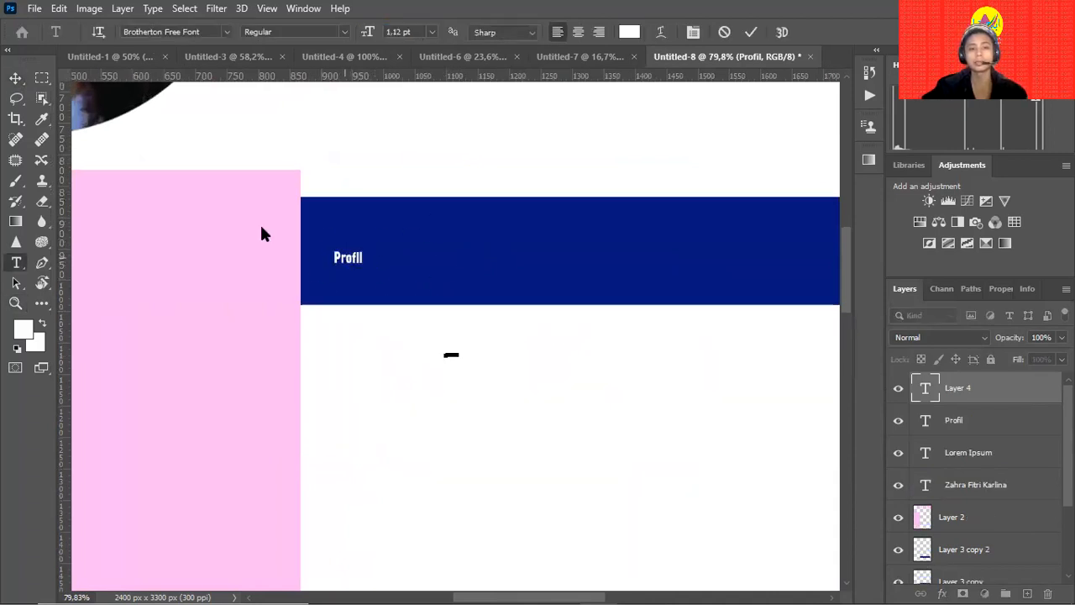
left_click(17, 79)
key("Delete")
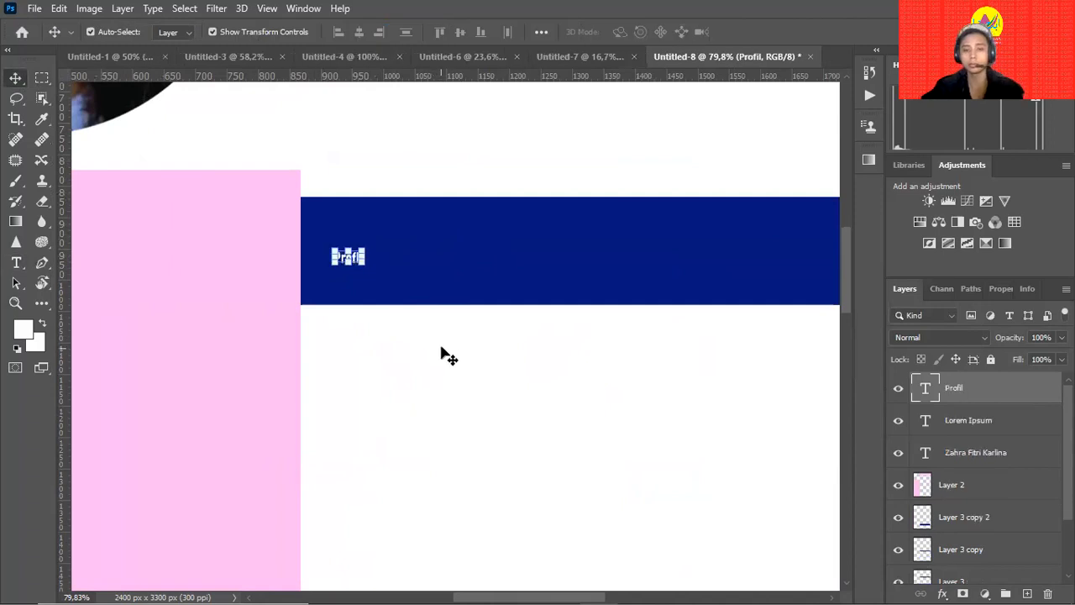
left_click(451, 276)
left_click_drag(631, 314, 445, 412)
Resize the Profil heading to 17 pt, after trying 12 pt.
double_click(176, 350)
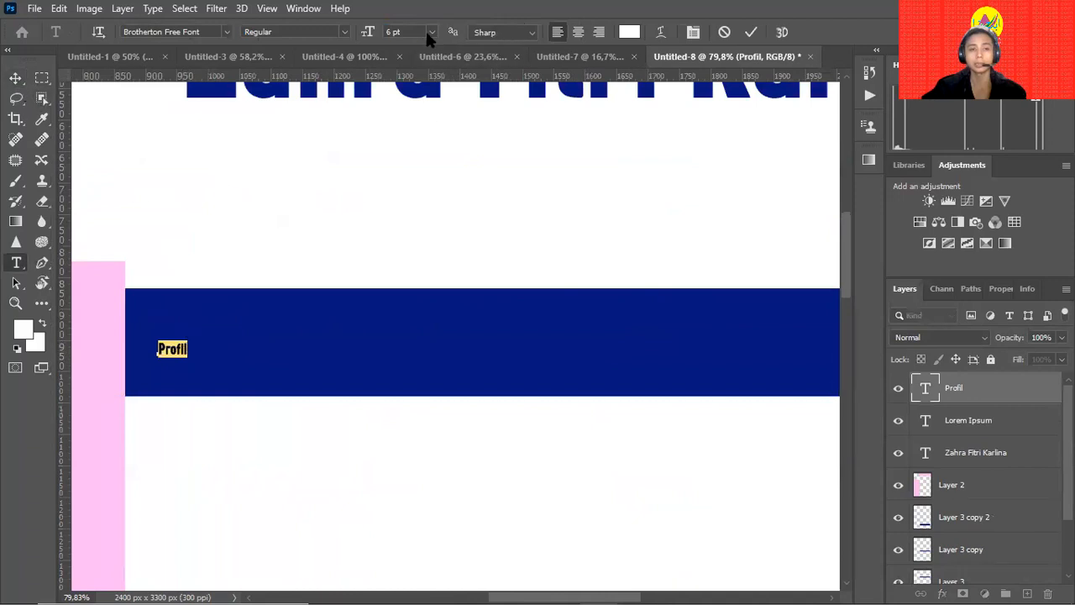
left_click(386, 31)
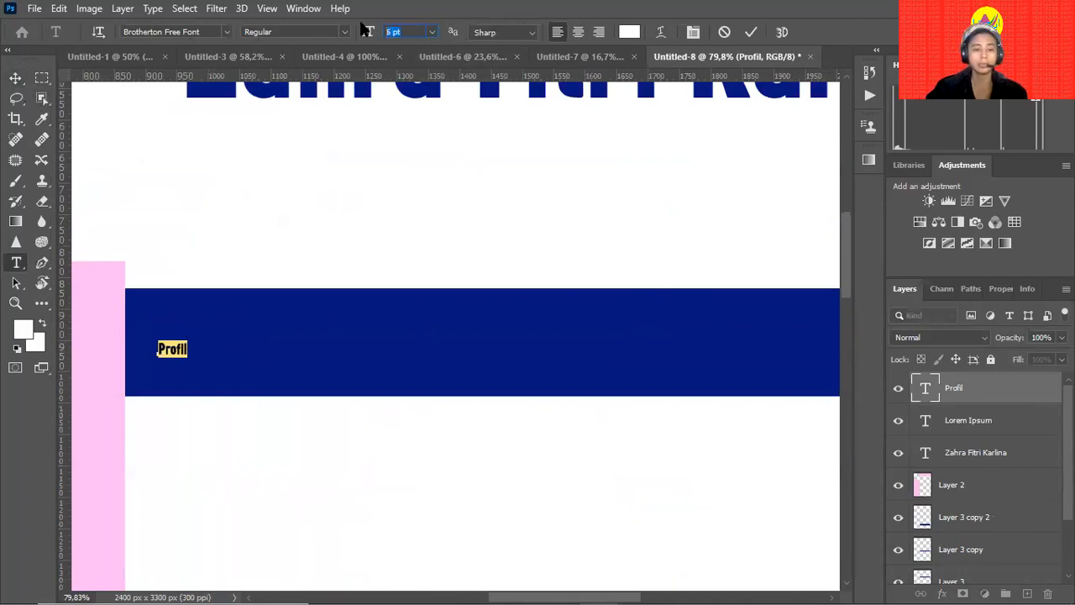
type("12")
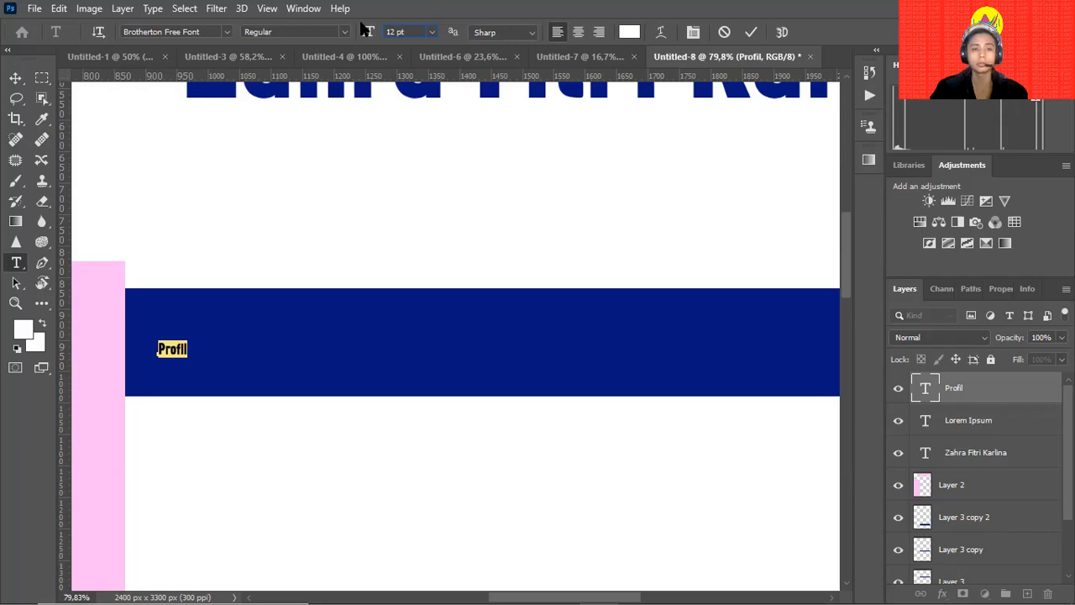
key("Return")
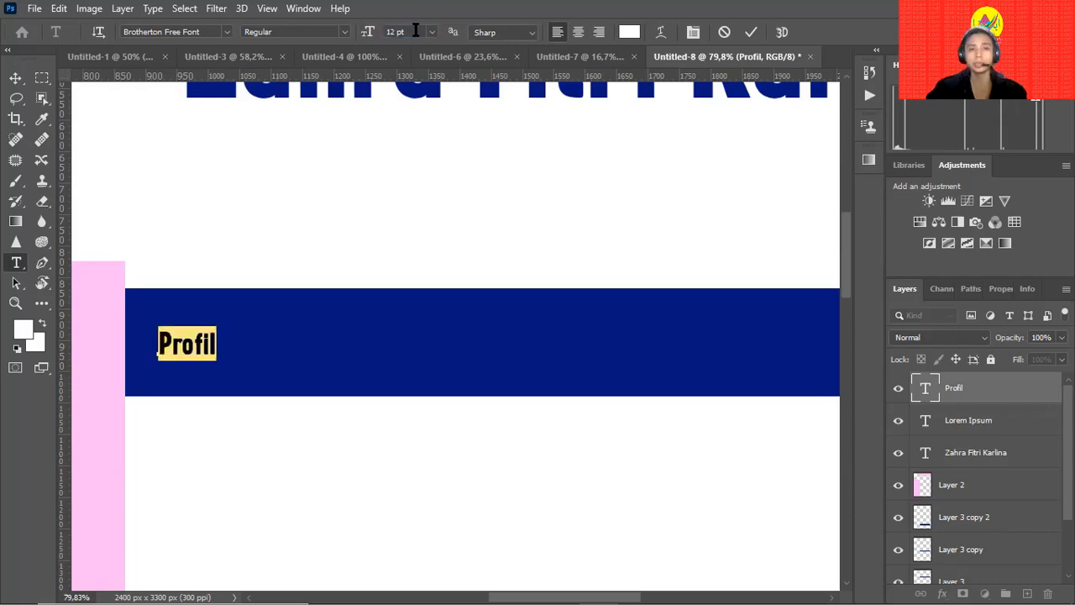
type("17")
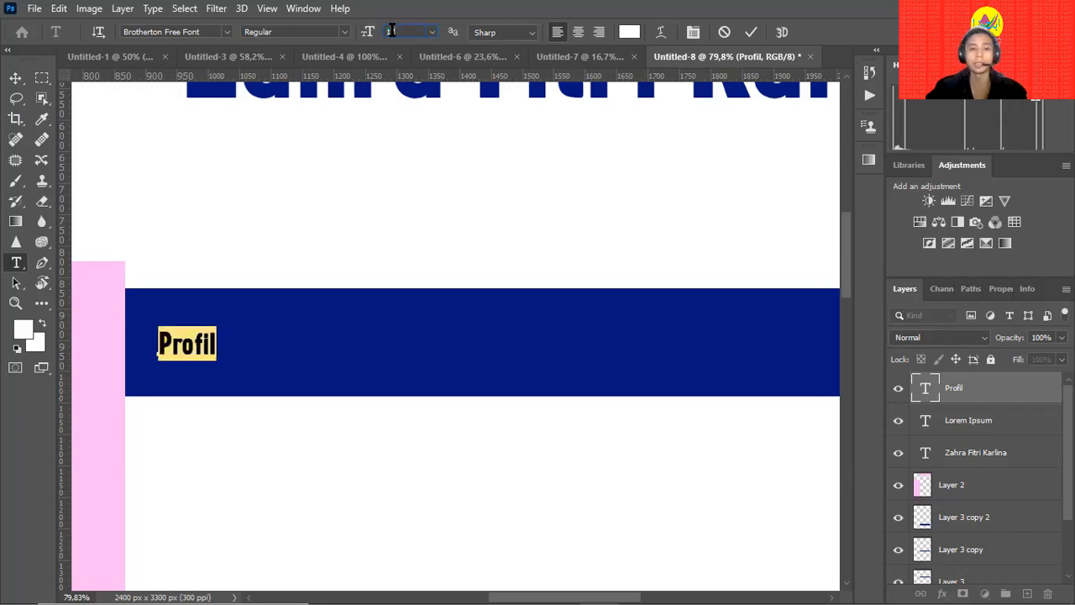
key("Return")
left_click(411, 31)
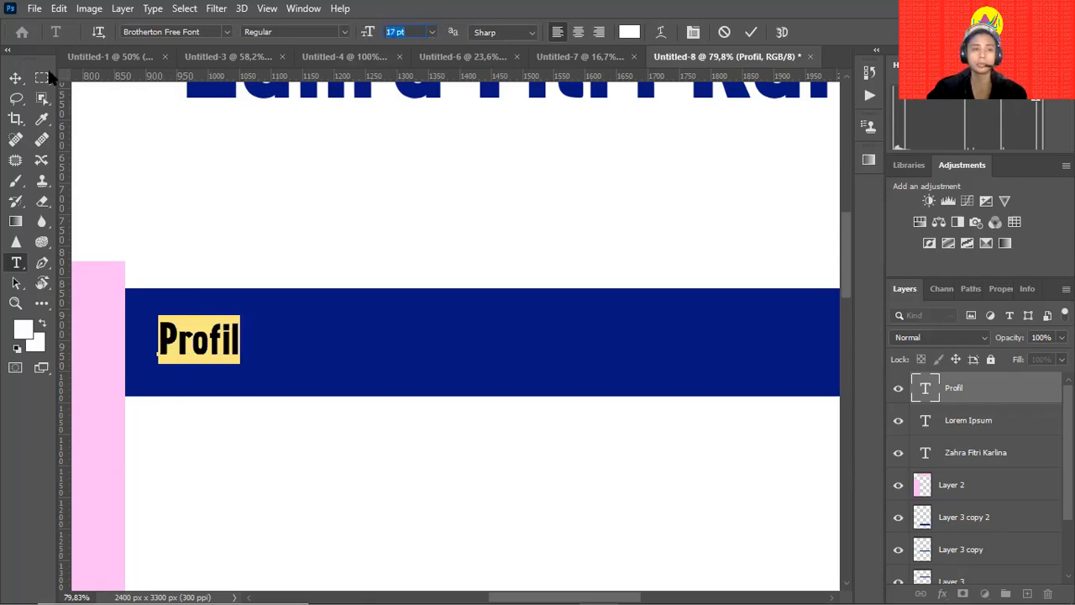
left_click(15, 78)
left_click(298, 350)
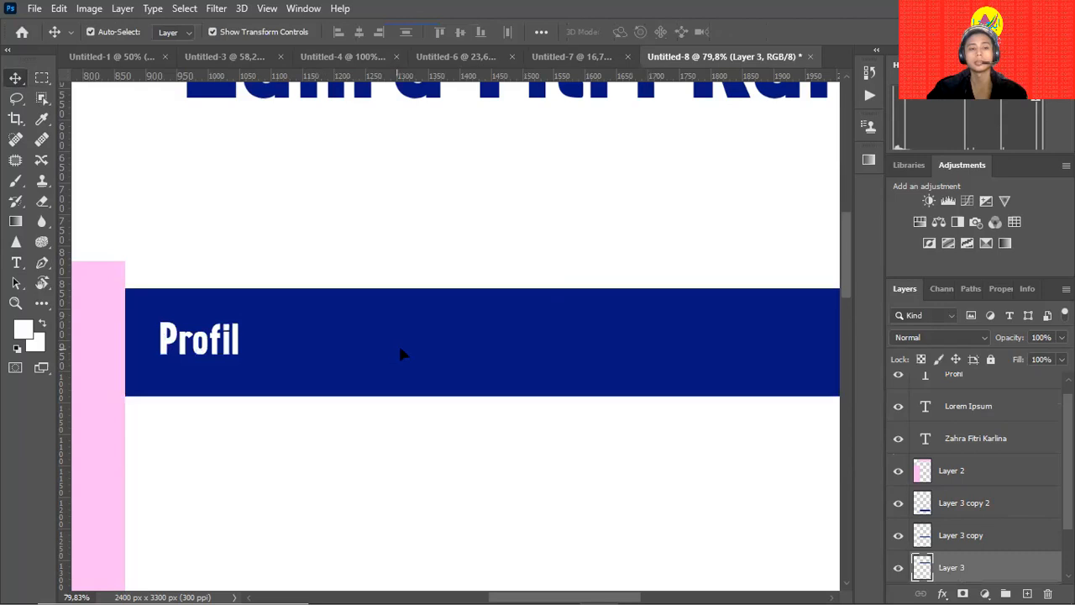
Squash the first navy bar to about half its height behind Profil and apply the transform.
left_click_drag(560, 395, 562, 366)
key("ctrl+z")
left_click_drag(561, 288, 561, 313)
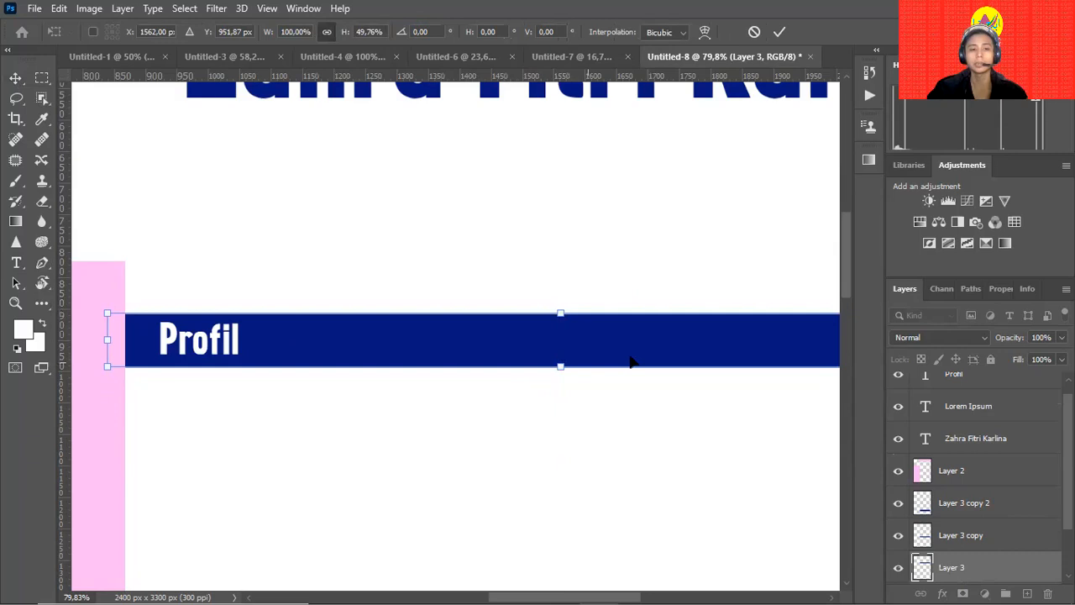
left_click_drag(631, 360, 556, 300)
mouse_move(621, 294)
left_mouse_down()
mouse_move(518, 343)
mouse_move(624, 302)
left_mouse_up()
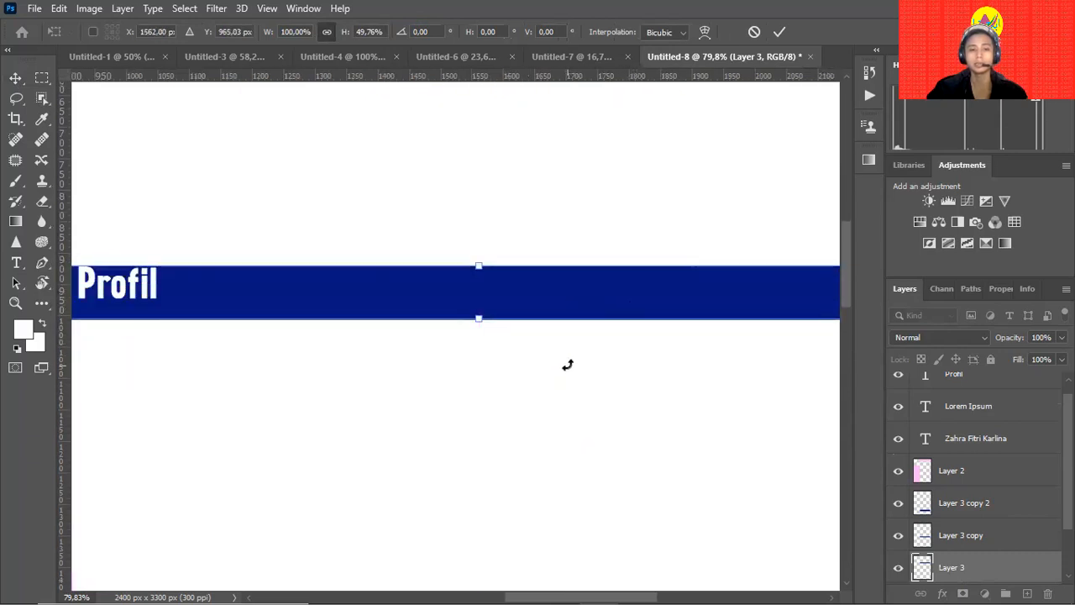
key("ctrl+z")
left_click_drag(320, 334, 428, 338)
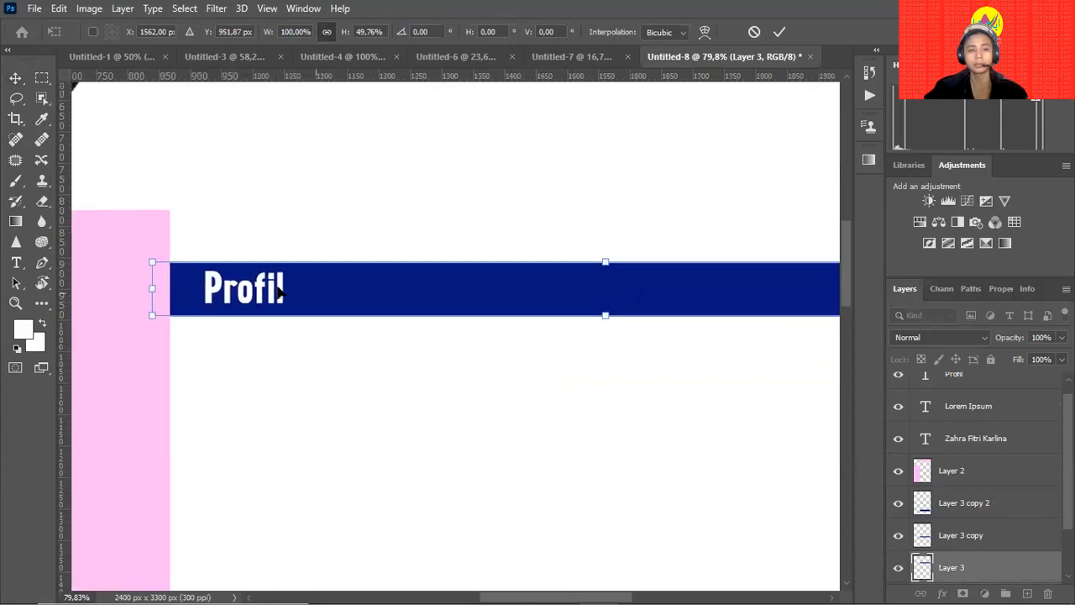
scroll(281, 314, "down", 4)
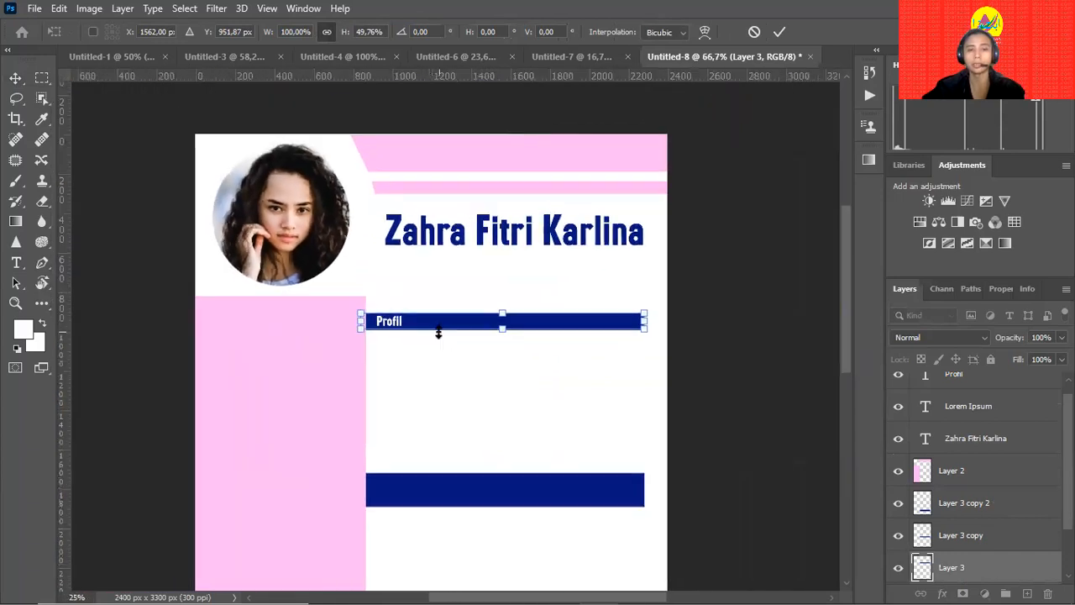
left_click_drag(388, 321, 401, 319)
key("ctrl+z")
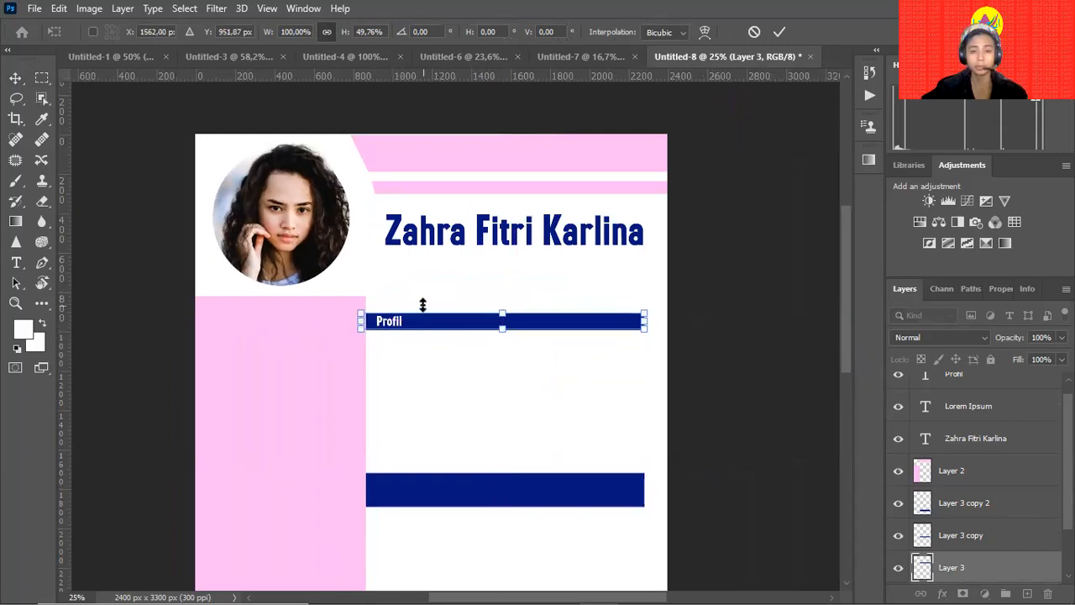
key("Return")
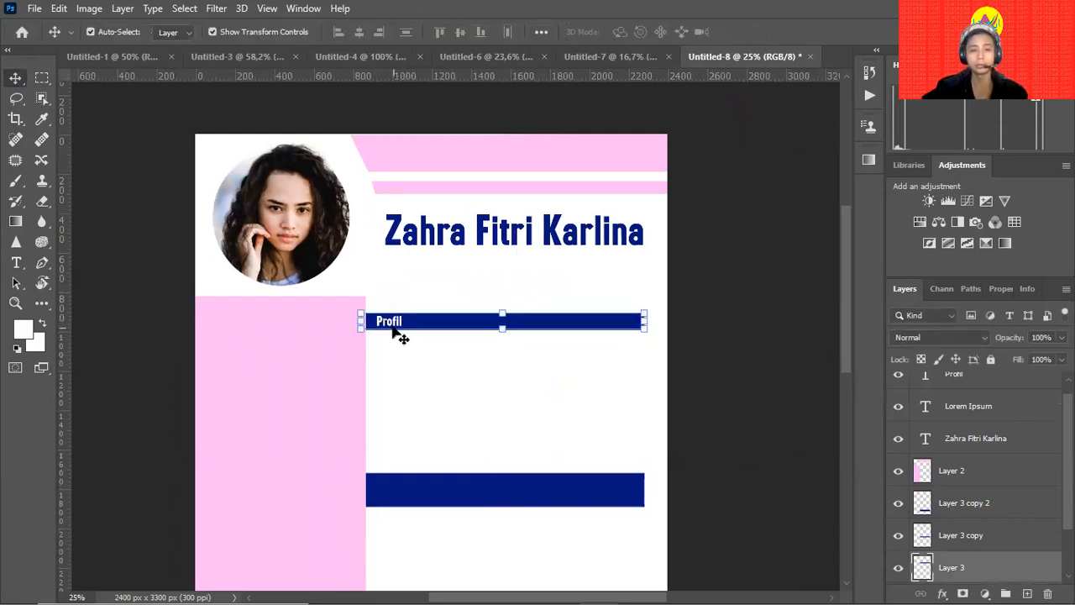
Zoom in on the navy bar holding the Profil heading.
left_click(384, 319)
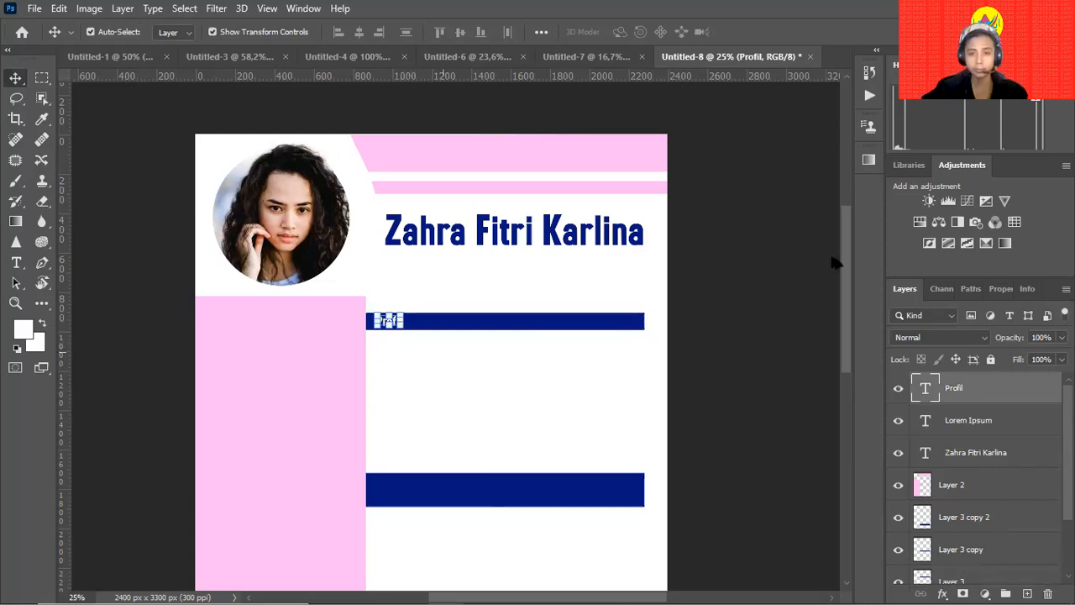
left_click(689, 356)
key("z")
left_click_drag(427, 375, 408, 307)
key("v")
Append ' lengkap' to the heading so it reads 'Profil lengkap', and commit it.
left_click(379, 294)
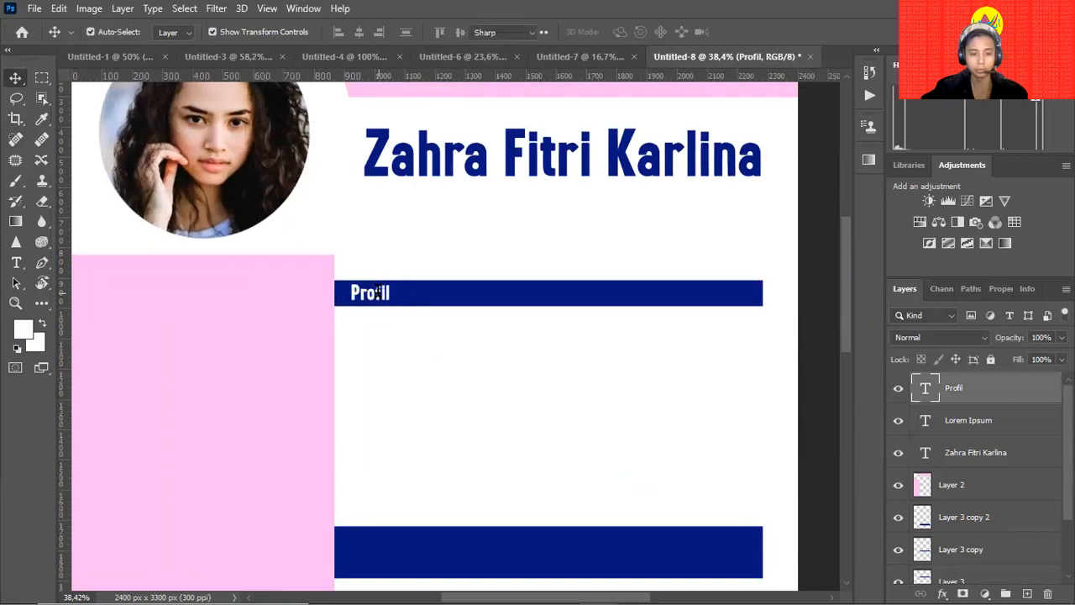
double_click(380, 294)
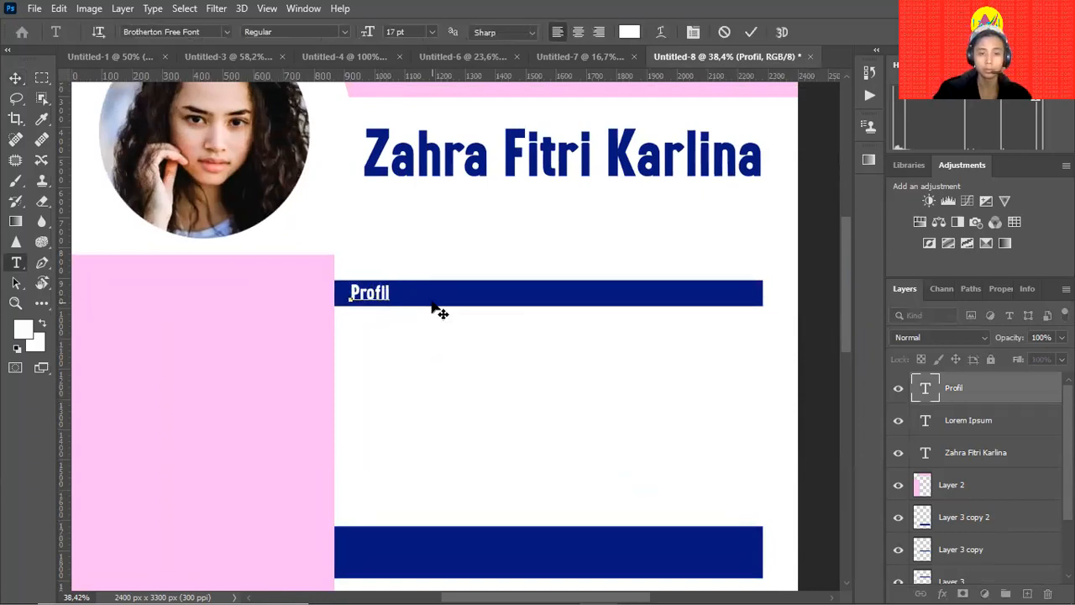
type("l lengka")
key("BackSpace")
type("ap")
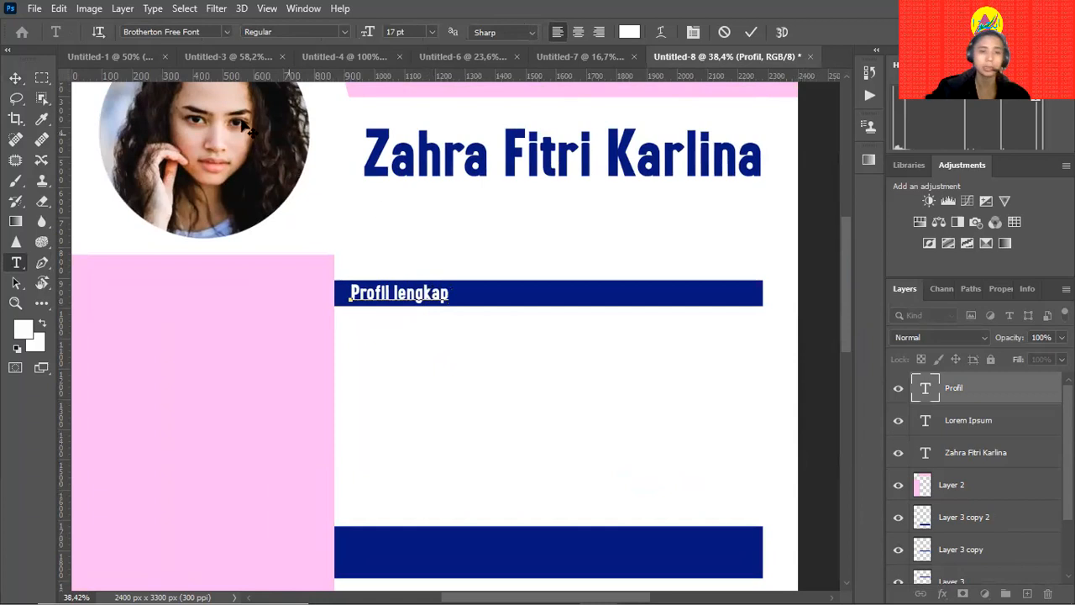
left_click(15, 76)
left_click(421, 390)
left_click_drag(456, 392, 407, 353)
Draw a paragraph text box under the bar, set it to 12 pt, and enter 'Nama lengkap'.
key("y")
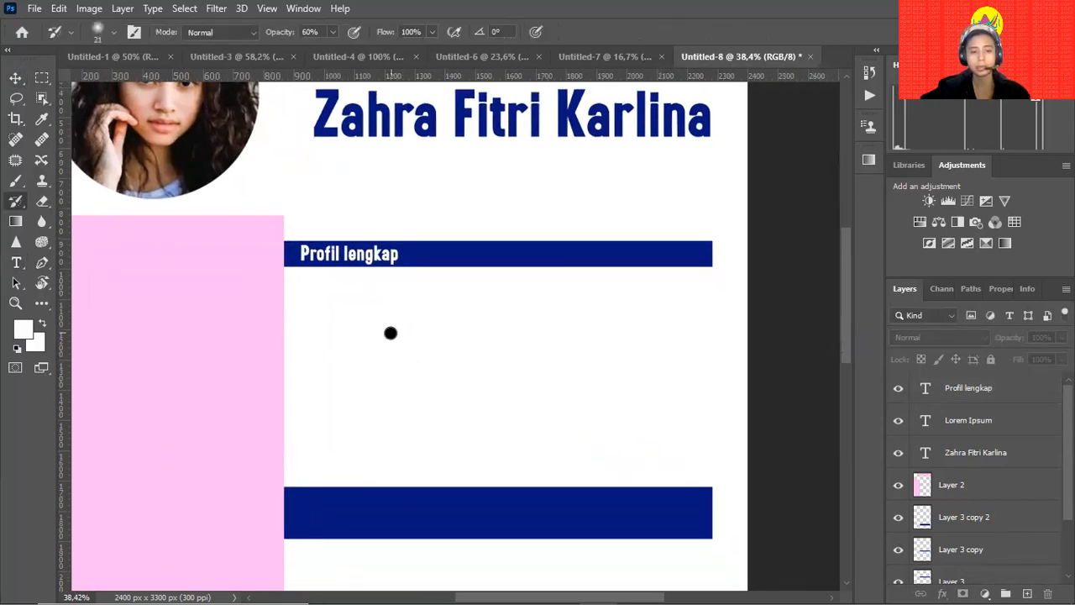
key("t")
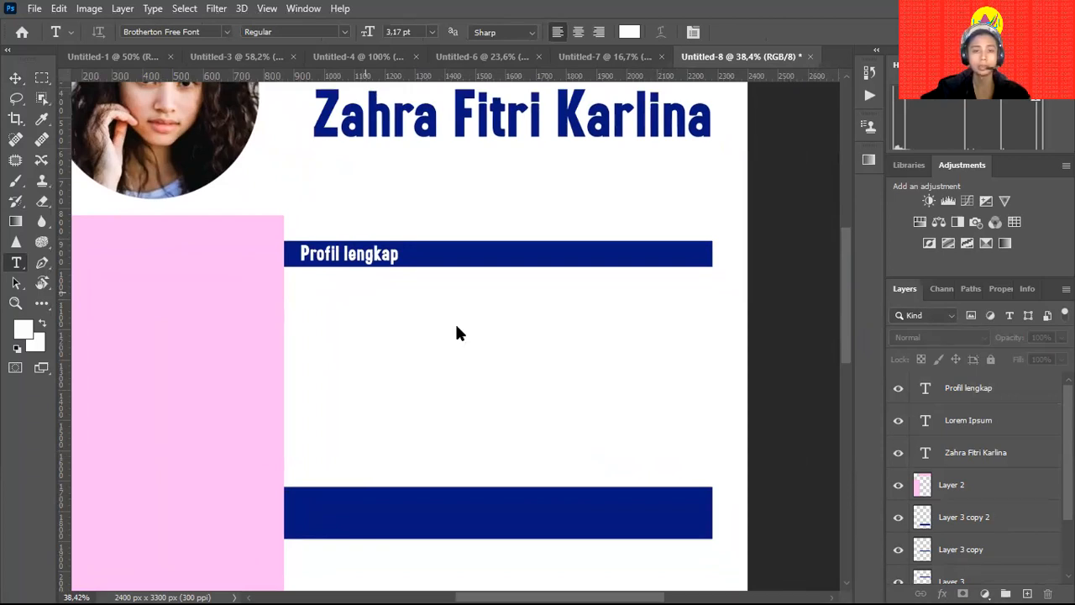
left_click_drag(300, 288, 420, 463)
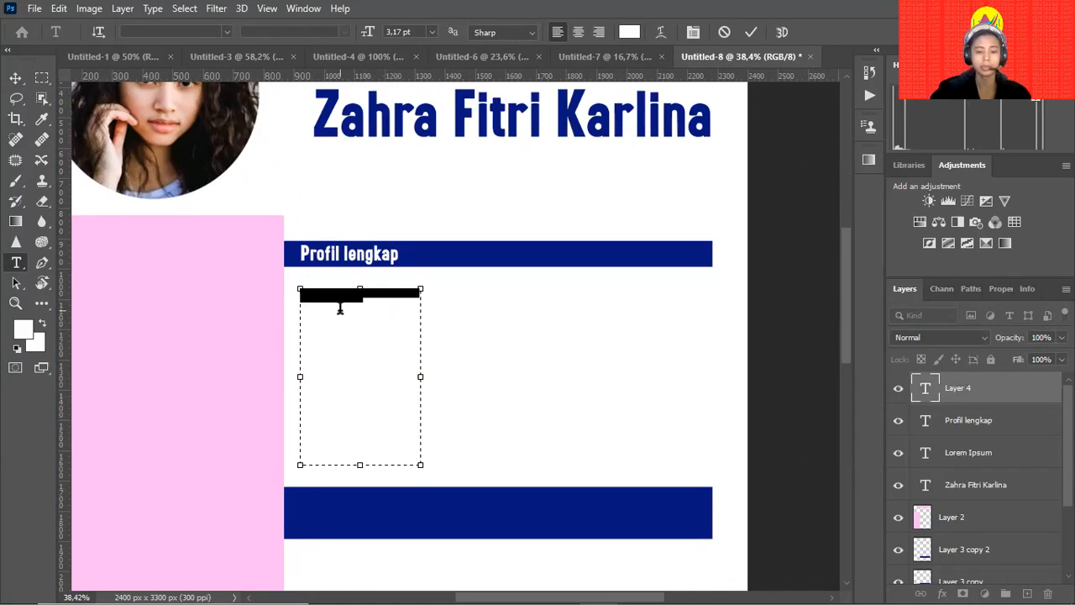
key("BackSpace")
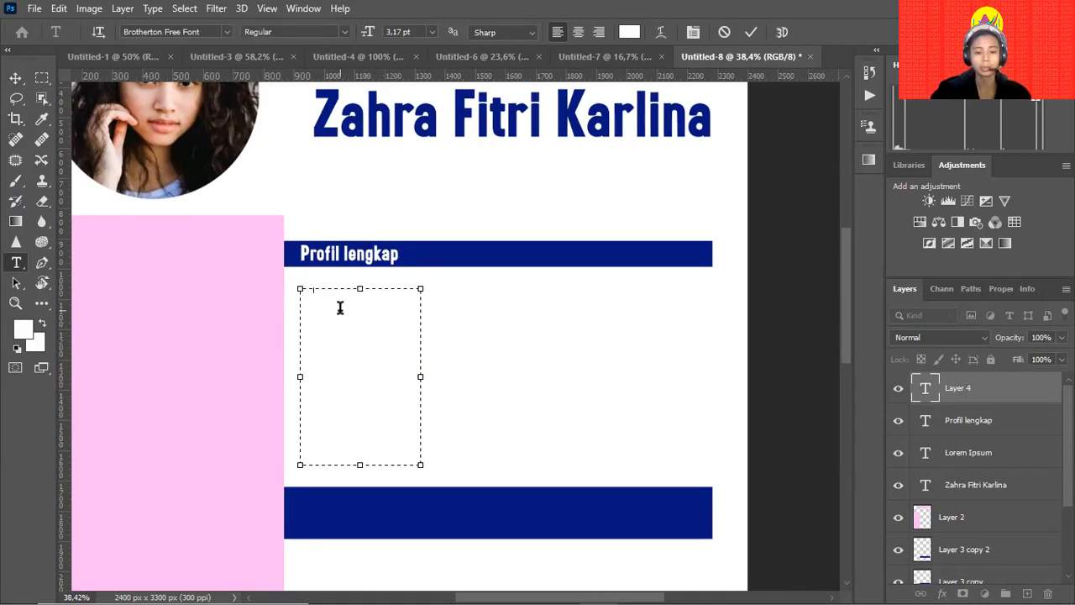
key("ctrl+a")
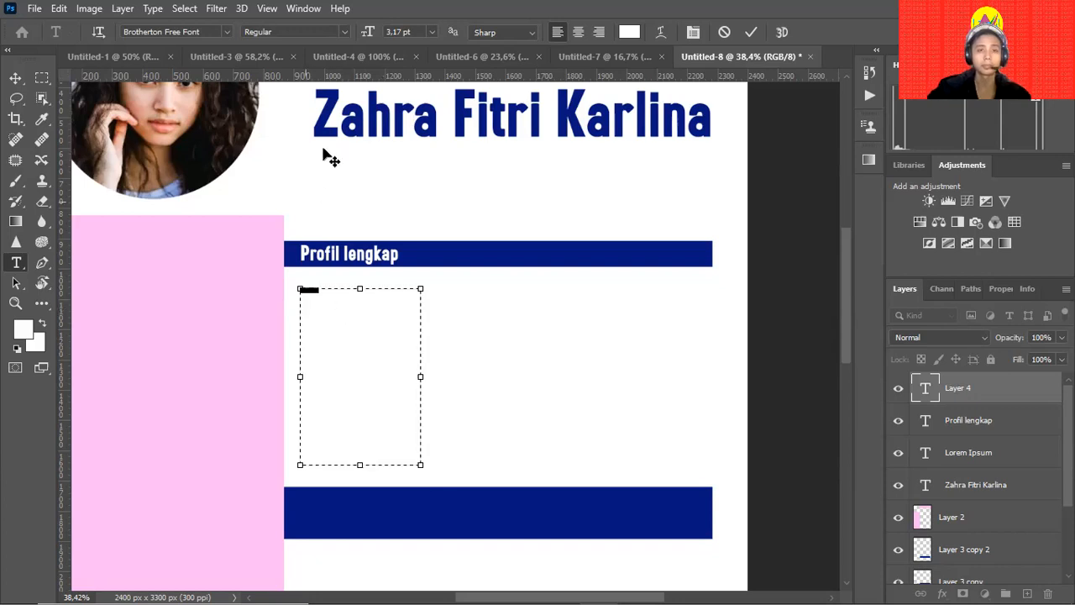
double_click(401, 31)
type("12")
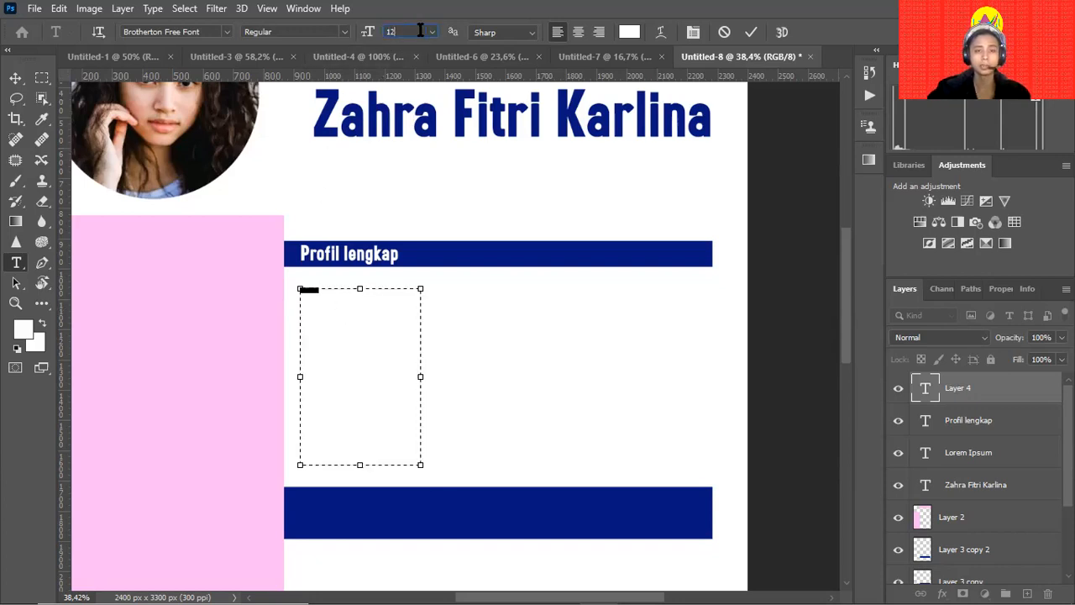
key("Return")
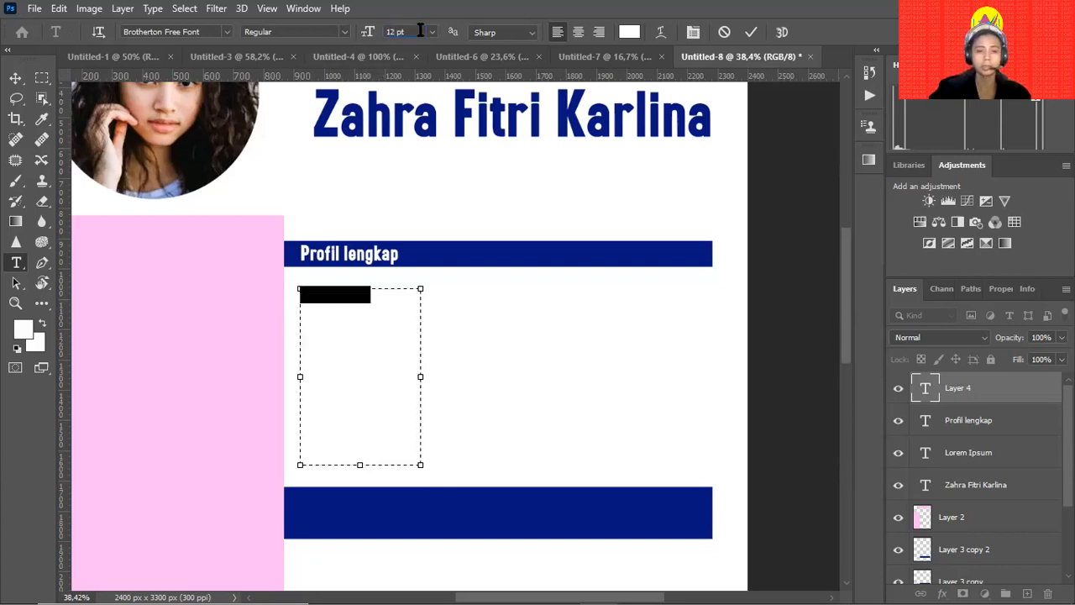
left_click(15, 78)
key("t")
left_click(332, 295)
key("ctrl+a")
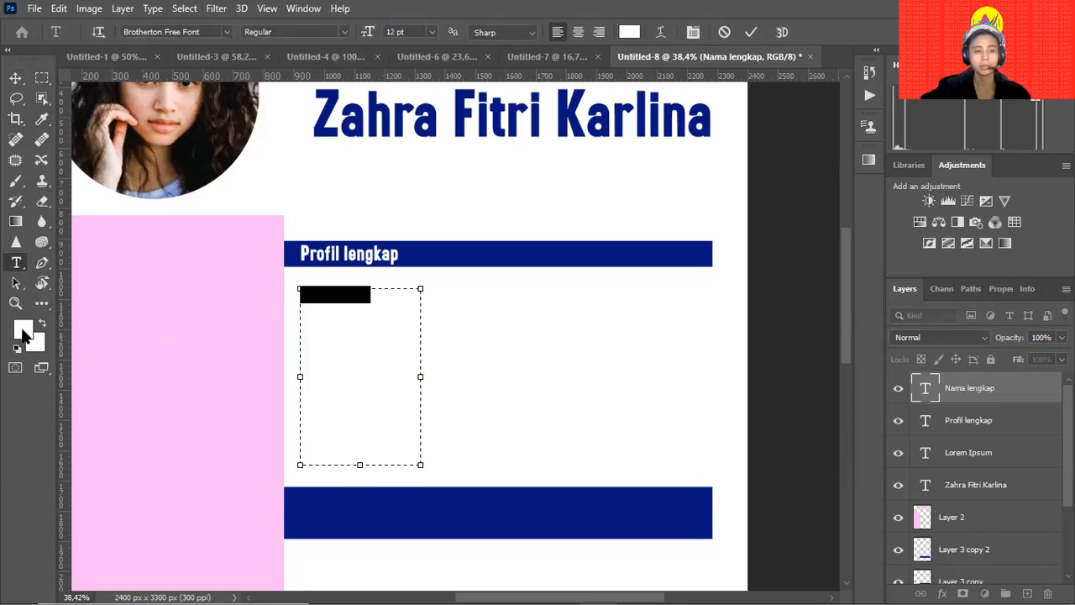
Recolour the label text to the navy sampled from the section bar.
left_click(581, 325)
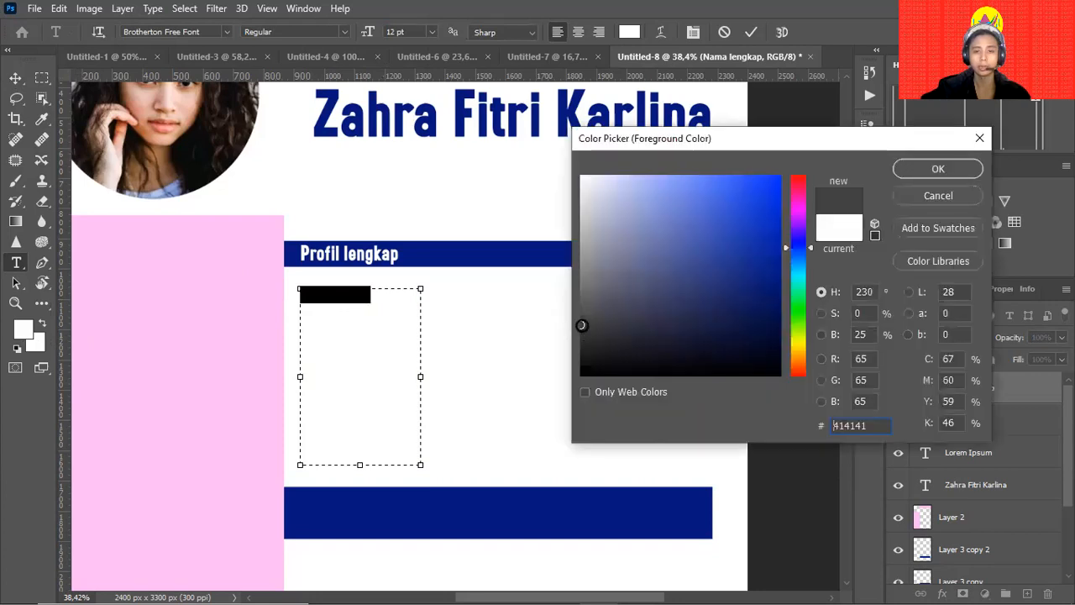
left_click(550, 245)
left_click(938, 168)
left_click(15, 78)
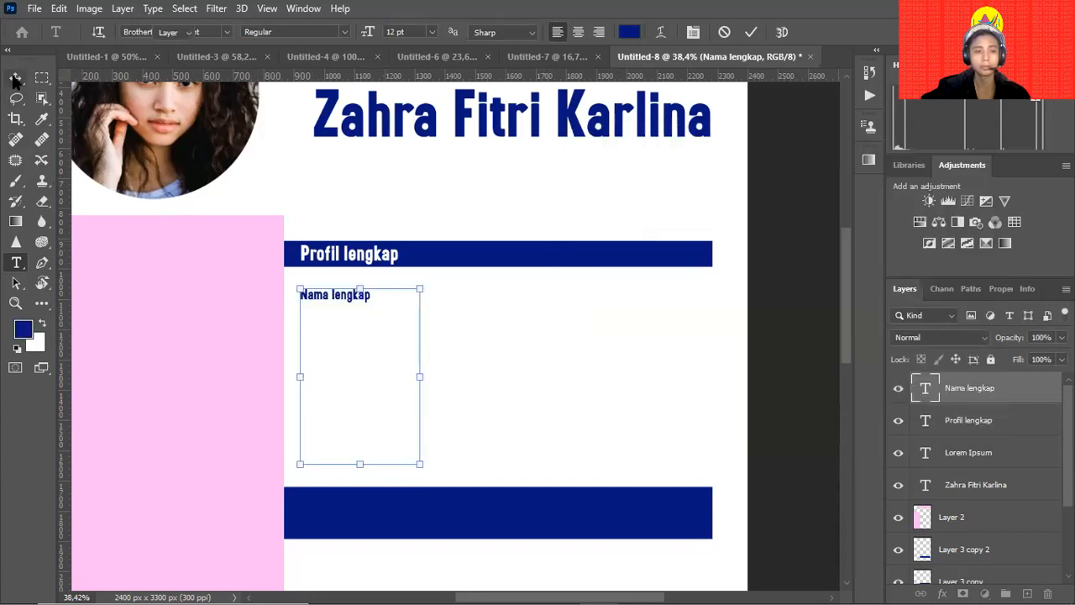
left_click(479, 324)
Add the lines 'tempat tanggal lahir', 'hobi' and 'Informasi tempat tinggal' under Nama lengkap.
left_click(365, 296)
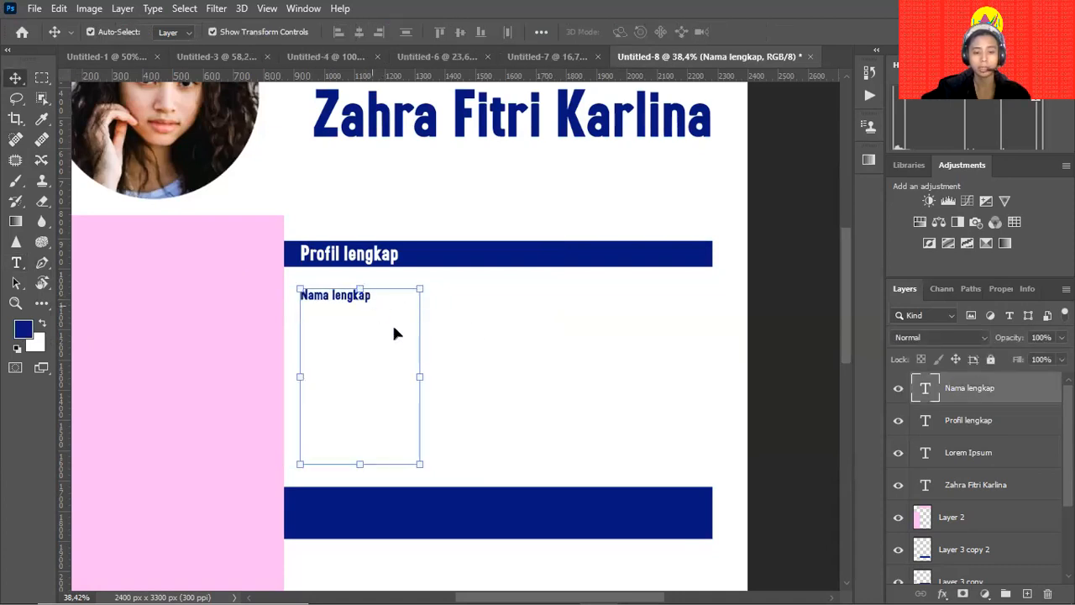
key("t")
left_click(372, 295)
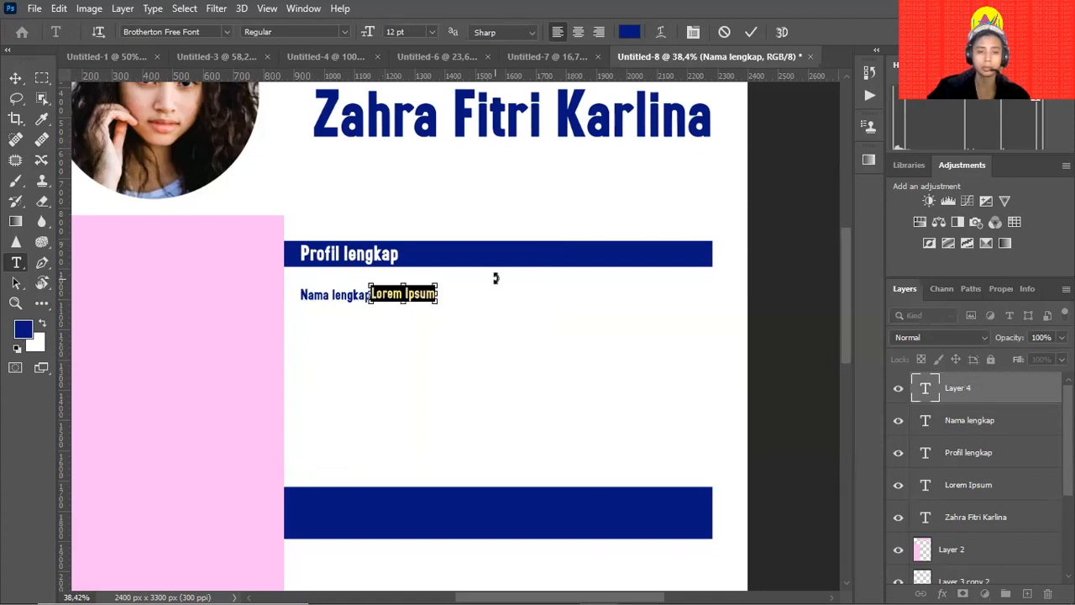
left_click(15, 79)
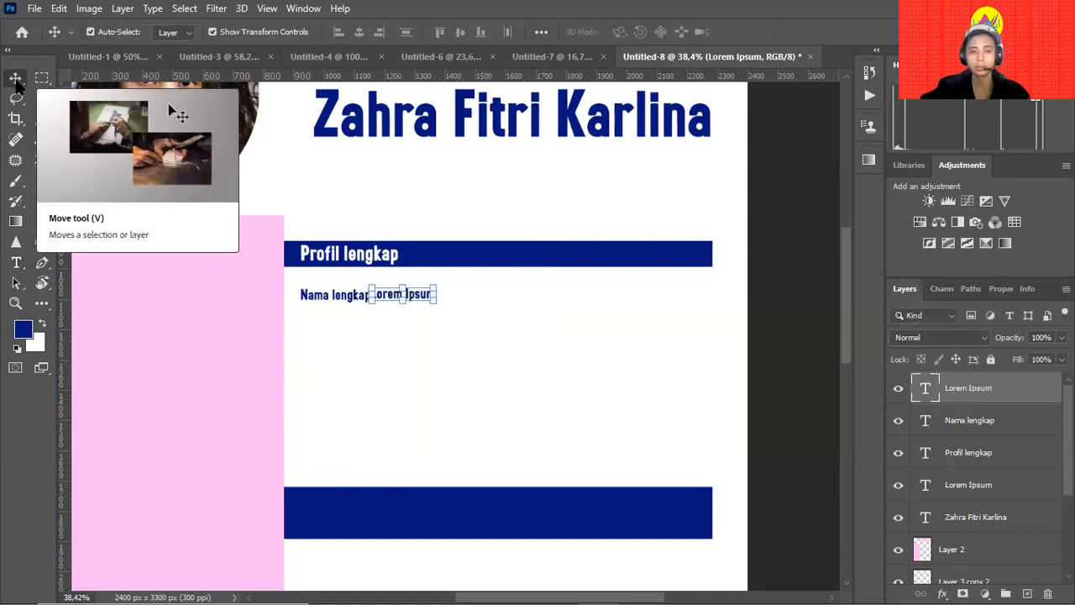
key("Delete")
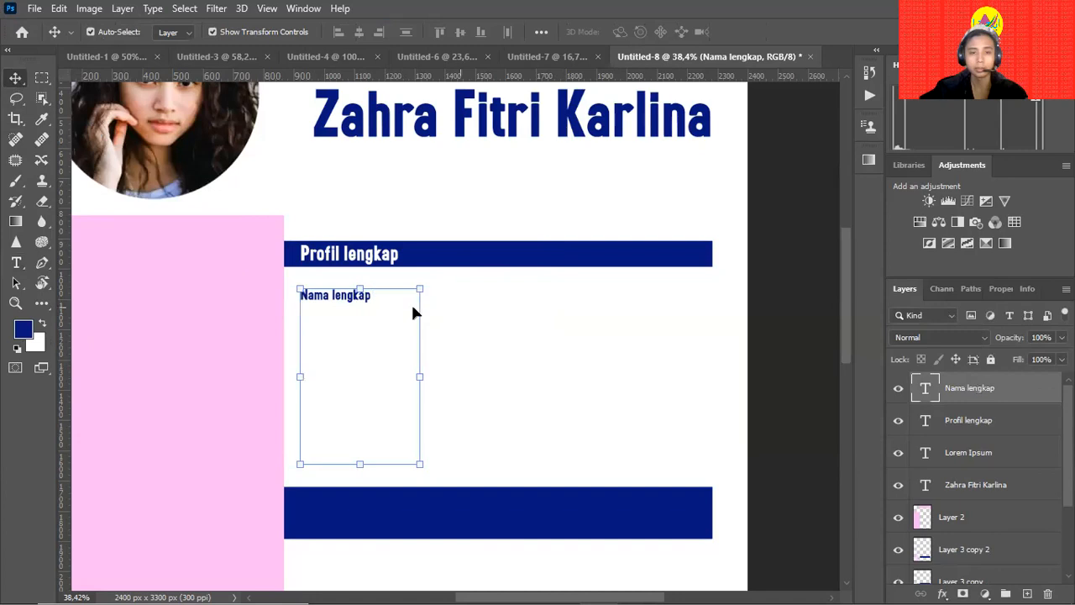
key("t")
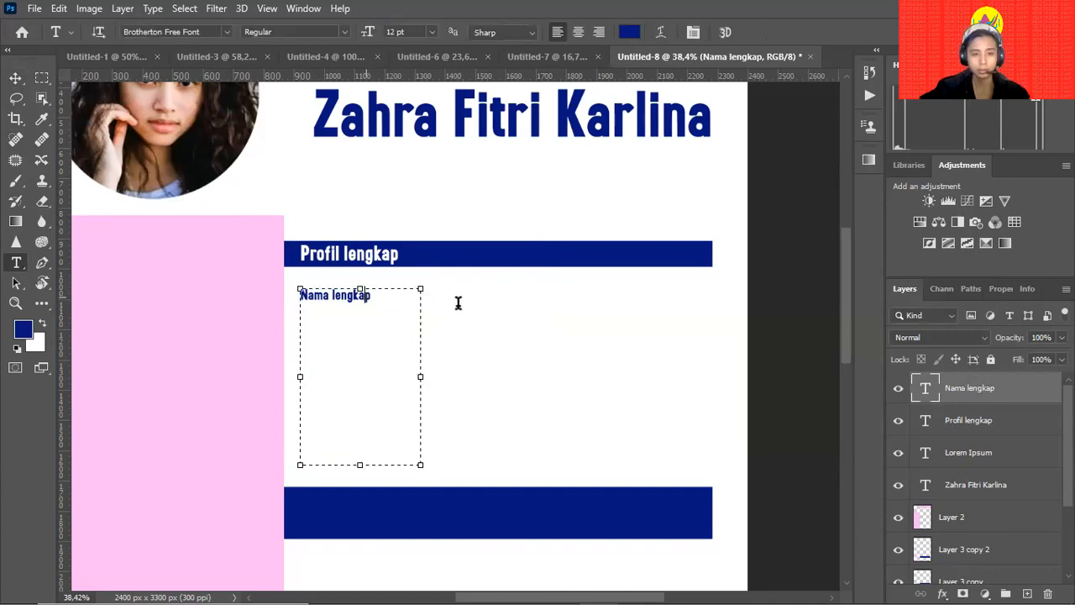
key("Return")
type("te")
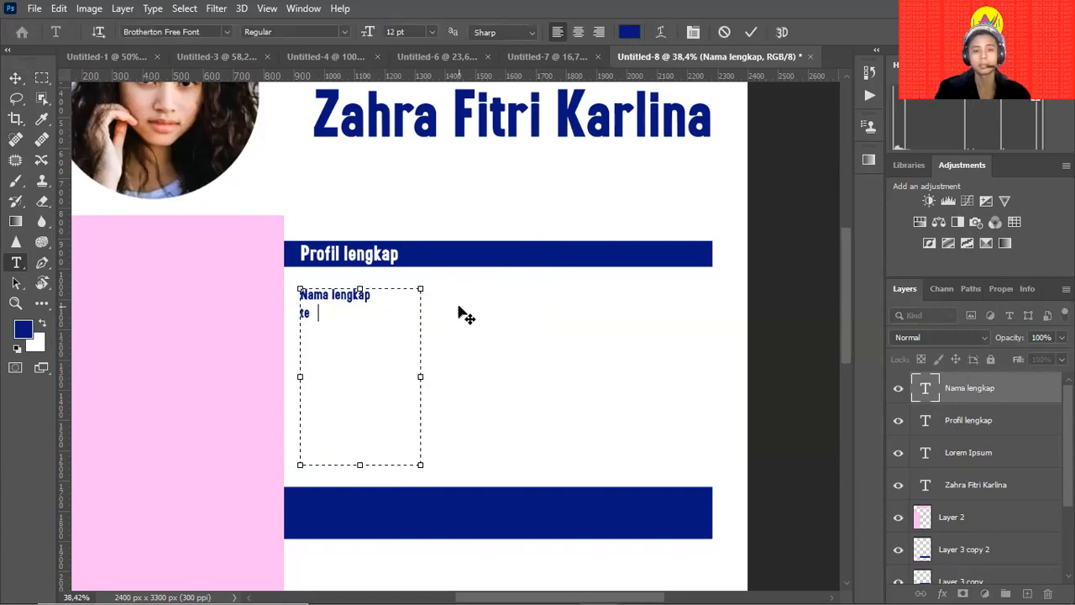
type("mpat tan")
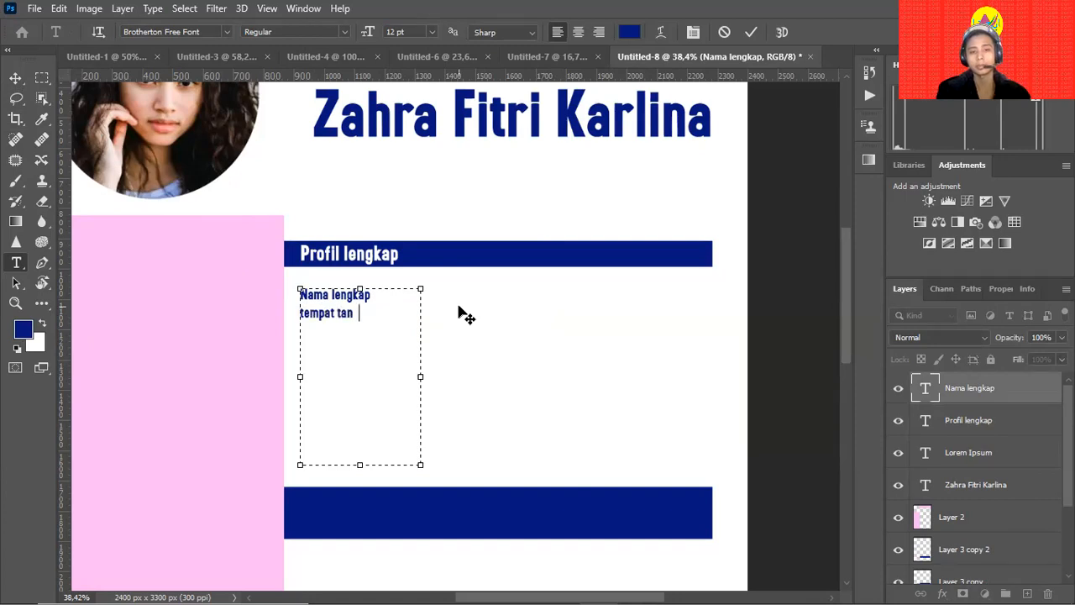
type("ggal lahir ")
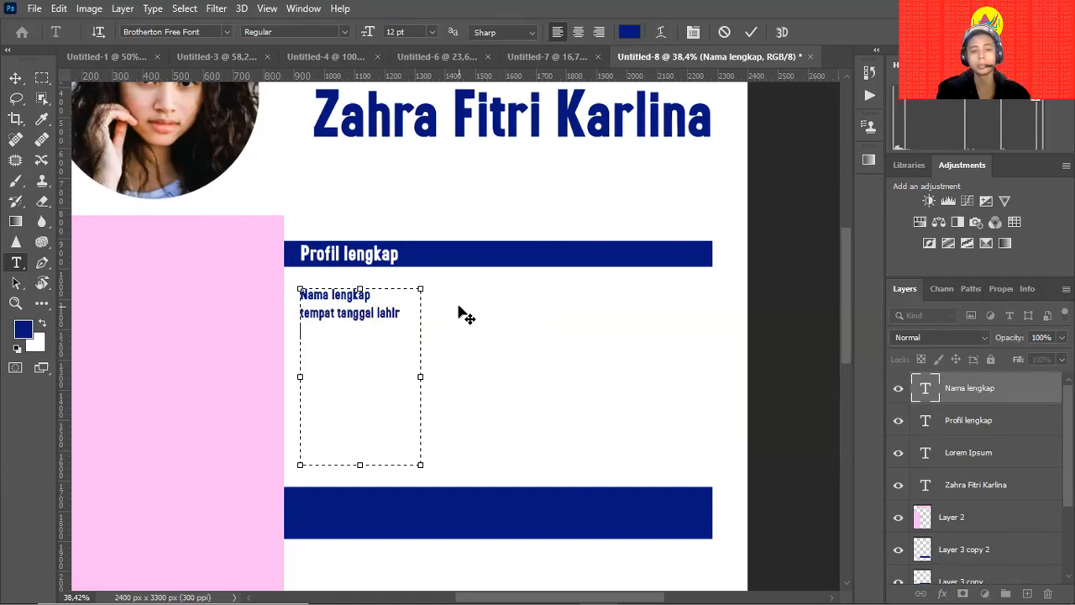
type("hobi")
key("Return")
type("Informas")
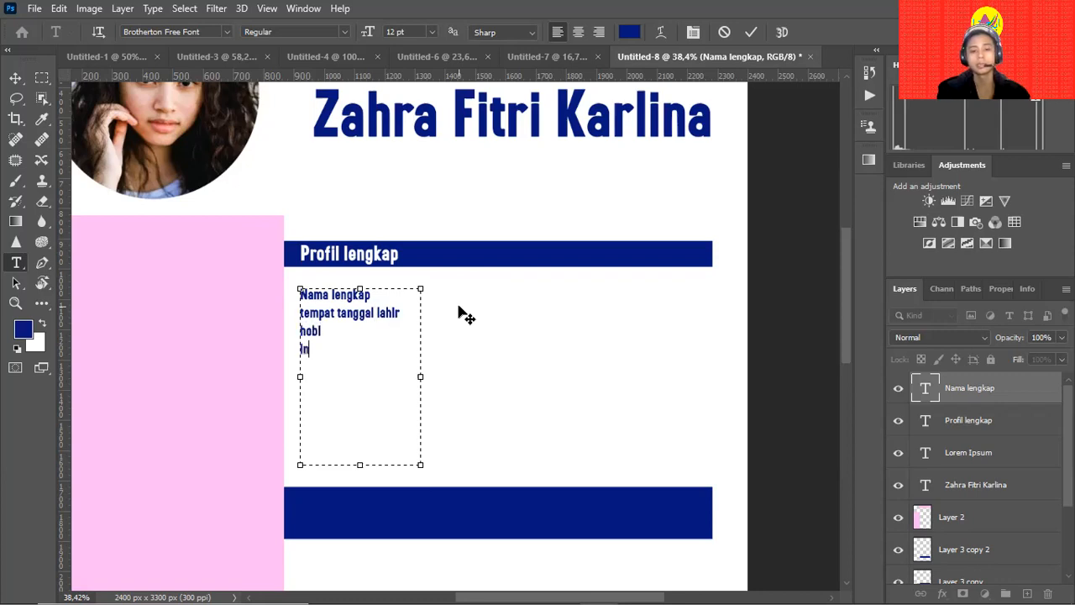
type("i tempat tinggal")
left_click(16, 77)
Delete the word 'Informasi' so the last label reads 'tempat tinggal'.
left_click_drag(419, 378, 438, 379)
key("ctrl+z")
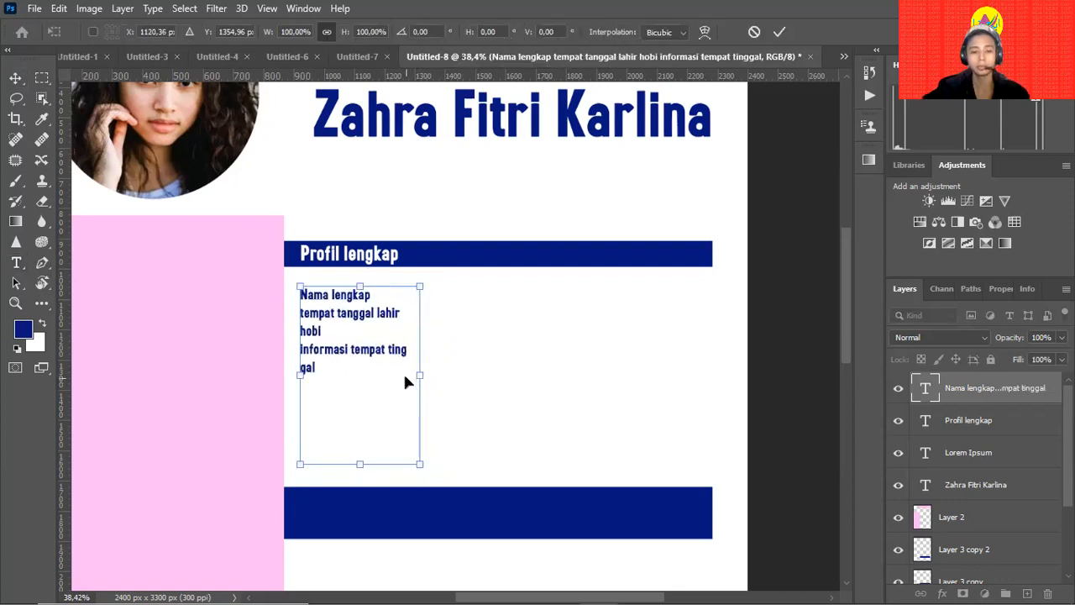
key("Escape")
double_click(329, 349)
double_click(329, 349)
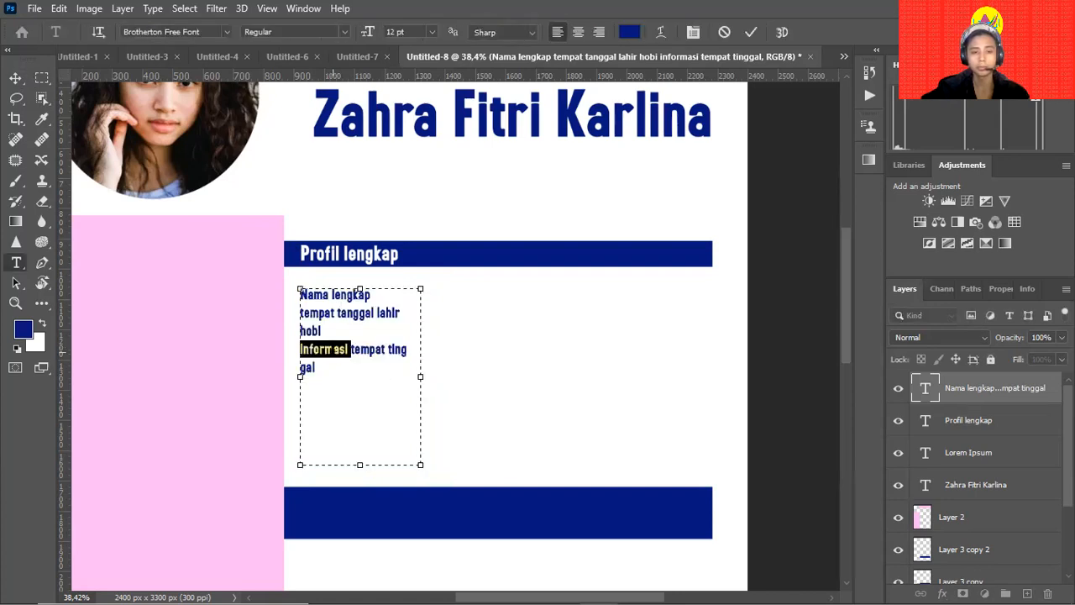
key("BackSpace")
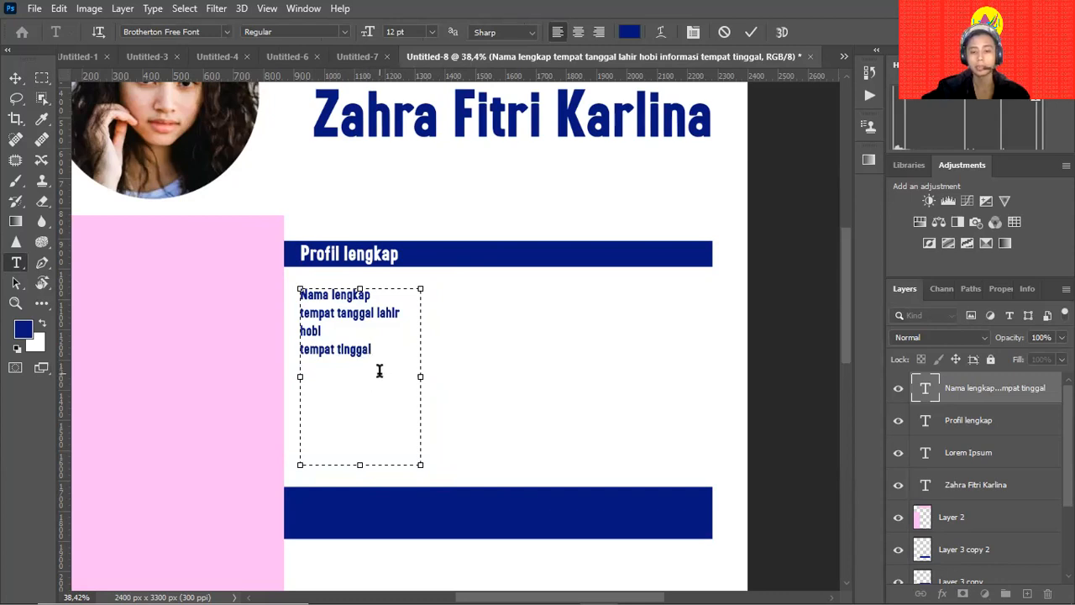
Type a trial line below tempat tinggal, then erase it again.
key("Return")
type("makan ")
type("n")
type(" p")
key("BackSpace")
type("pafor")
key("BackSpace")
key("BackSpace")
key("BackSpace")
key("BackSpace")
key("BackSpace")
key("BackSpace")
key("BackSpace")
key("BackSpace")
key("BackSpace")
key("BackSpace")
key("BackSpace")
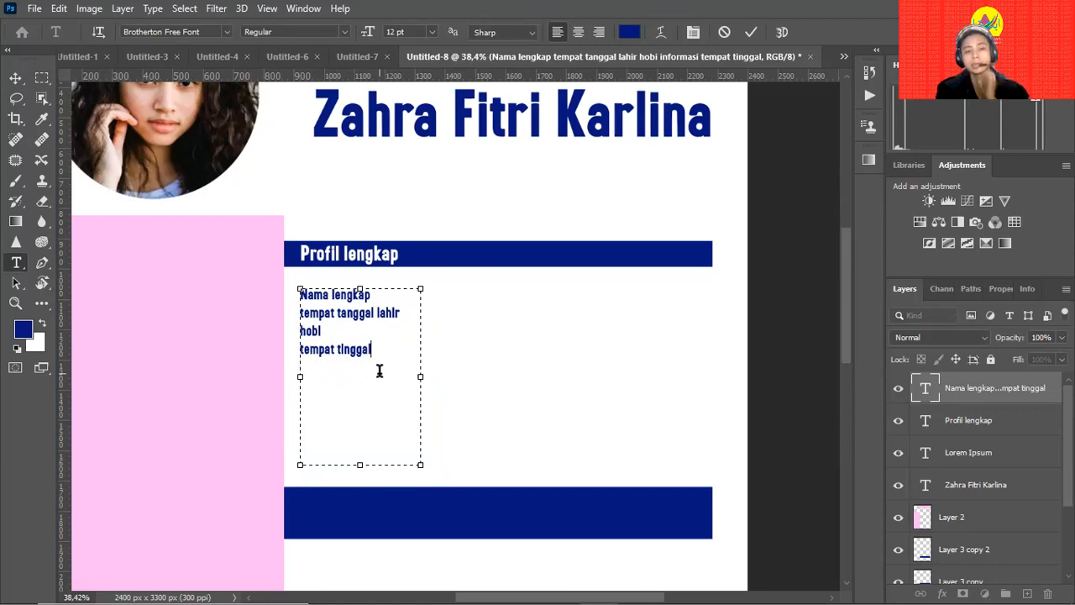
Alt-drag a copy of the four-label text box to its right, then reopen it for editing.
left_click(15, 78)
left_click(507, 291)
left_click(337, 314)
left_click_drag(337, 313, 578, 320)
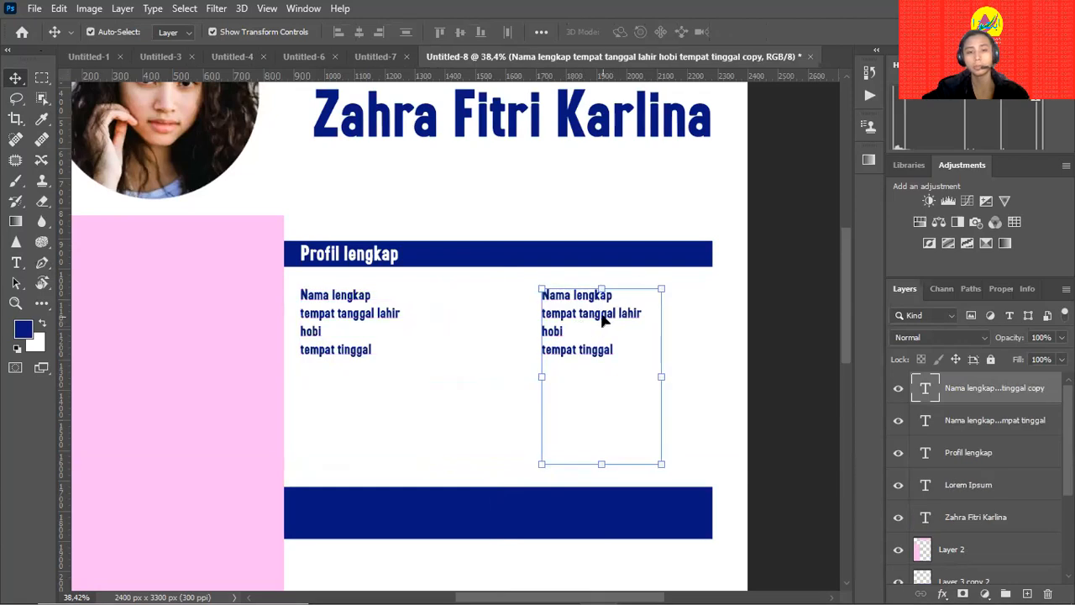
key("ctrl+z")
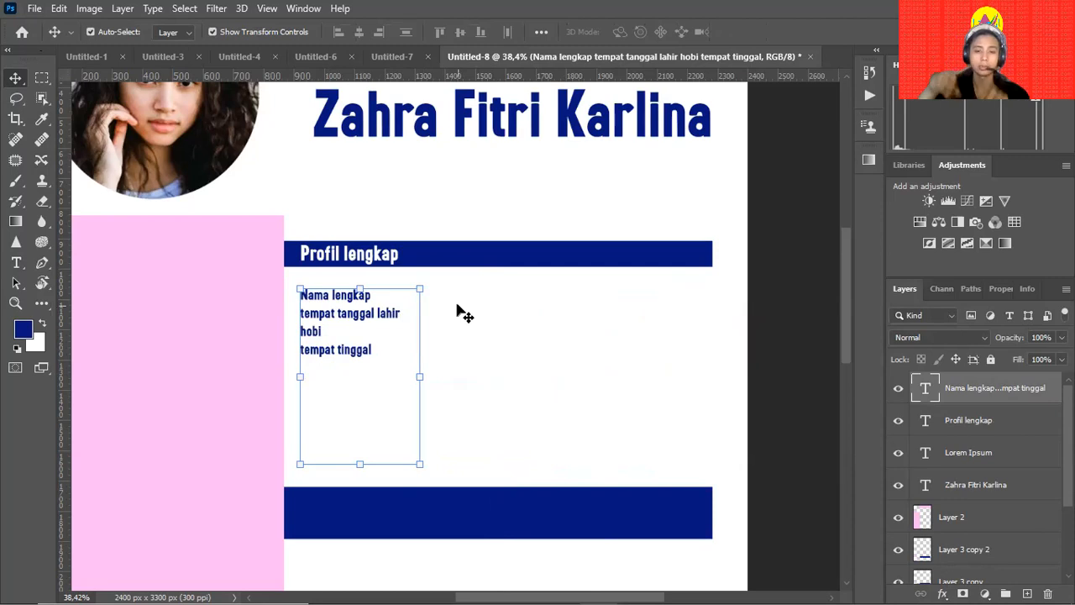
left_click_drag(360, 312, 557, 312)
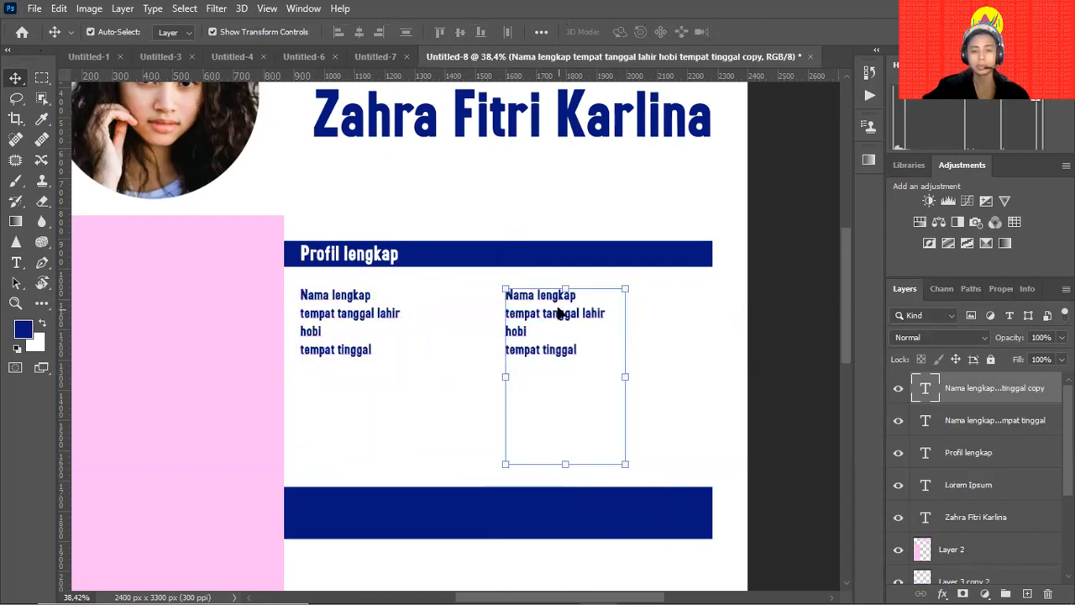
key("t")
left_click(549, 294)
Replace the first two copied lines with the full name and birthplace and date, widening the box.
double_click(548, 294)
left_click(546, 295)
triple_click(547, 295)
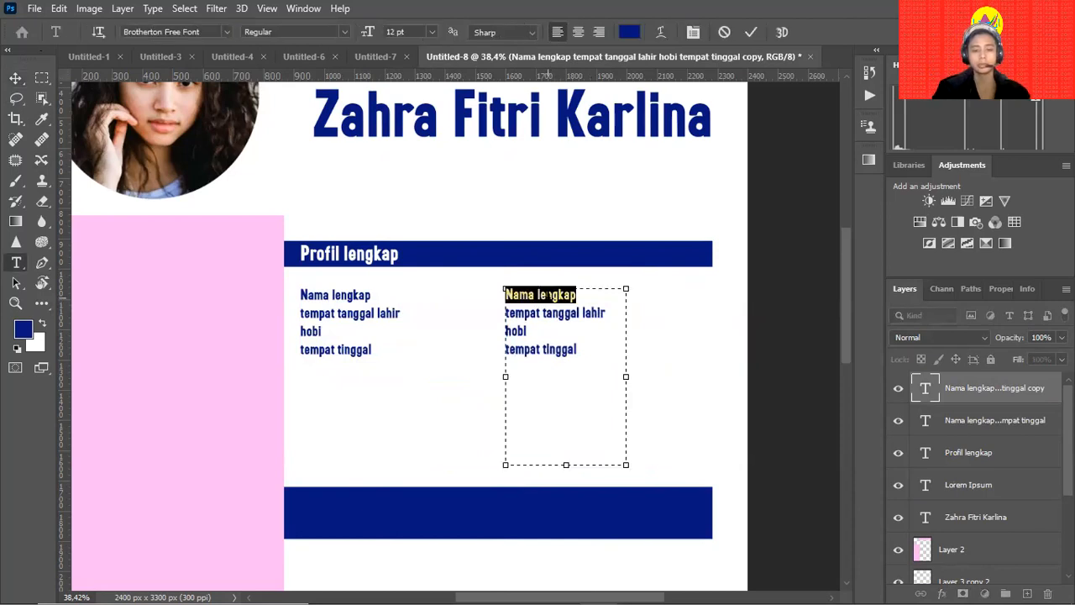
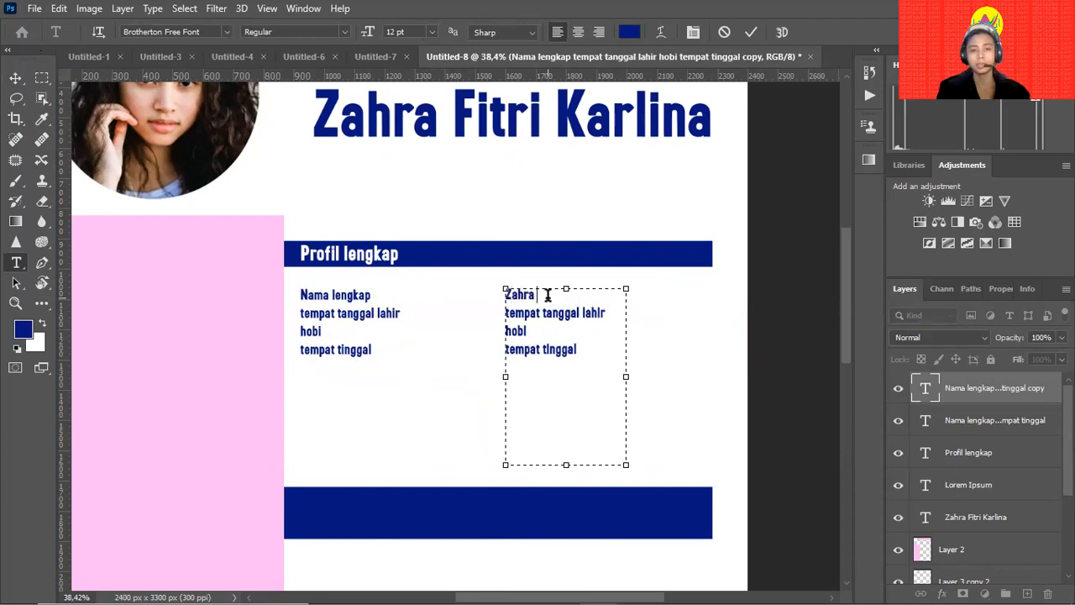
left_click_drag(605, 313, 507, 312)
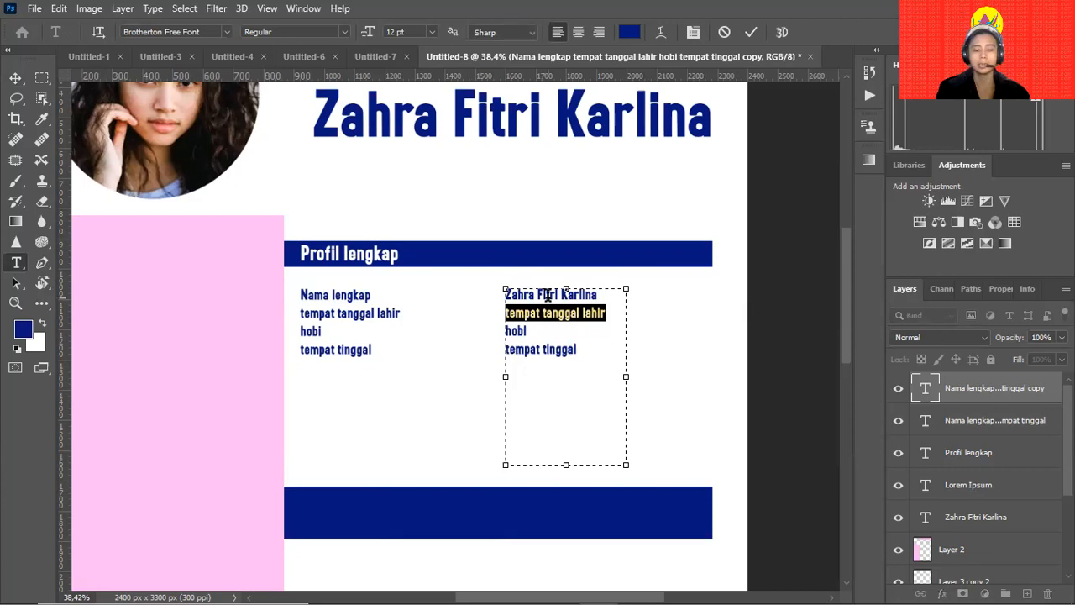
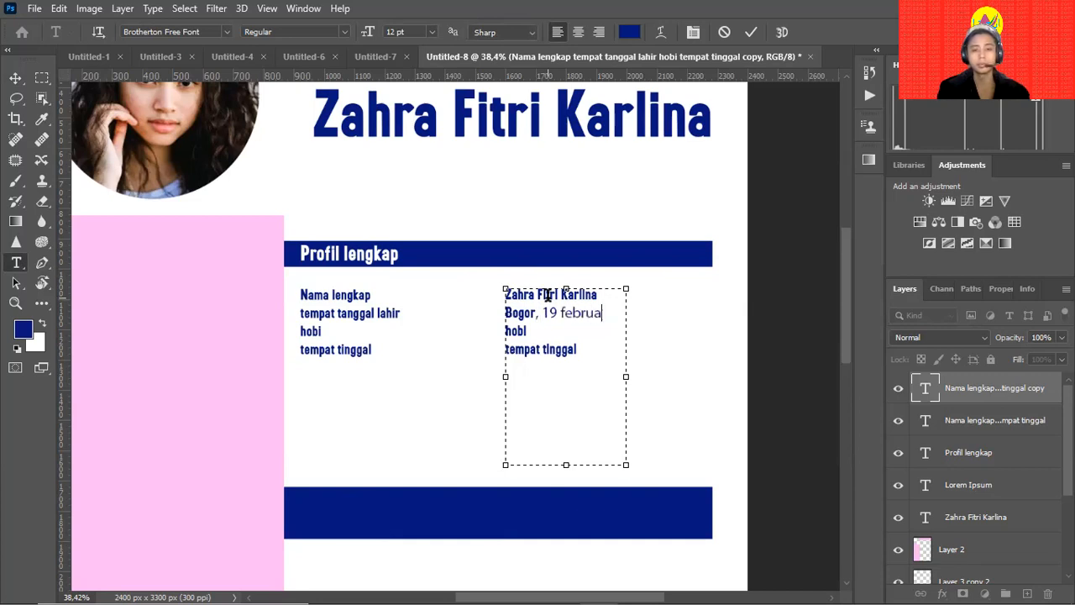
key("Return")
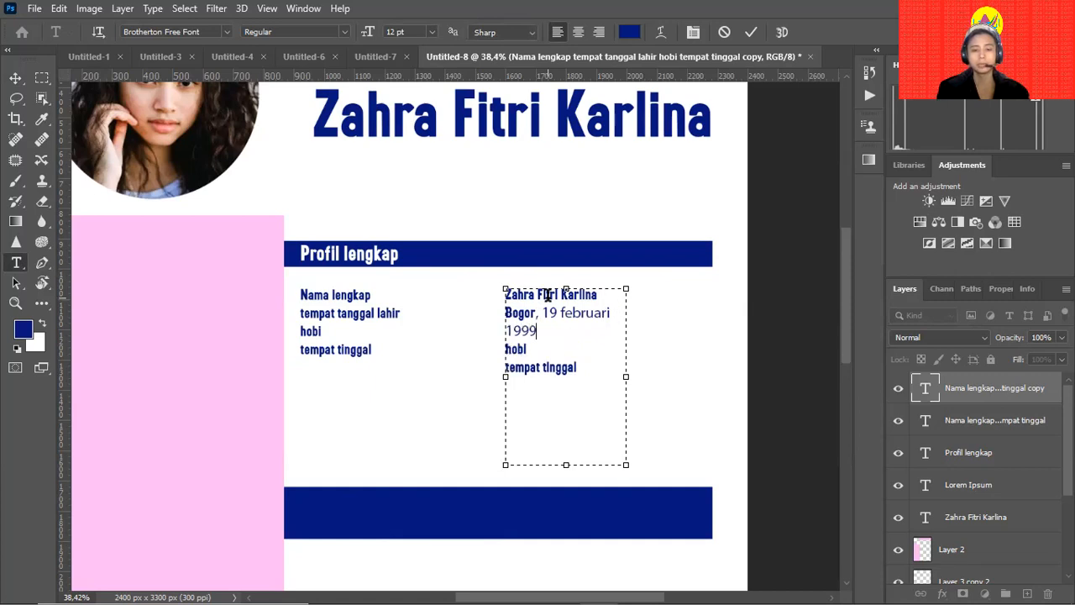
left_click_drag(627, 376, 711, 376)
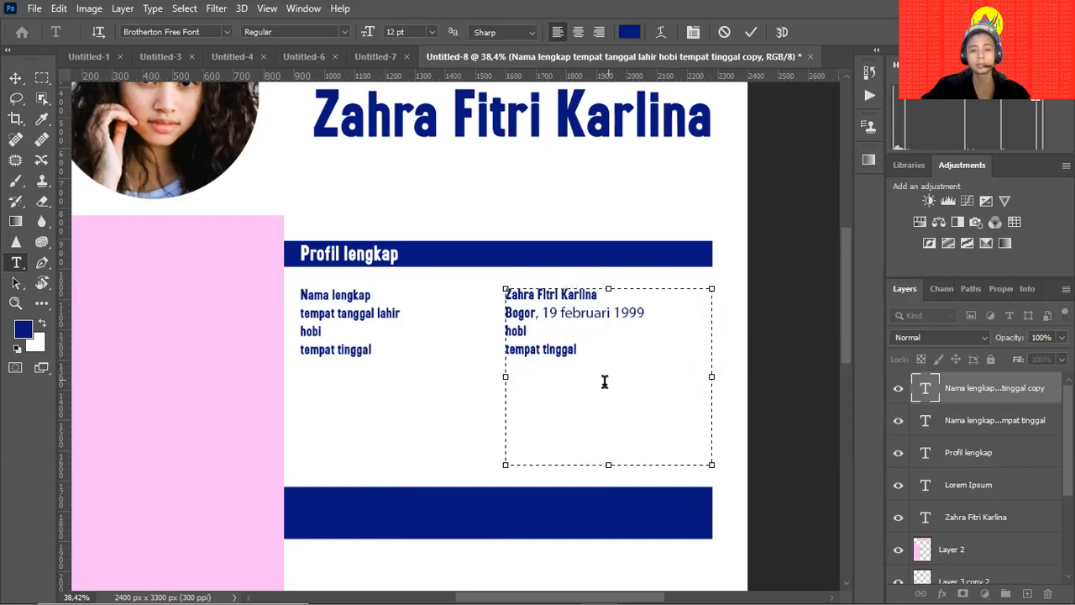
Set the hobby to 'Desain', fill in the residence line, and commit the text.
double_click(509, 331)
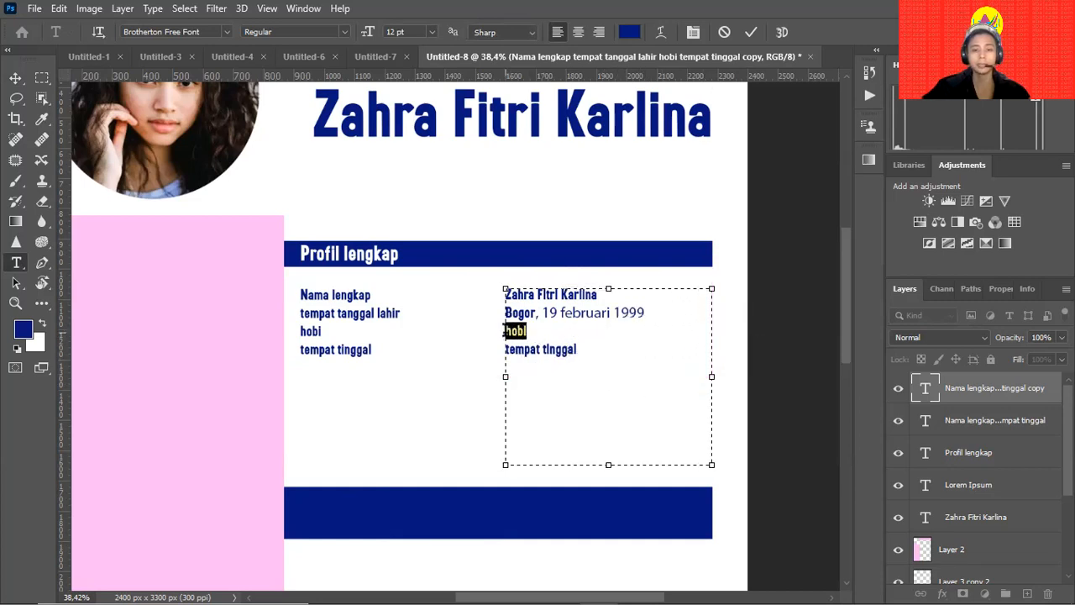
type("M")
key("BackSpace")
type("D ")
type("sal")
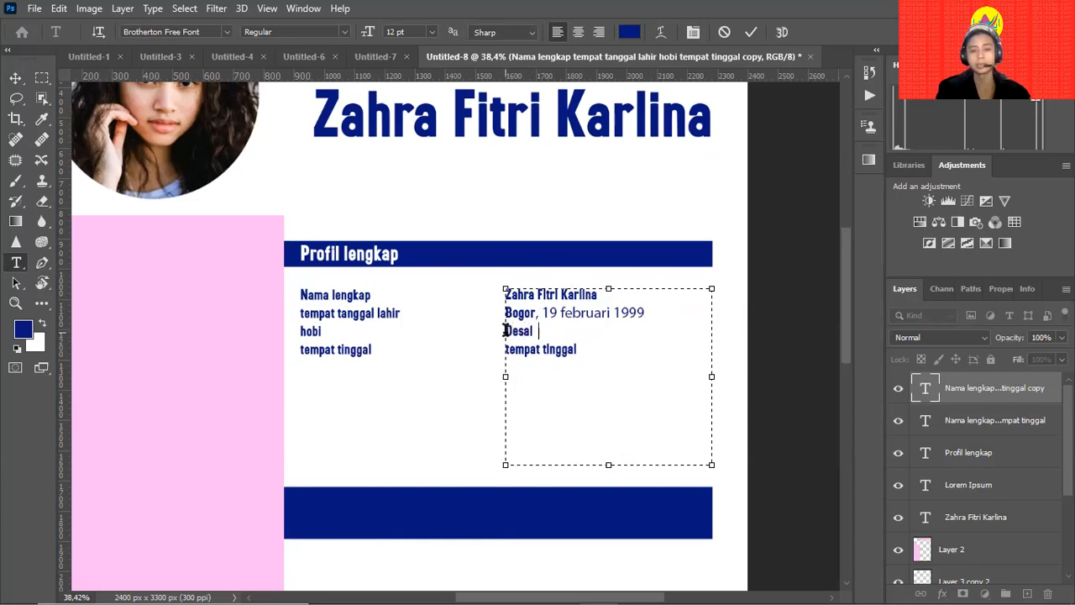
triple_click(550, 351)
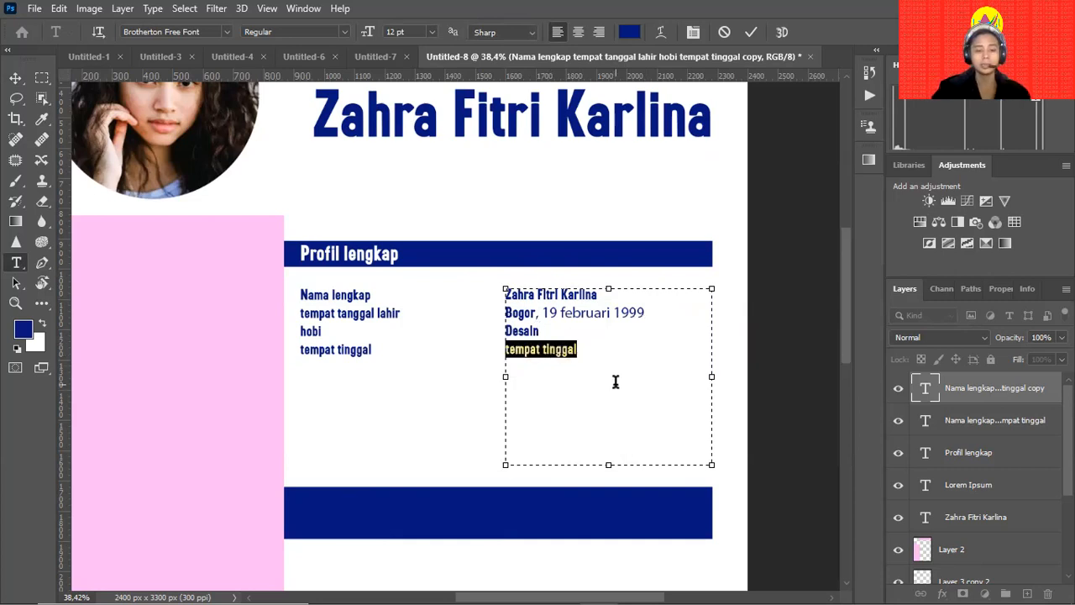
type("Bogor, istana ")
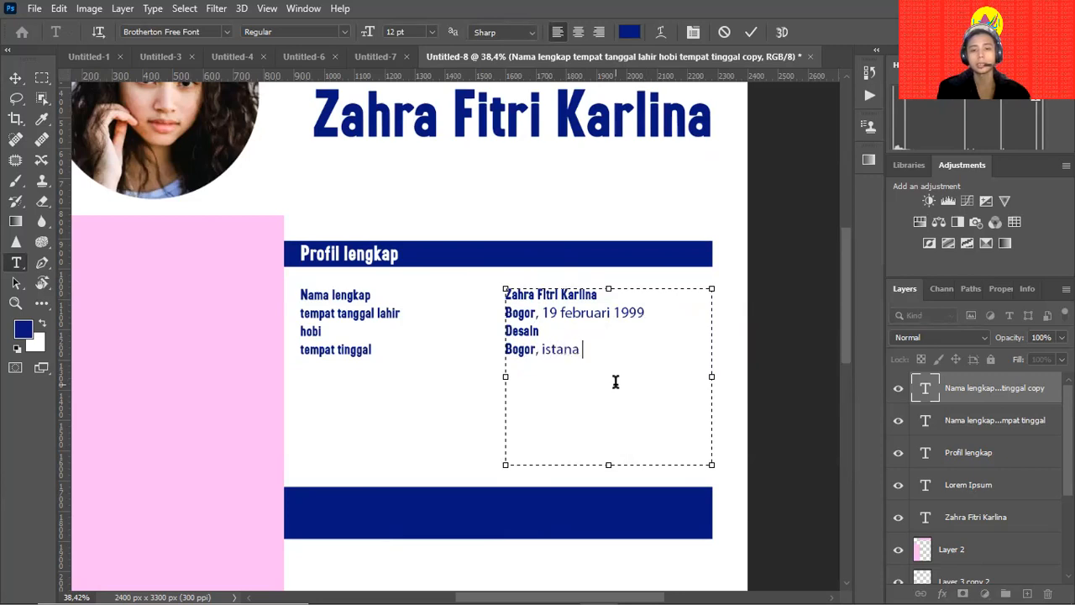
type("Bogor")
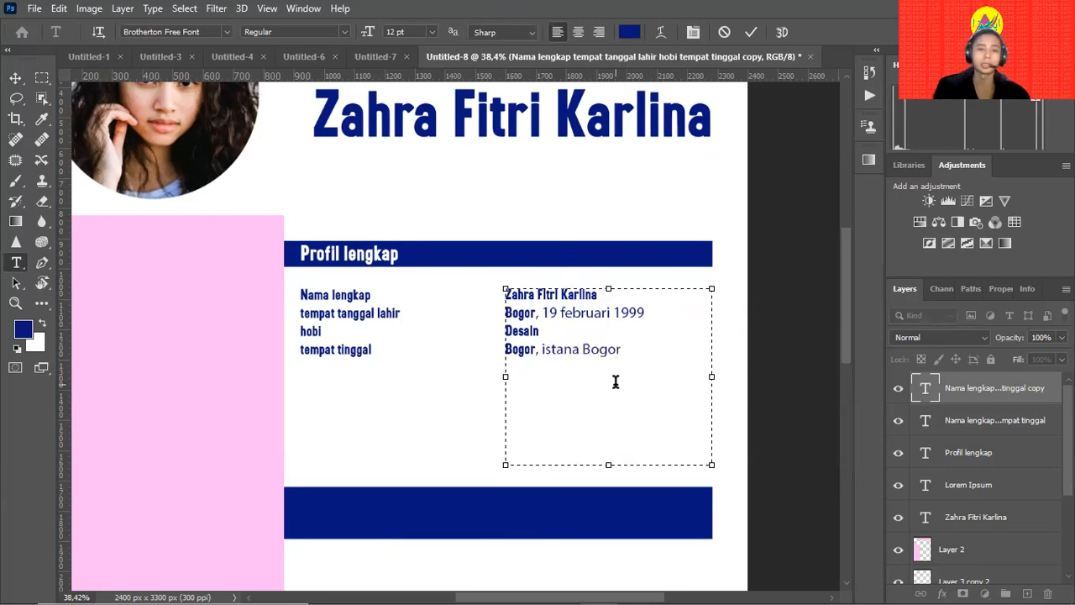
double_click(543, 348)
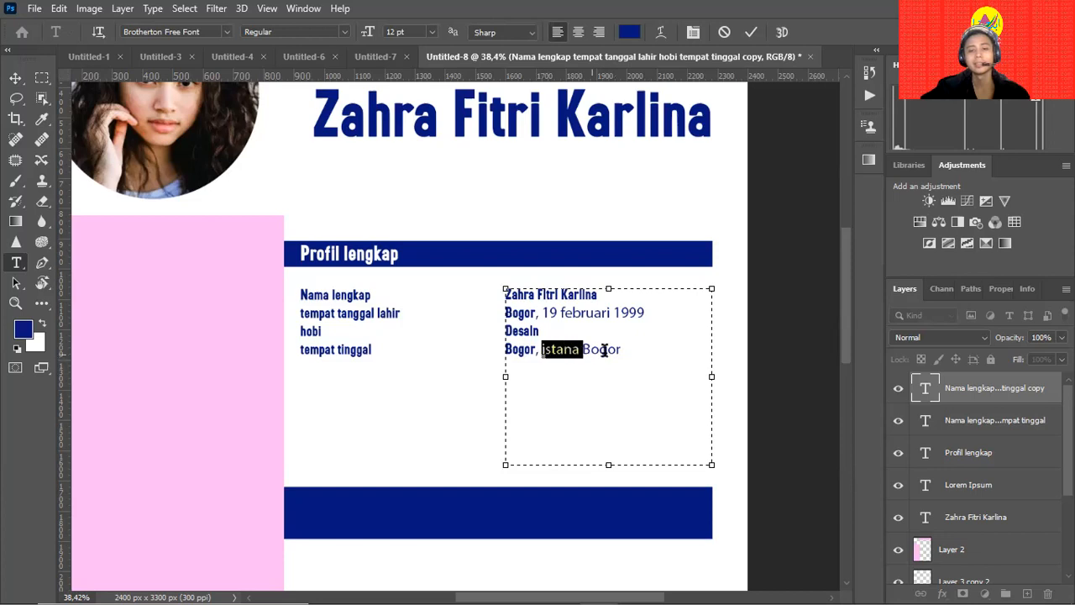
left_click(622, 350, "shift")
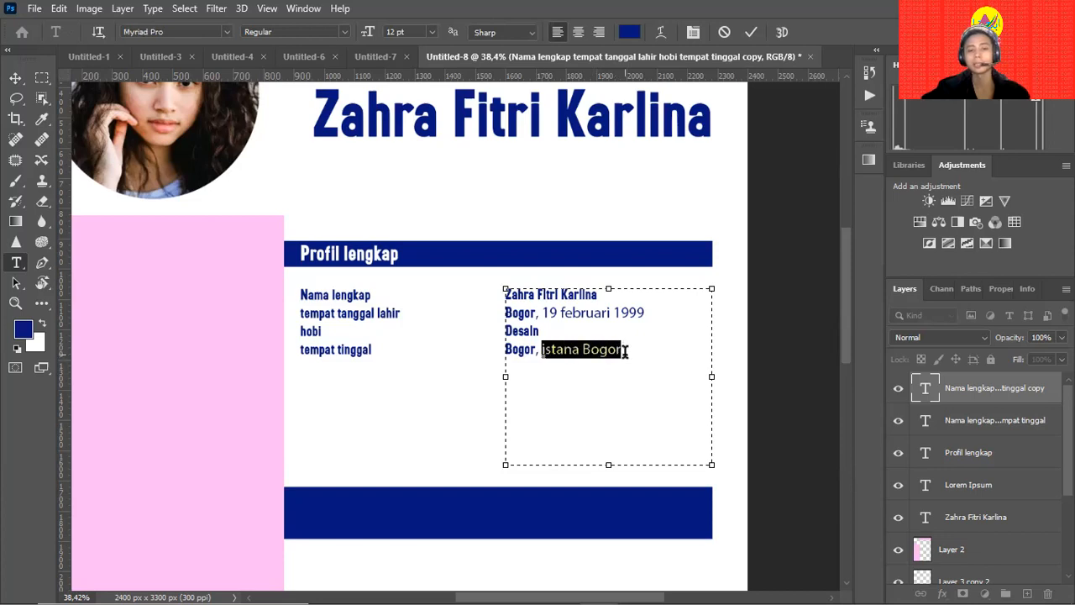
left_click(211, 31)
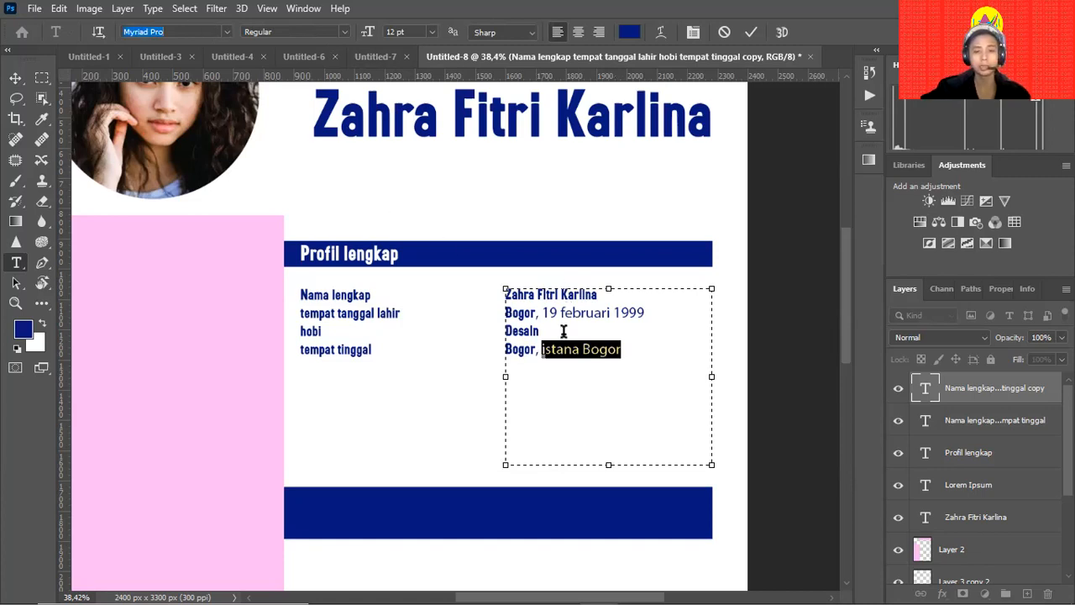
left_click(42, 118)
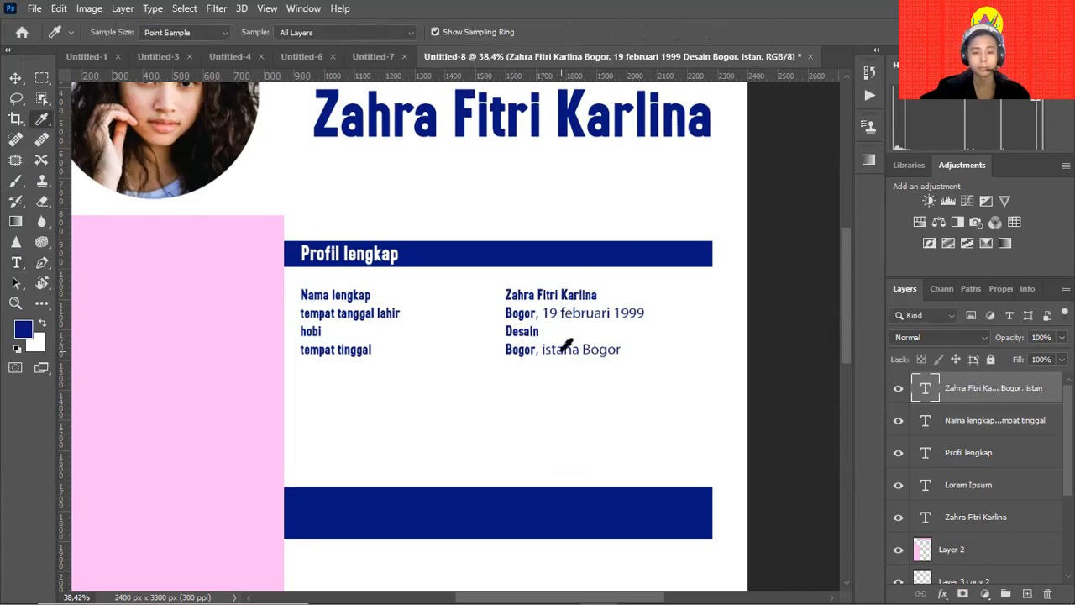
Apply Brotherton Free Font to the residence line.
key("t")
left_click(521, 353)
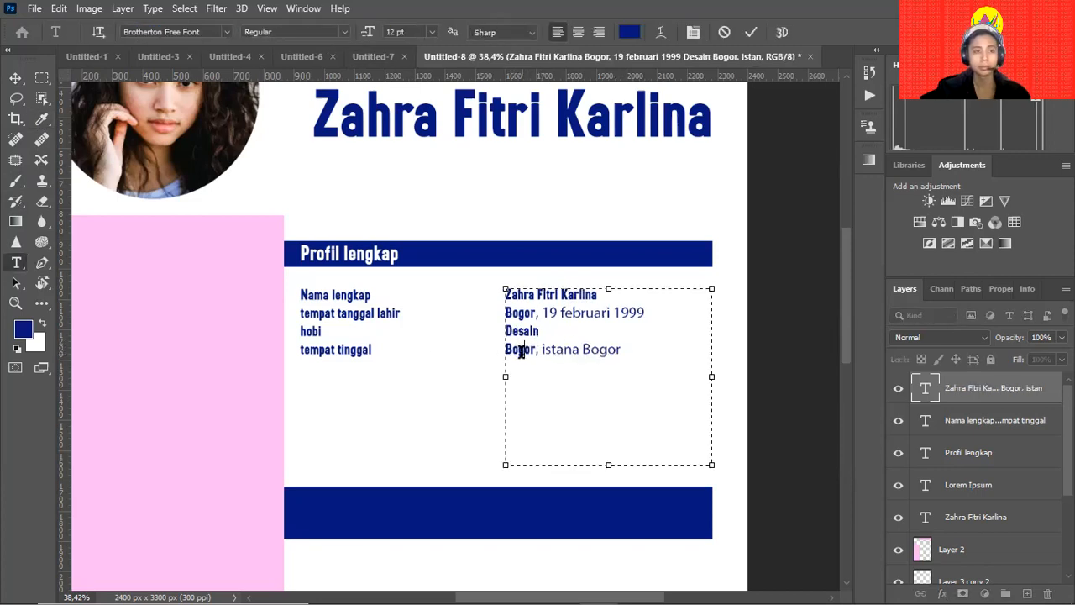
left_click(188, 32)
key("ctrl+c")
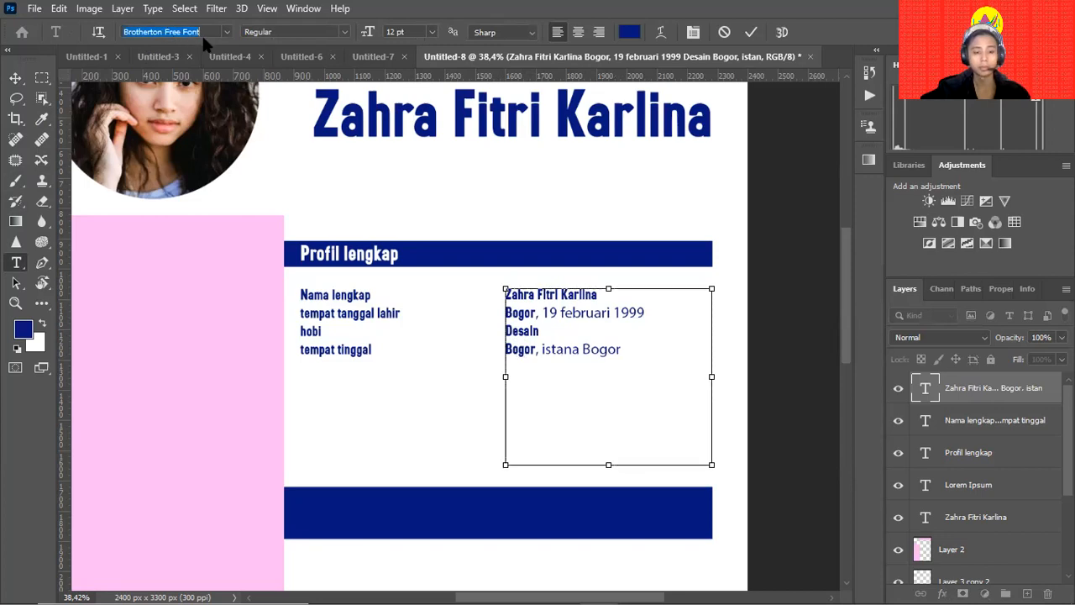
triple_click(580, 347)
double_click(581, 348)
triple_click(581, 348)
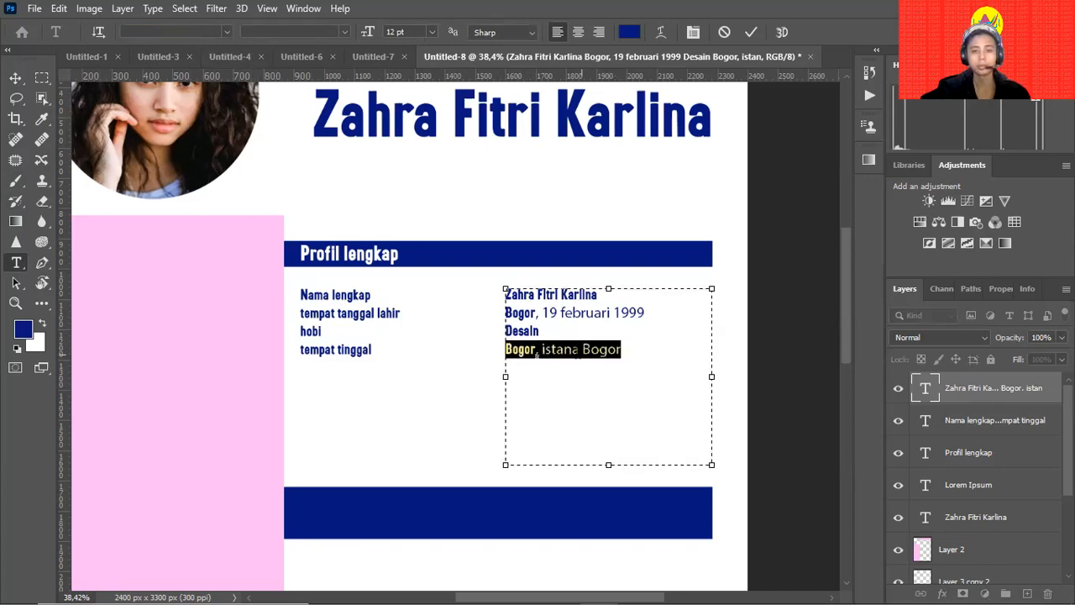
key("ctrl+v")
left_click(202, 80)
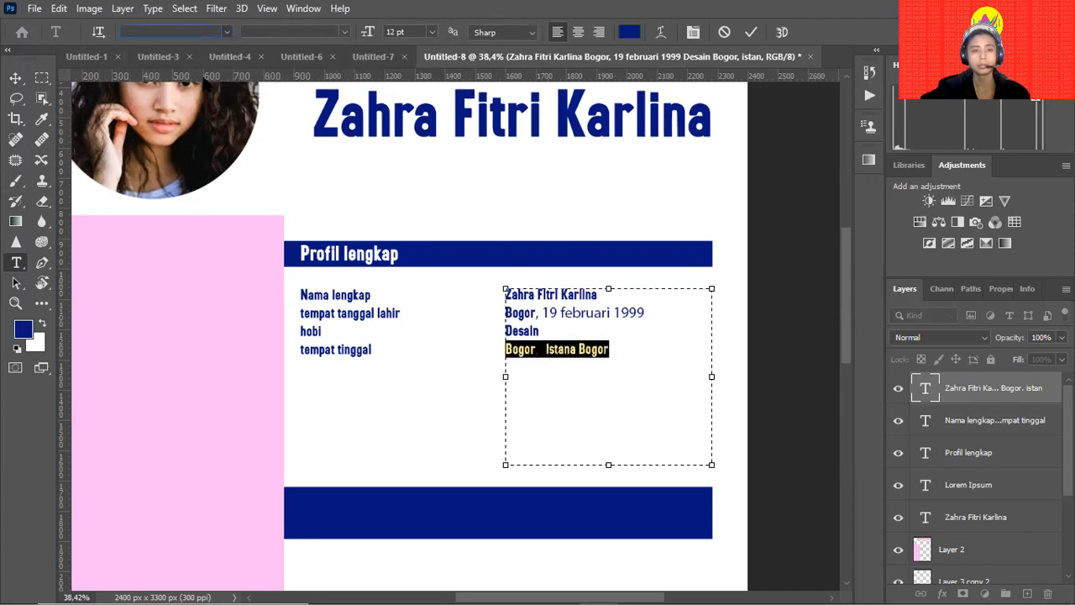
Apply Brotherton Free Font to the birth date line as well.
left_click(546, 314)
double_click(579, 314)
triple_click(579, 314)
left_click(182, 32)
key("ctrl+v")
key("Return")
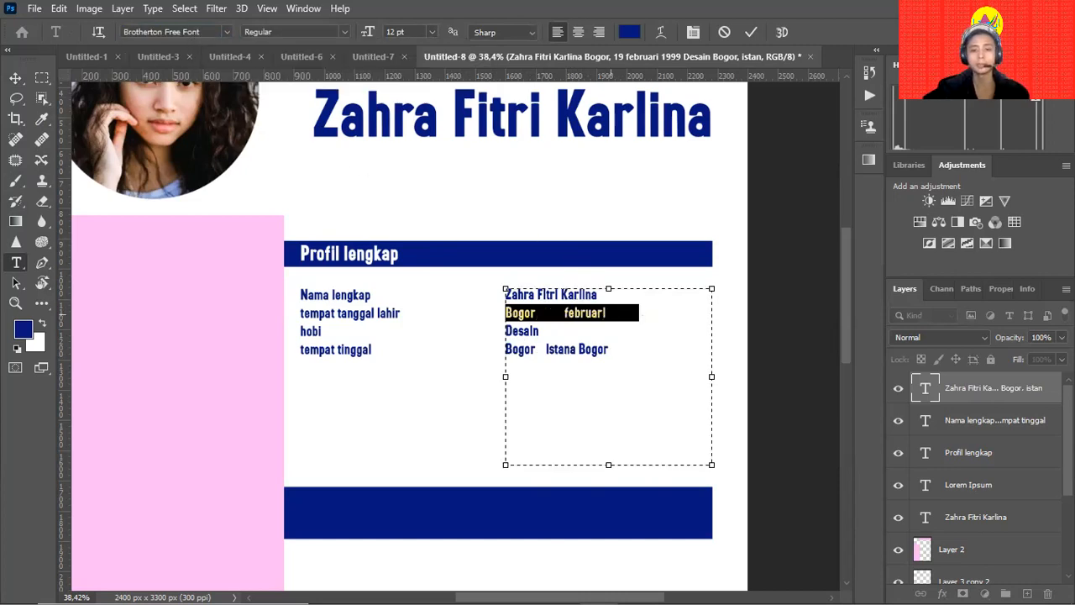
Place the insertion point in the gap between Bogor and februari for the day.
left_click(656, 330)
triple_click(579, 317)
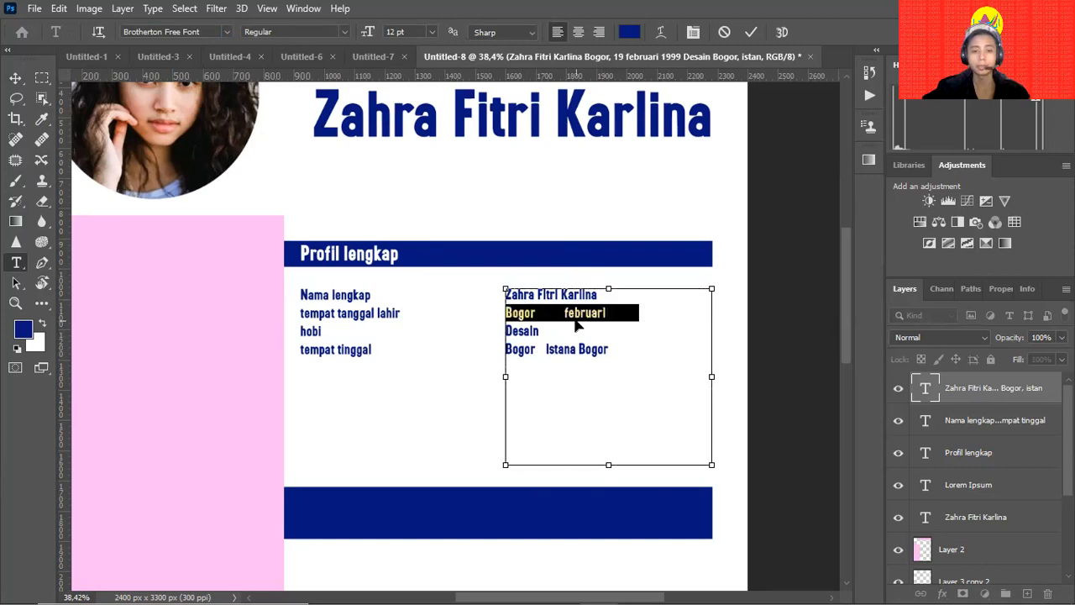
left_click(559, 314)
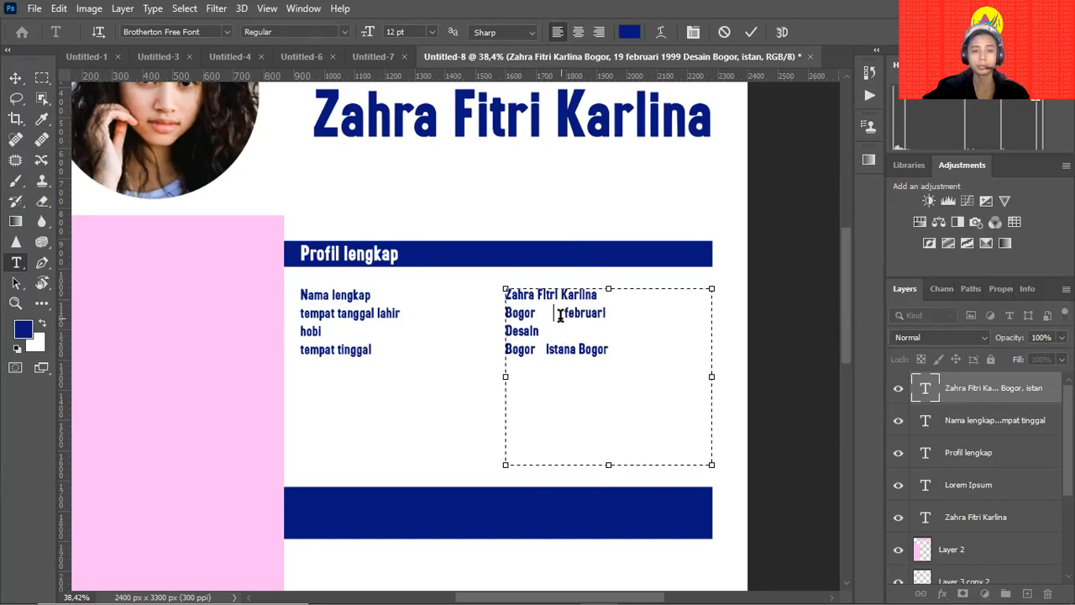
left_click_drag(559, 314, 534, 312)
triple_click(521, 314)
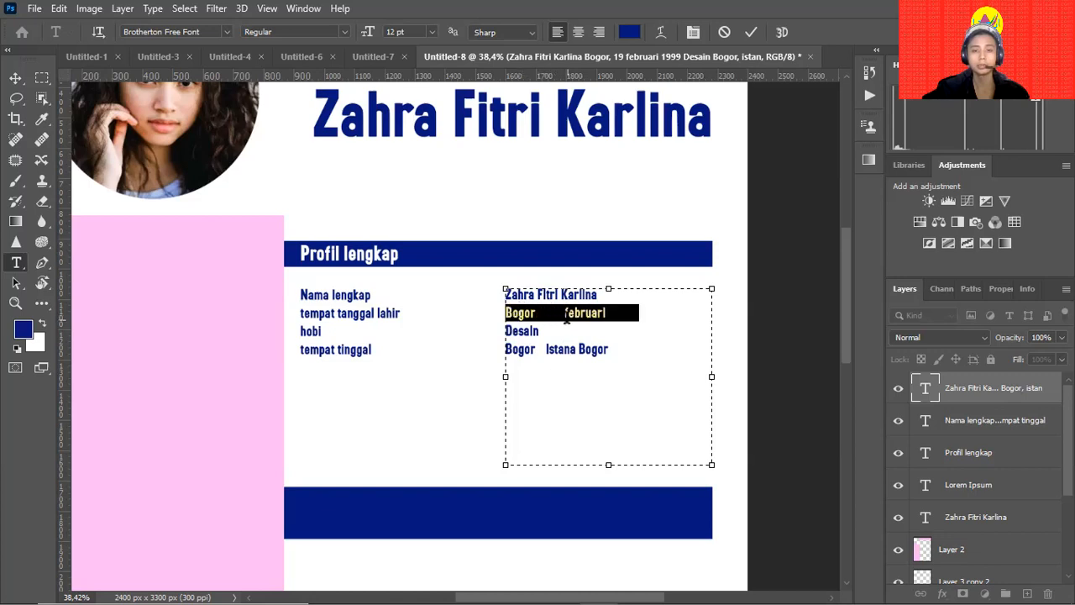
left_click(539, 312)
mouse_move(538, 313)
left_mouse_down()
mouse_move(570, 312)
mouse_move(543, 315)
left_mouse_up()
left_click(565, 316)
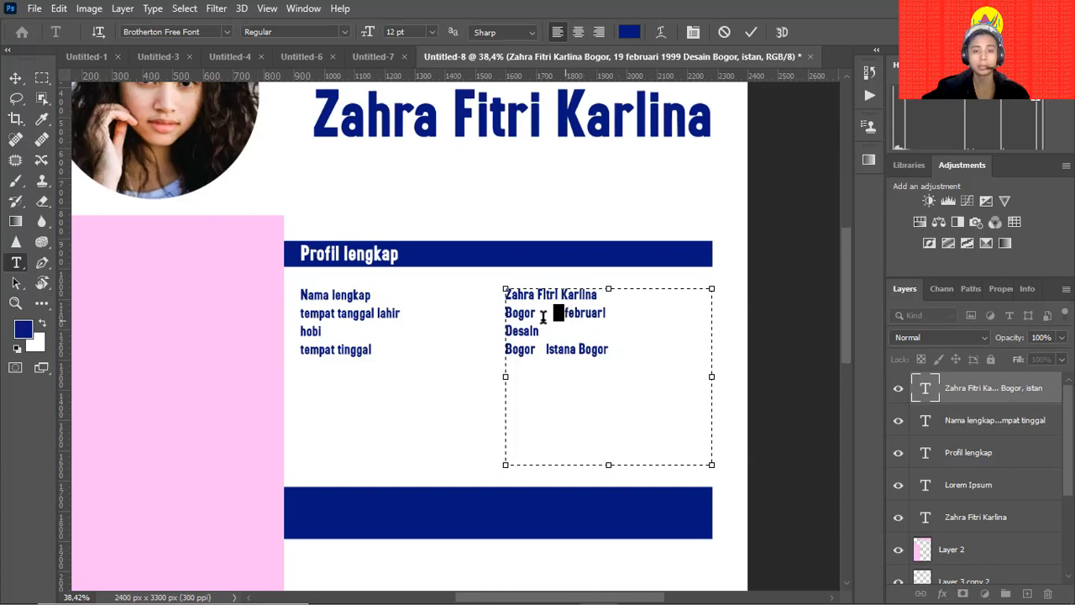
Try BorisBlackBloxx for the day, browse more fonts, then cancel to keep Brotherton Free Font.
left_click(225, 32)
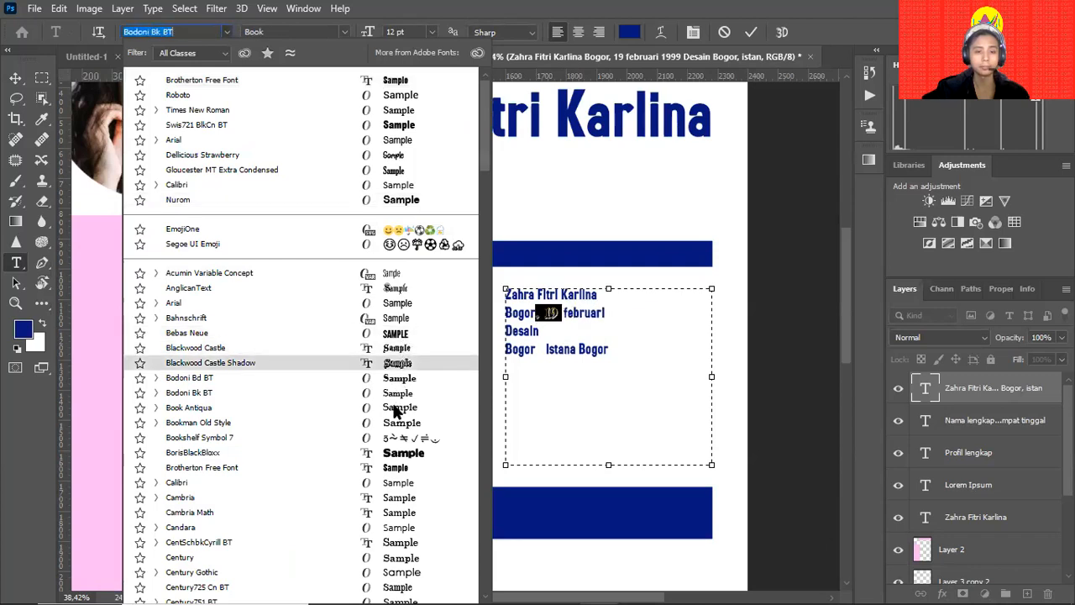
left_click(395, 454)
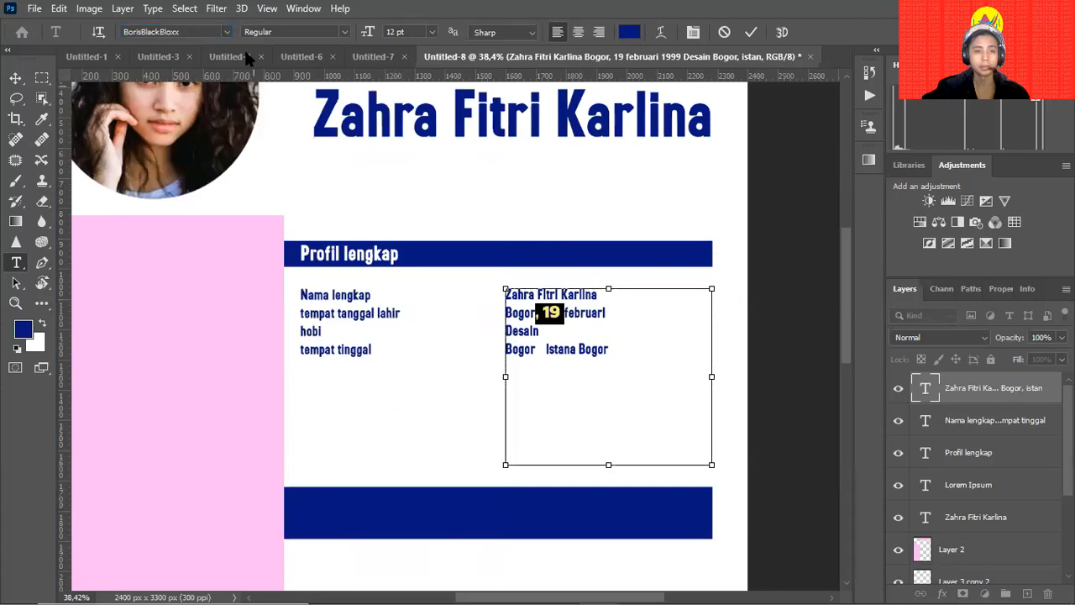
left_click(226, 31)
scroll(437, 446, "down", 10)
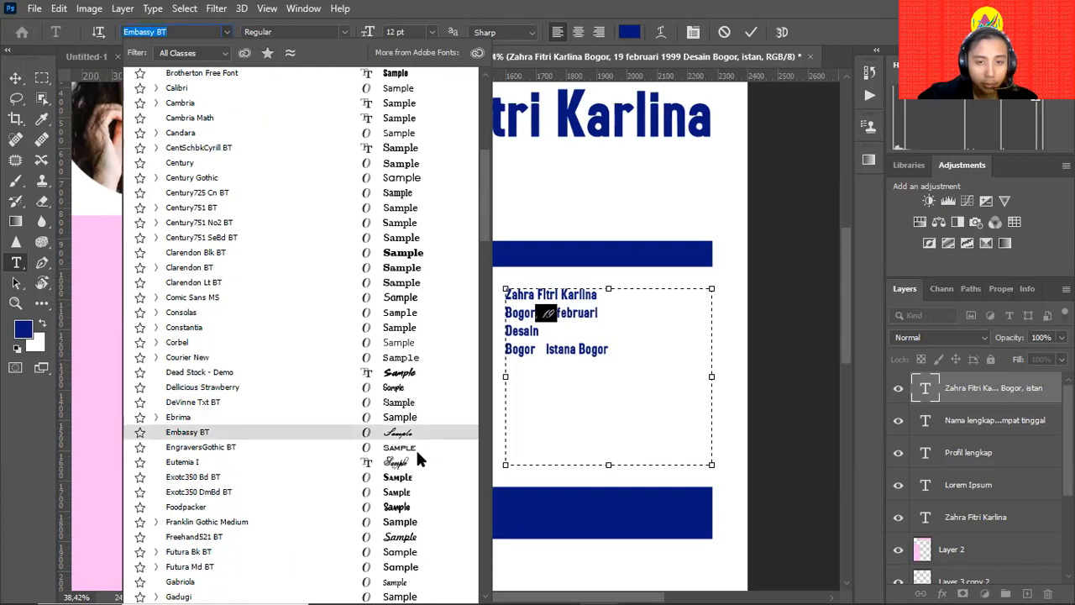
scroll(412, 490, "down", 2)
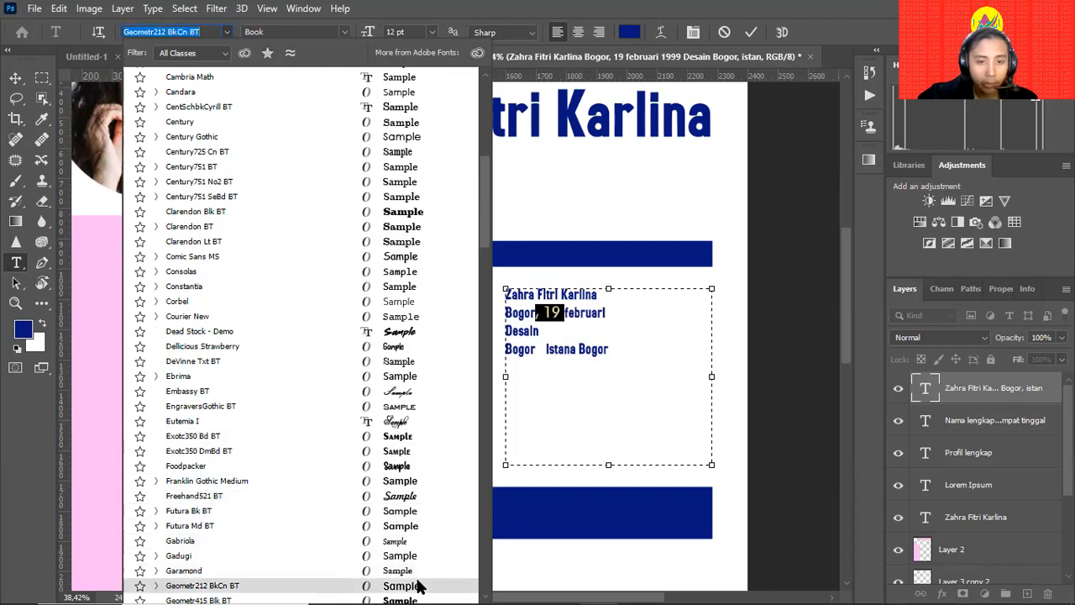
scroll(419, 579, "down", 1)
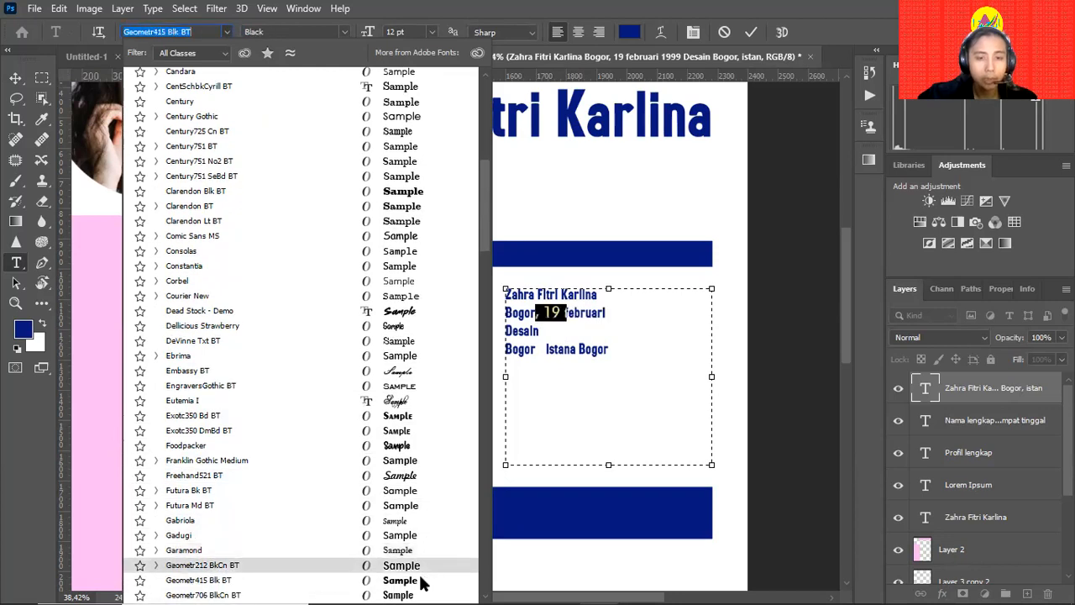
key("Escape")
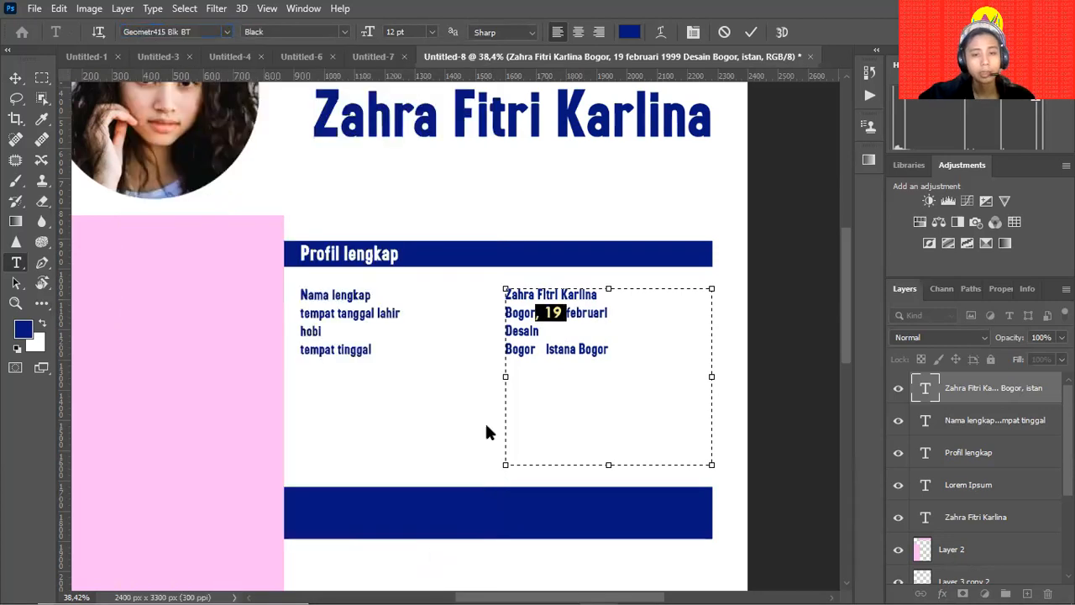
left_click(576, 317)
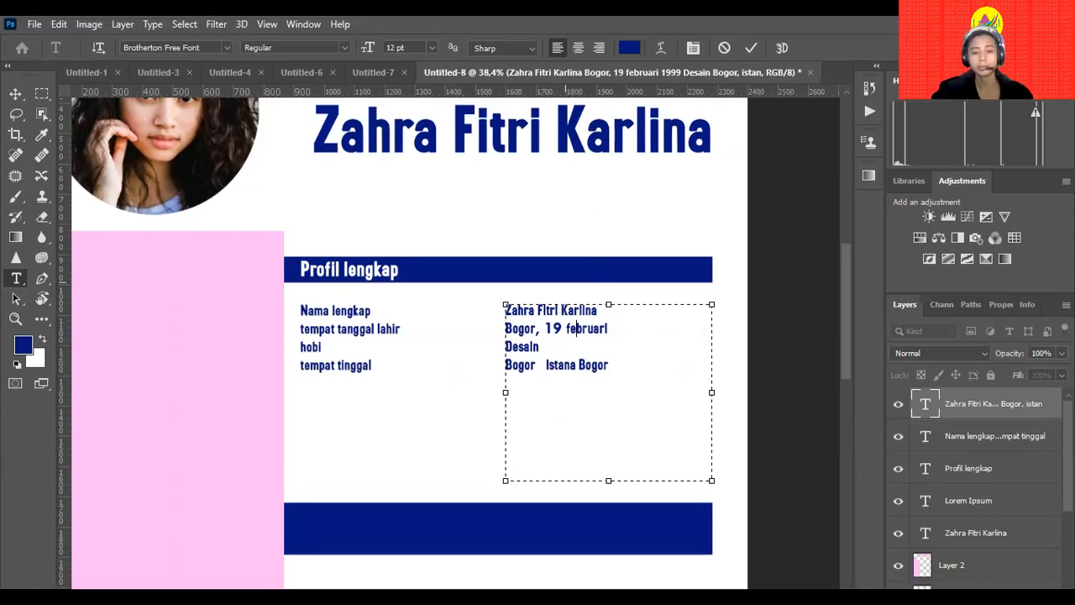
Select all the details text and set it in MADE Sunflower Regular.
key("ctrl+a")
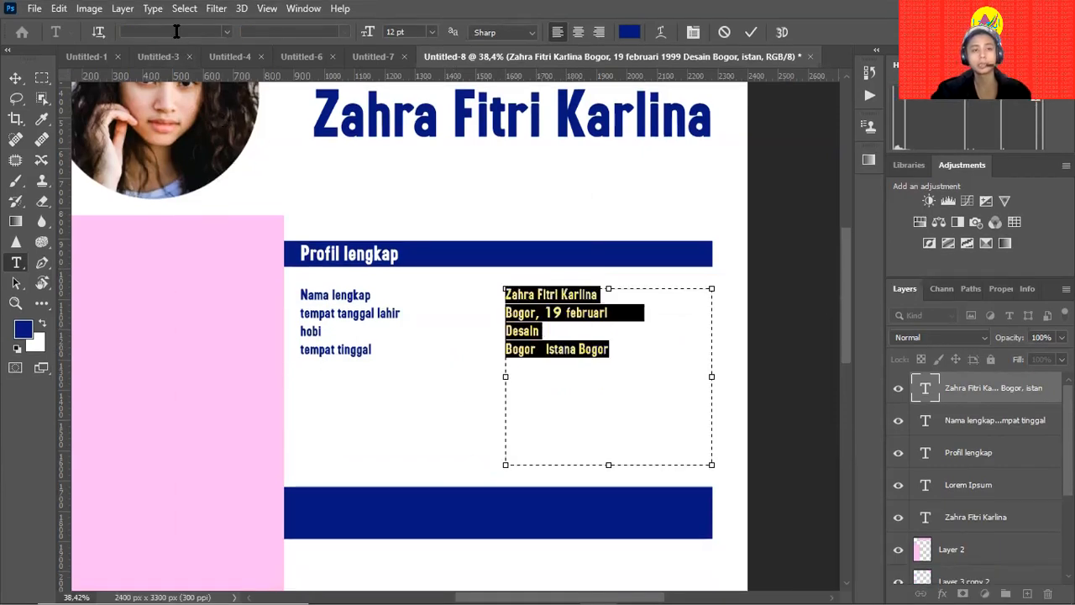
type("MADE Sunflower")
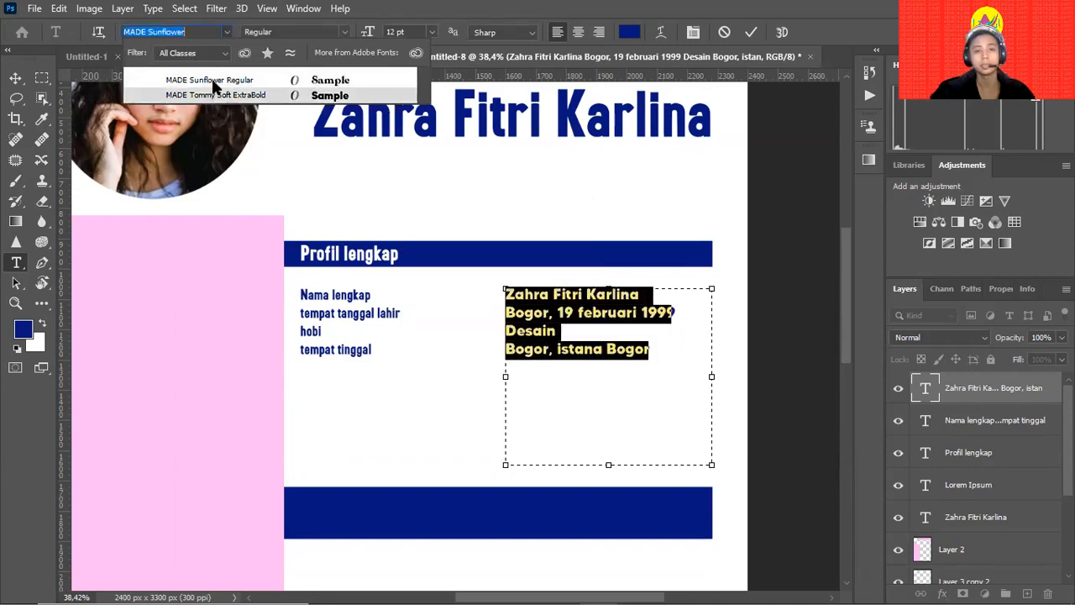
left_click(213, 84)
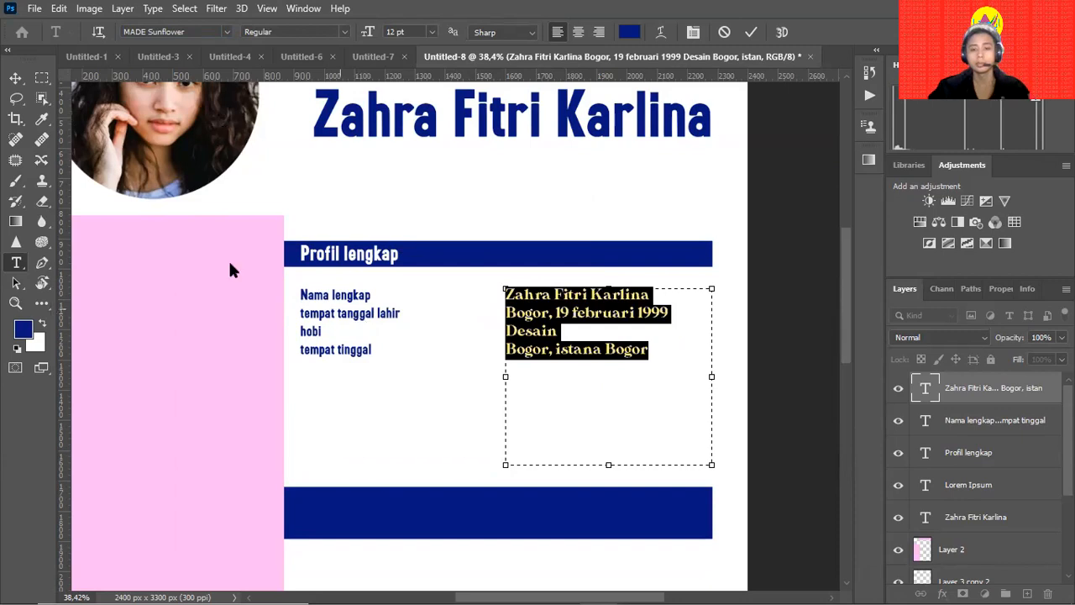
Change the whole labels column to the MADE Sunflower font and commit.
key("t")
left_click(345, 315)
key("ctrl+a")
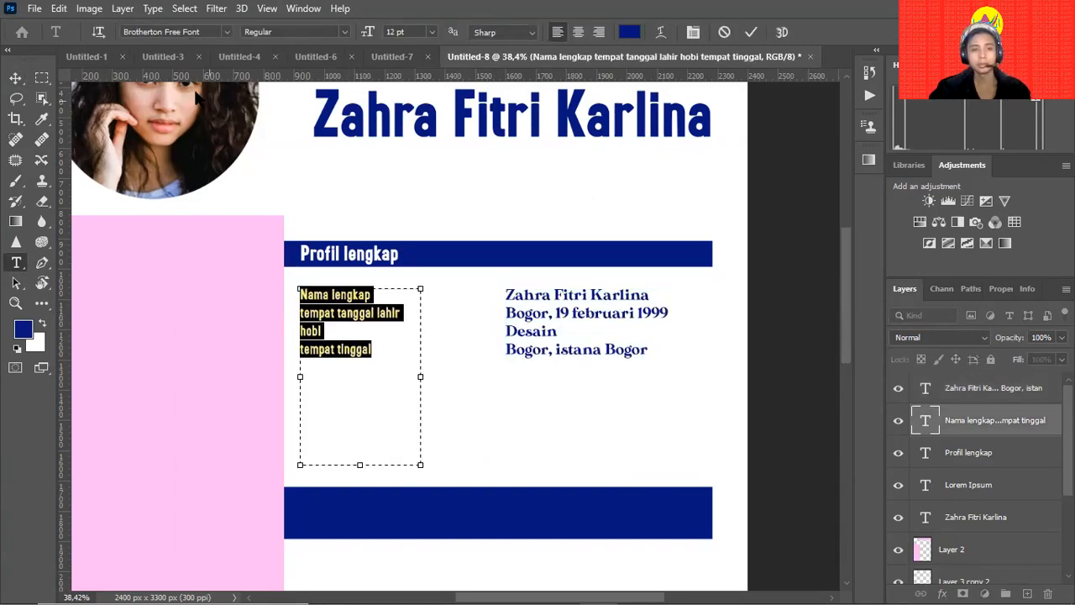
left_click(180, 31)
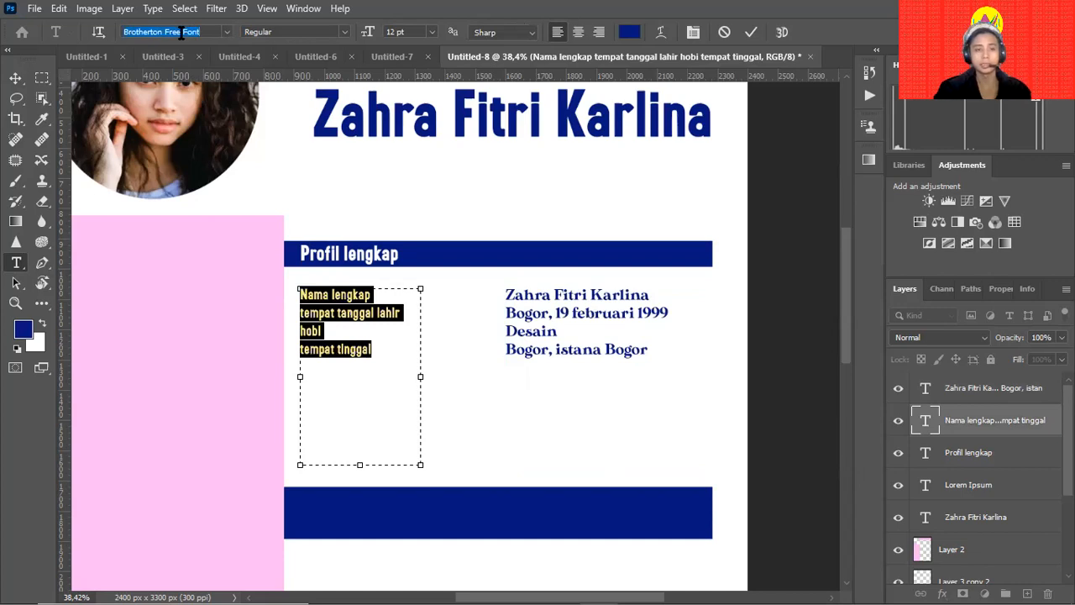
type("made")
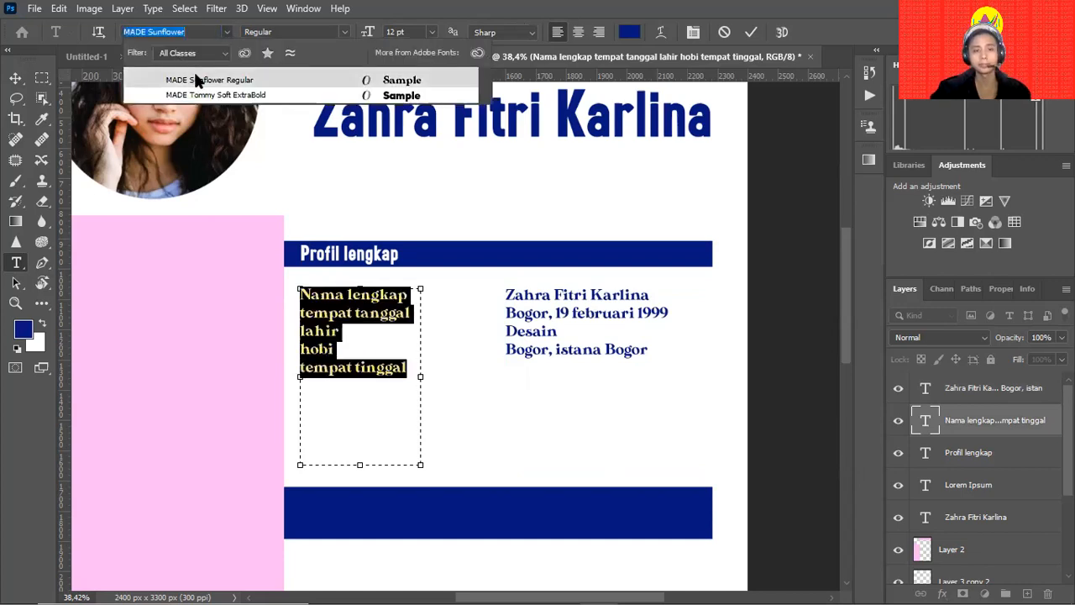
left_click(196, 79)
key("ctrl+Return")
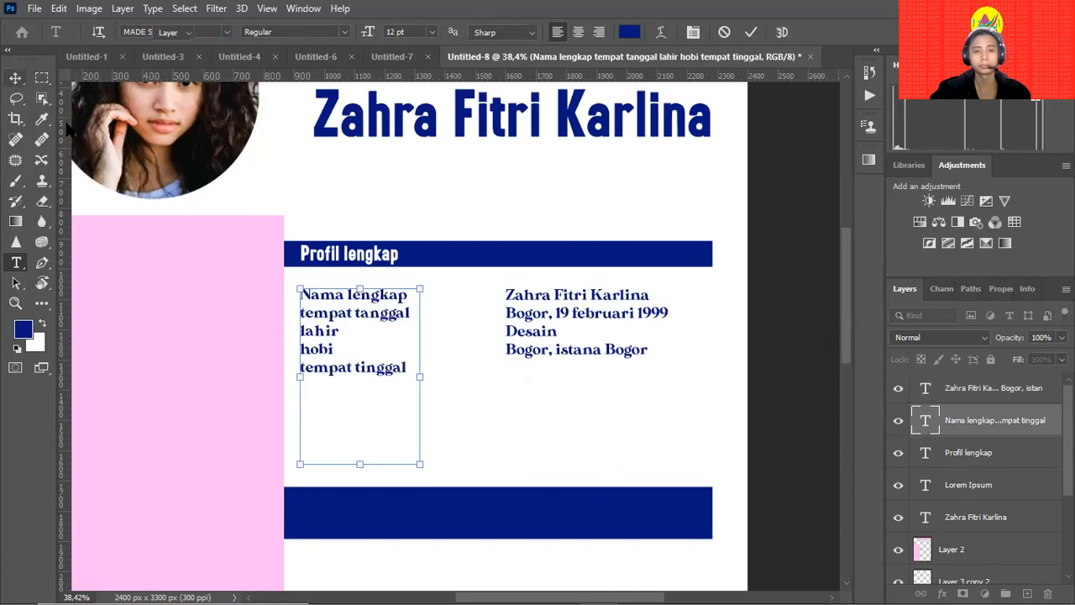
key("v")
Widen the labels text box so 'tempat tanggal lahir' fits on one line.
double_click(528, 358)
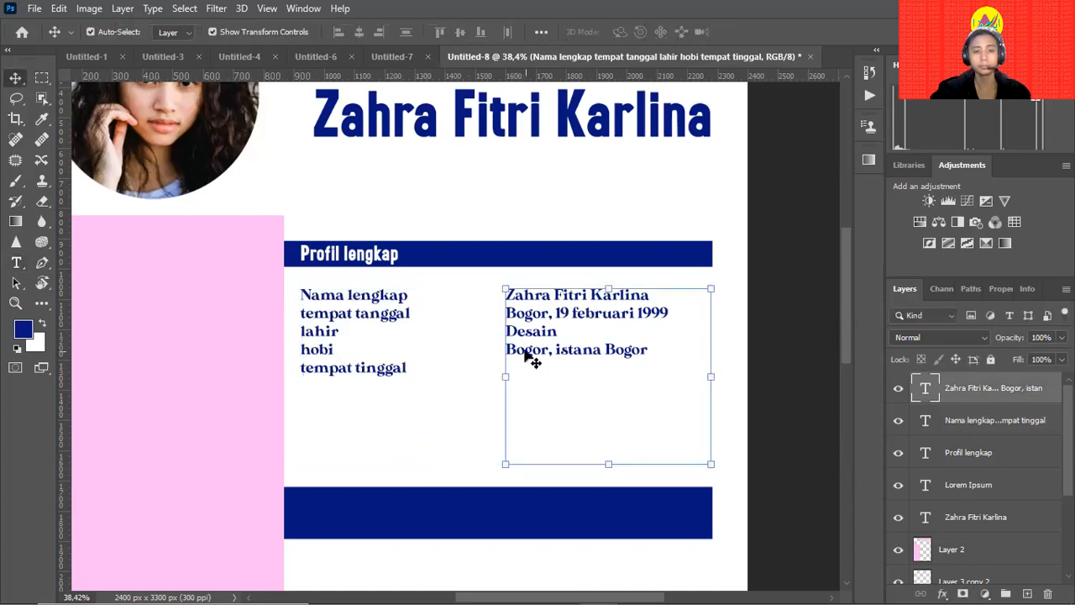
left_click(554, 348)
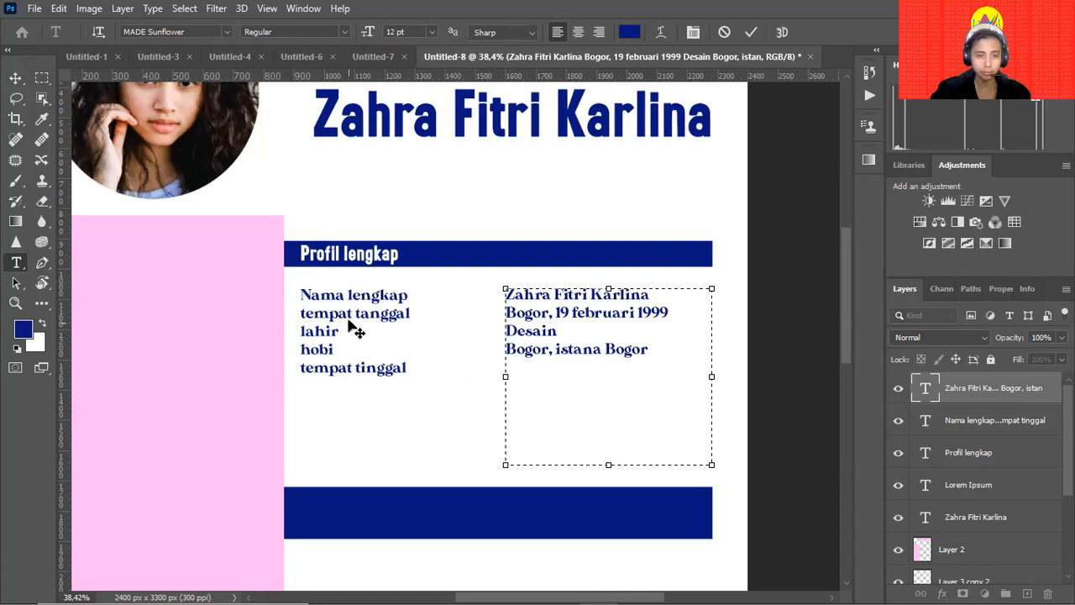
left_click(15, 78)
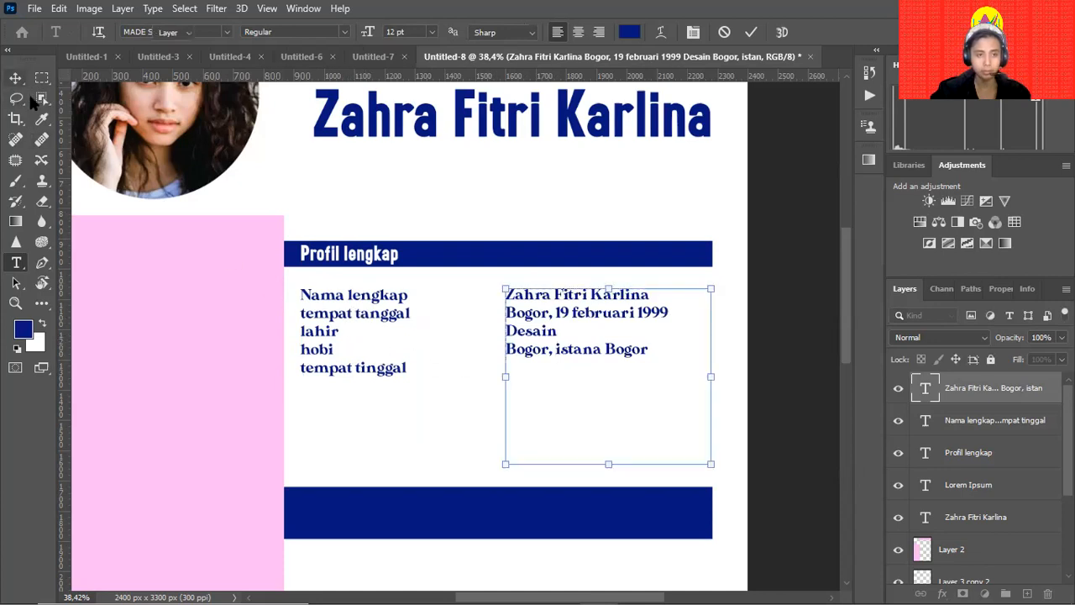
left_click(349, 315)
double_click(363, 306)
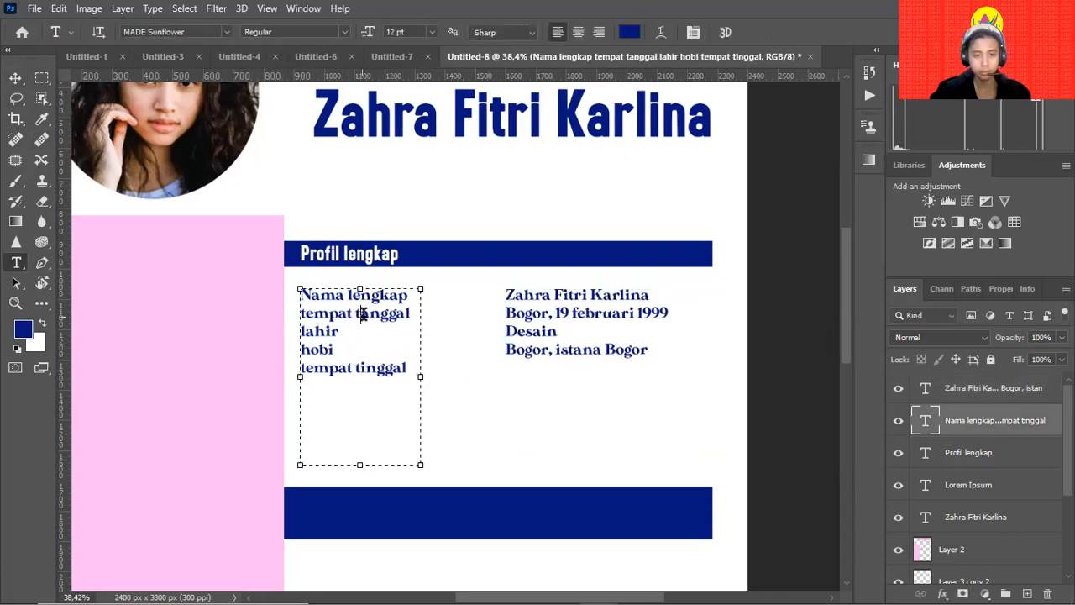
left_click_drag(422, 381, 475, 383)
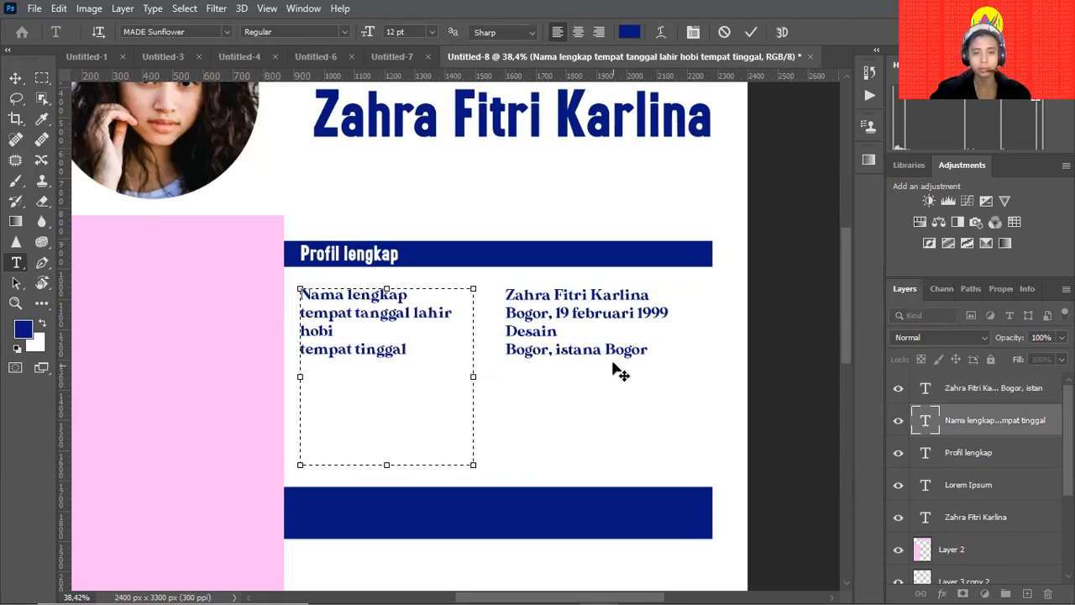
left_click(16, 79)
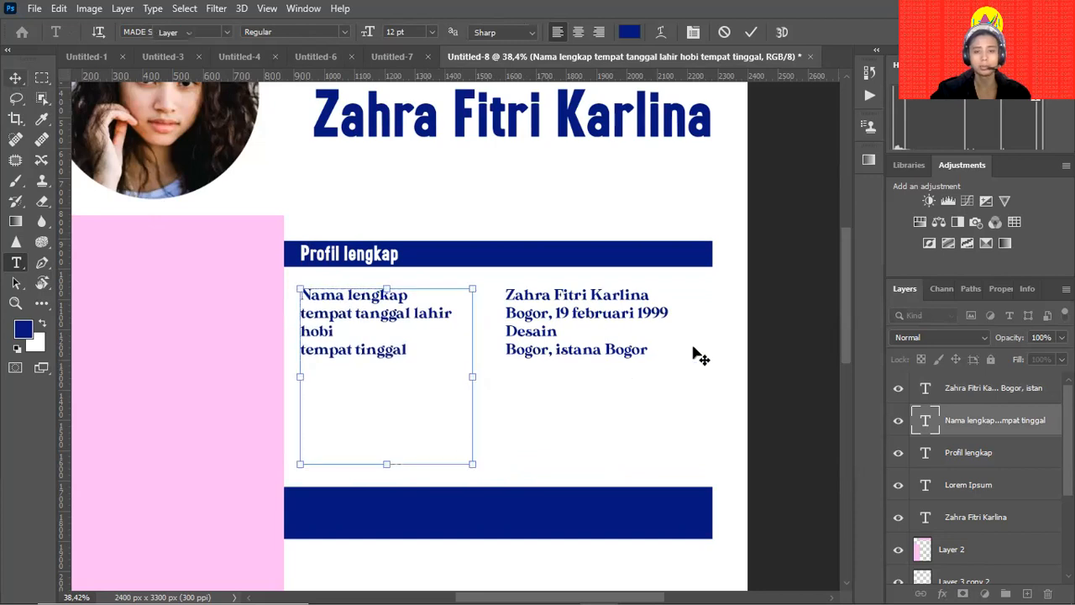
left_click(739, 357)
Move the lower navy bar up under the details and slim it to about 70% height.
left_click(561, 512)
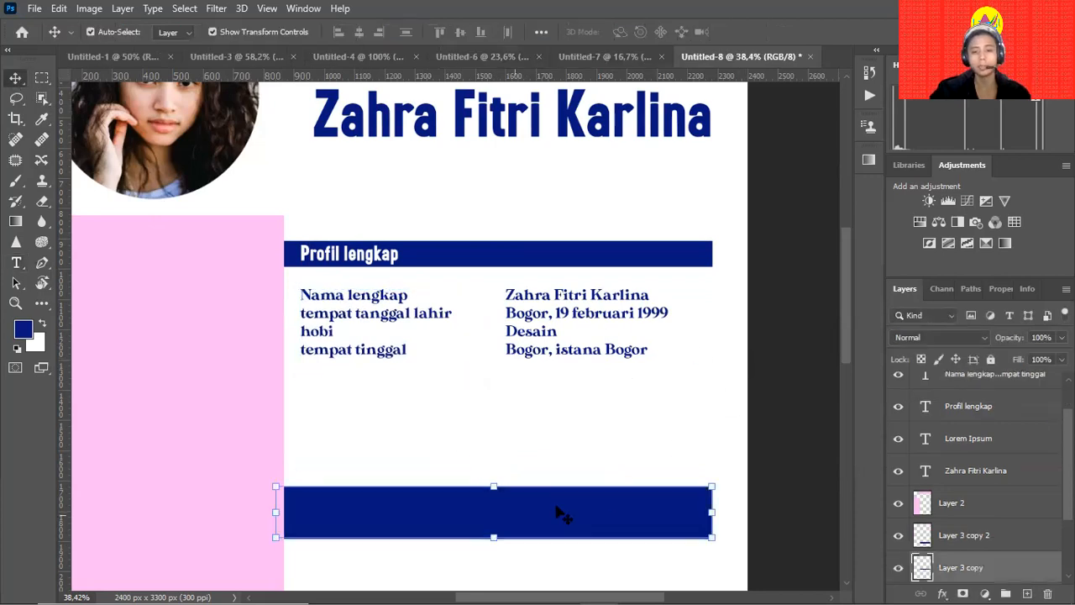
left_click_drag(557, 506, 499, 411)
key("ctrl+t")
key("ctrl+z")
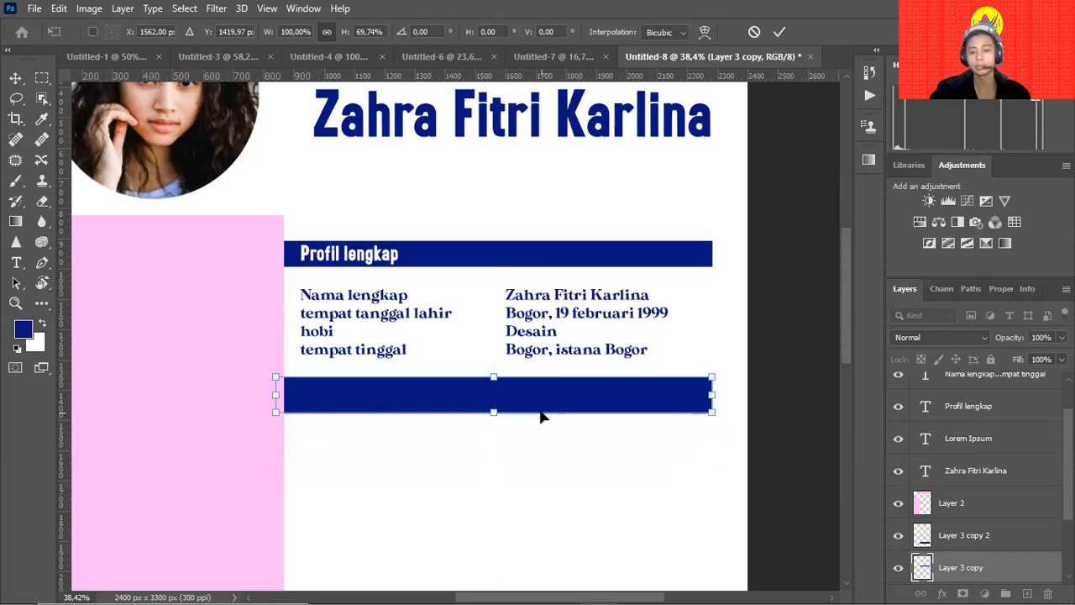
key("Return")
Try copying the Profil lengkap heading into the lower bar, then undo and reselect it.
left_click(378, 262)
left_click_drag(378, 262, 376, 405)
key("ctrl+z")
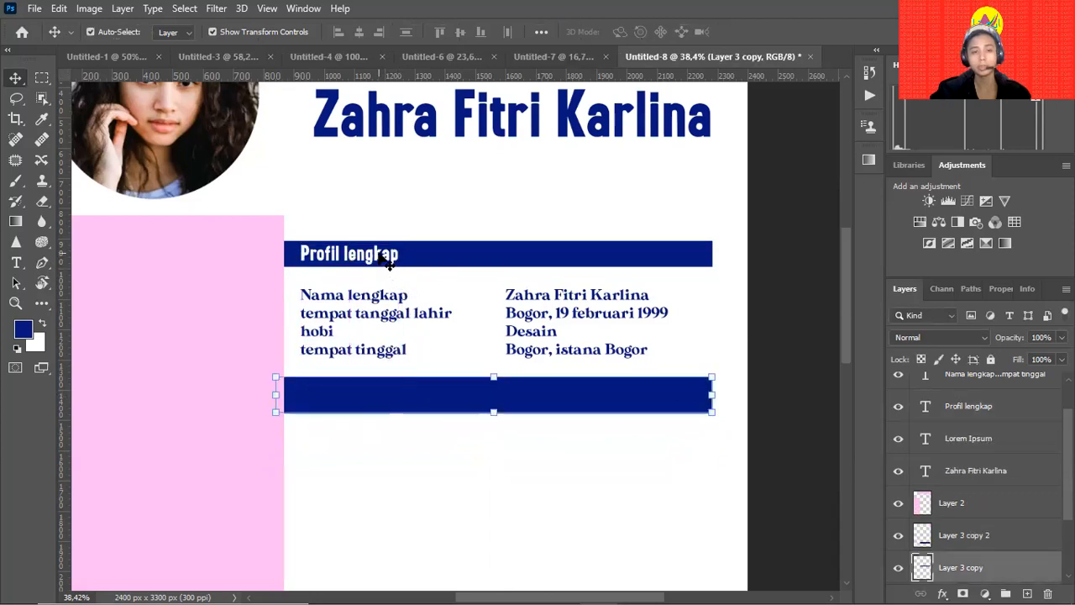
left_click(386, 261)
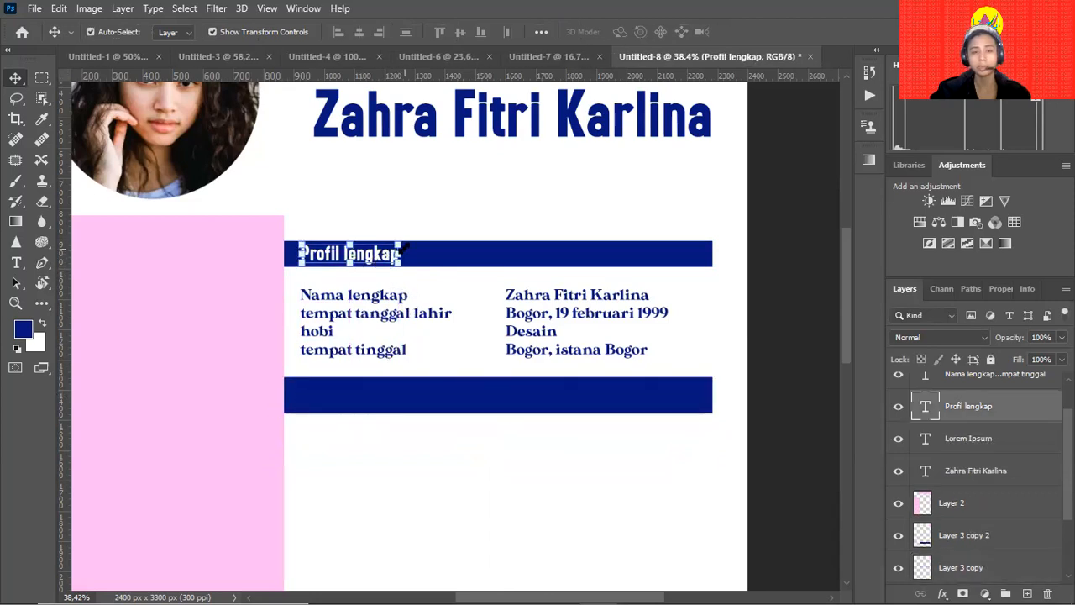
Copy the Profil lengkap heading onto the second navy bar and retype it as 'Riwayat Pendidikan'.
left_click_drag(382, 260, 375, 403)
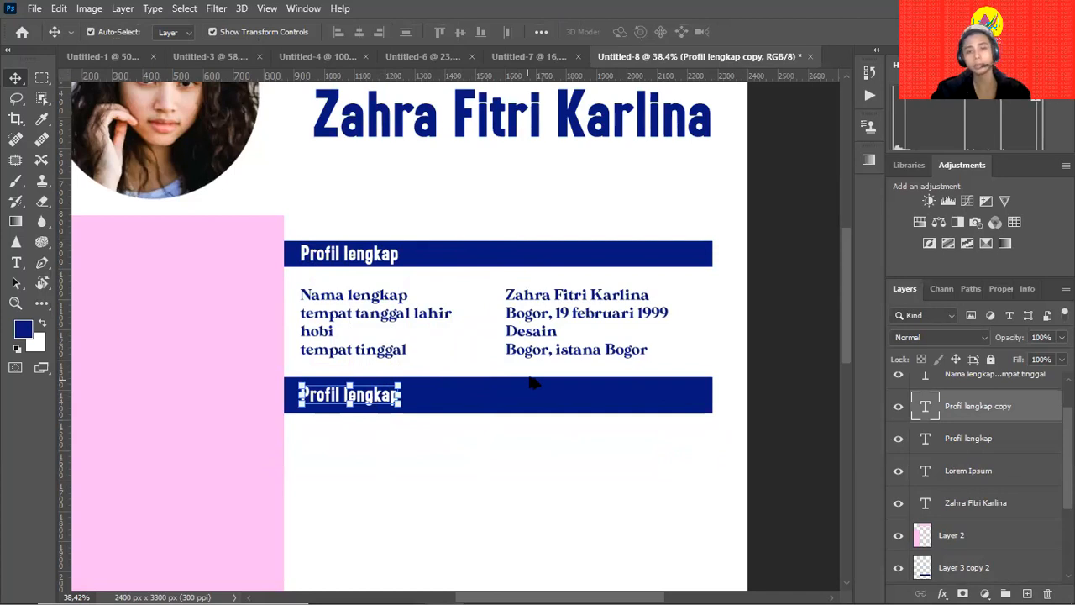
double_click(383, 392)
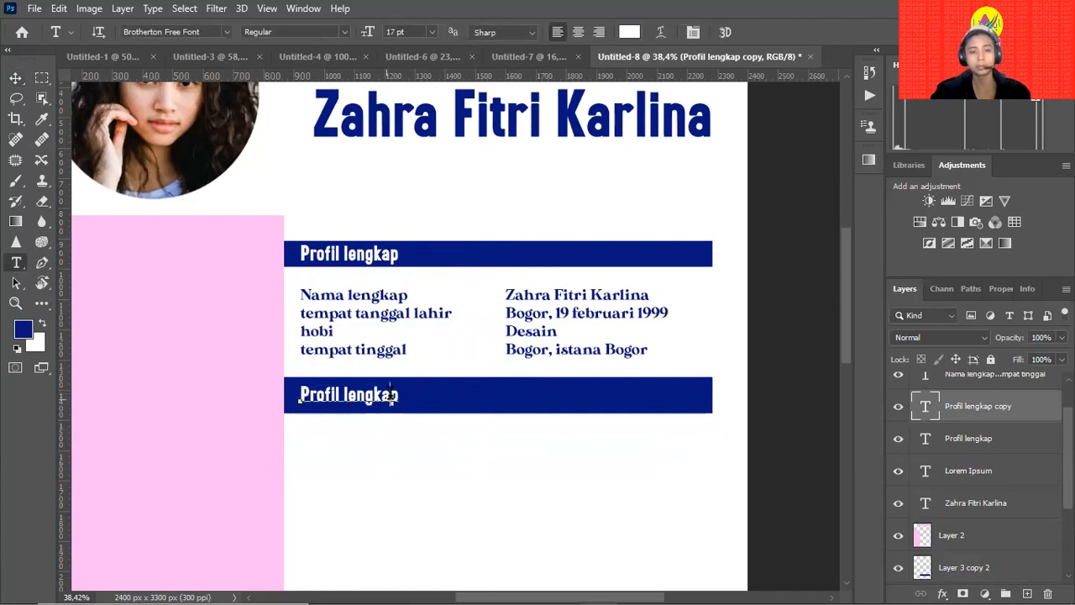
key("ctrl+a")
type("RIwayat Pe")
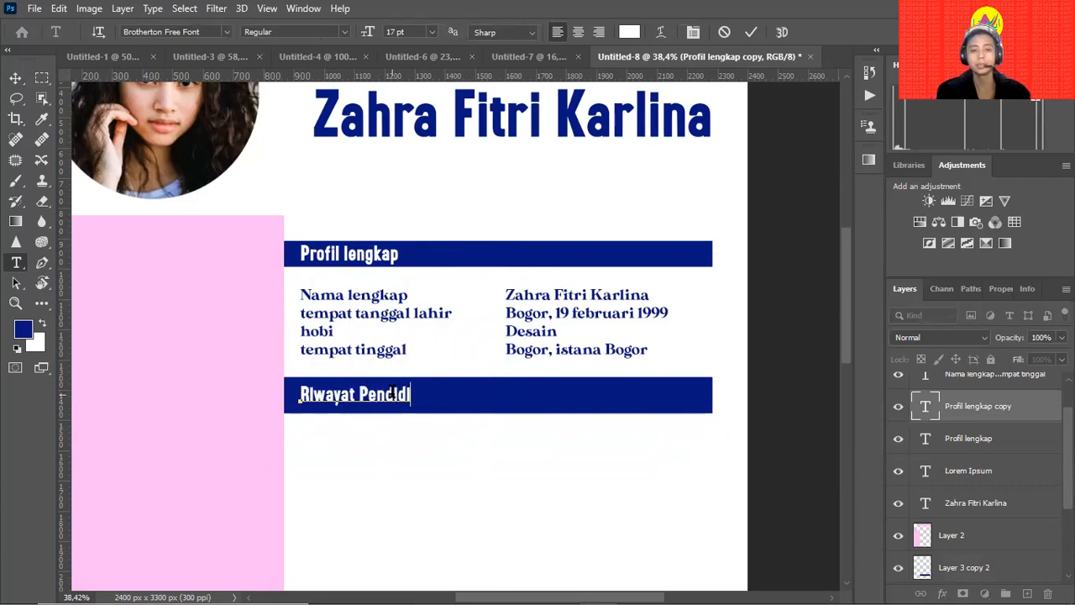
left_click(17, 78)
Reselect the Riwayat Pendidikan heading layer and reopen its text for editing.
left_click(564, 446)
left_click(401, 400)
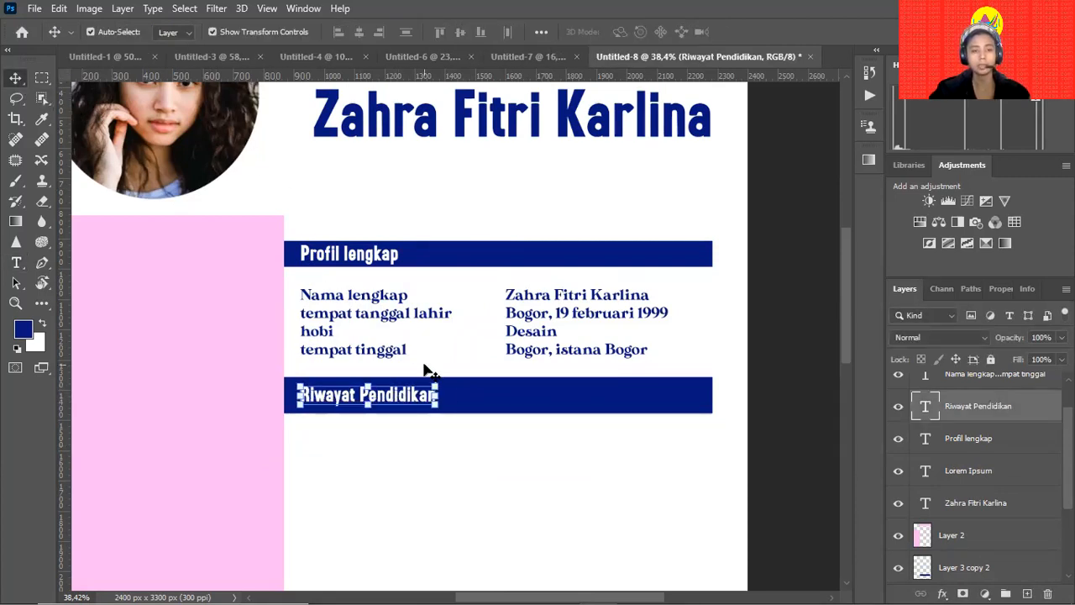
double_click(418, 394)
Set the Riwayat Pendidikan heading in MADE Tommy Soft ExtraBold.
key("ctrl+a")
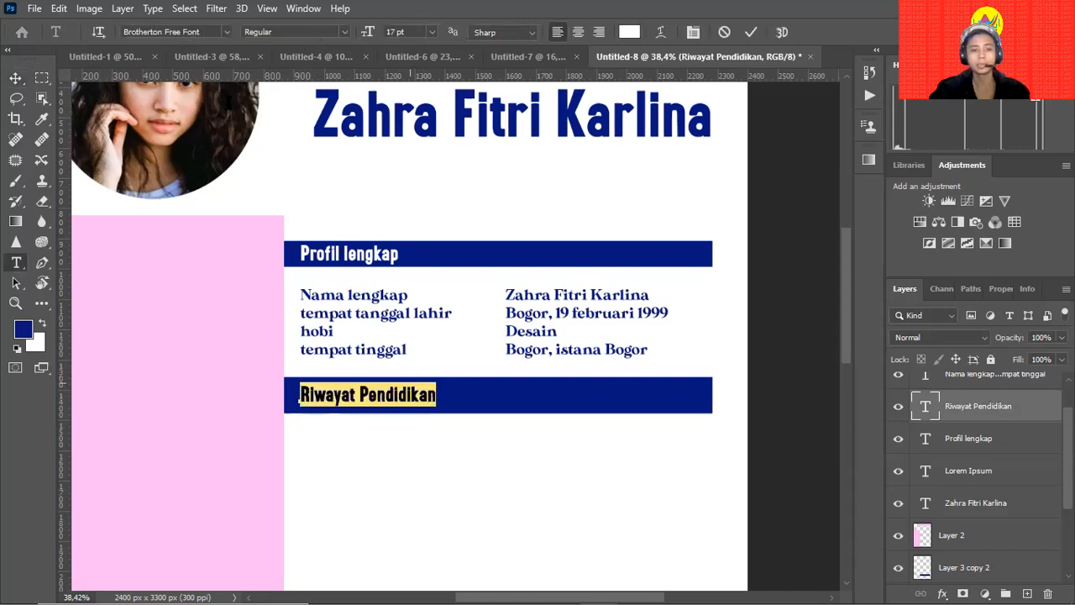
left_click(196, 32)
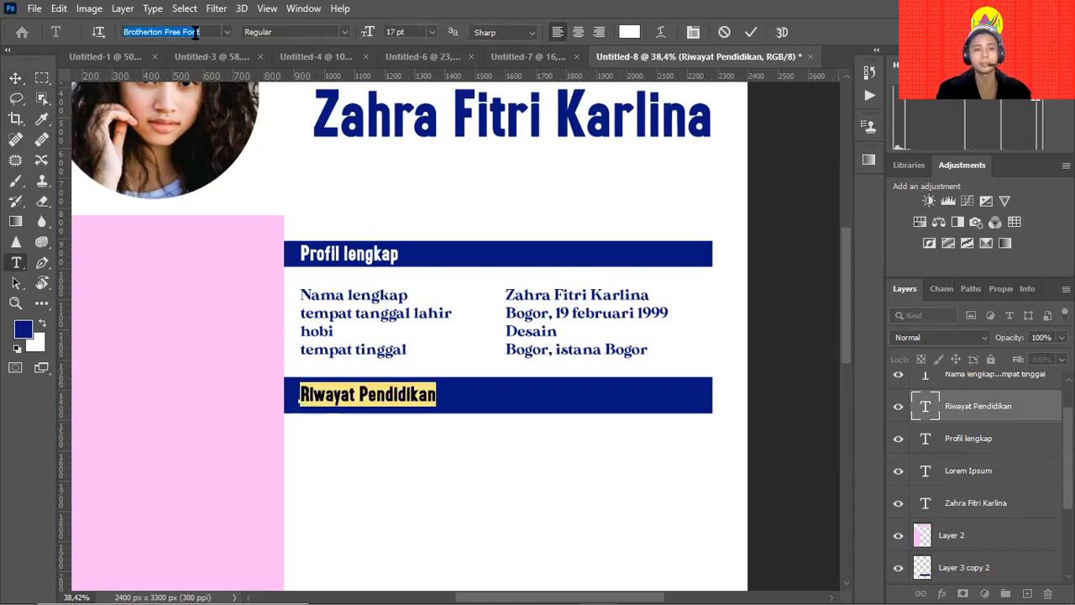
type("made")
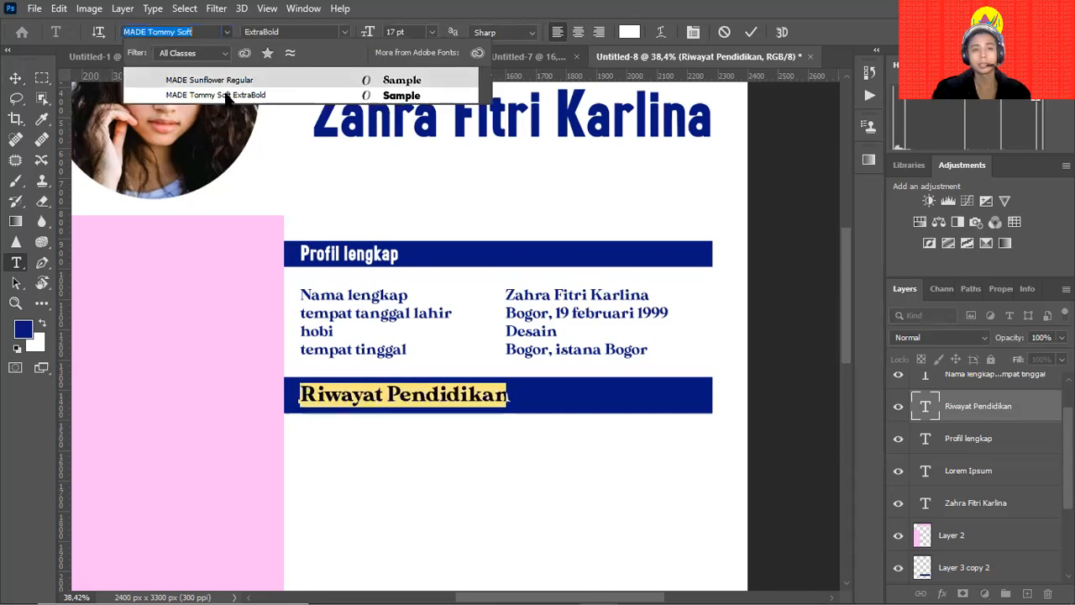
left_click(228, 96)
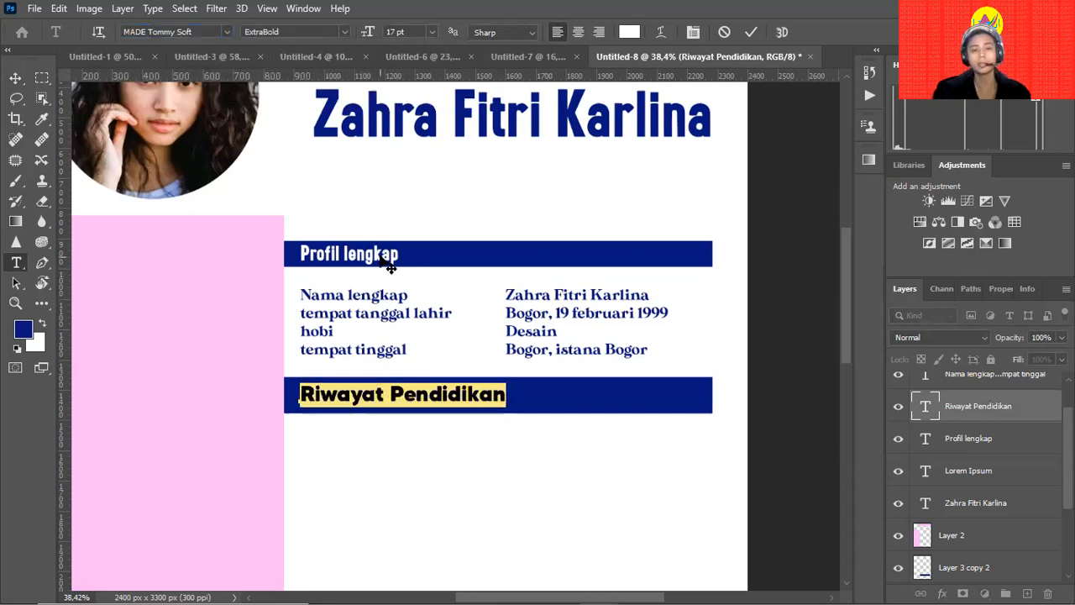
left_click(15, 77)
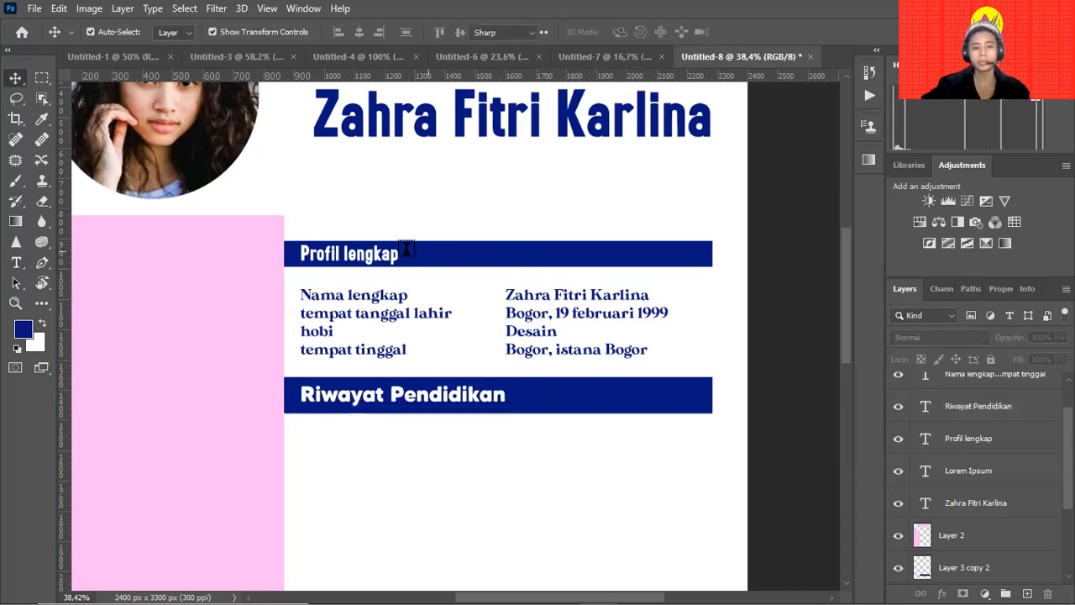
Set the Profil lengkap heading in MADE Tommy Soft ExtraBold to match.
left_click(393, 252)
key("ctrl+a")
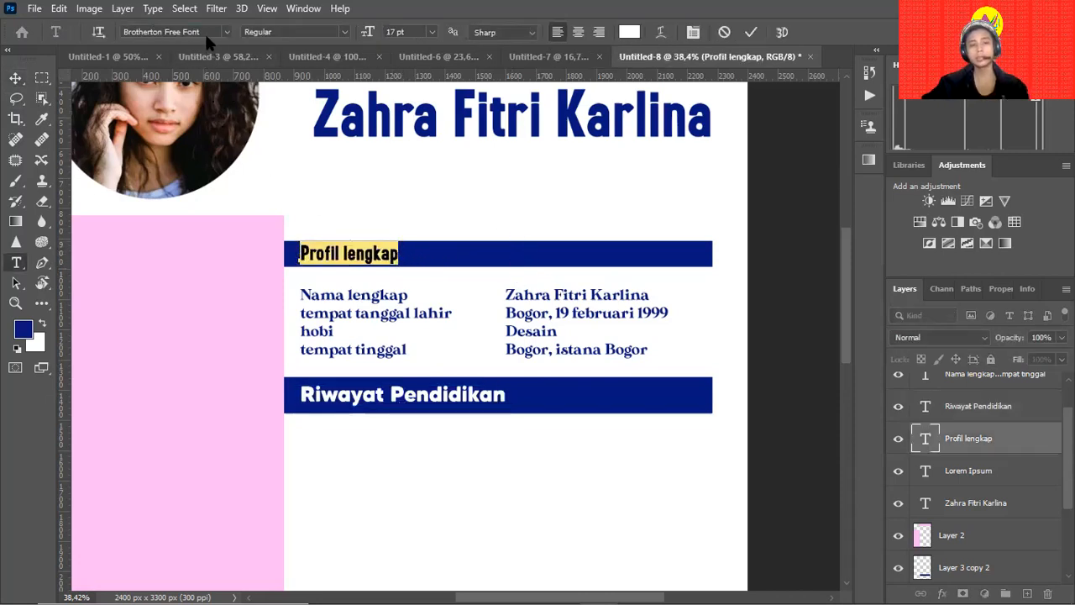
left_click(208, 31)
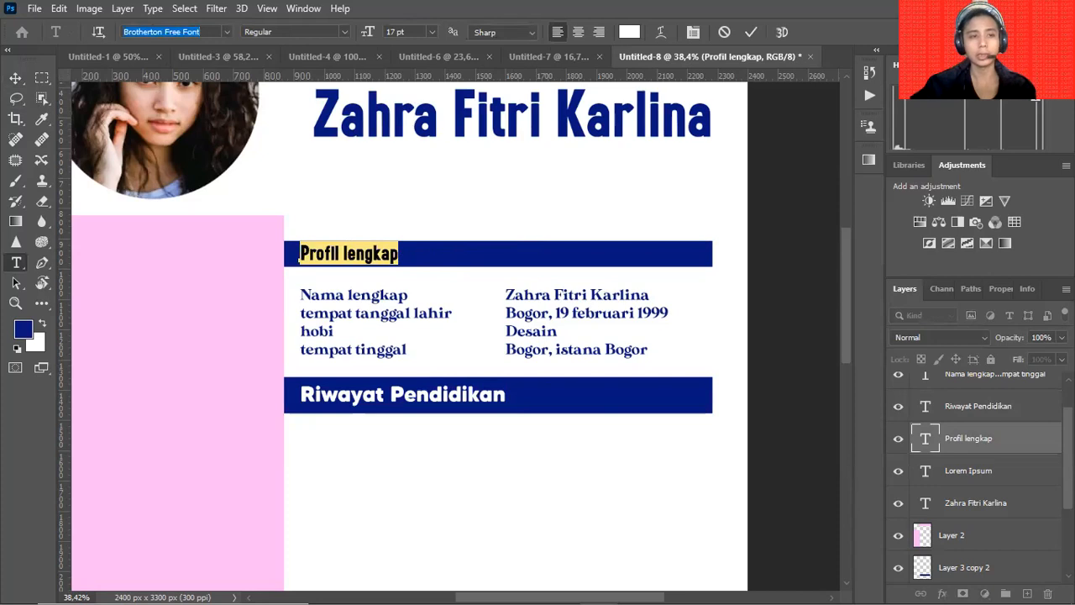
type("Made")
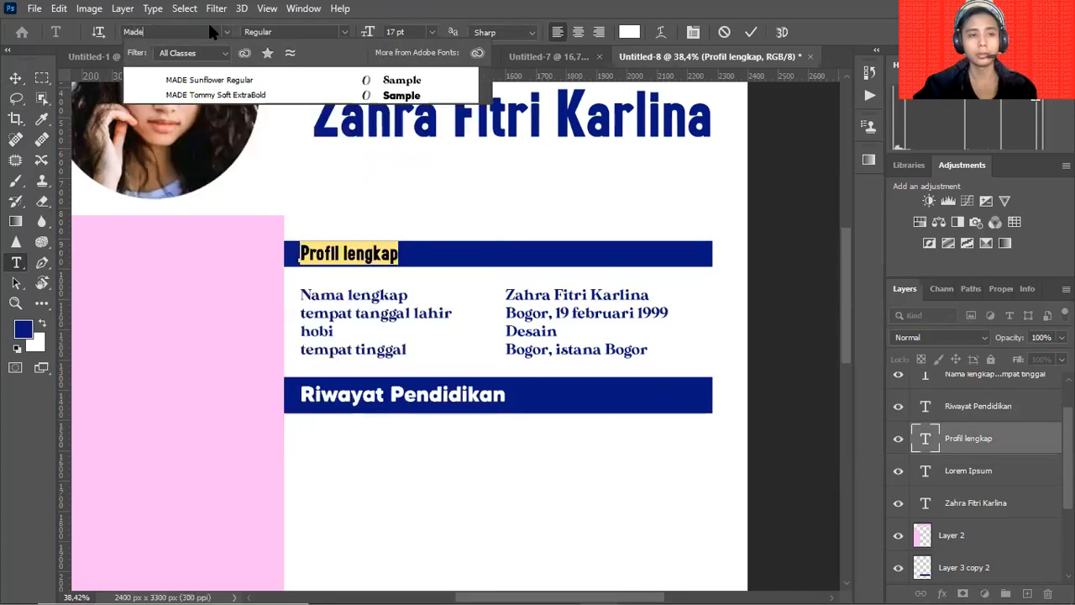
left_click(263, 96)
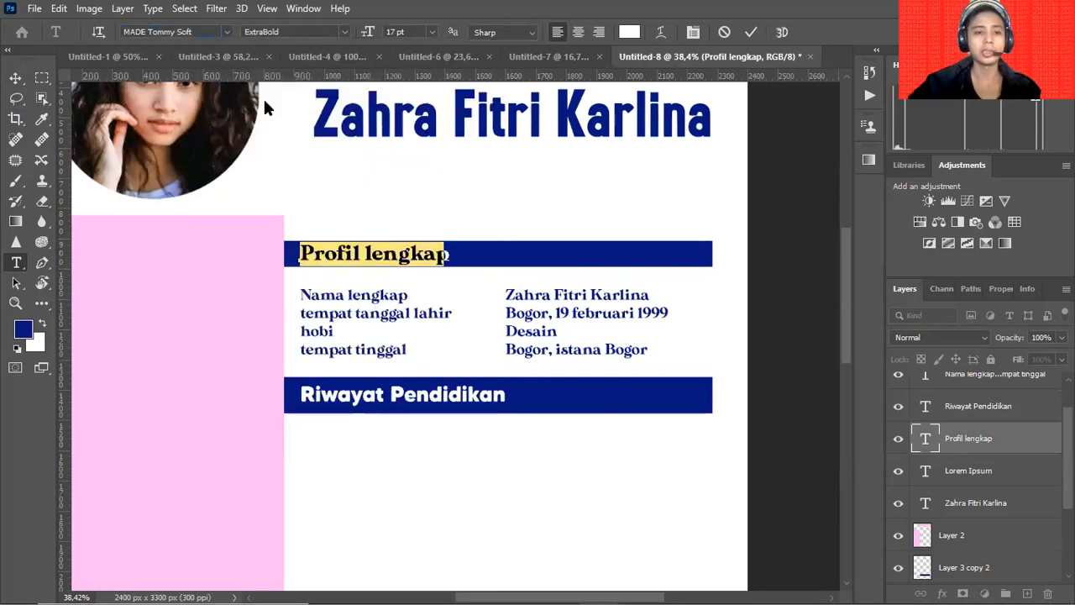
left_click(15, 78)
left_click(466, 217)
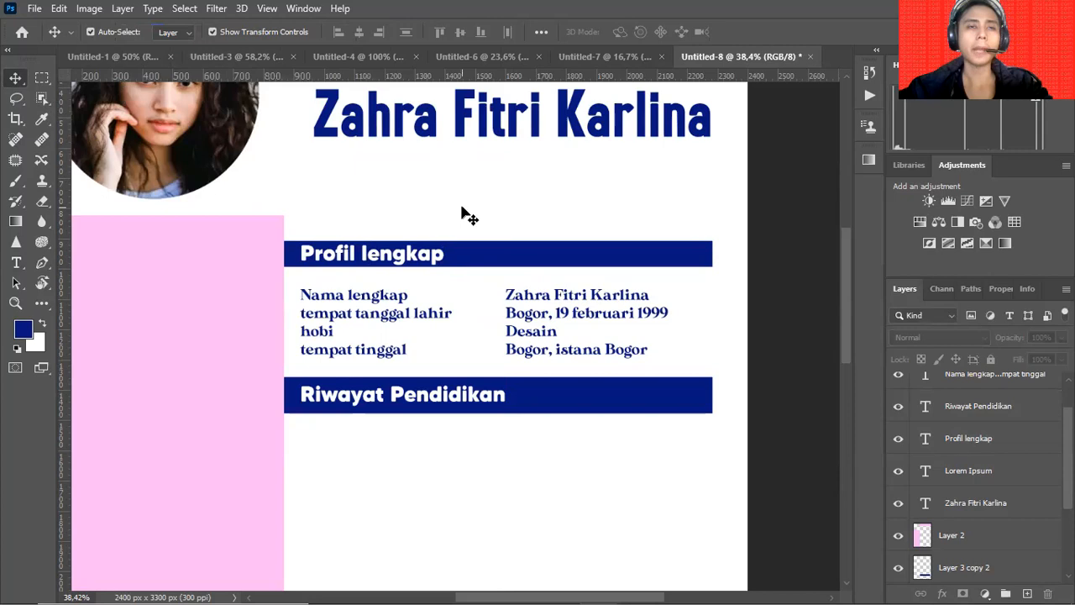
Delete the loose navy bar near the bottom of the page.
left_click_drag(535, 228, 546, 303)
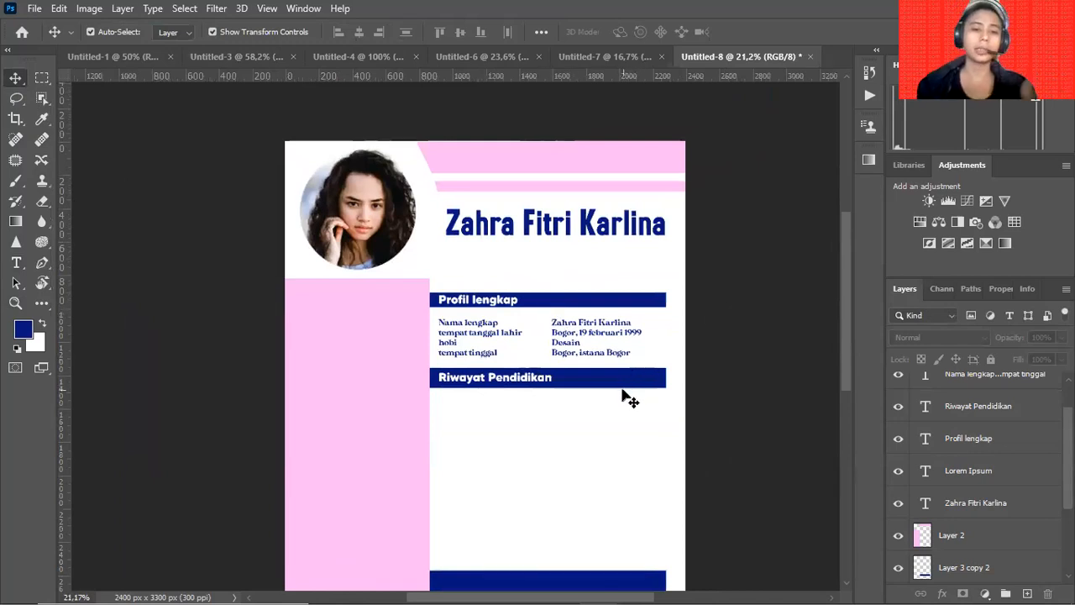
scroll(623, 396, "down", 5)
left_click(602, 496)
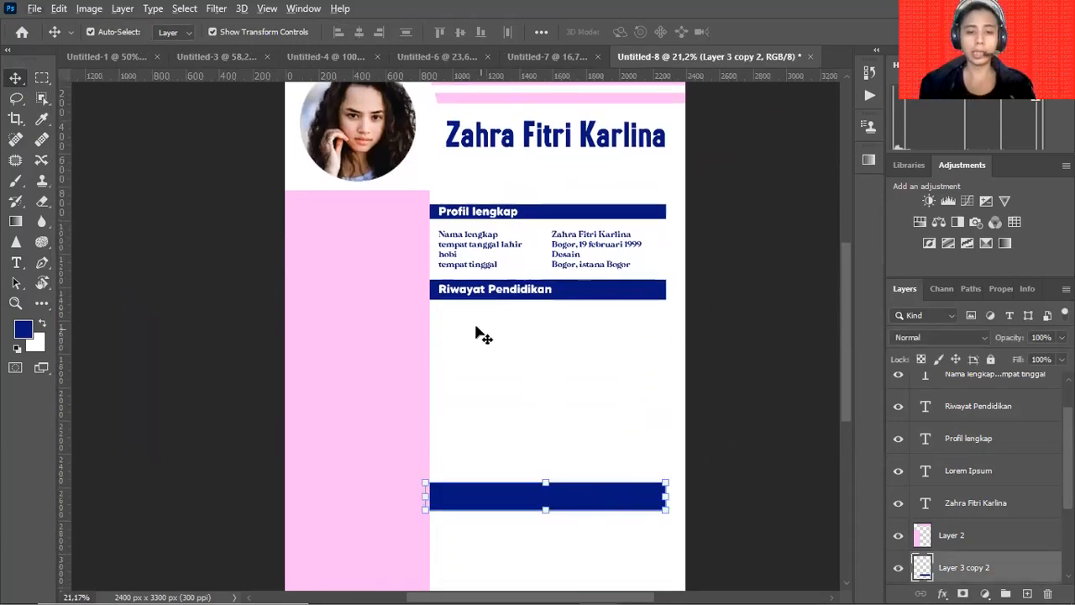
left_click_drag(578, 496, 573, 402)
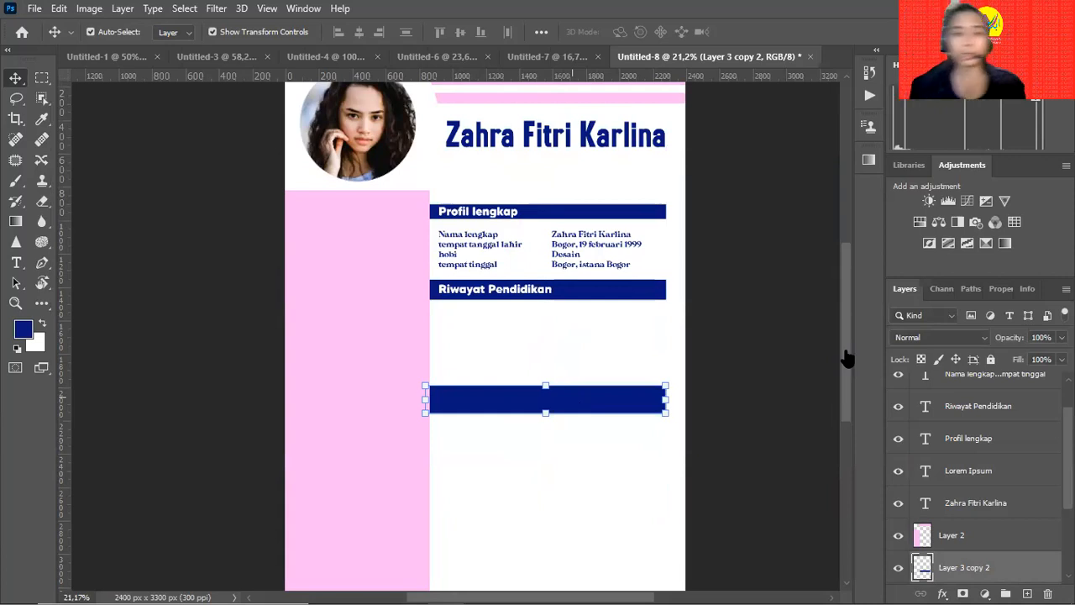
double_click(536, 293)
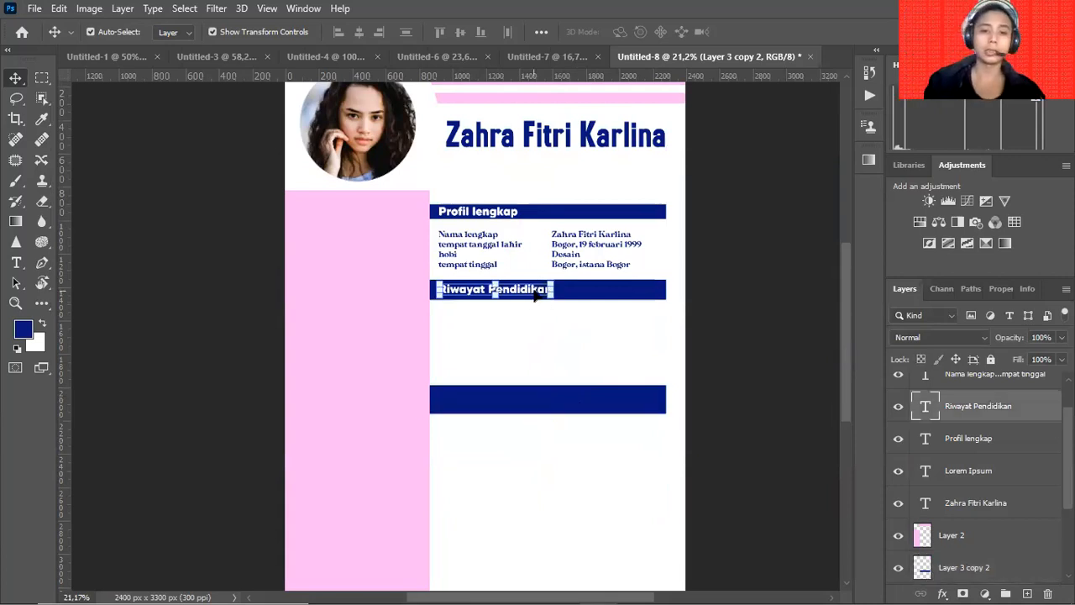
left_click(544, 403)
key("Delete")
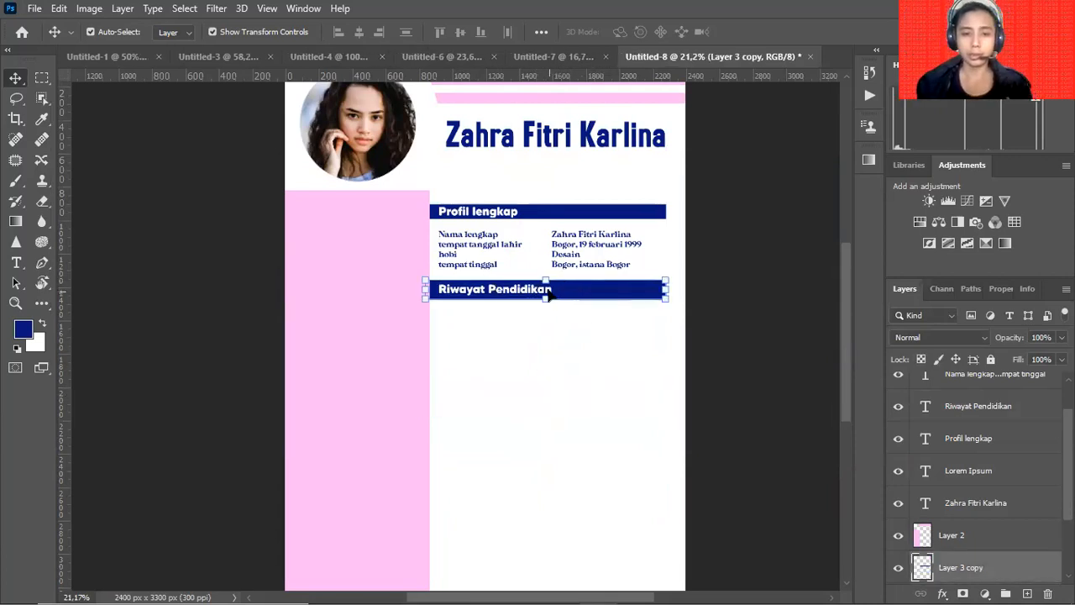
Duplicate the Riwayat Pendidikan heading and bar further down and retype the copy as 'Organisasi'.
left_click(550, 293)
left_click(600, 296, "shift")
left_click_drag(600, 296, 606, 418)
key("t")
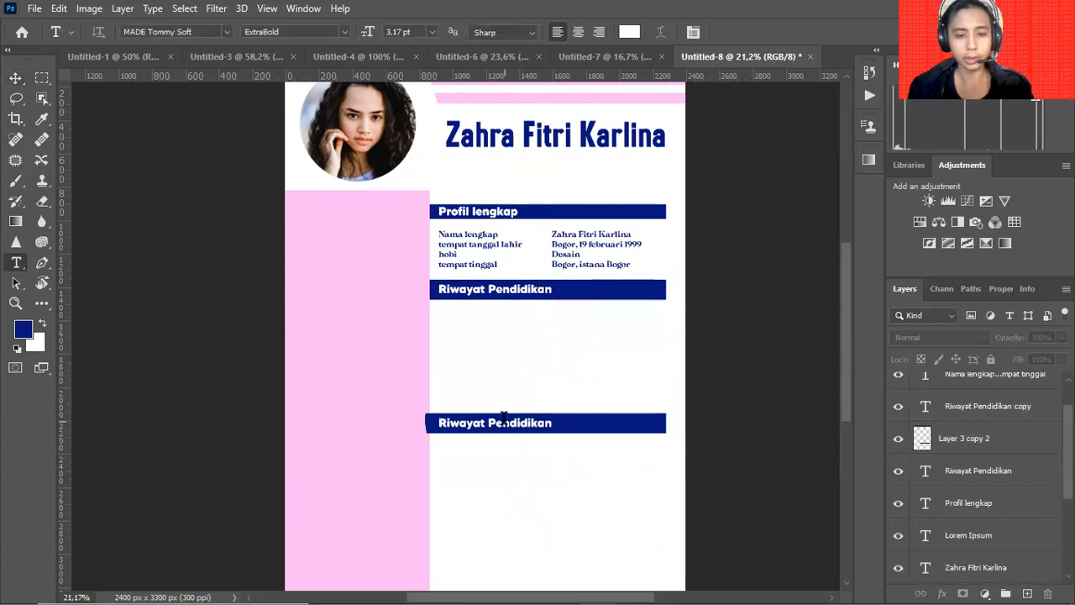
triple_click(504, 422)
type("Organisasi")
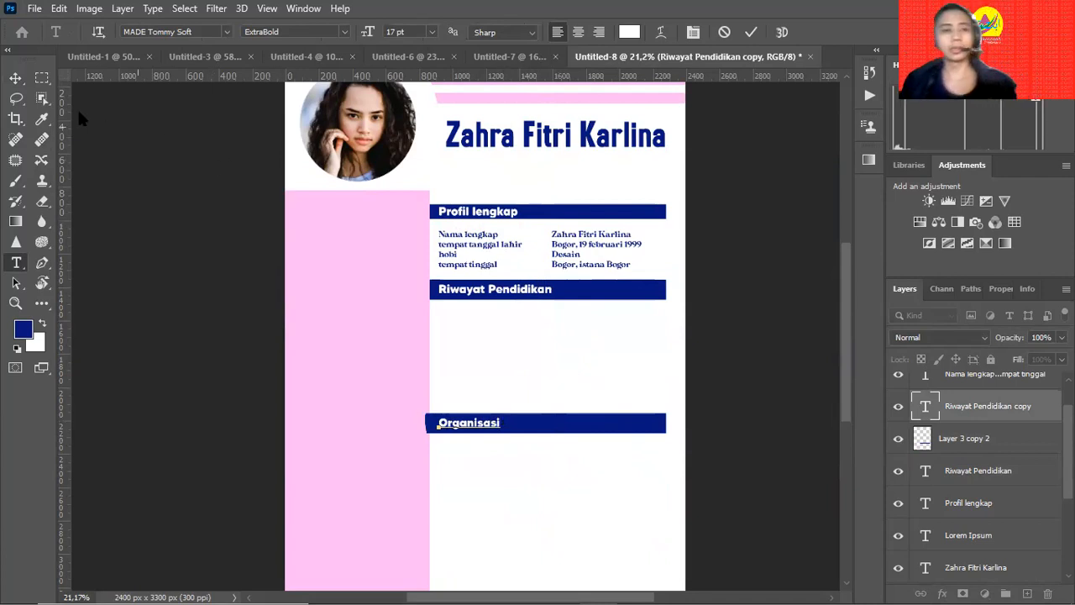
left_click(15, 77)
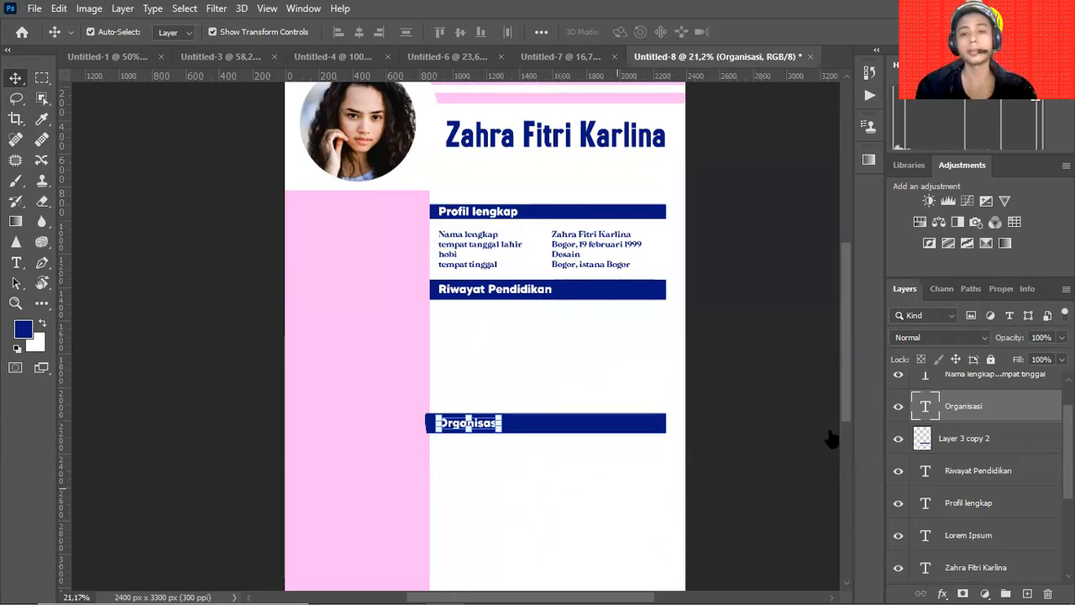
left_click(727, 336)
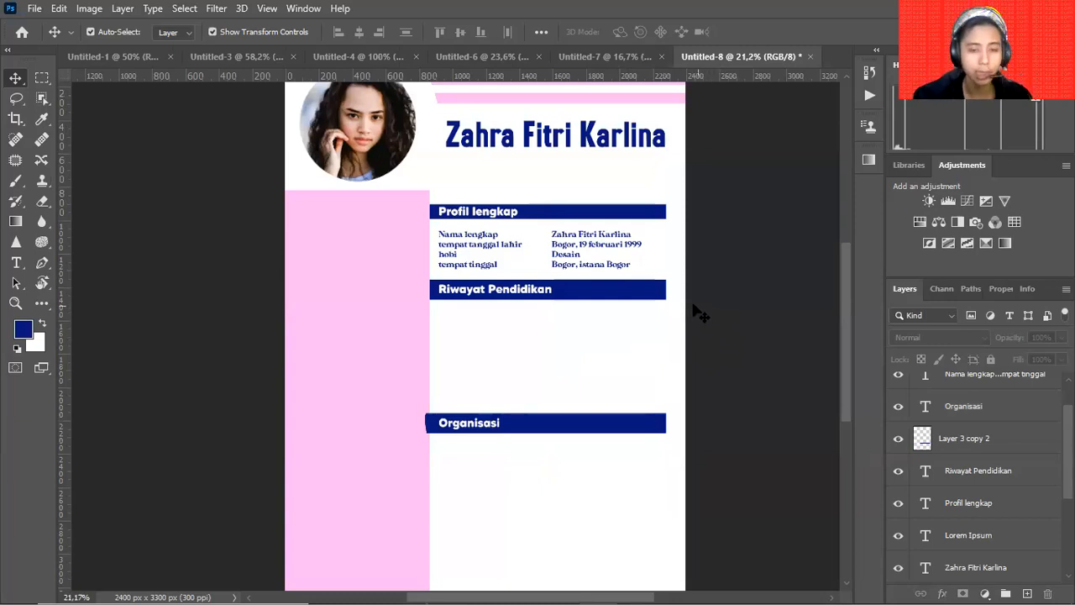
Draw a small 67 × 67 px elliptical selection on the Riwayat Pendidikan bar's right end.
key("a")
left_click(651, 298)
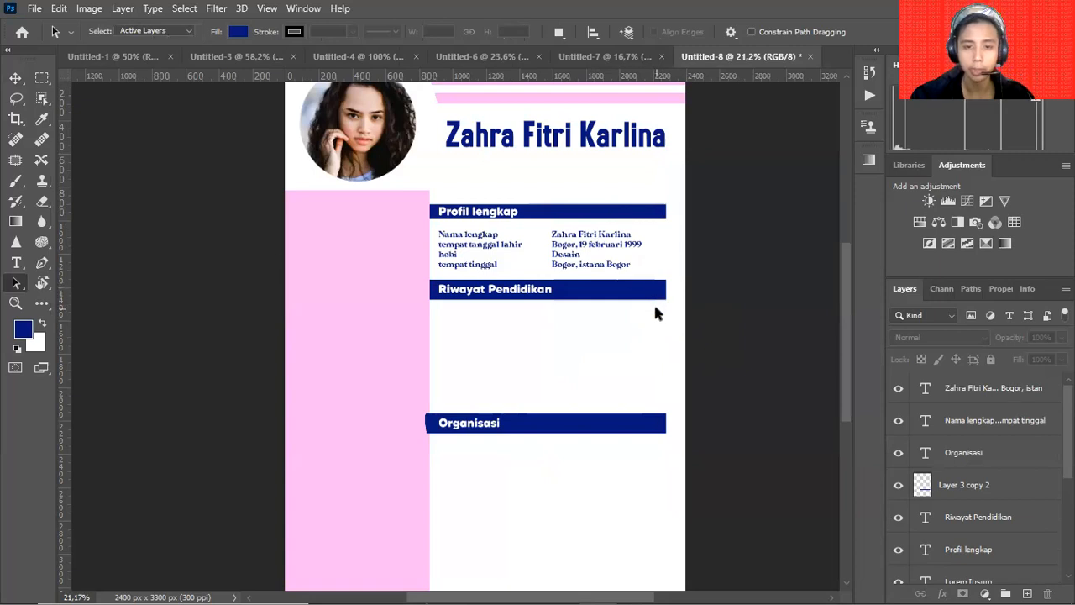
key("l")
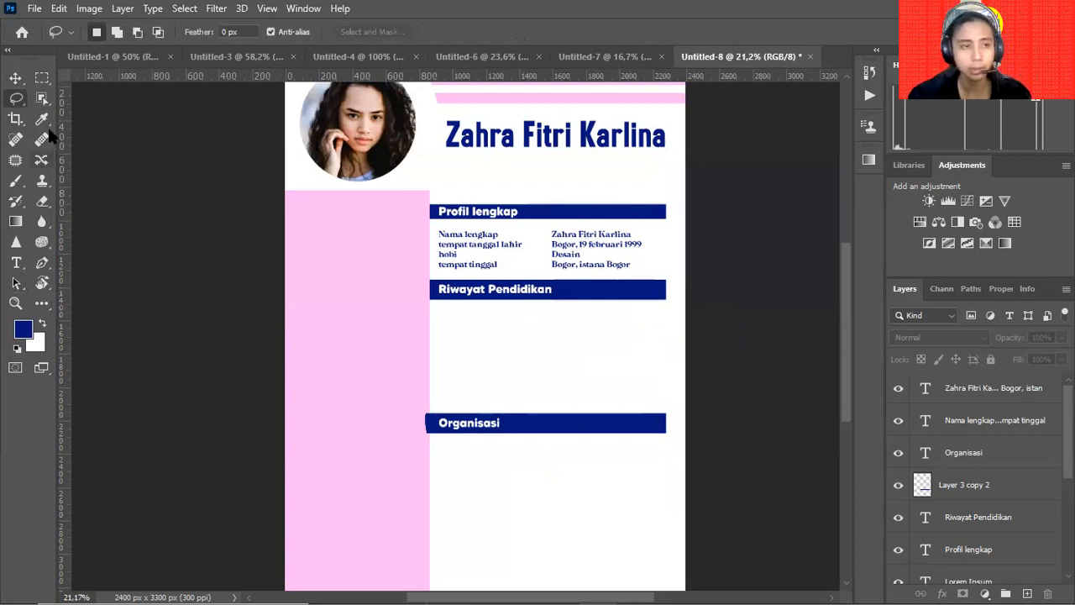
left_click(41, 79)
right_click(40, 82)
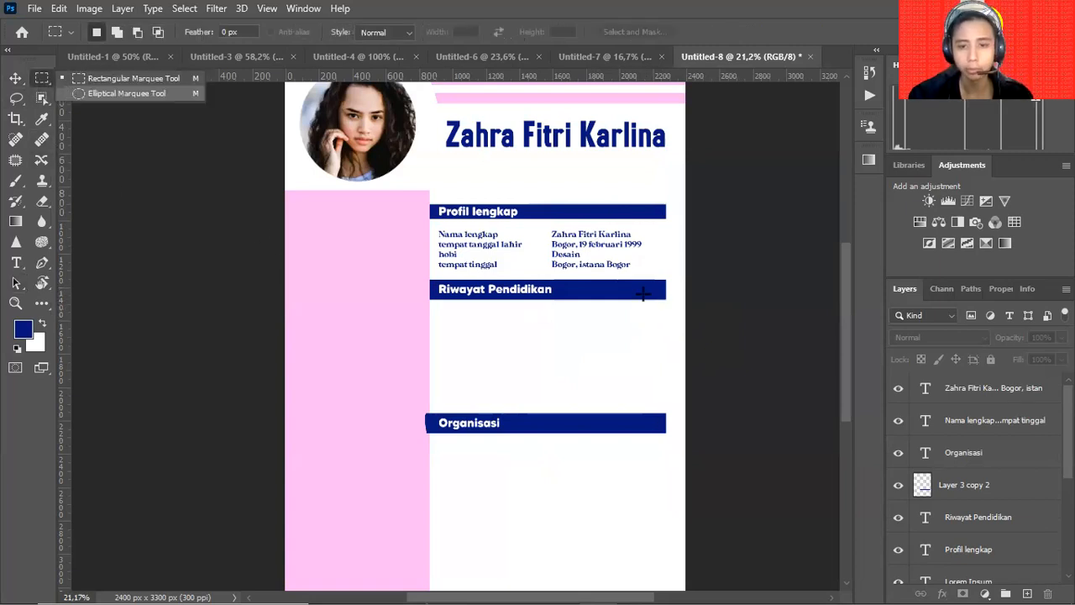
left_click(126, 93)
left_click_drag(646, 279, 664, 293)
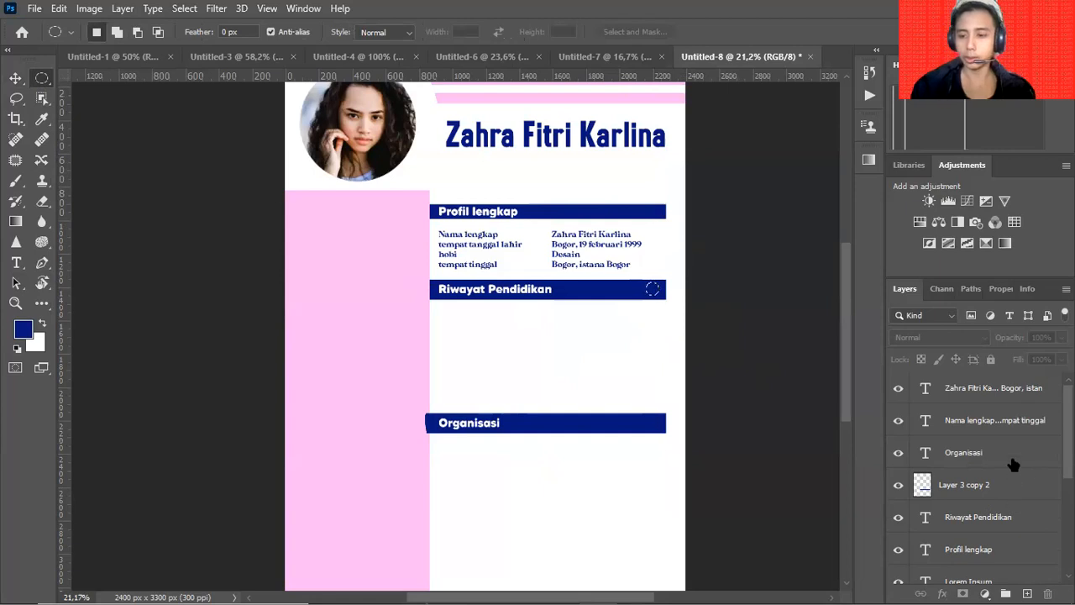
left_click(1012, 396)
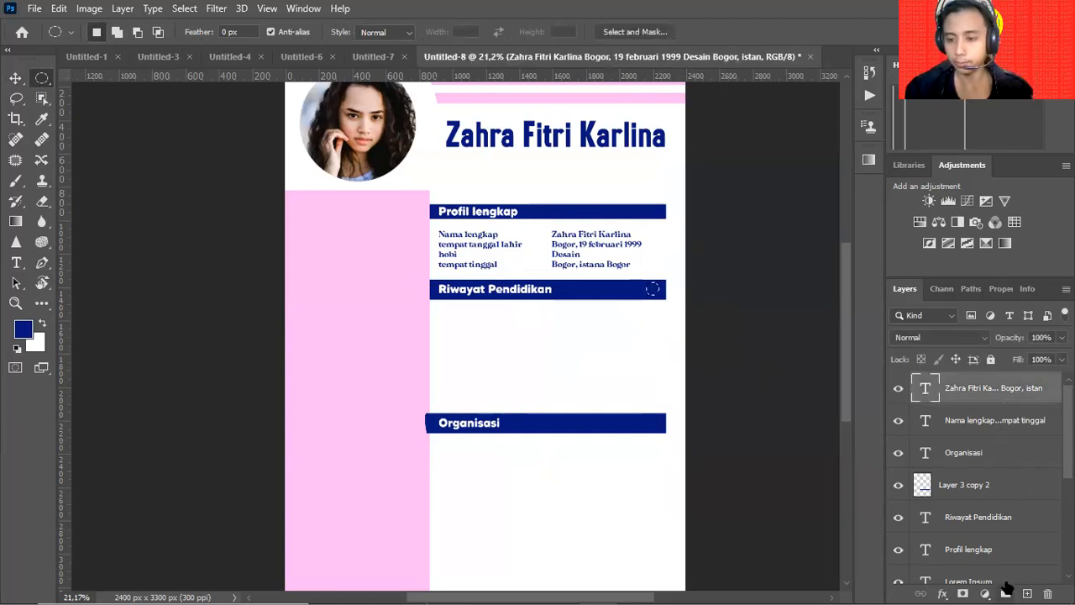
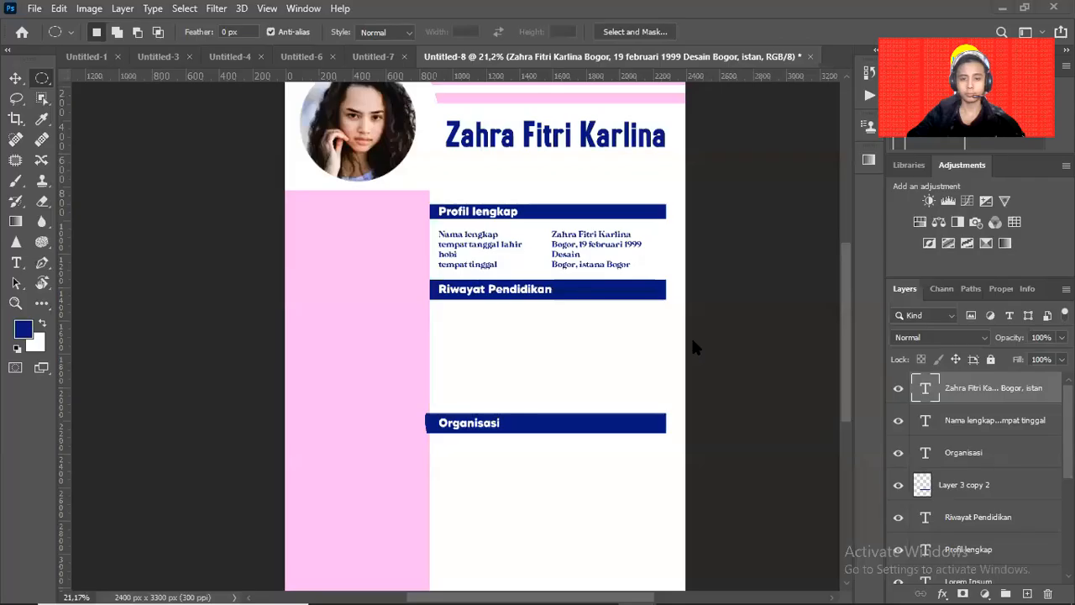
Alt-drag a copy of the Nama lengkap / tempat tanggal lahir / hobi / tempat tinggal labels below Riwayat Pendidikan.
left_click_drag(684, 420, 606, 331)
key("v")
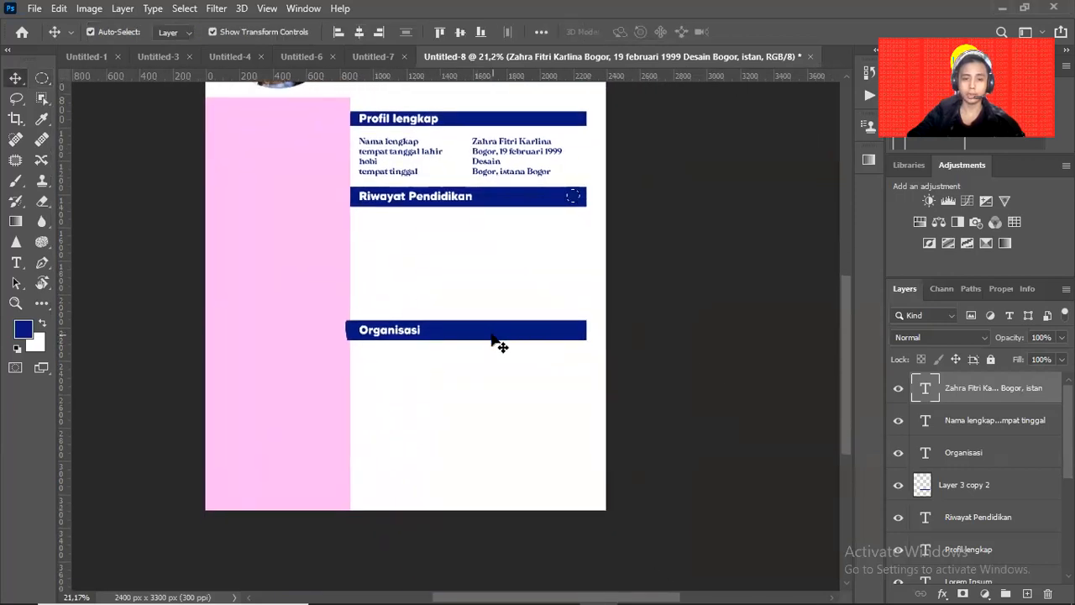
left_click(496, 340)
left_click(678, 286)
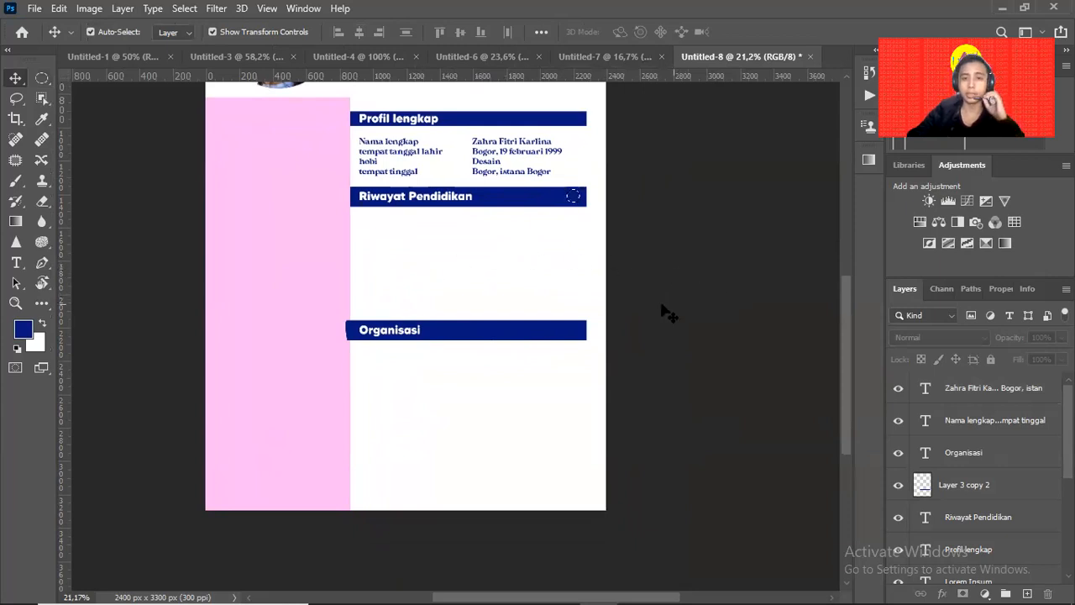
left_click(404, 160)
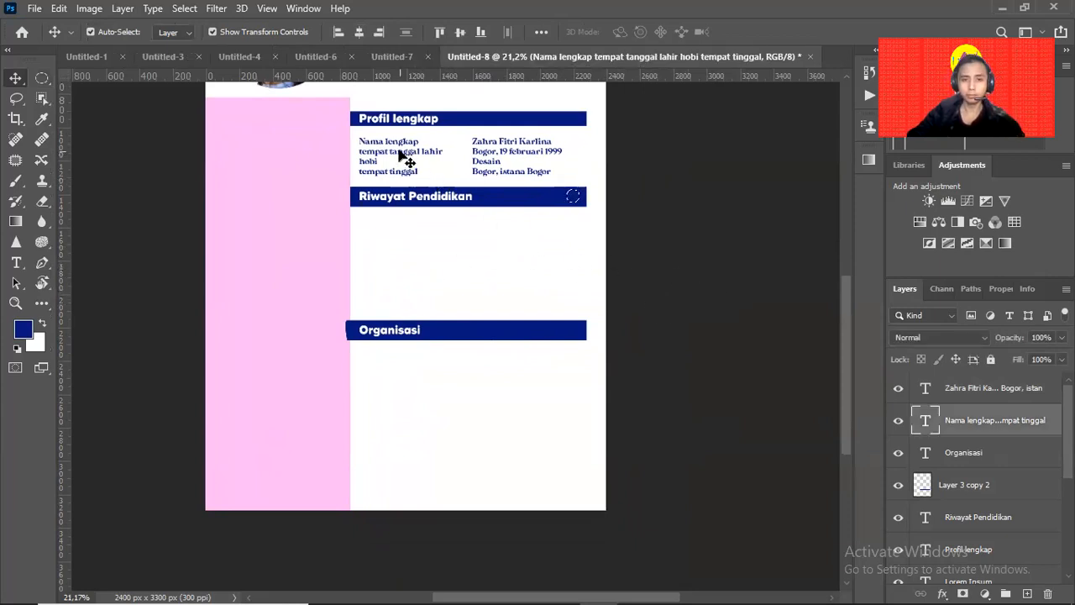
key("z")
left_click_drag(384, 193, 425, 178)
left_click_drag(413, 151, 396, 292)
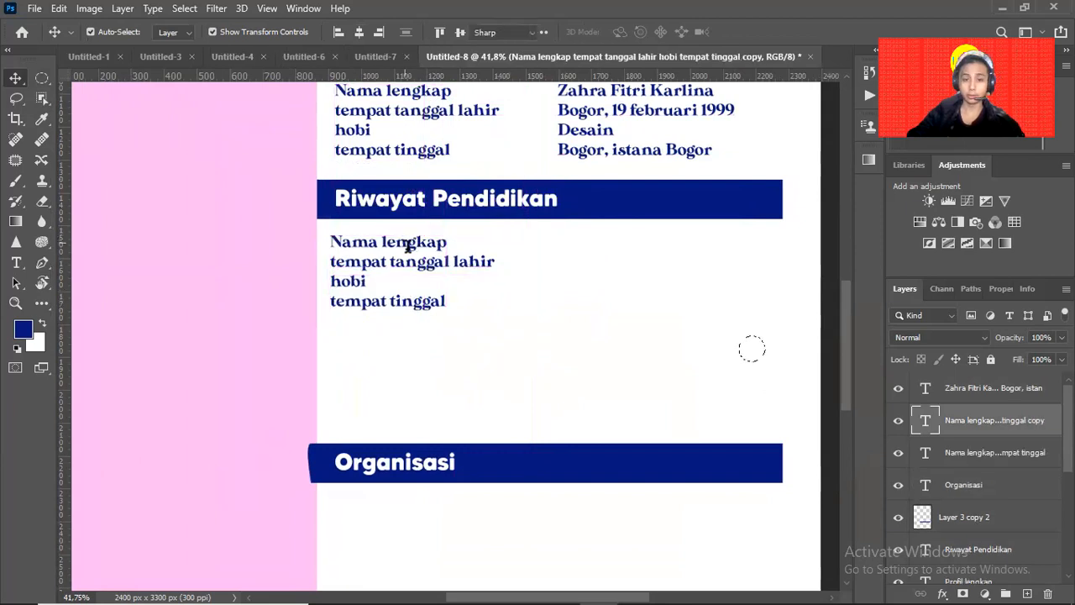
Clear out the text of the copied label block.
double_click(409, 249)
type("aosdkaowkd")
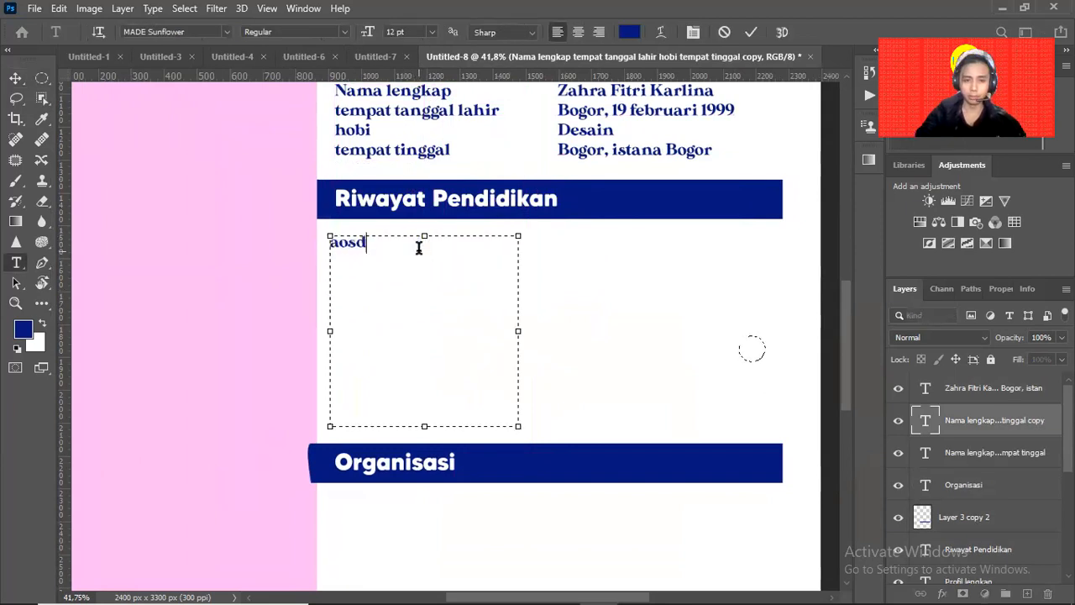
key("BackSpace")
key("BackSpace")
key("BackSpace")
key("BackSpace")
key("BackSpace")
key("BackSpace")
key("BackSpace")
key("BackSpace")
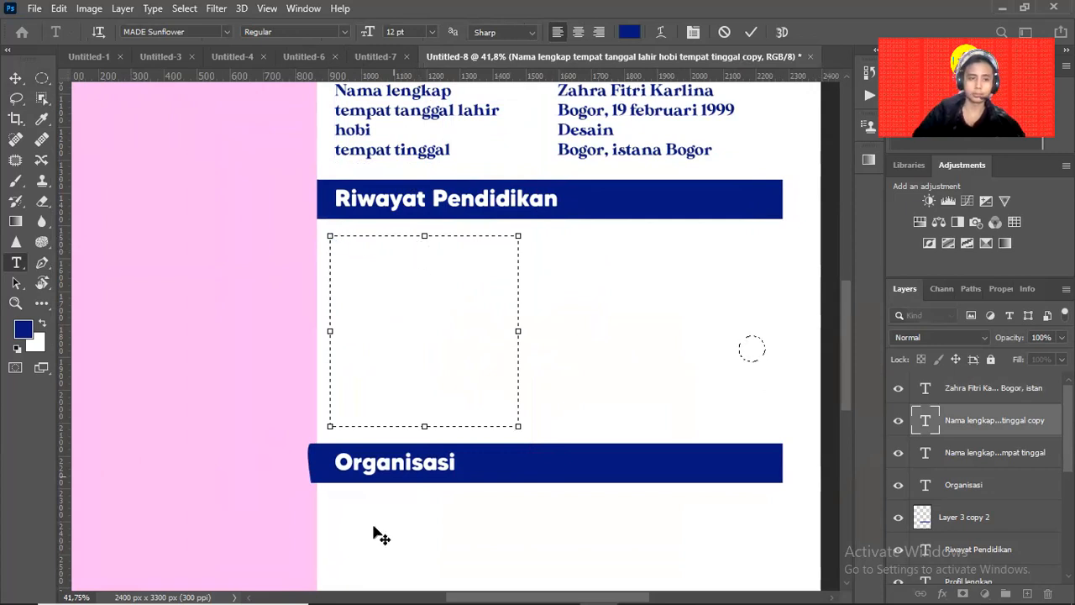
left_click(15, 77)
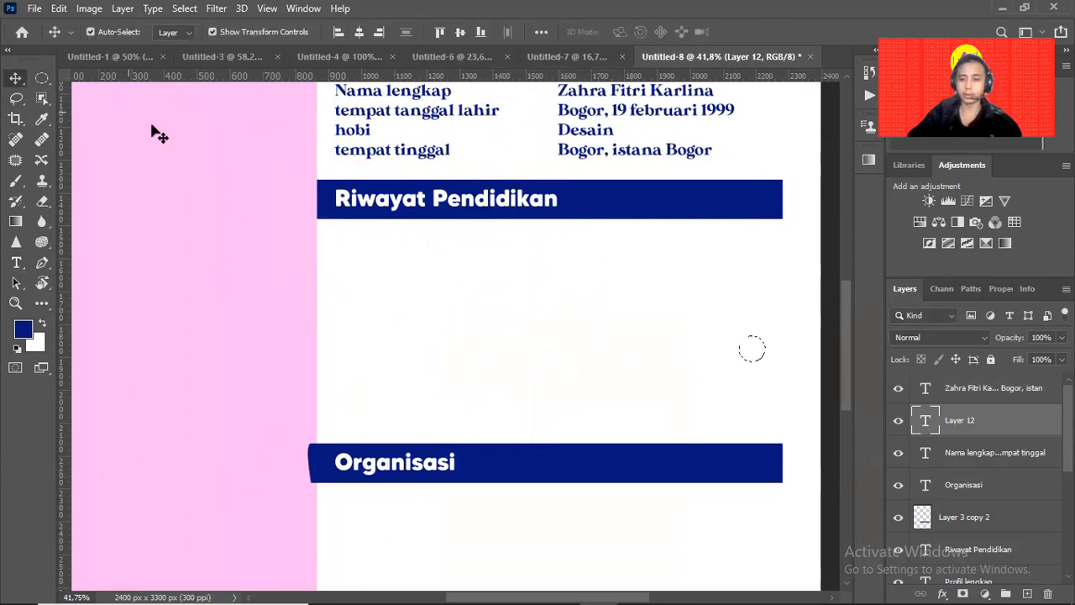
key("BackSpace")
left_click(537, 250)
Add a Lorem ipsum placeholder paragraph under Riwayat Pendidikan, narrowed to the right side.
key("t")
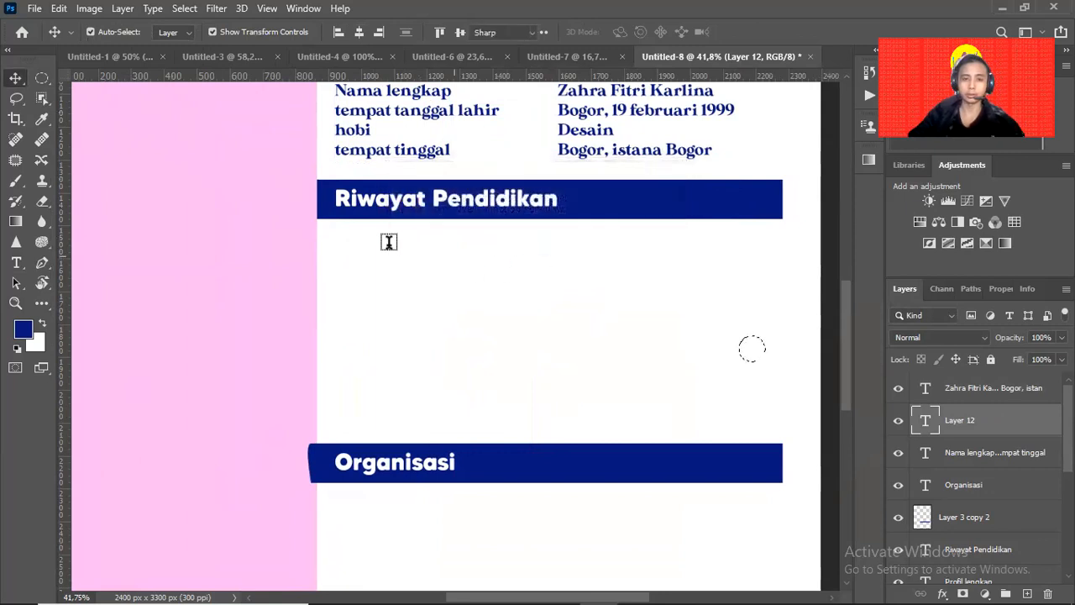
left_click_drag(328, 236, 771, 423)
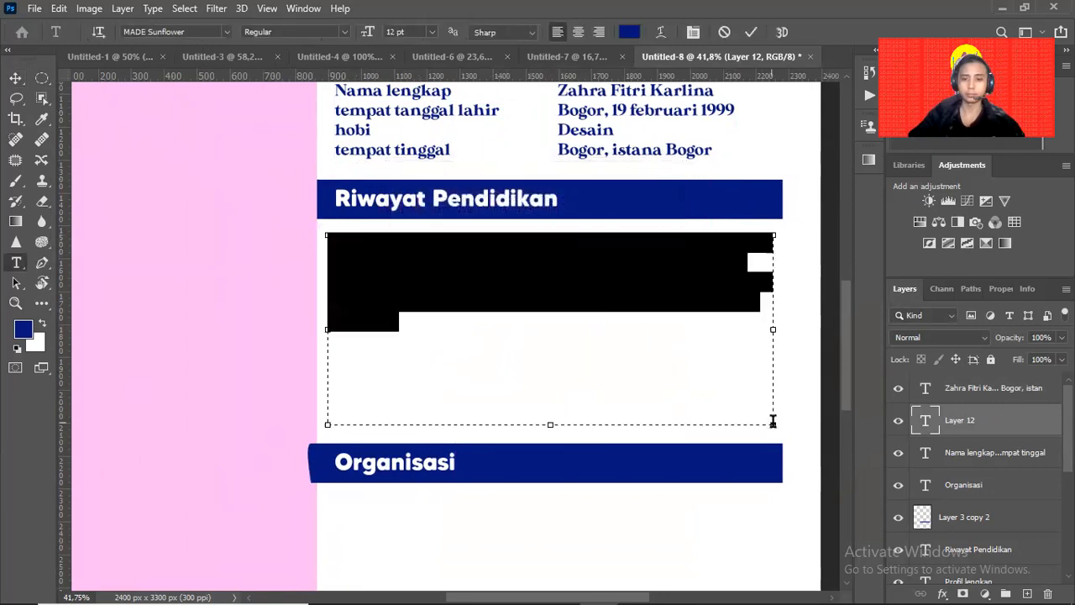
left_click(15, 78)
double_click(508, 280)
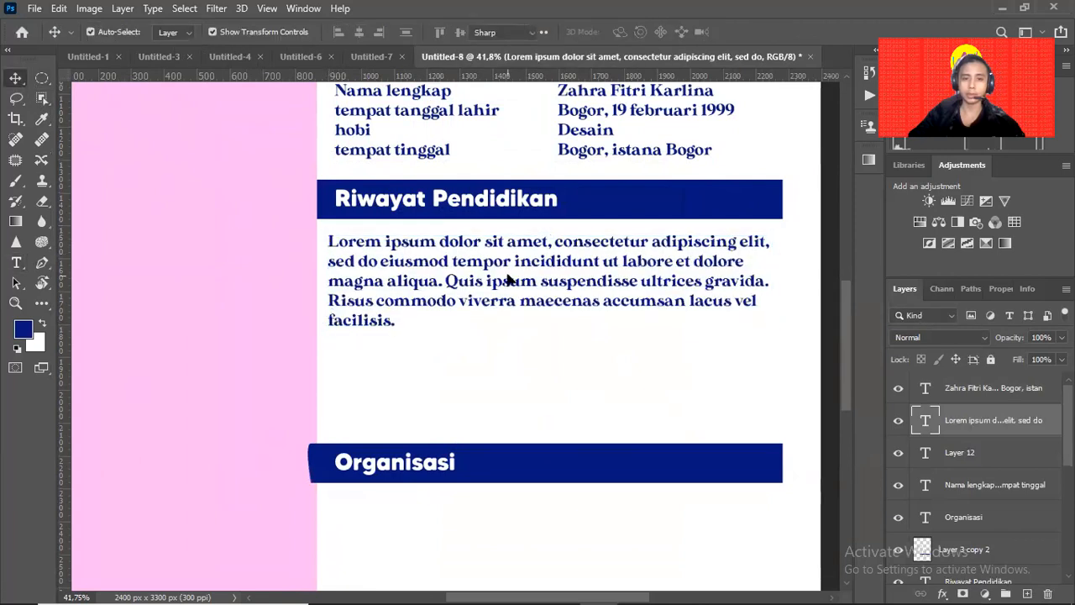
left_click_drag(327, 330, 490, 329)
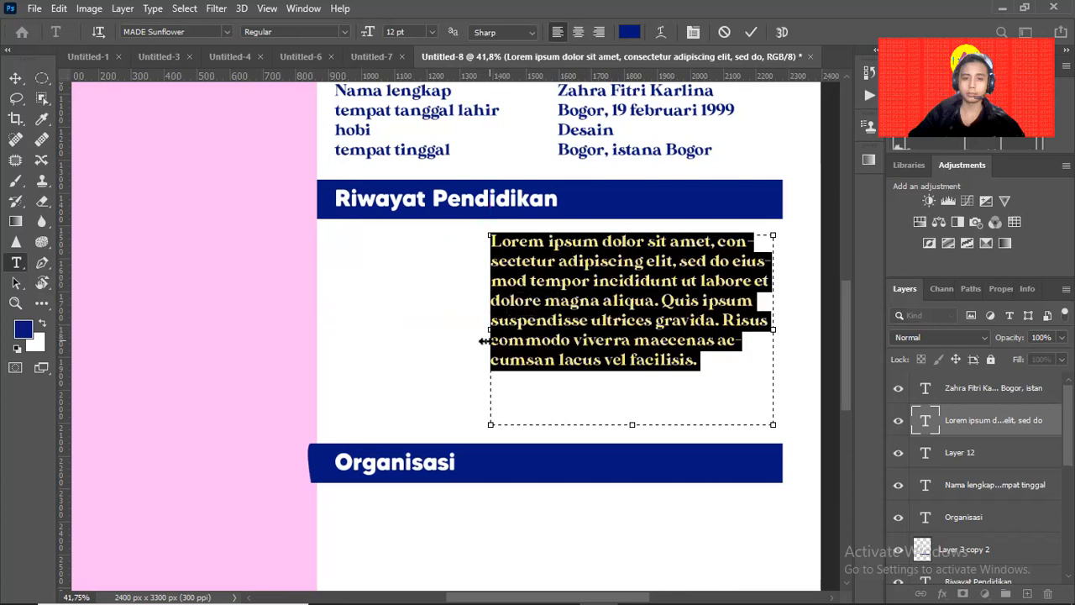
left_click(15, 77)
left_click(465, 286)
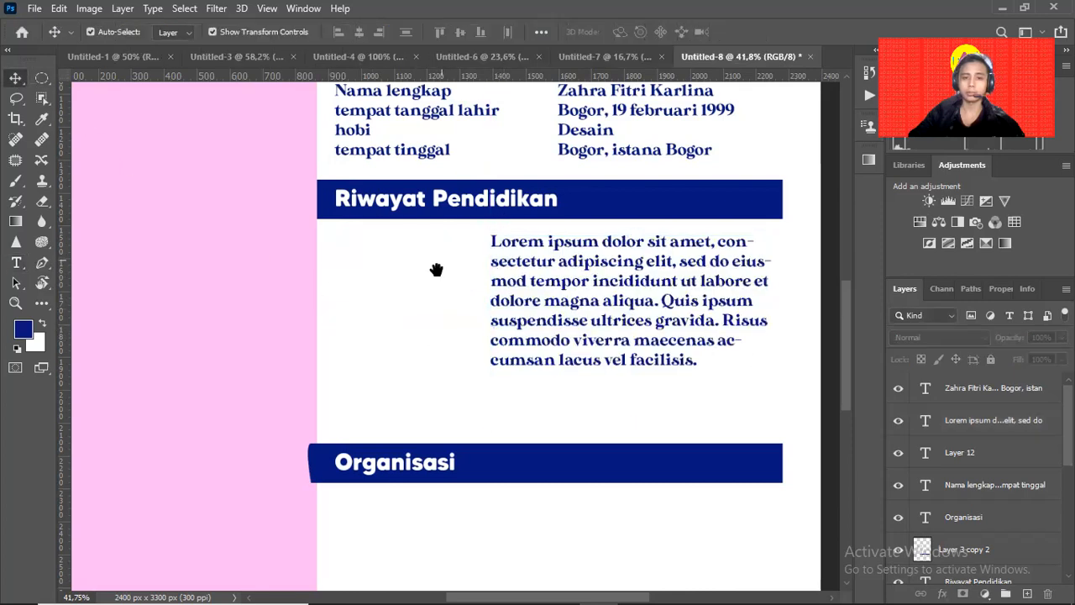
left_click_drag(437, 266, 412, 339)
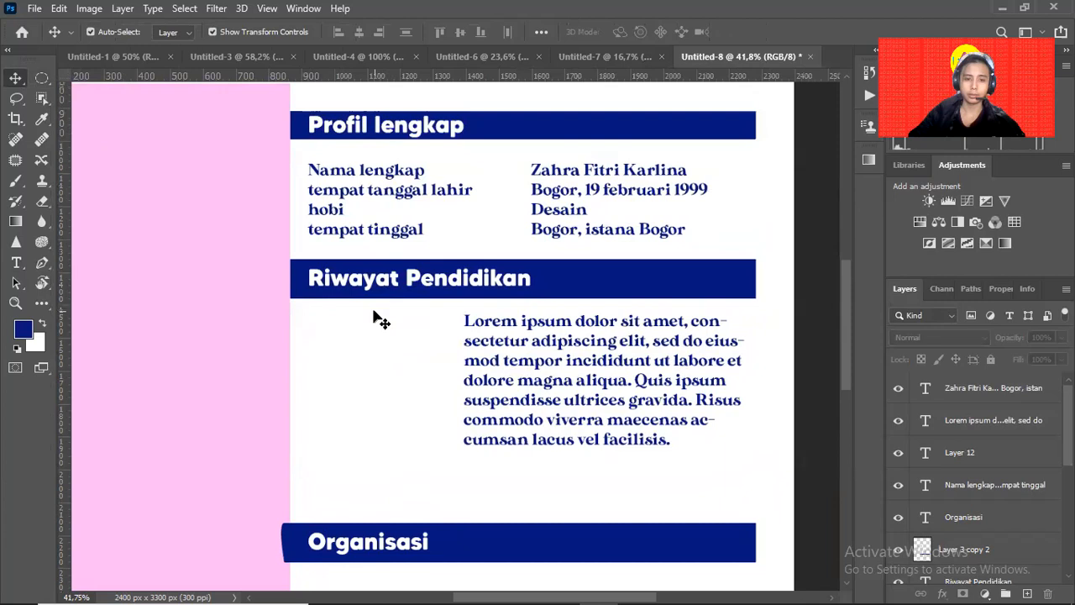
Start a text list left of the paragraph with SD, SMP and SMA on separate lines.
key("t")
left_click(349, 327)
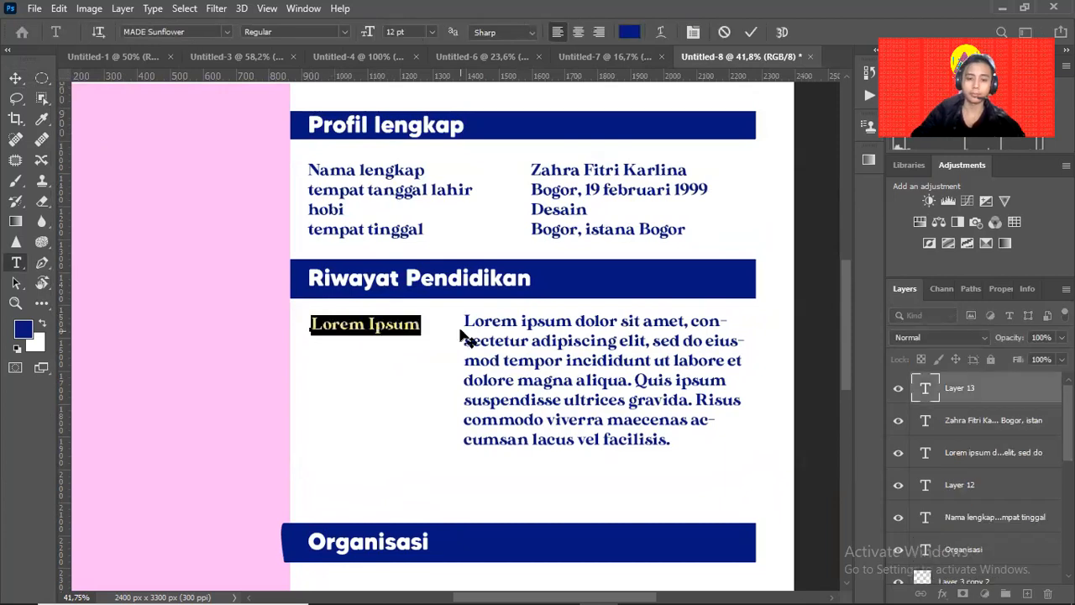
type("sm")
key("BackSpace")
key("BackSpace")
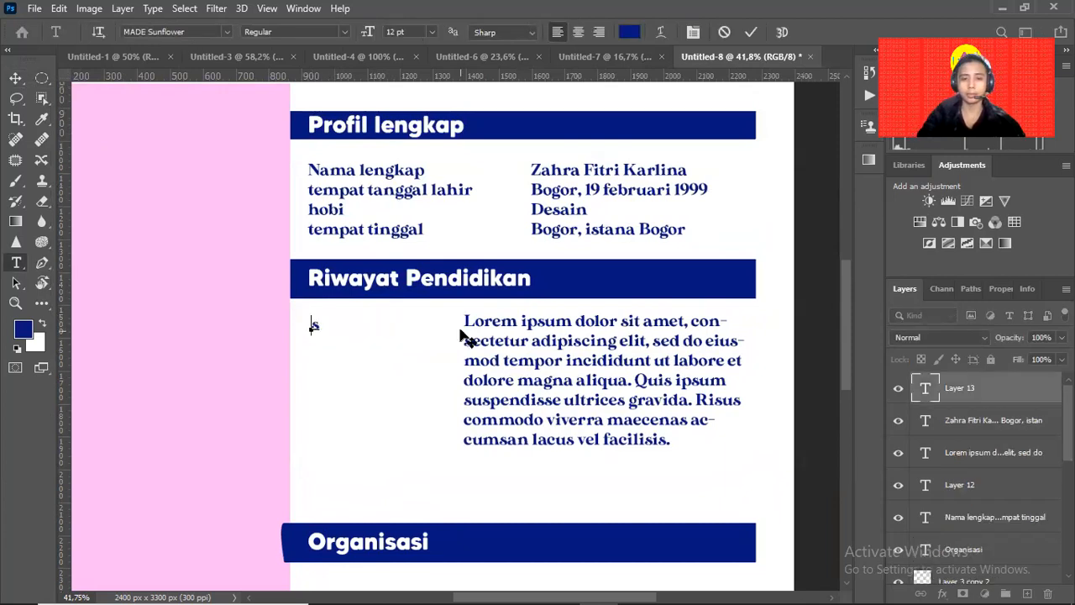
type("SD  ")
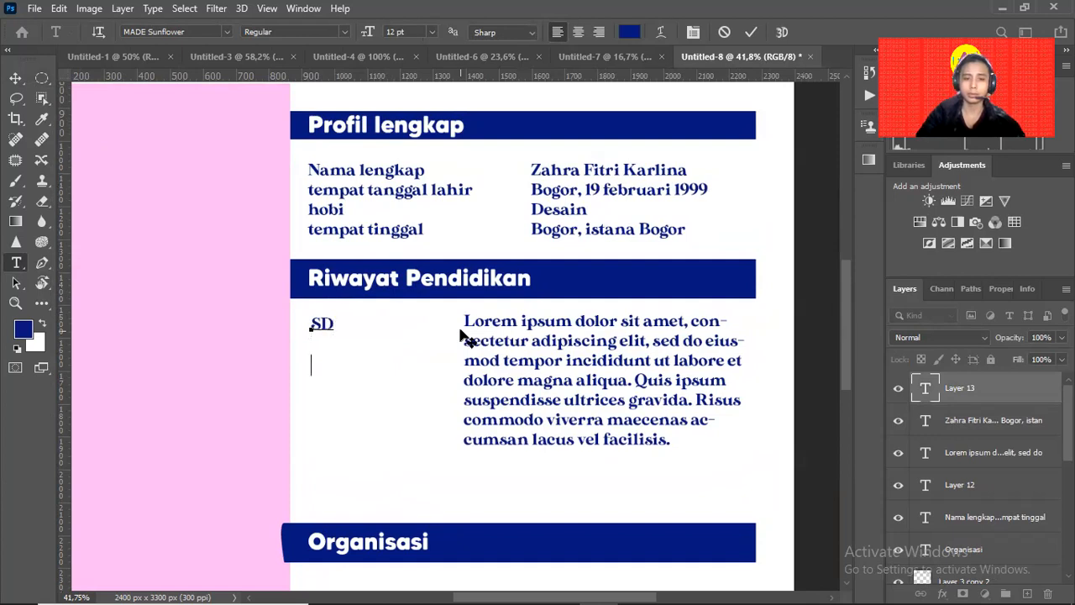
type("SMP")
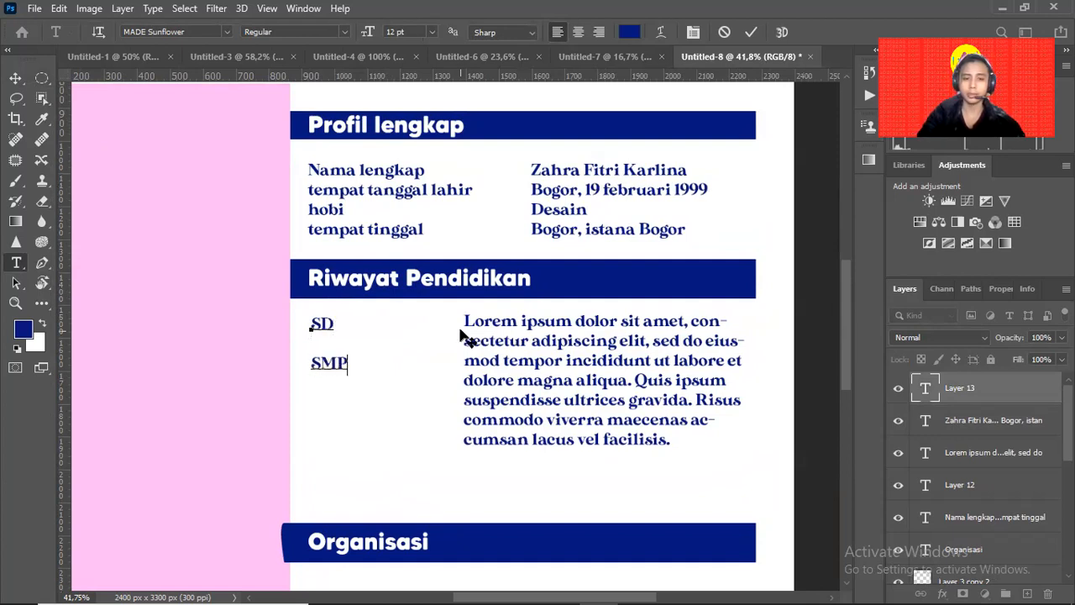
key("Return")
type("SMA")
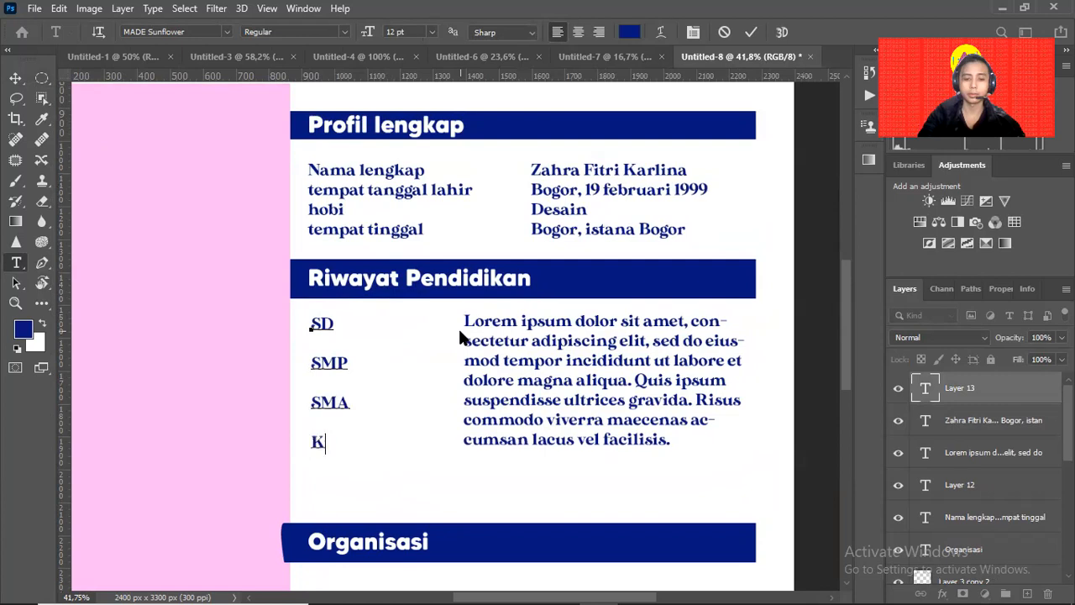
key("Return")
Add UNIVERSITAS, S1, S2 and S3 to the list and commit it.
type("KUL")
key("BackSpace")
key("BackSpace")
type("UNIVER")
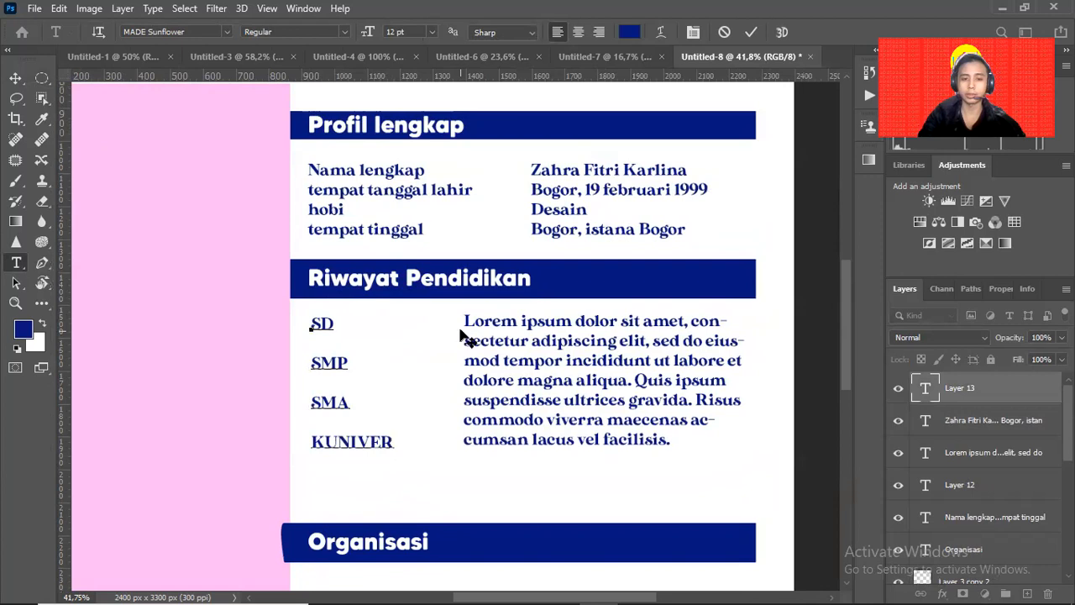
key("Left")
key("Left")
key("Left")
key("Left")
key("ctrl+Delete")
key("BackSpace")
type("UNIVERSITAS")
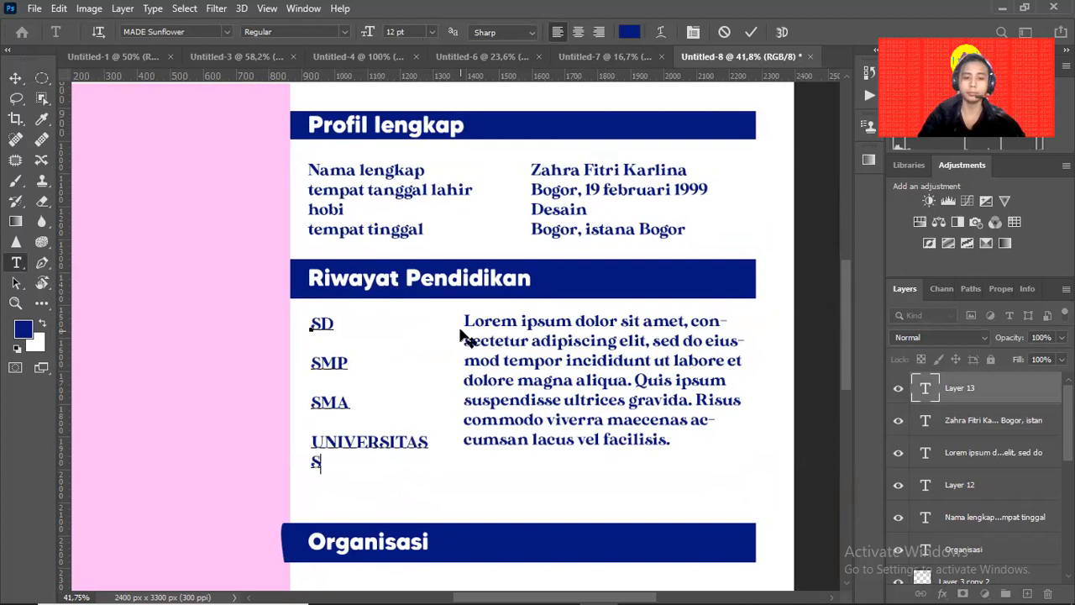
type("s2")
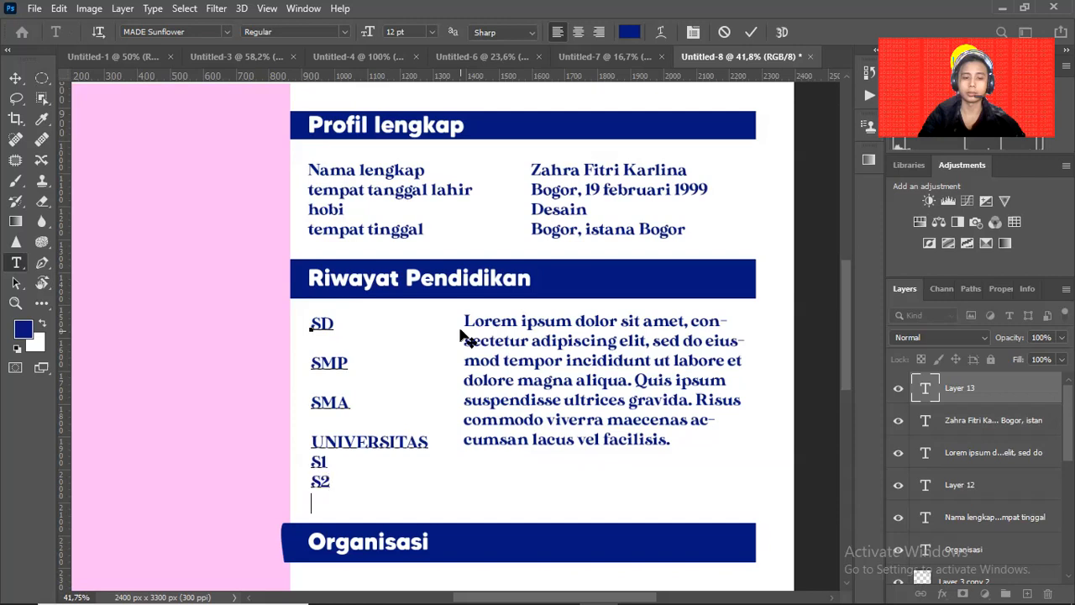
type("s3")
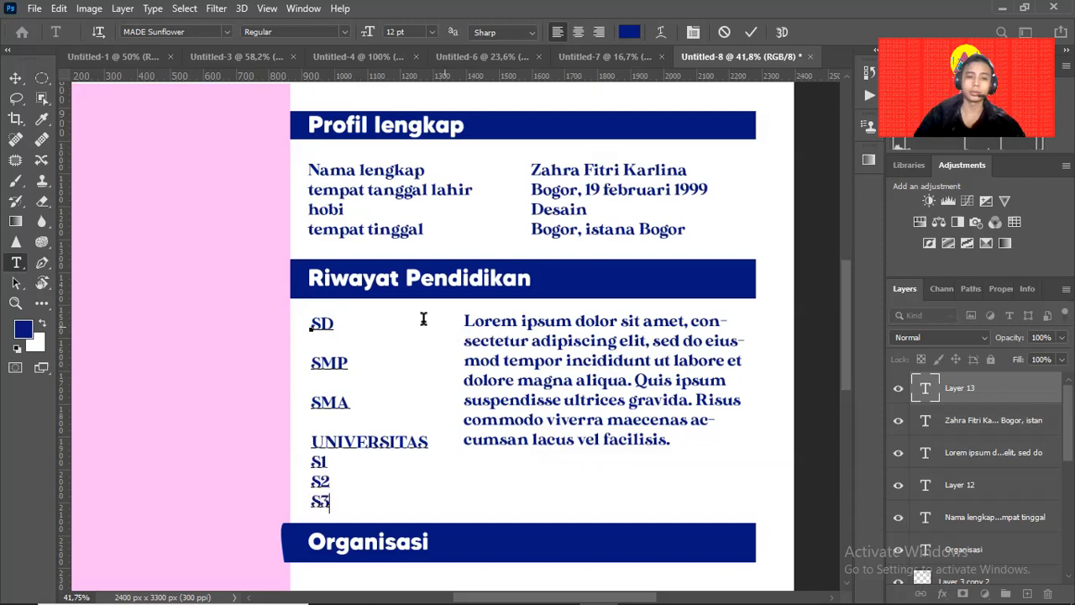
left_click(15, 78)
left_click(511, 361)
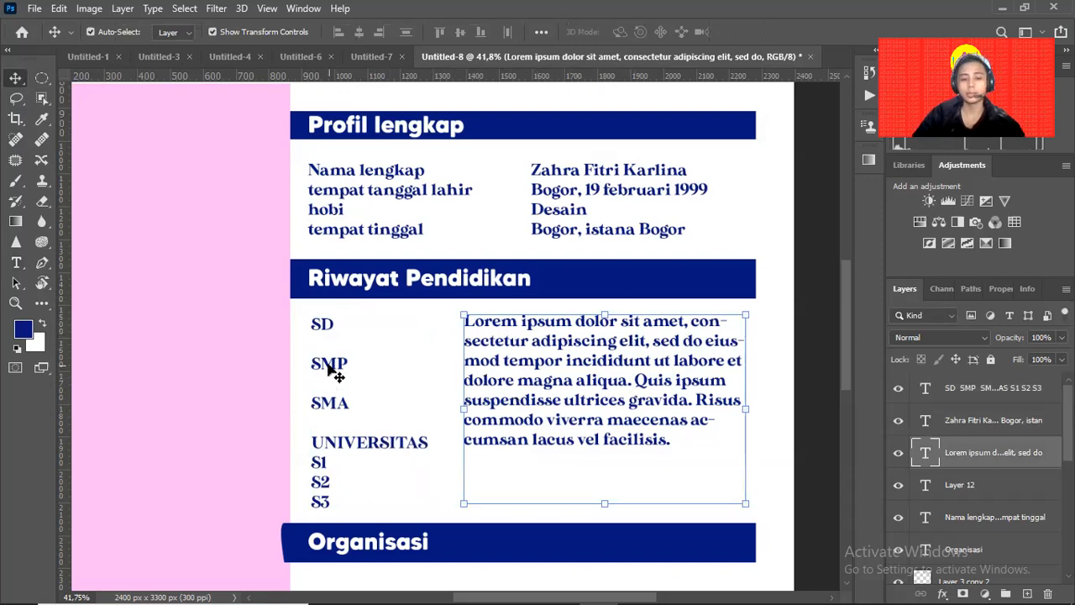
key("alt+Tab")
key("Tab")
key("Tab")
key("Tab")
key("Tab")
key("Tab")
key("Tab")
key("Tab")
key("Tab")
key("Tab")
key("Tab")
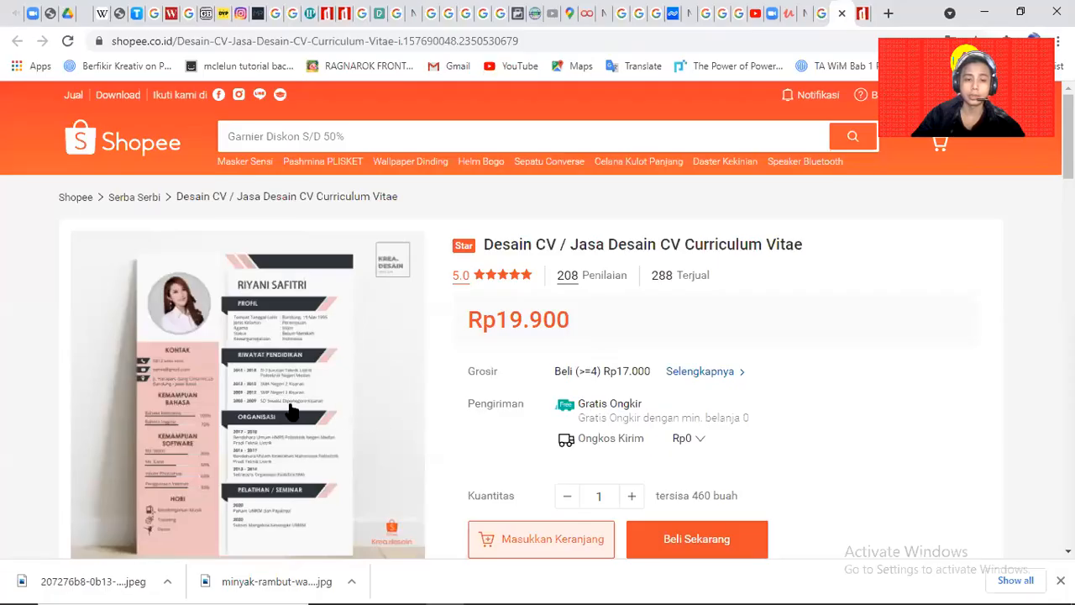
left_click(289, 419)
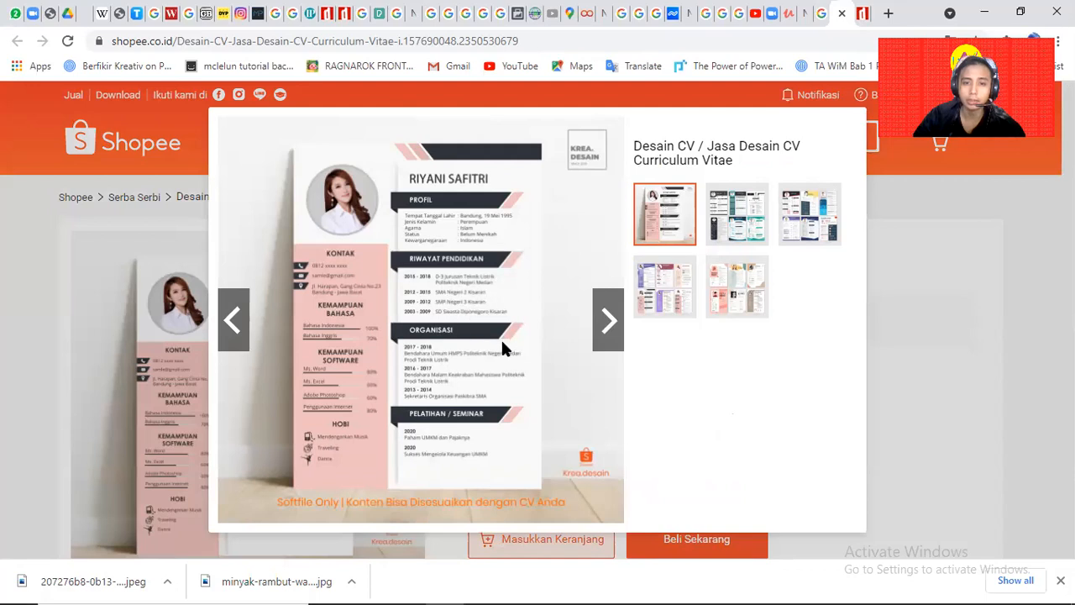
key("alt+Tab")
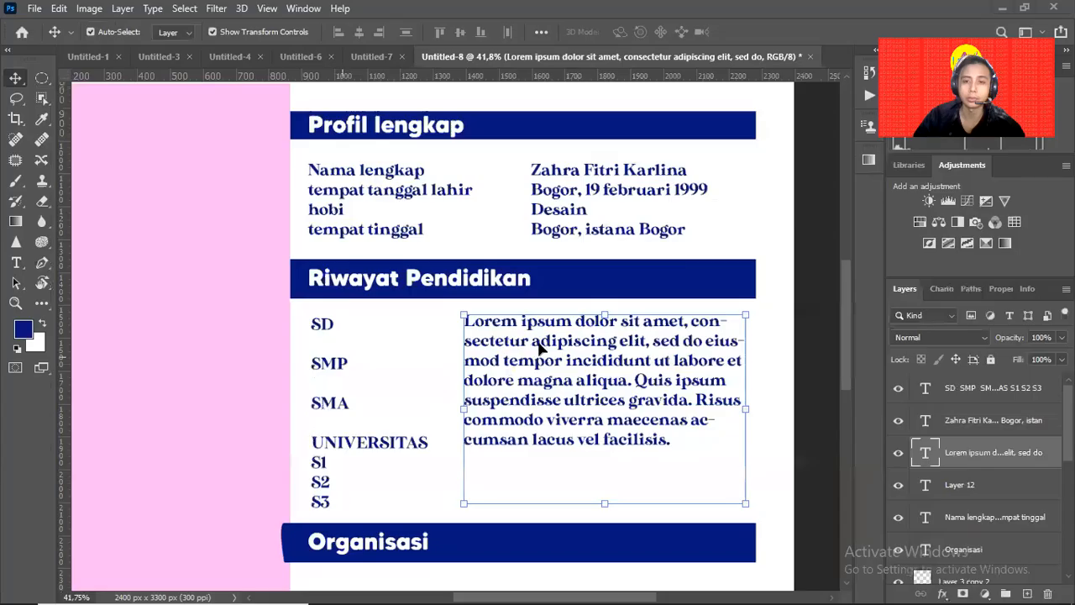
Edit the SD line so it reads 'SD 2004-2009'.
left_click(330, 327)
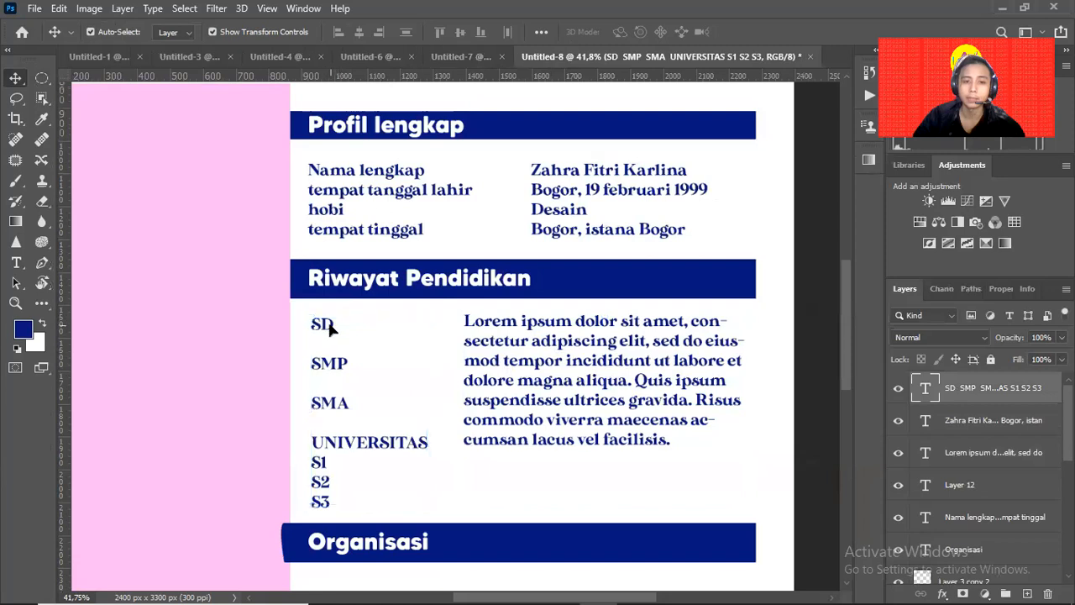
double_click(330, 328)
left_click(334, 326)
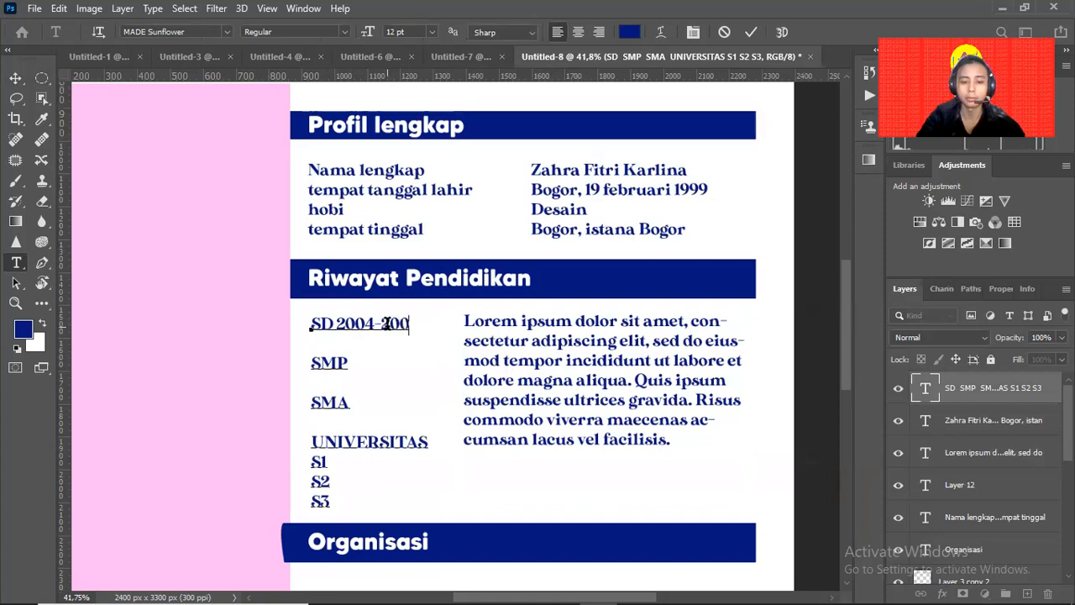
type("7")
left_click(15, 78)
left_click(586, 383)
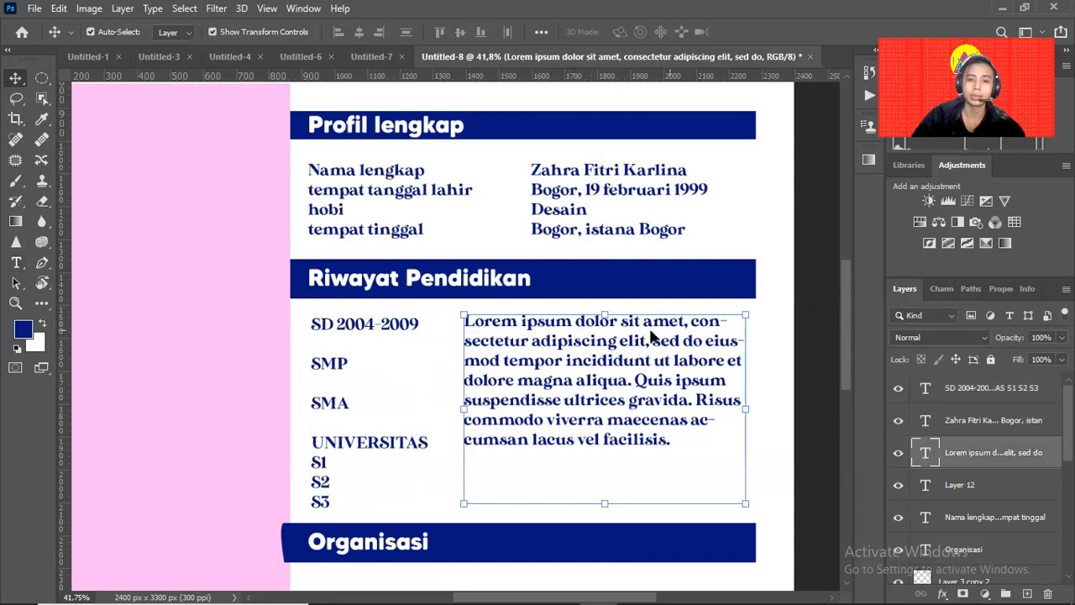
Draw a Lorem ipsum paragraph box beneath the Organisasi bar and shorten it from the bottom.
scroll(673, 420, "down", 3)
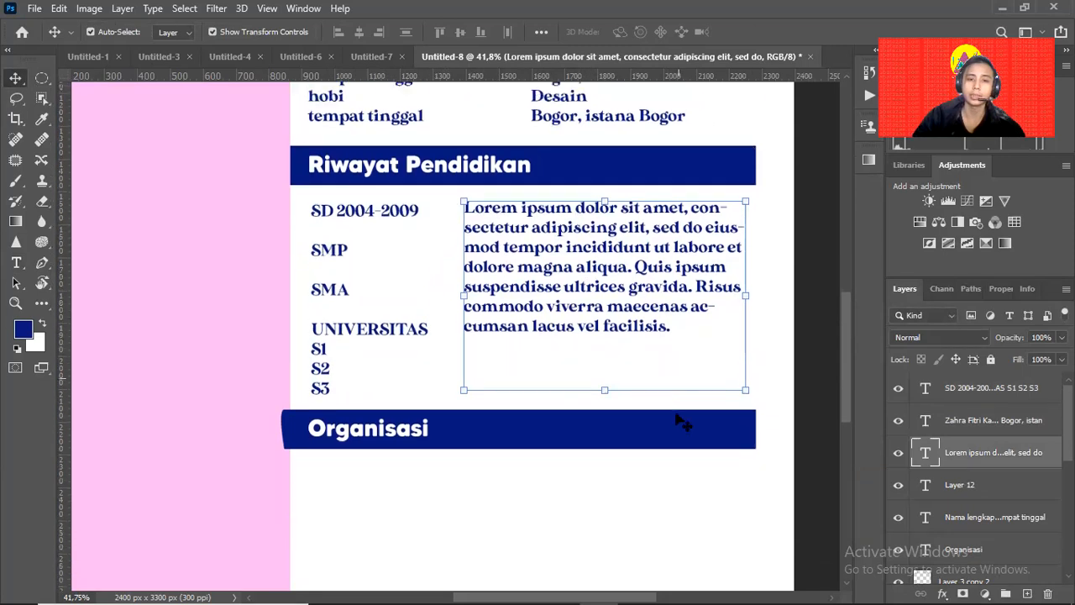
left_click_drag(598, 390, 545, 372)
key("z")
left_click_drag(646, 329, 610, 353)
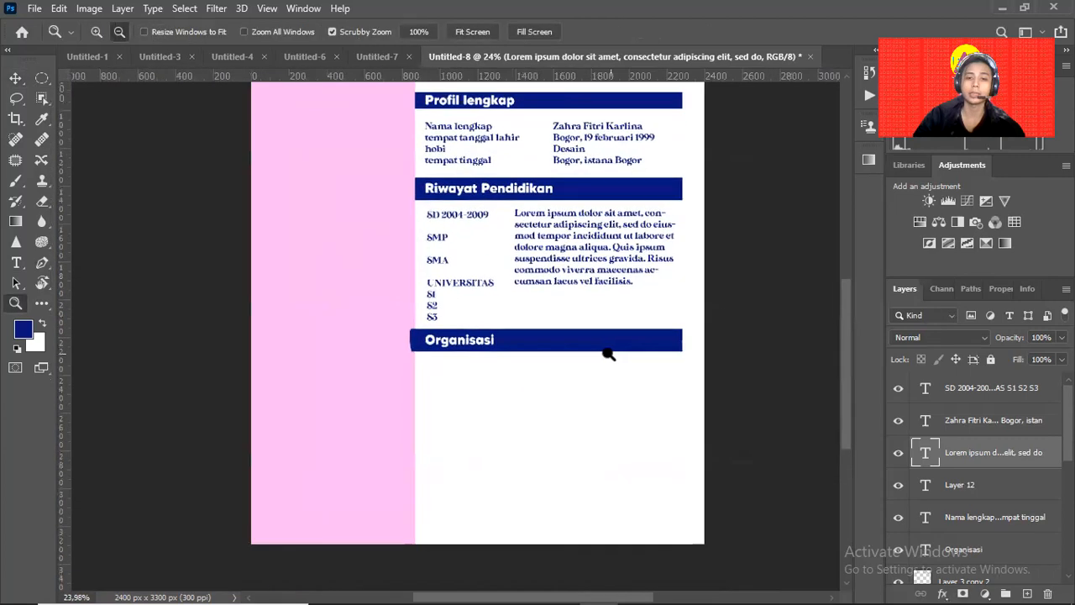
key("v")
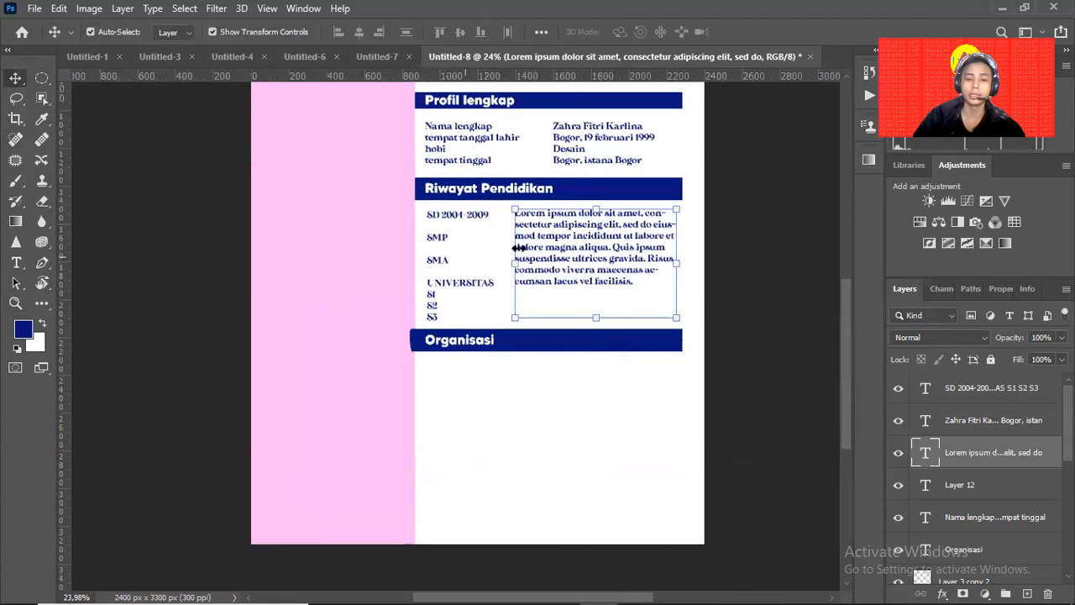
left_click(708, 245)
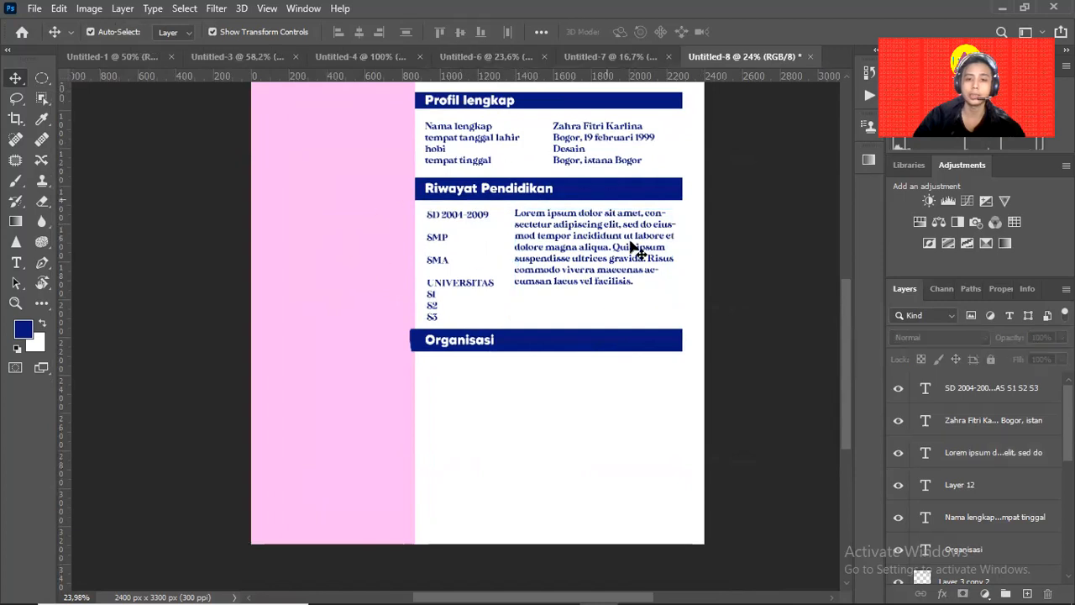
left_click(532, 346)
left_click(361, 353)
left_click(558, 339)
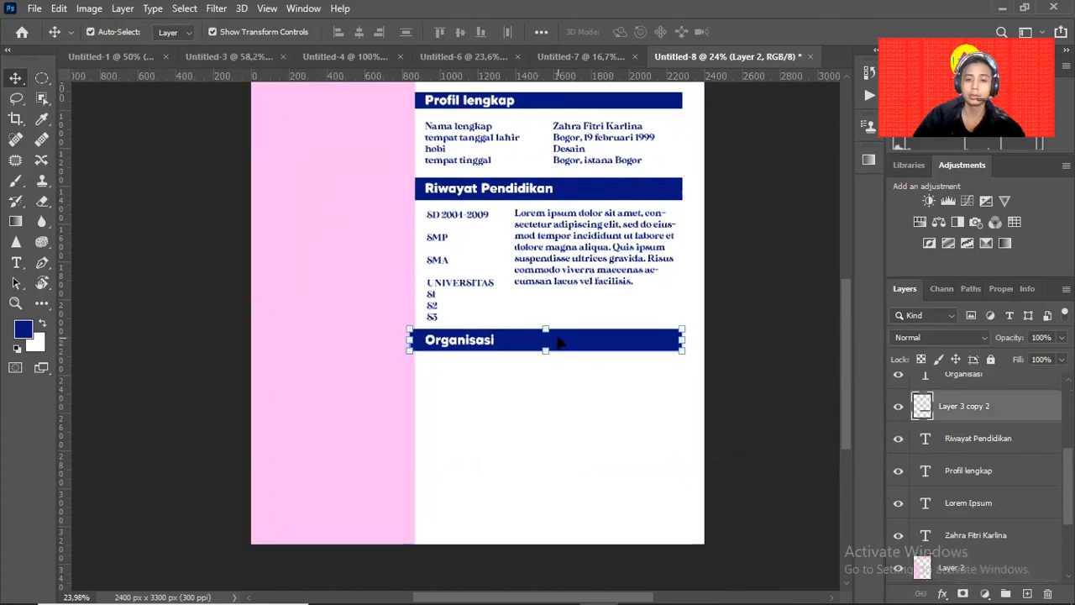
left_click(565, 258)
left_click(517, 404)
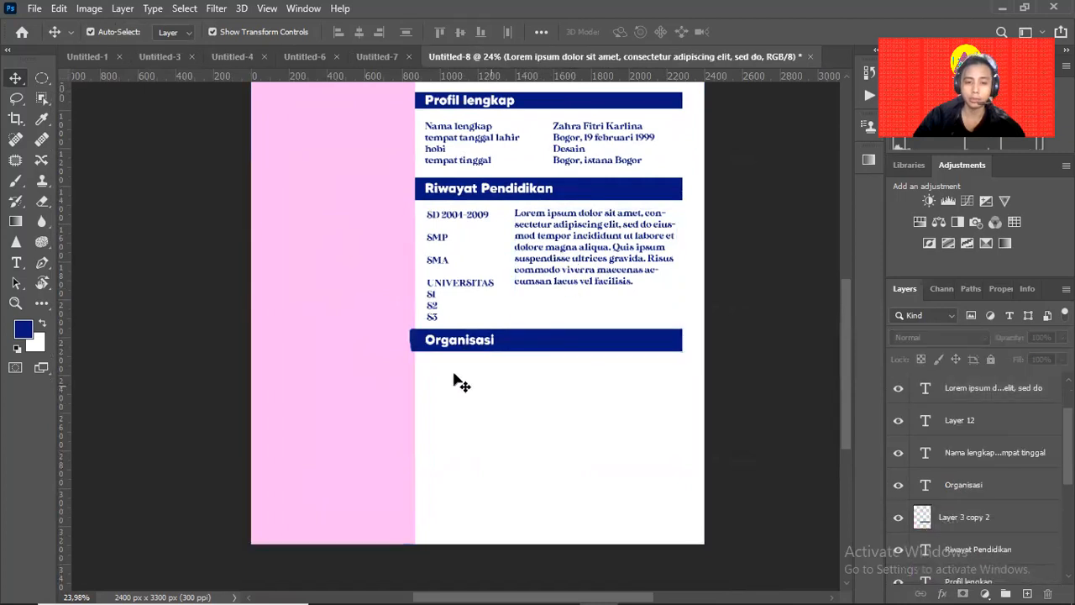
key("t")
left_click_drag(425, 359, 683, 473)
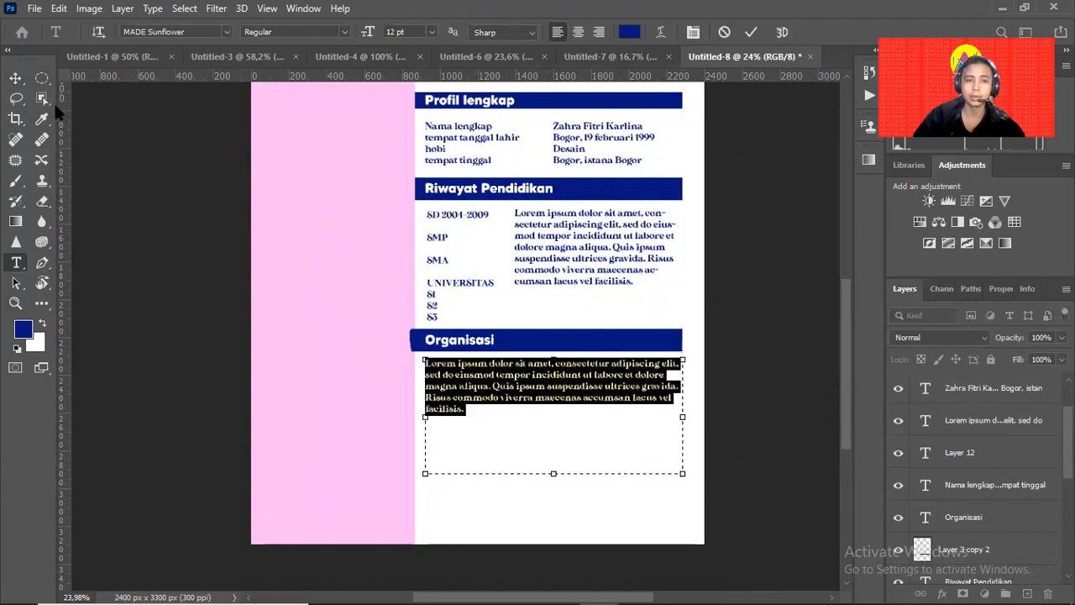
left_click_drag(554, 473, 555, 429)
left_click(15, 77)
Review the whole CV against the reference, then zoom back into the Organisasi section.
left_click_drag(471, 447, 505, 425)
left_click_drag(568, 432, 464, 365)
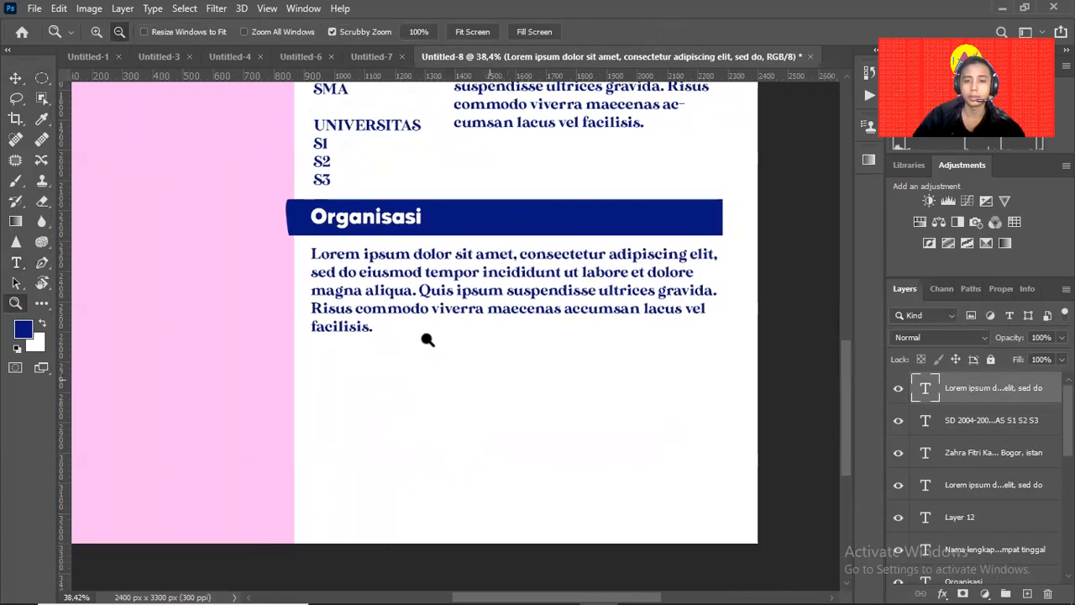
left_click(544, 401)
scroll(978, 474, "down", 2)
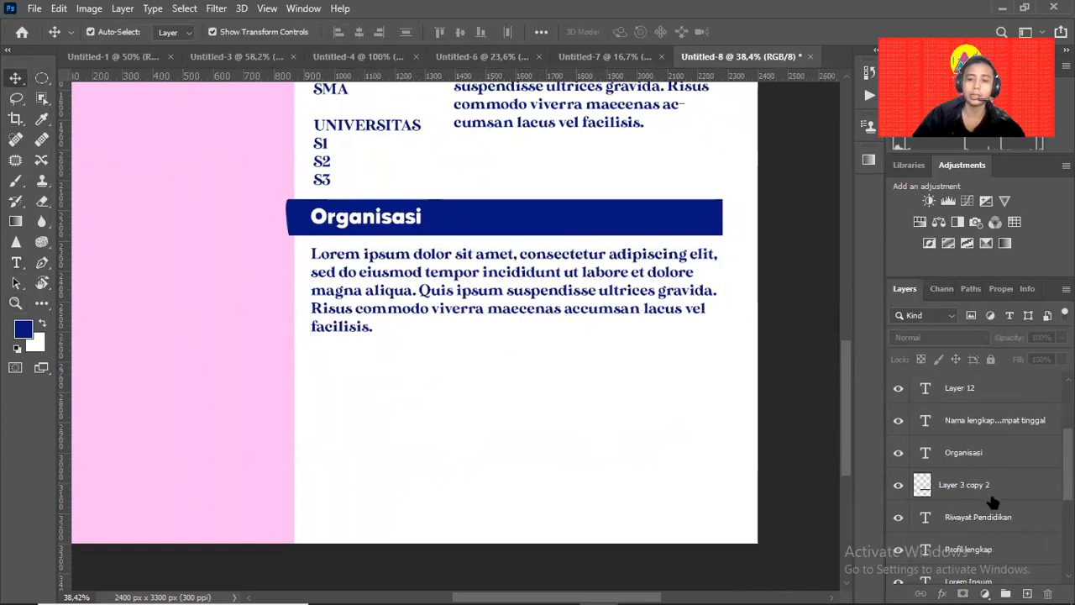
scroll(307, 319, "up", 5)
key("ctrl+minus")
key("ctrl+minus")
key("ctrl+minus")
left_click(353, 311)
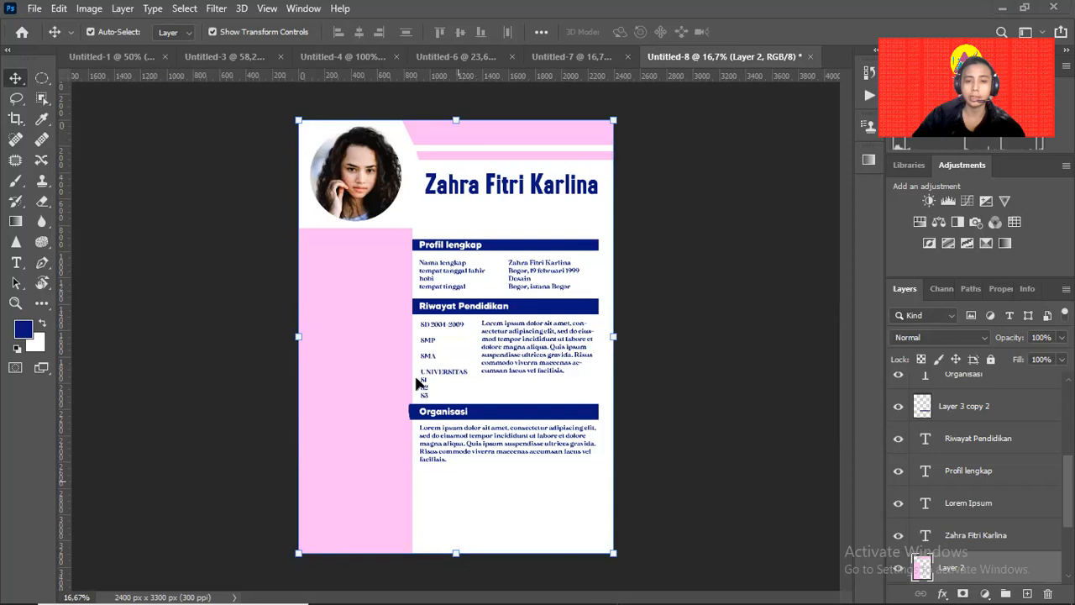
left_click(998, 9)
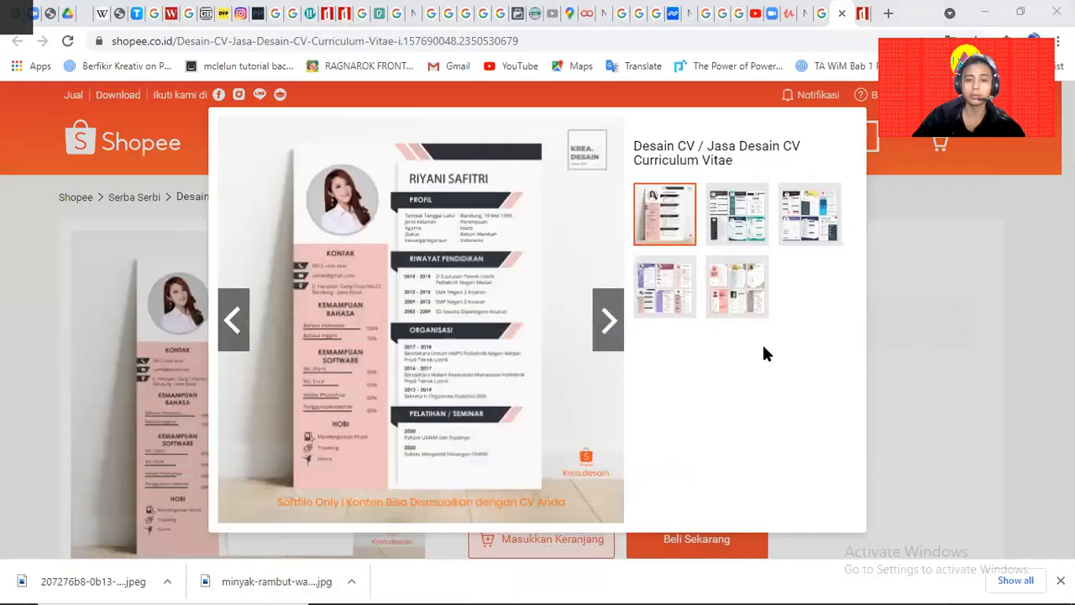
key("alt+Tab")
key("z")
left_click_drag(456, 480, 409, 312)
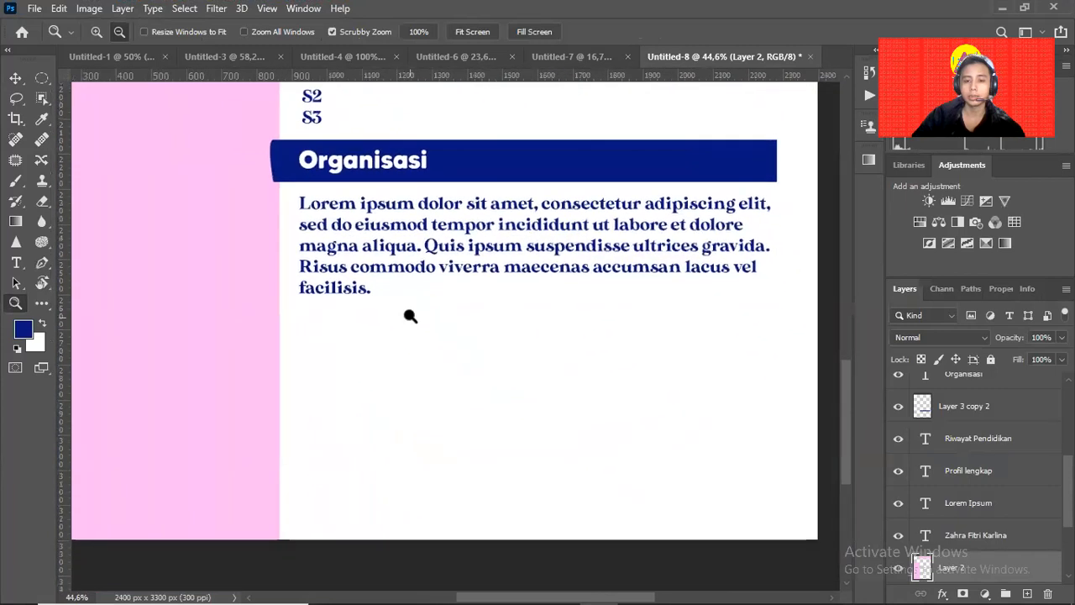
Alt-drag a copy of the Organisasi heading and navy bar below the Organisasi paragraph.
key("v")
left_click(396, 155)
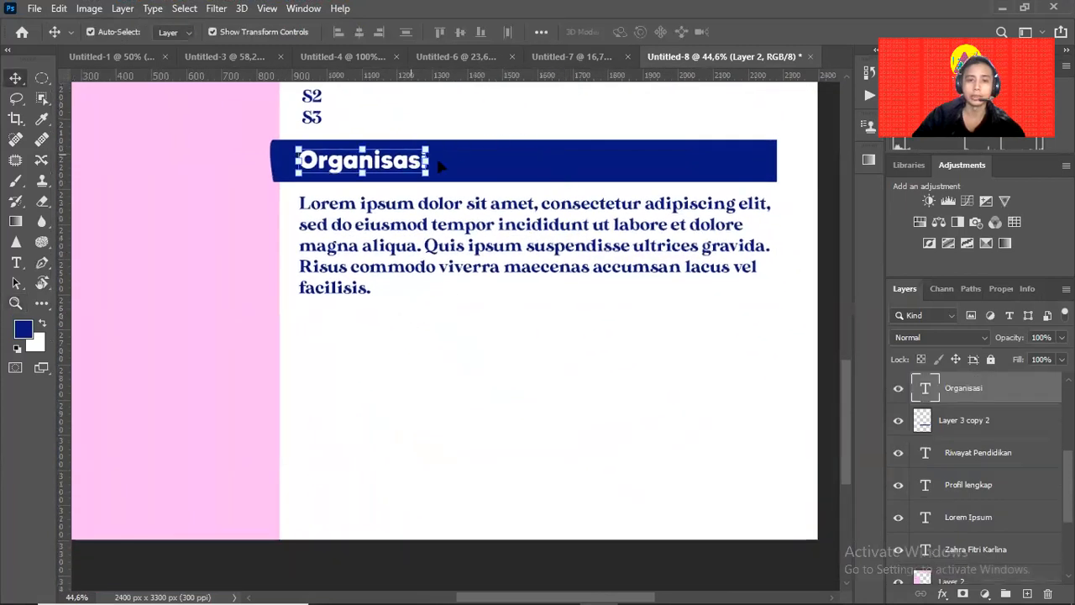
left_click(500, 156, "shift")
left_click_drag(500, 156, 541, 375)
left_click(545, 398)
left_click(538, 416)
left_click(538, 415)
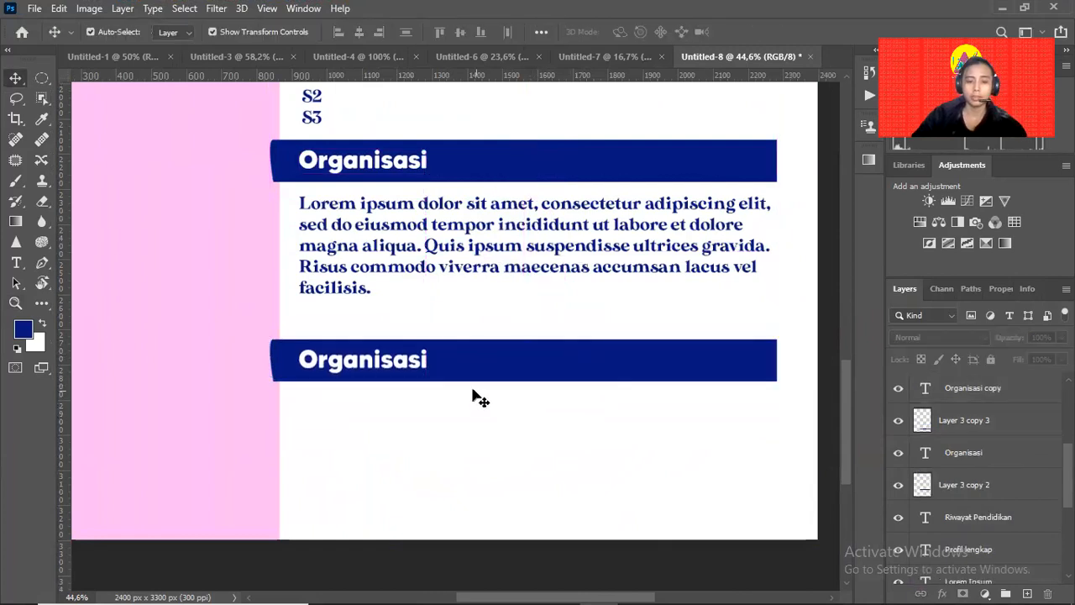
Retype the copied heading as 'Sertifikasi'.
key("t")
left_click(395, 360)
key("ctrl+a")
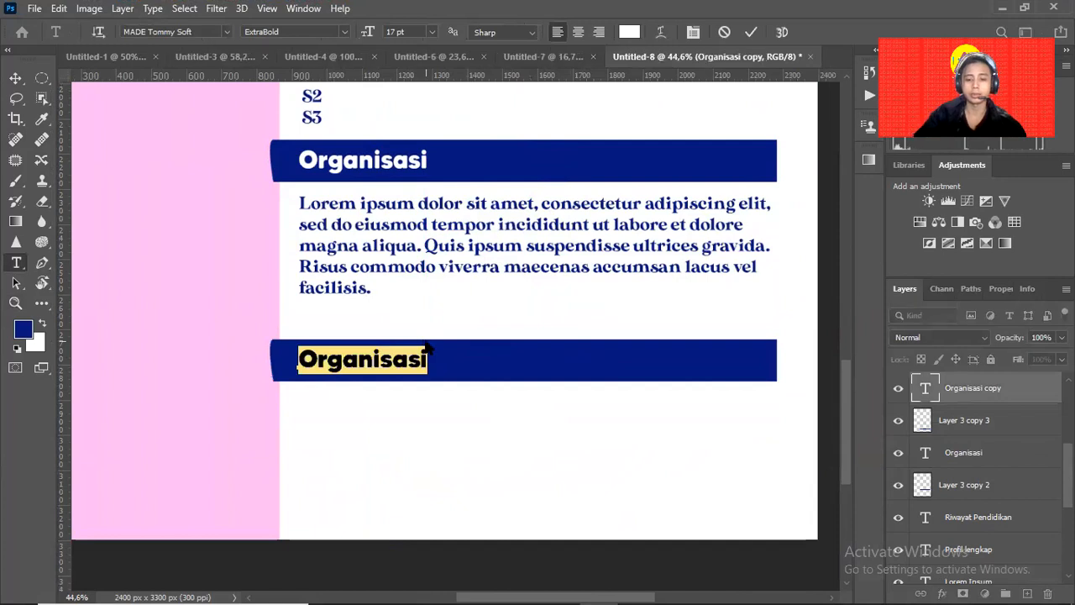
type("Sertifikas")
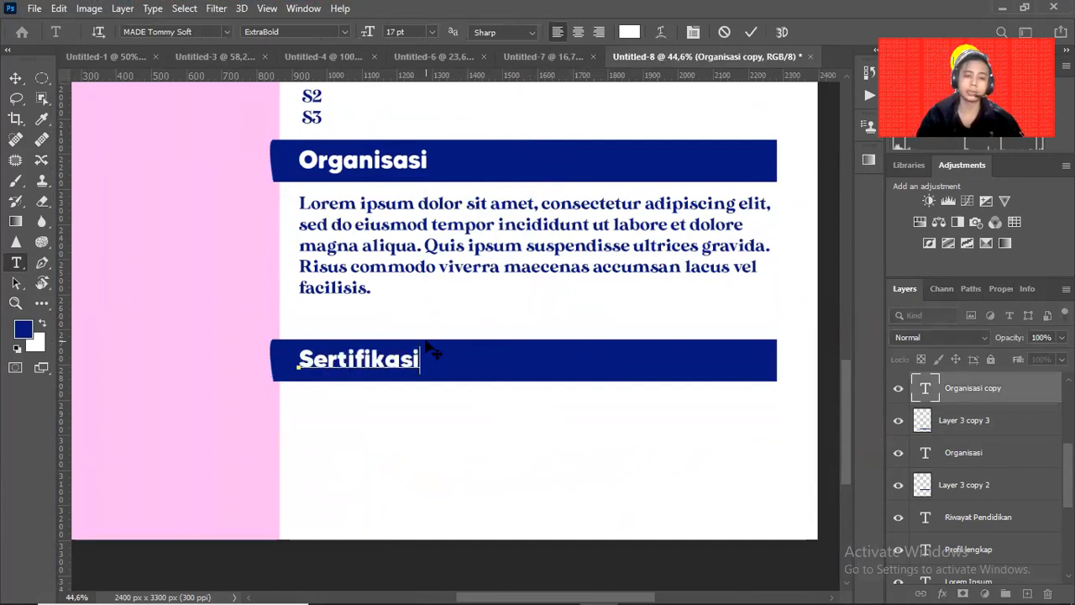
left_click(23, 78)
Add a text line below the Sertifikasi bar and stretch it wider.
key("t")
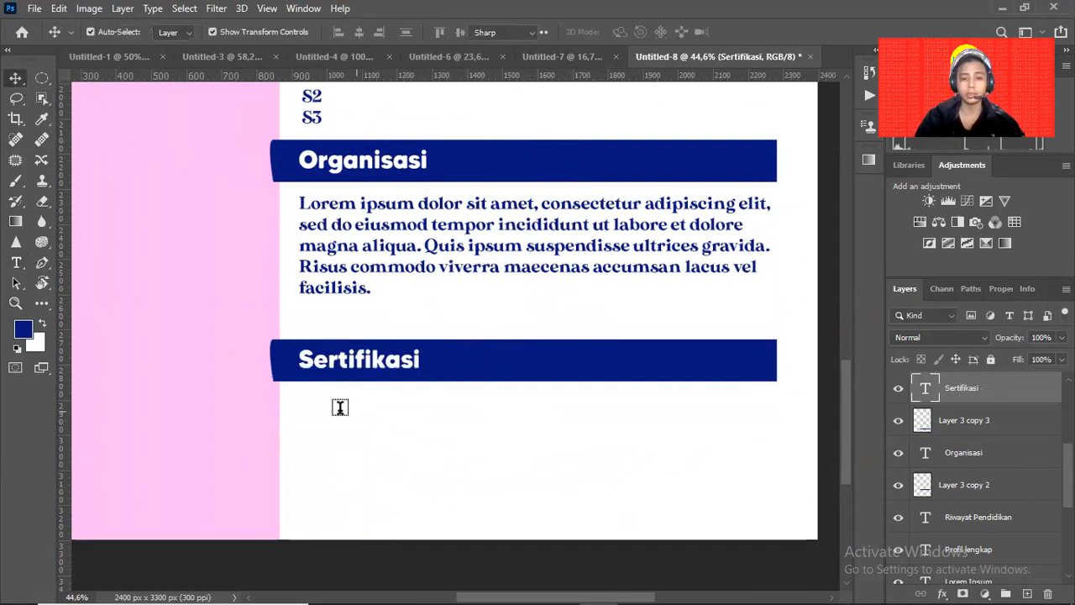
left_click(320, 411)
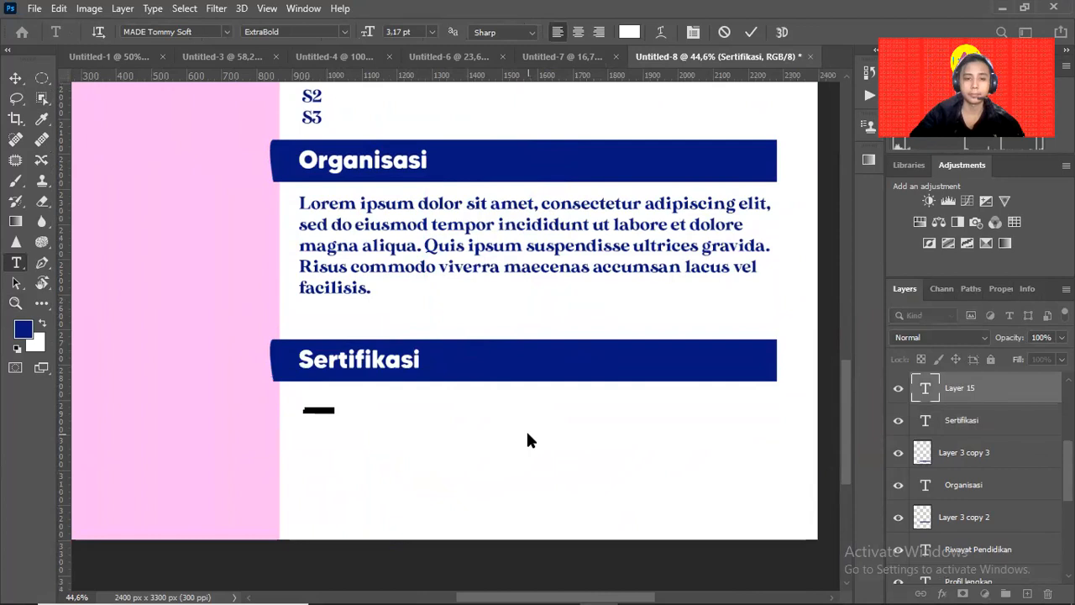
key("BackSpace")
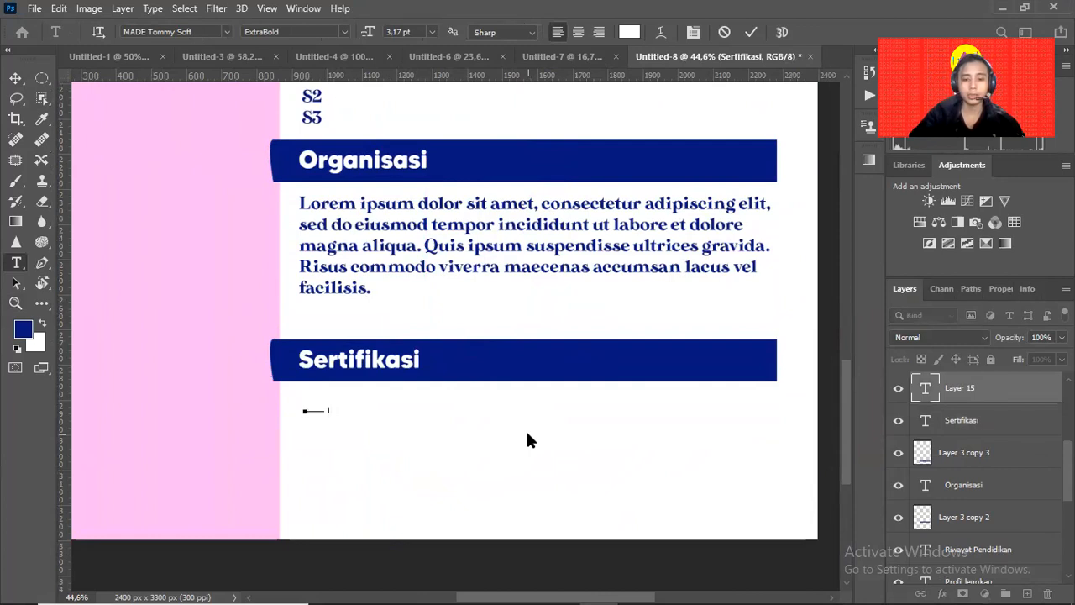
type("1")
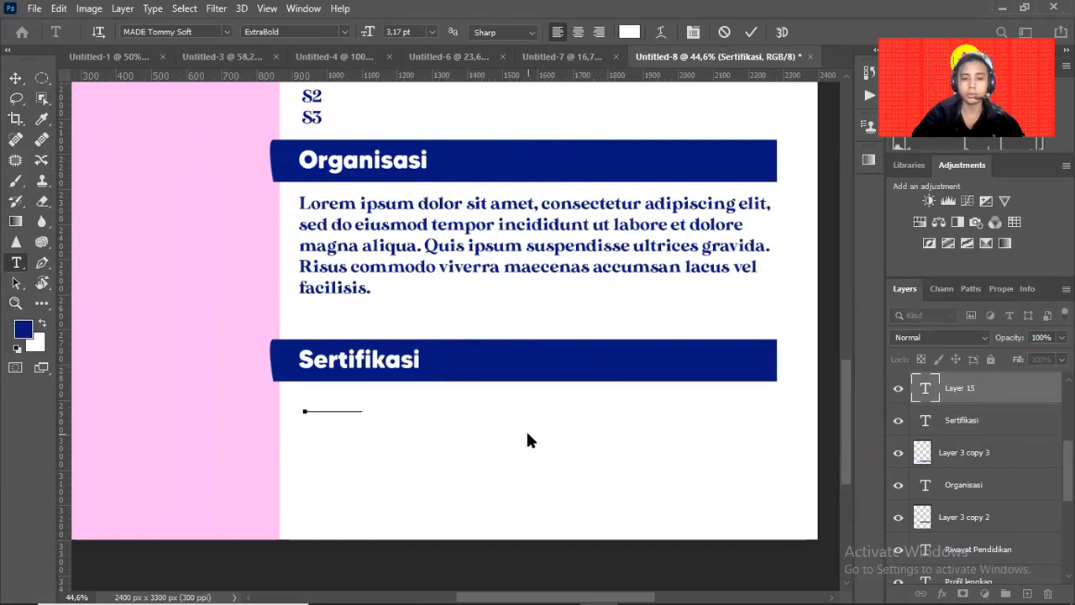
type("___")
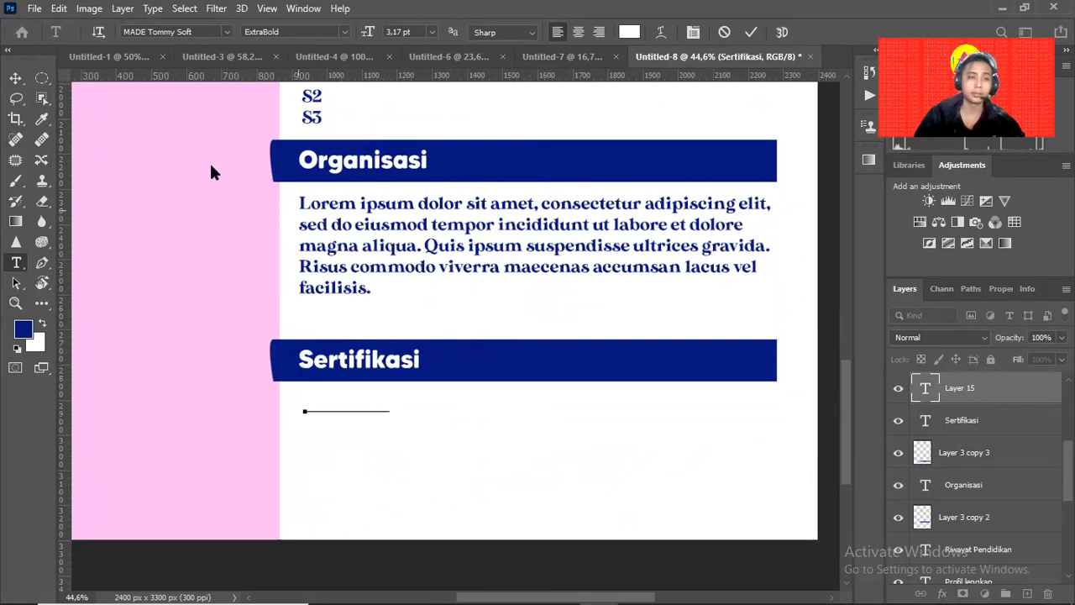
left_click(17, 79)
left_click_drag(388, 411, 575, 491)
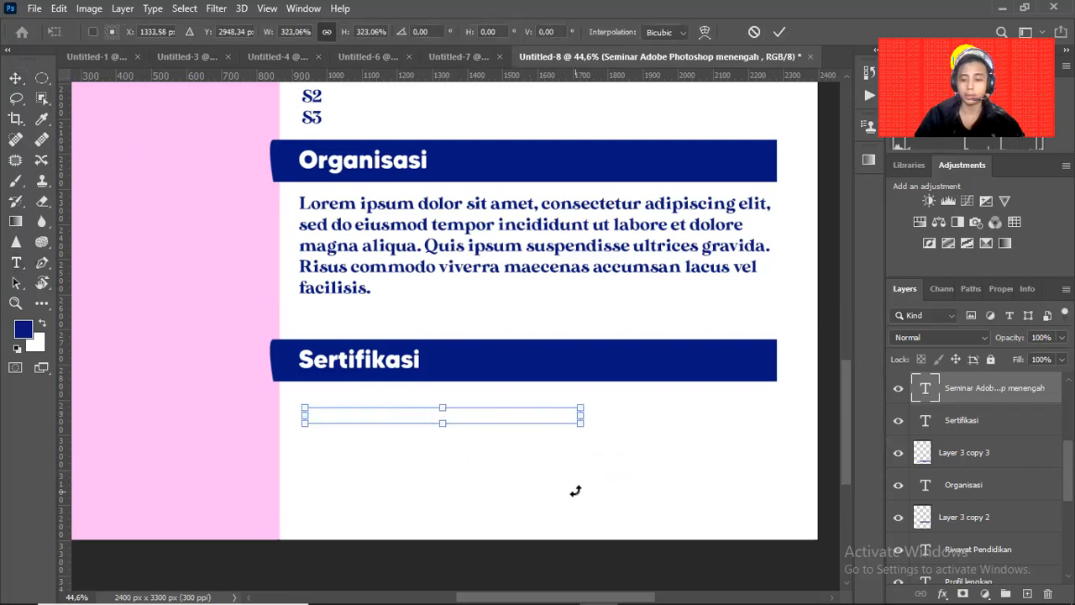
key("Return")
Color the certificate text dark blue and enlarge it.
key("t")
left_click(410, 420)
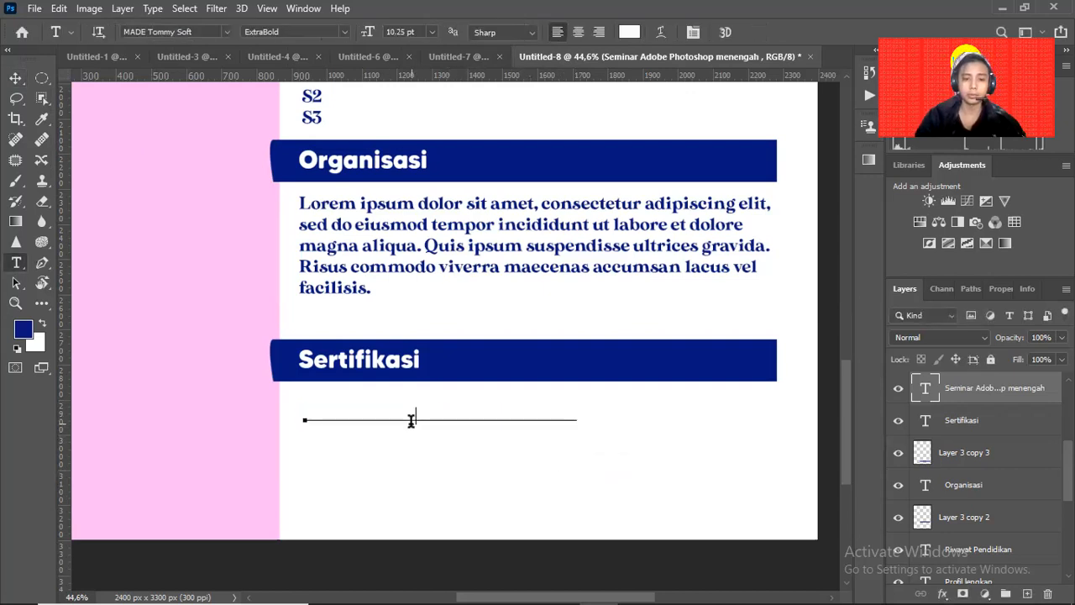
key("ctrl+a")
left_click(24, 327)
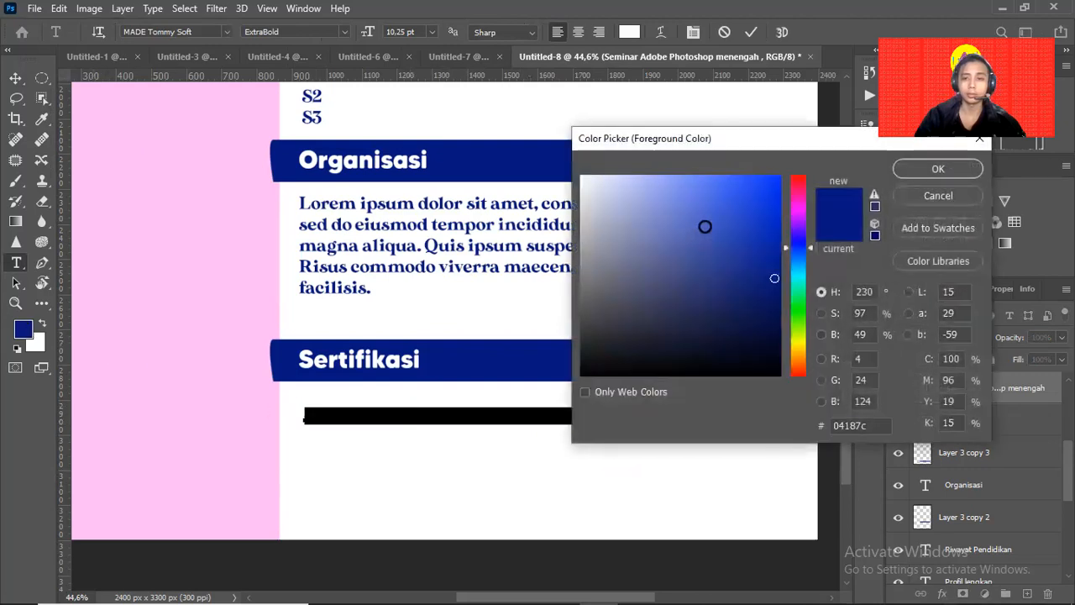
left_click(921, 168)
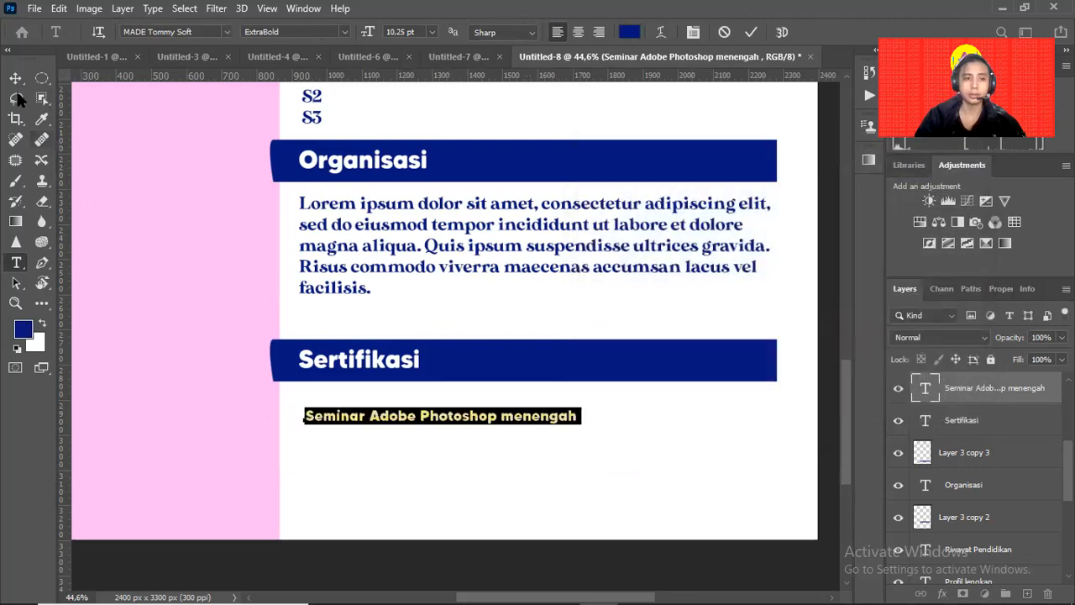
left_click(15, 78)
left_click_drag(573, 410, 615, 427)
key("Return")
Insert '2021 - ' before Seminar in the certificate line.
key("t")
left_click(398, 411)
type("2021 ")
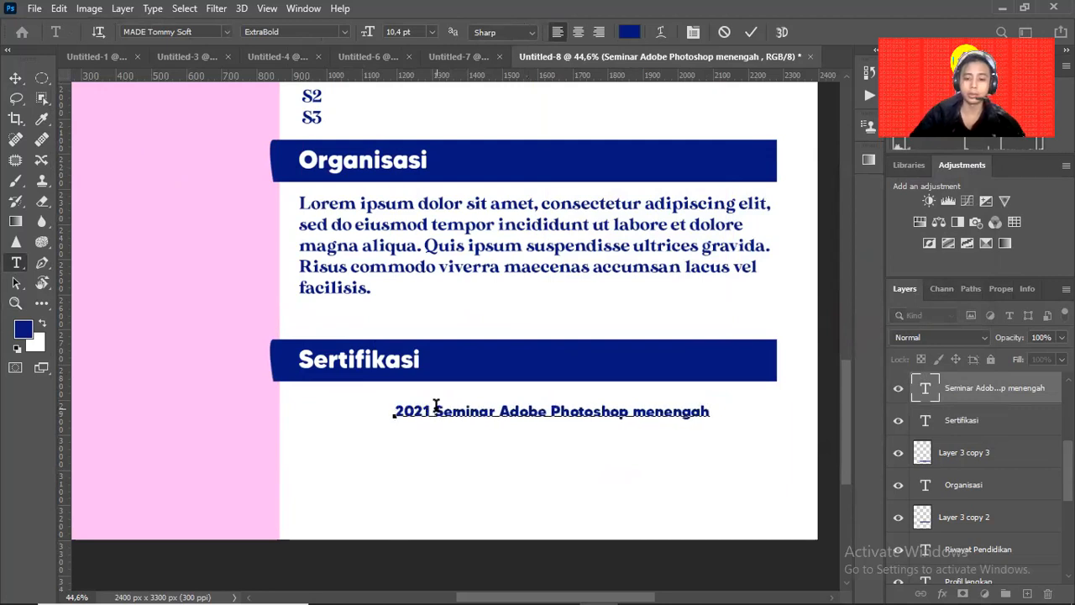
type("-")
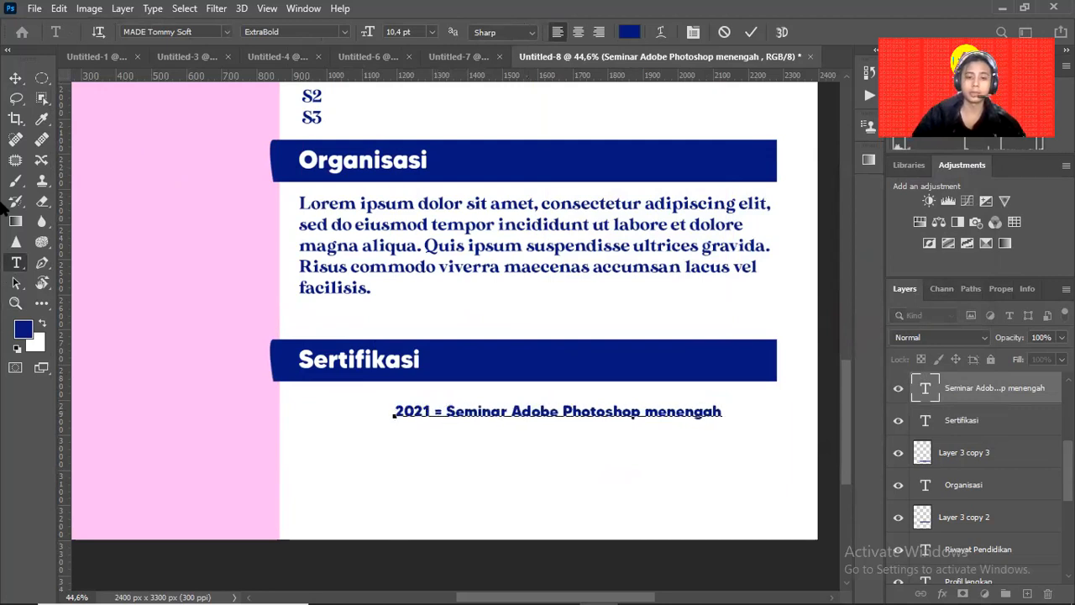
key("BackSpace")
key("BackSpace")
key("BackSpace")
type("=")
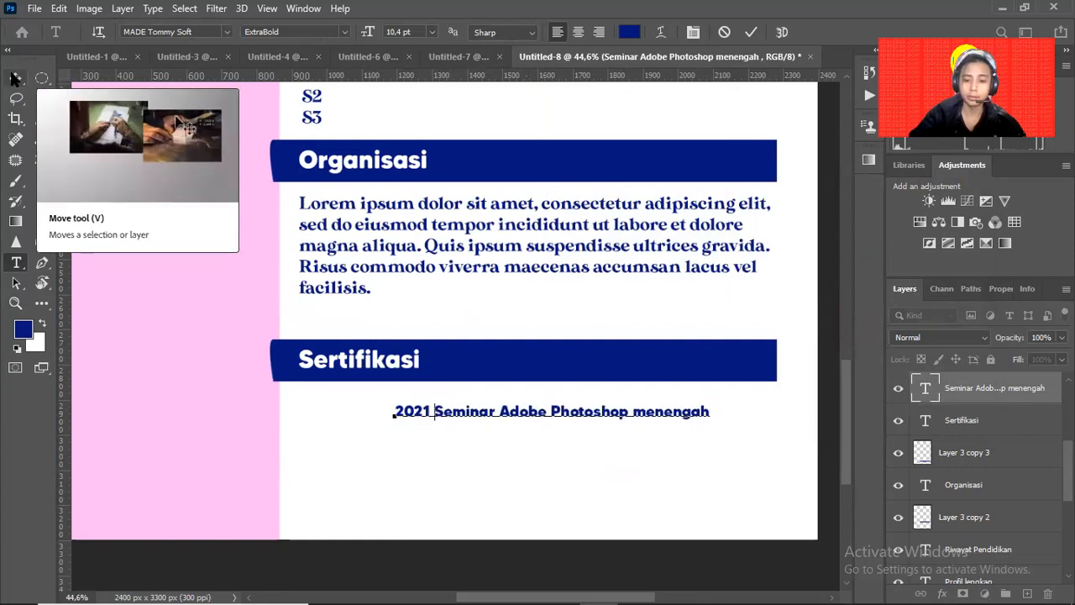
key("BackSpace")
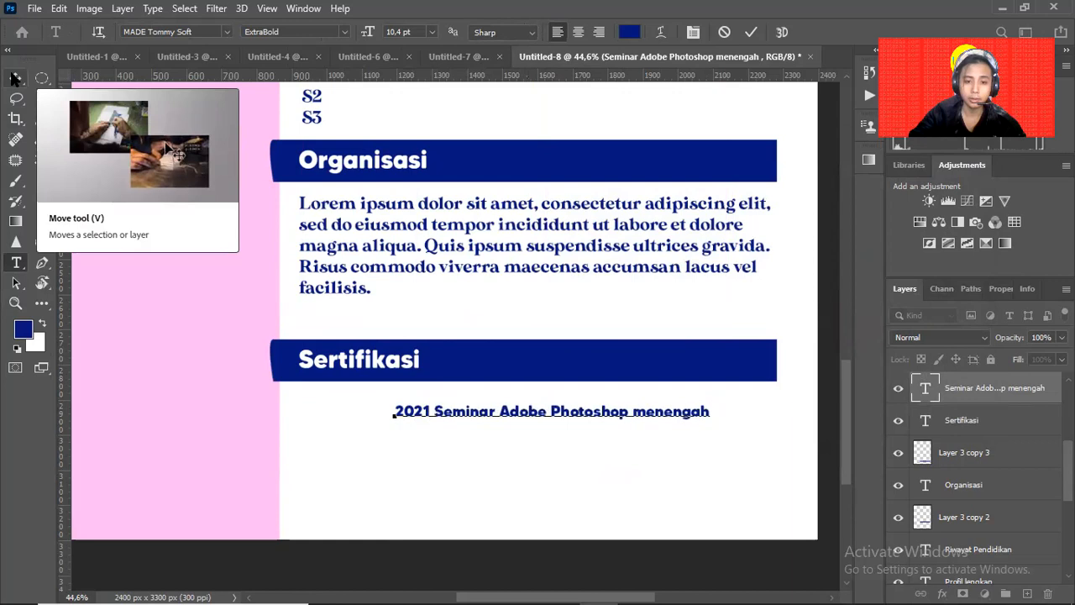
type("-")
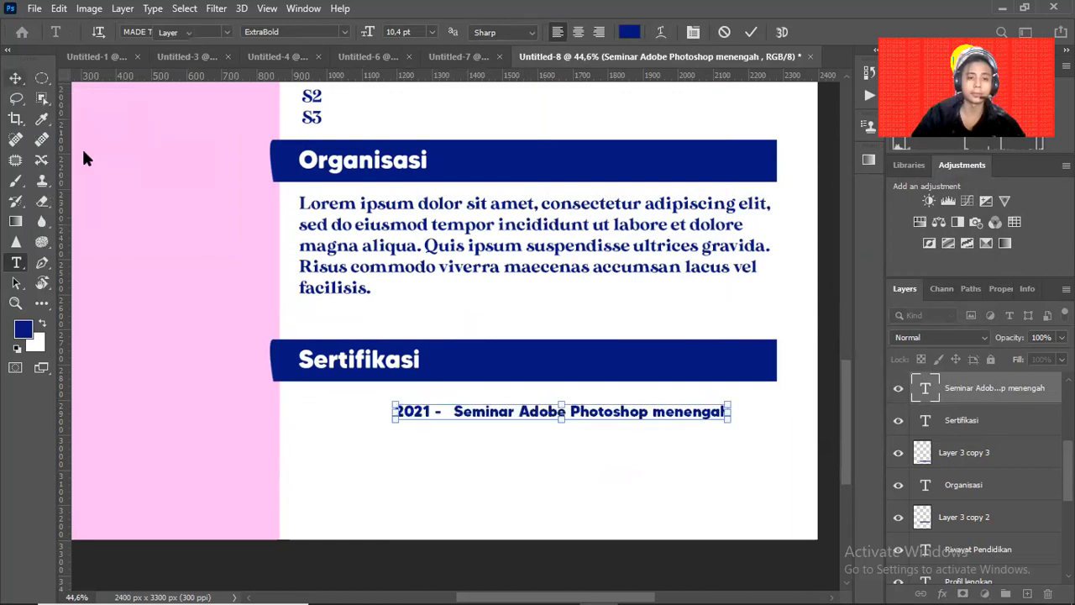
Copy the certificate line and change the middle entry to '2021 - Seminar Adobe Illustrator menengah'.
left_click_drag(468, 418, 415, 469)
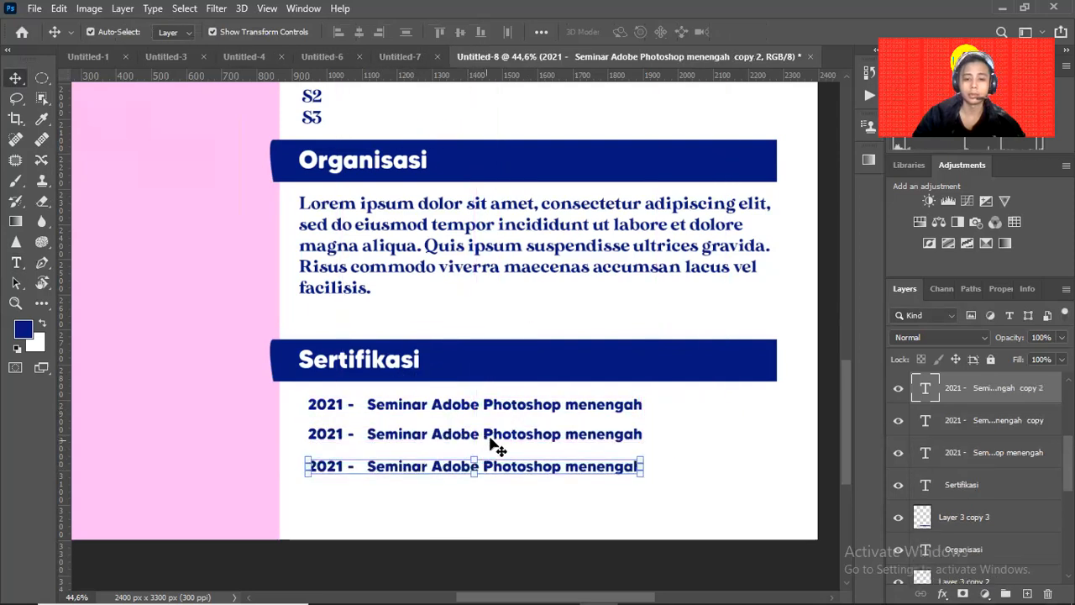
key("t")
left_click(506, 433)
double_click(506, 433)
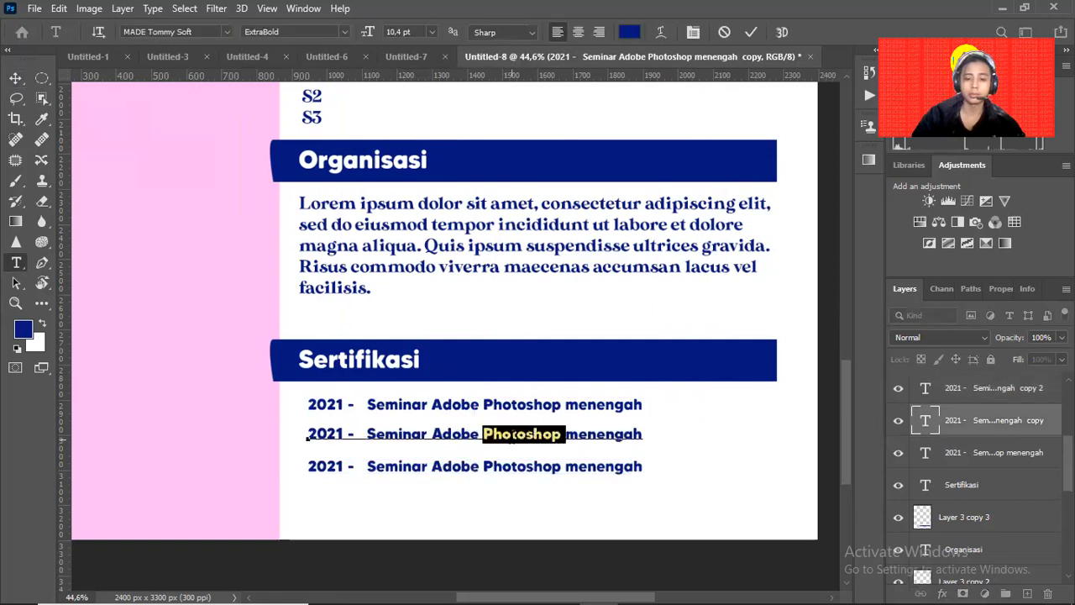
type("Illustrato")
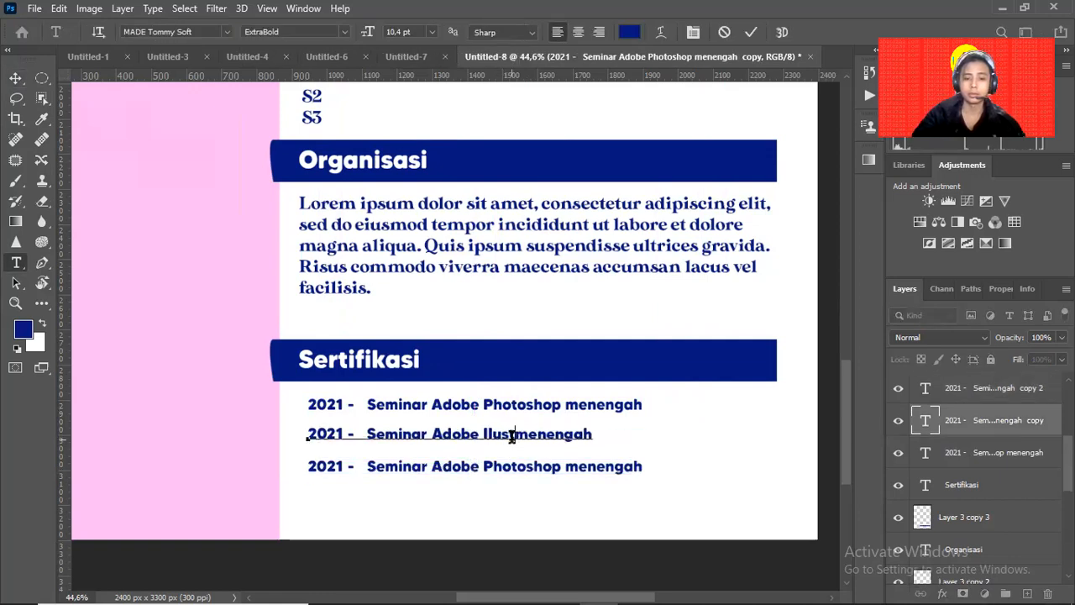
type("r")
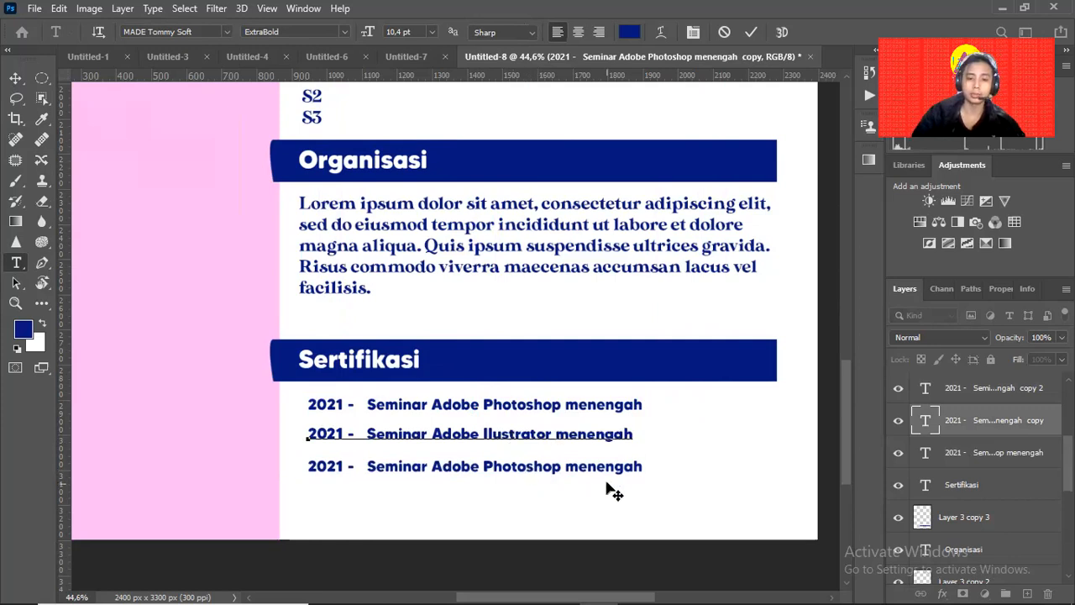
key("Return")
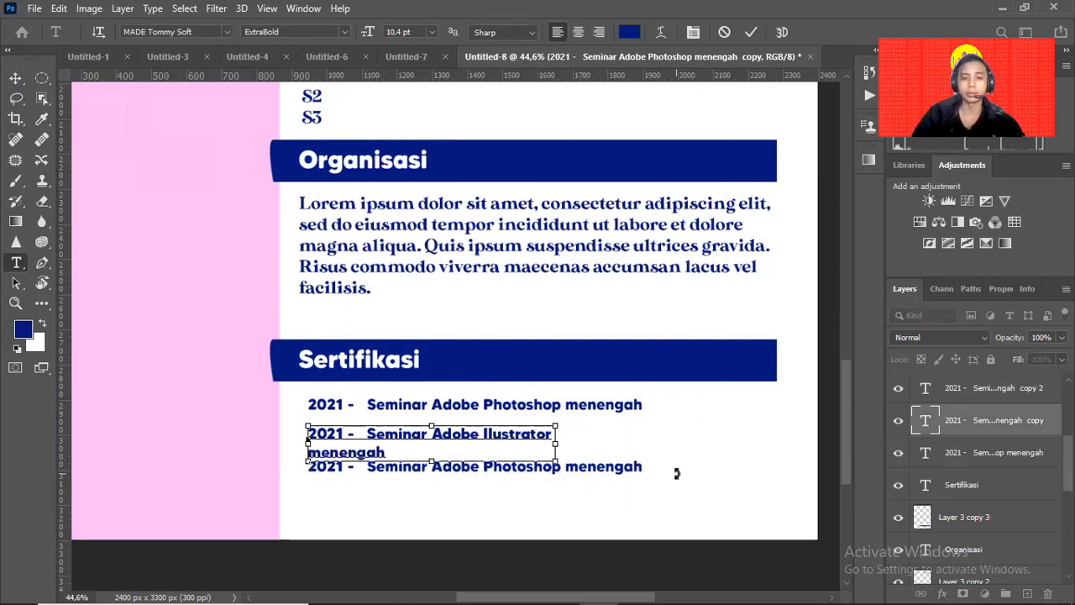
key("BackSpace")
left_click(17, 77)
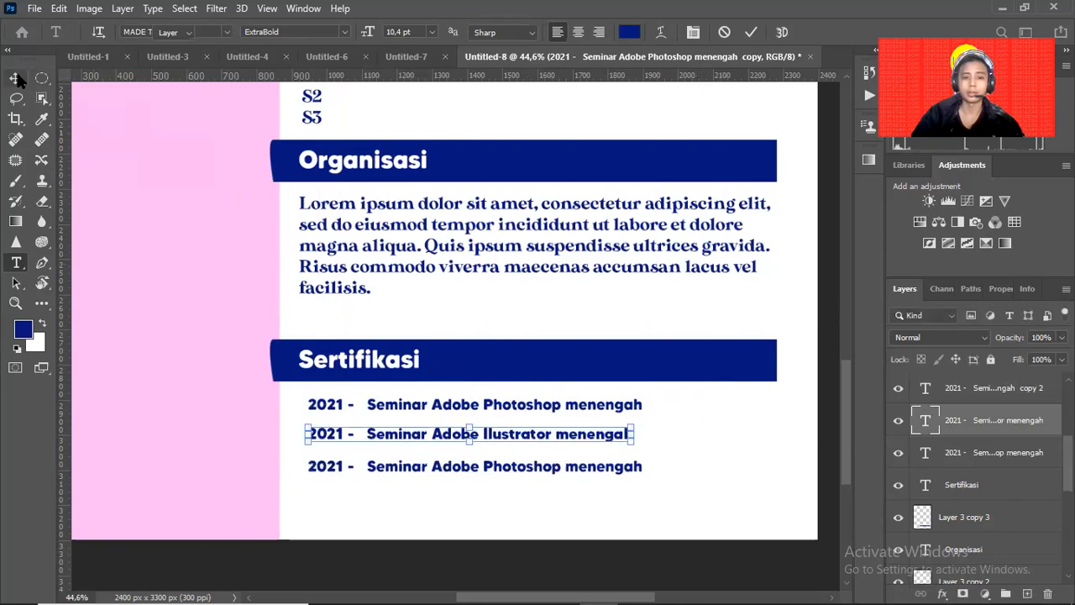
left_click(458, 250)
left_click_drag(526, 263, 619, 291)
left_click_drag(494, 331, 411, 416)
Cut the Sertifikasi bar's rounded left end flush with the pink column using a Pen-outlined selection.
scroll(934, 425, "down", 5)
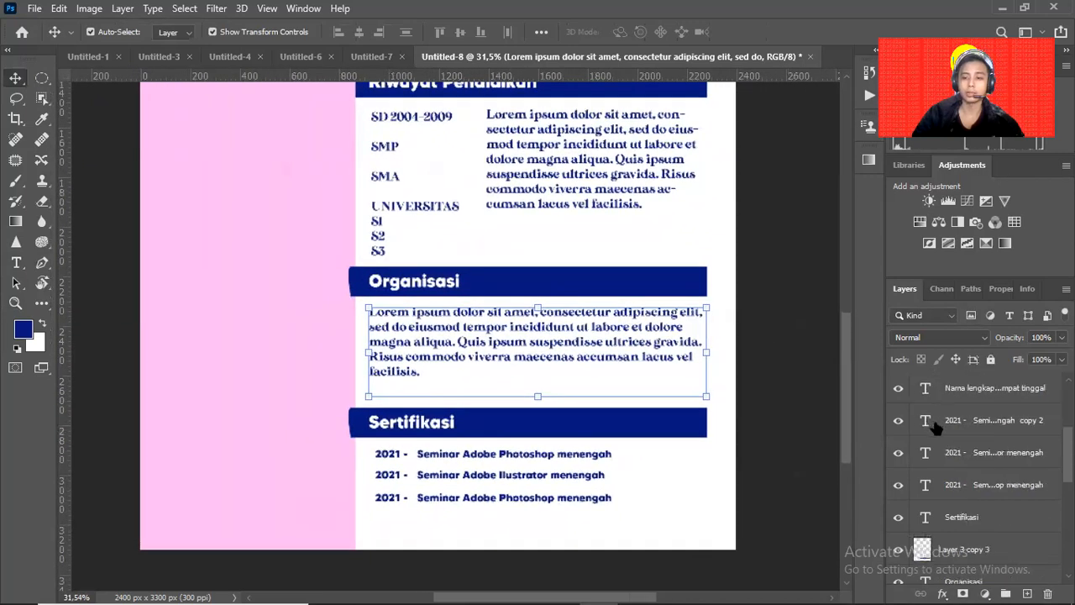
left_click(470, 428)
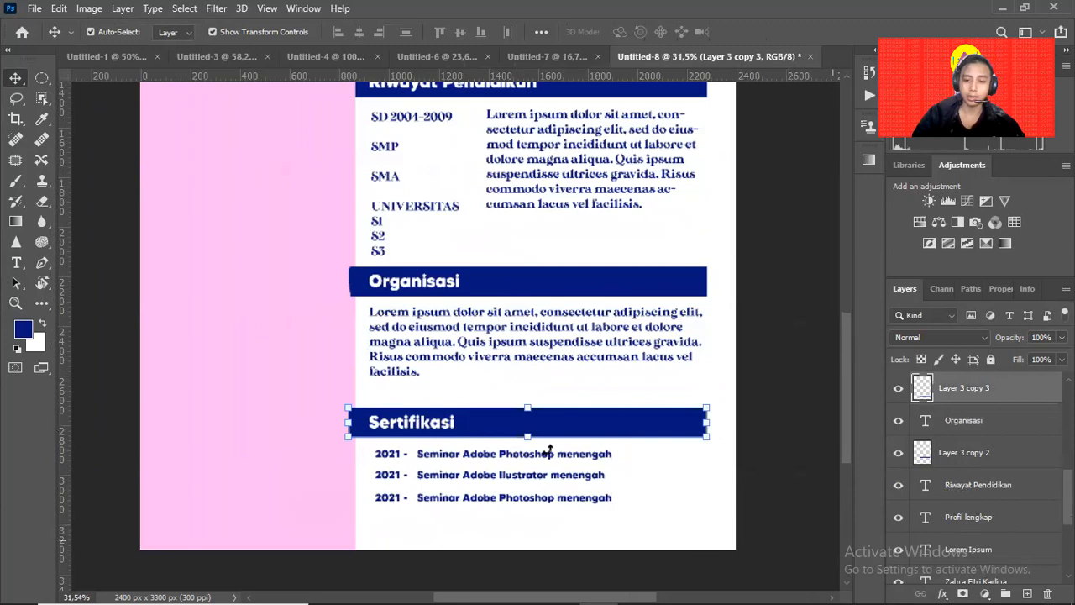
left_click_drag(342, 457, 408, 422)
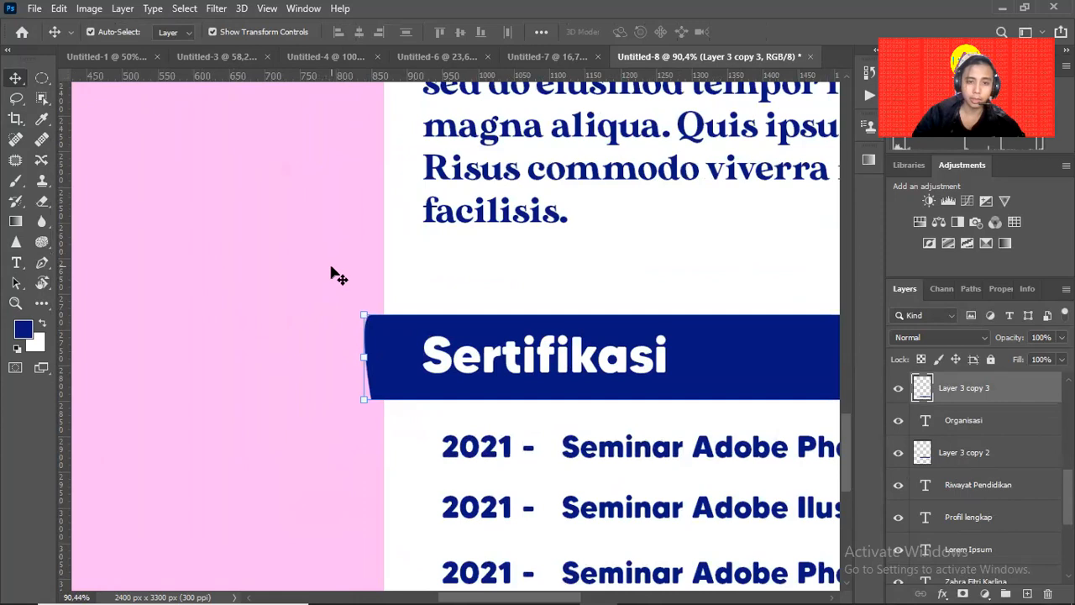
key("e")
left_click_drag(360, 302, 362, 403)
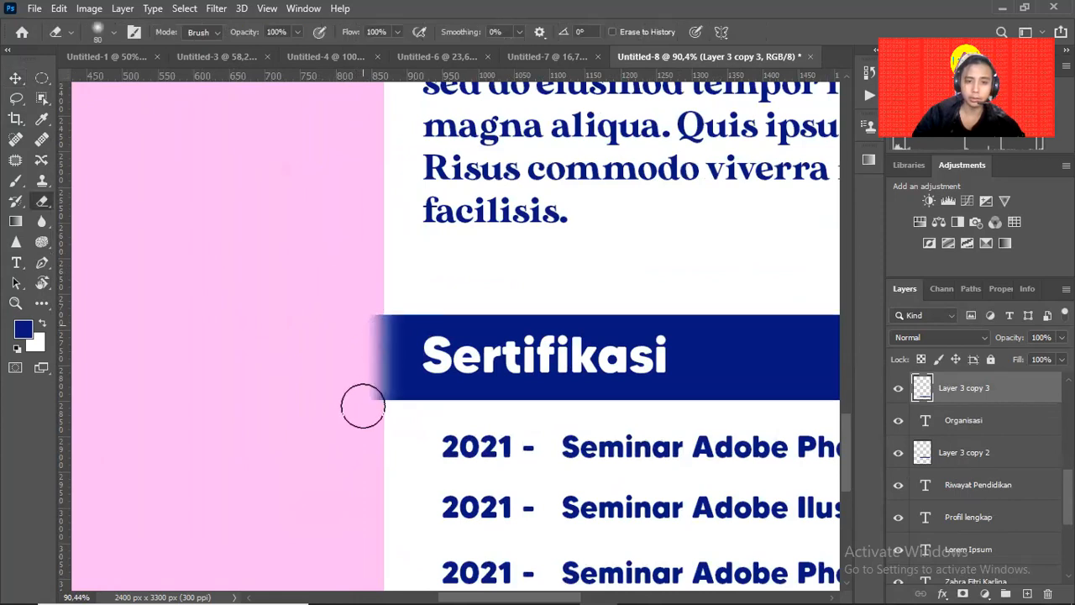
key("ctrl+z")
key("p")
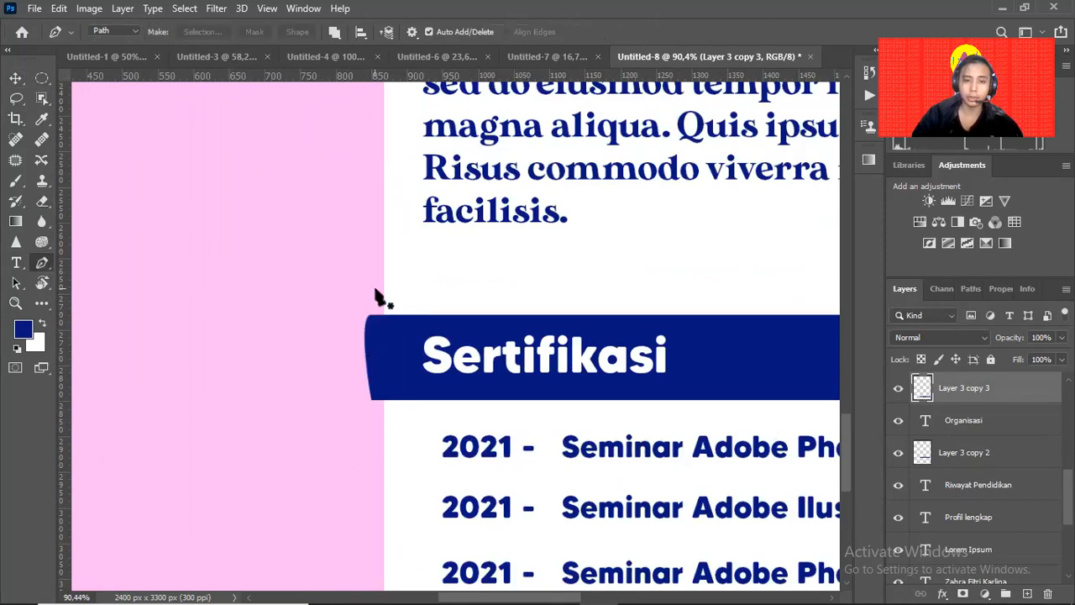
left_click(383, 290)
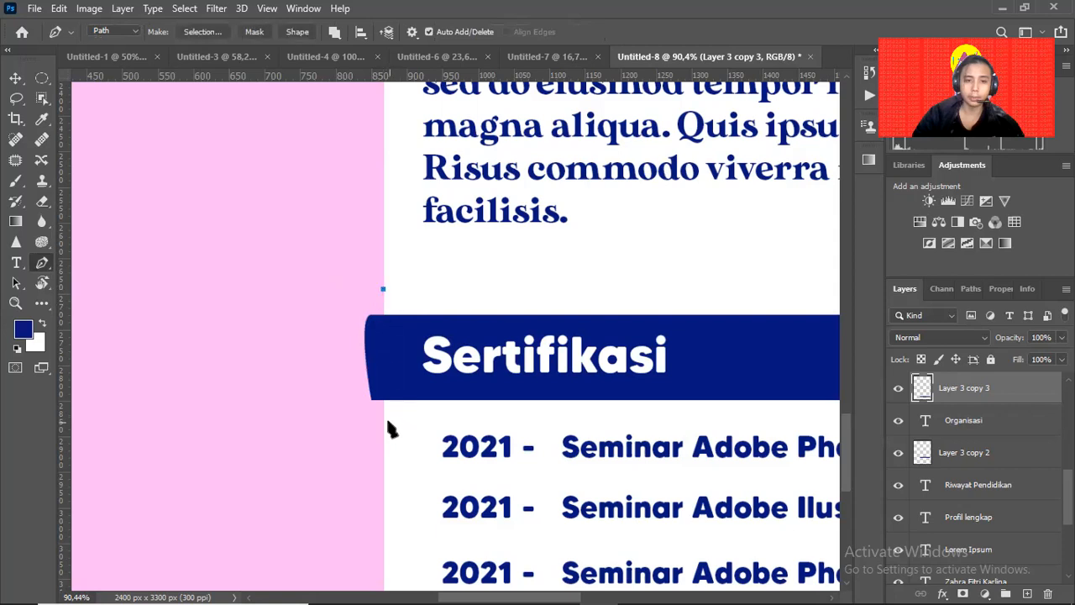
left_click(348, 398)
left_click(345, 303)
left_click(383, 291)
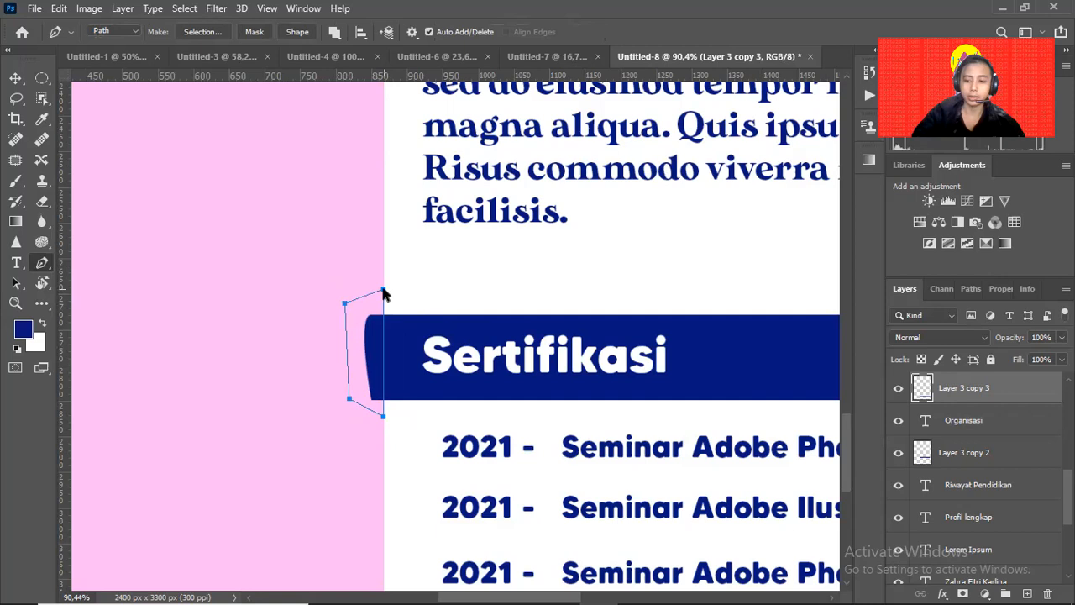
key("ctrl+Return")
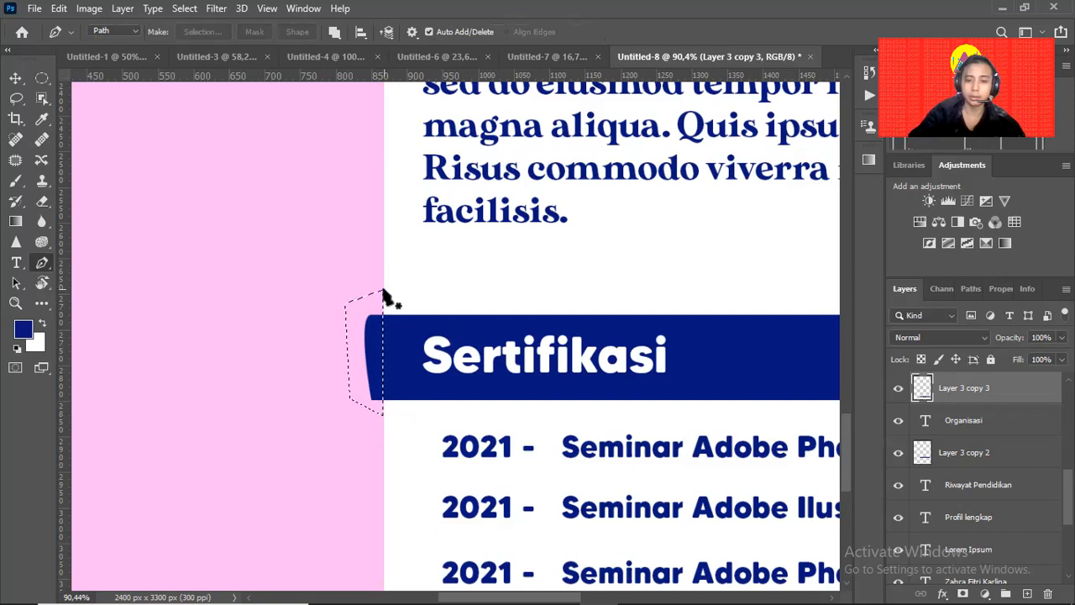
key("Delete")
key("ctrl+d")
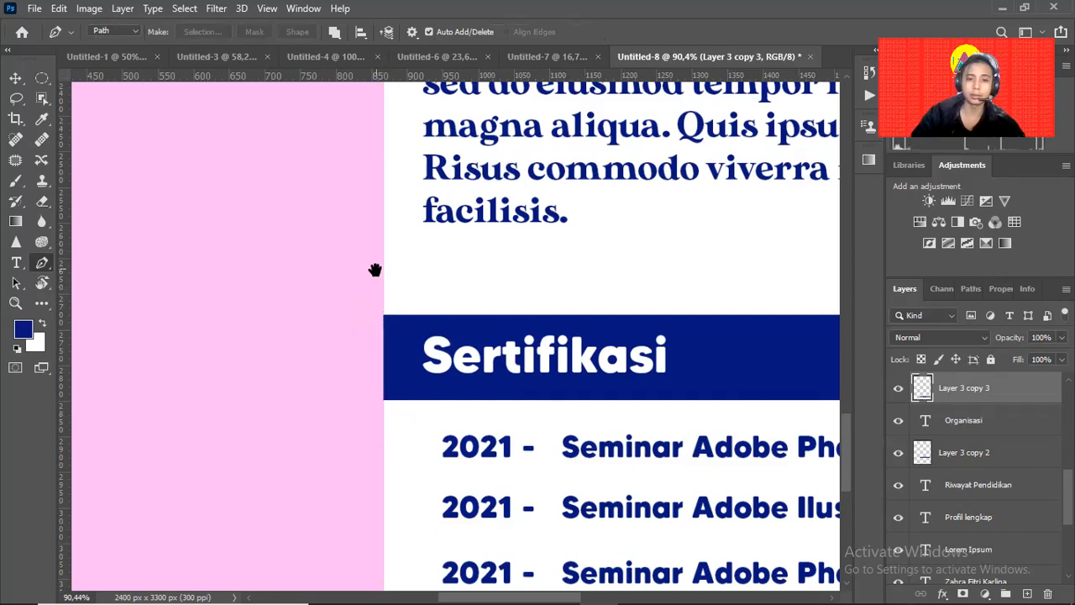
Cut the Organisasi bar's rounded left end off the same way, then zoom out to view the bars.
scroll(379, 336, "up", 5)
key("v")
left_click(373, 332)
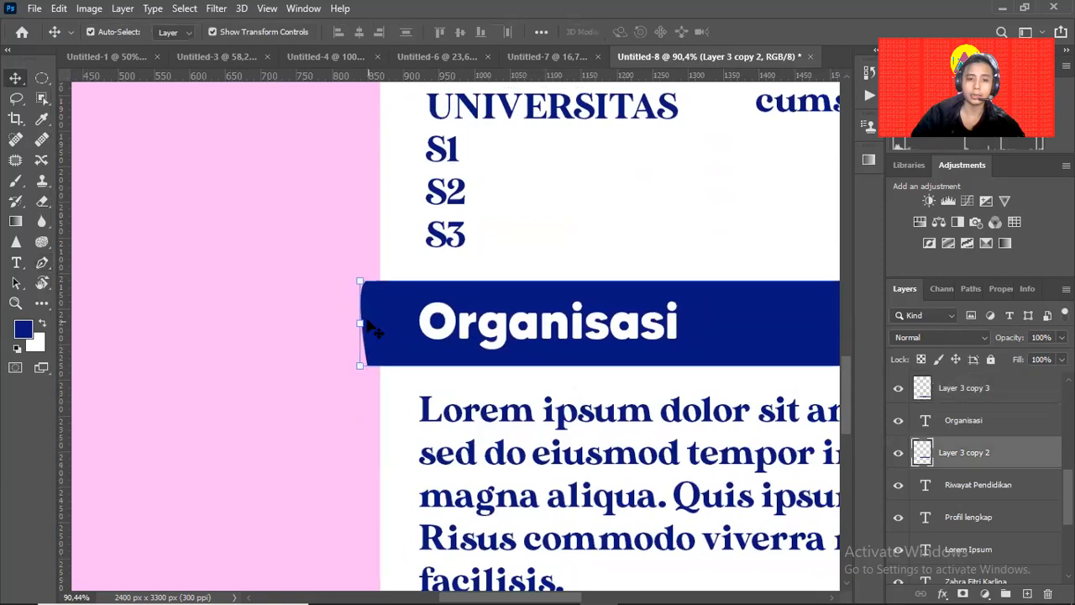
key("p")
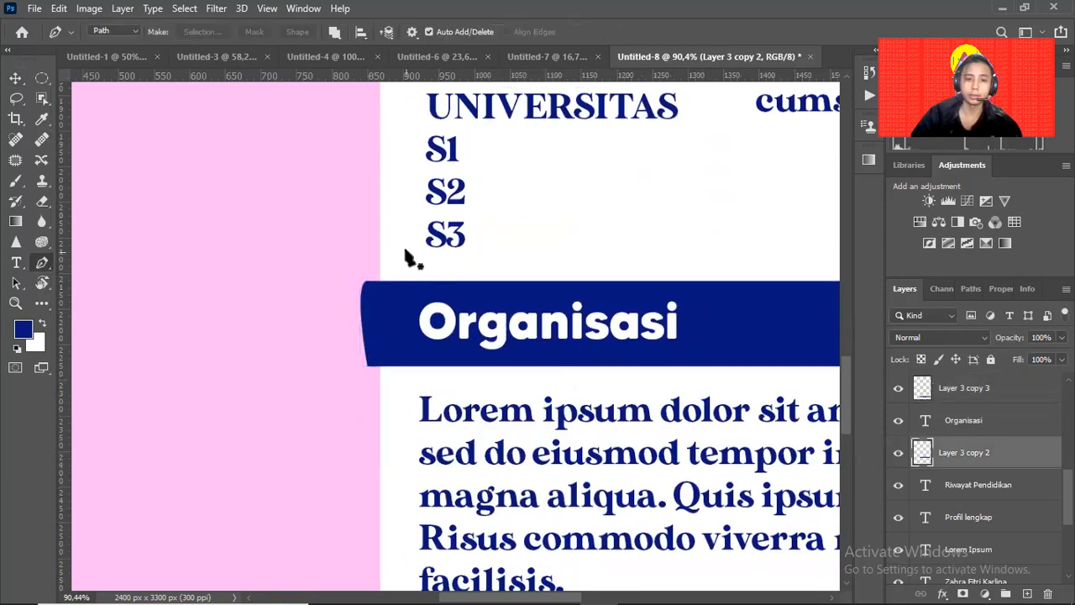
left_click(379, 235)
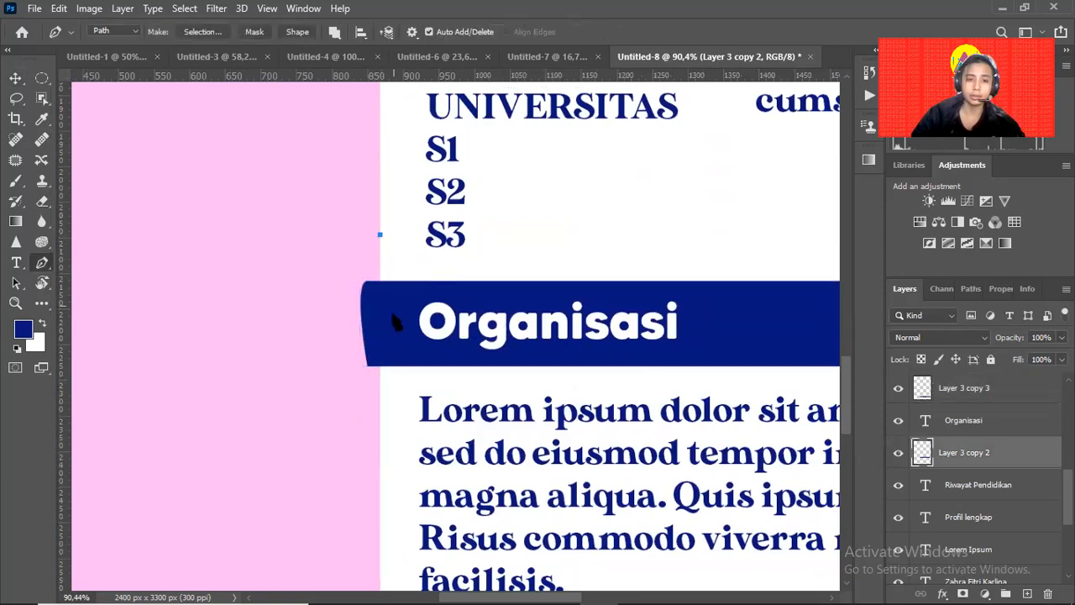
left_click(379, 387)
left_click(327, 359)
left_click(343, 251)
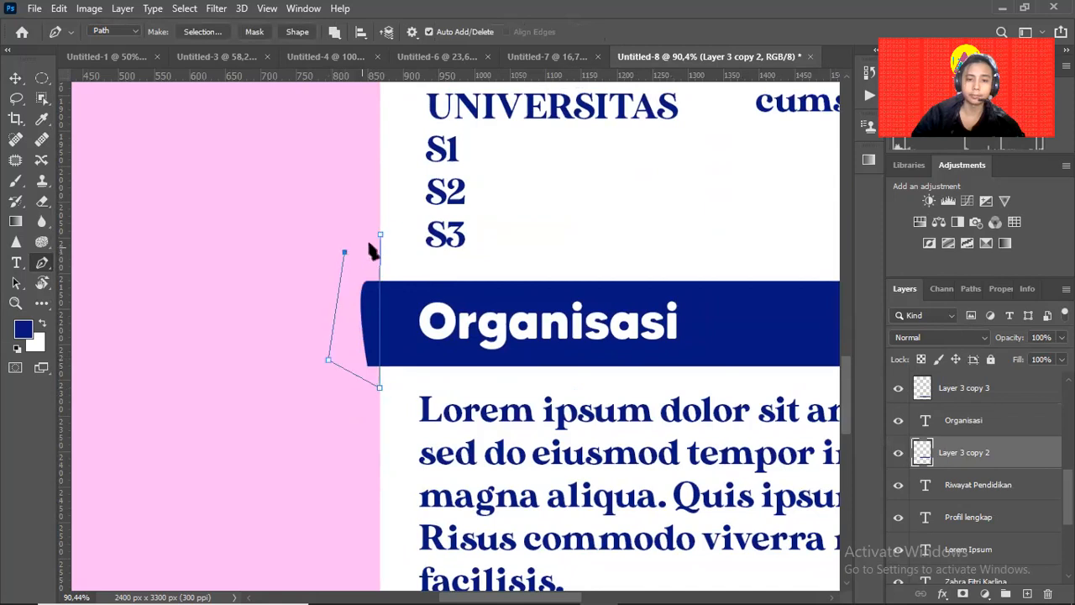
left_click(381, 235)
key("ctrl+Return")
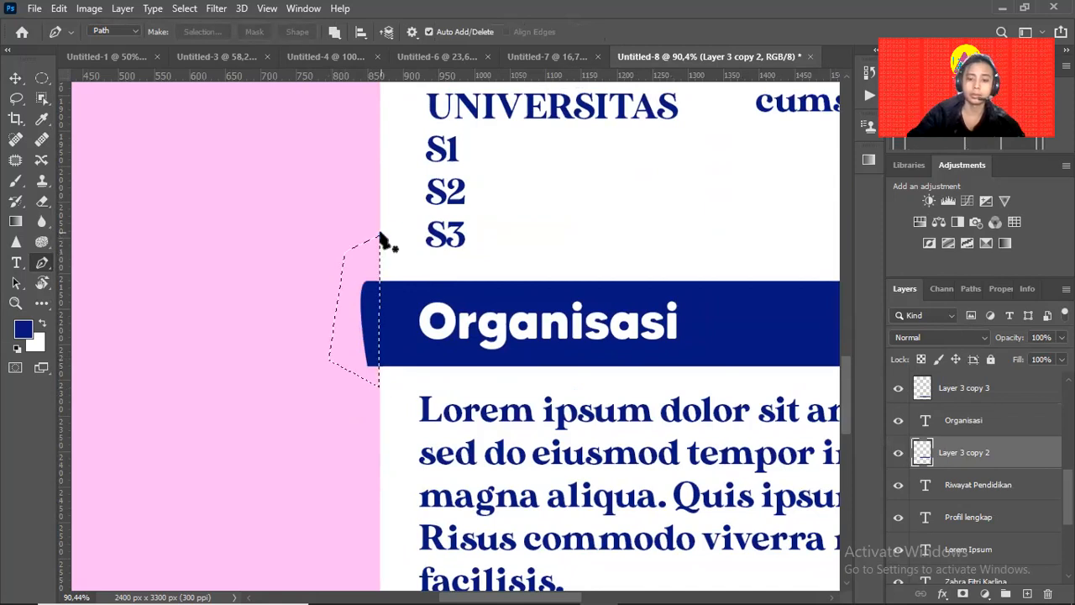
key("Delete")
key("ctrl+d")
key("z")
left_click(554, 253, "alt")
left_click_drag(555, 253, 421, 400)
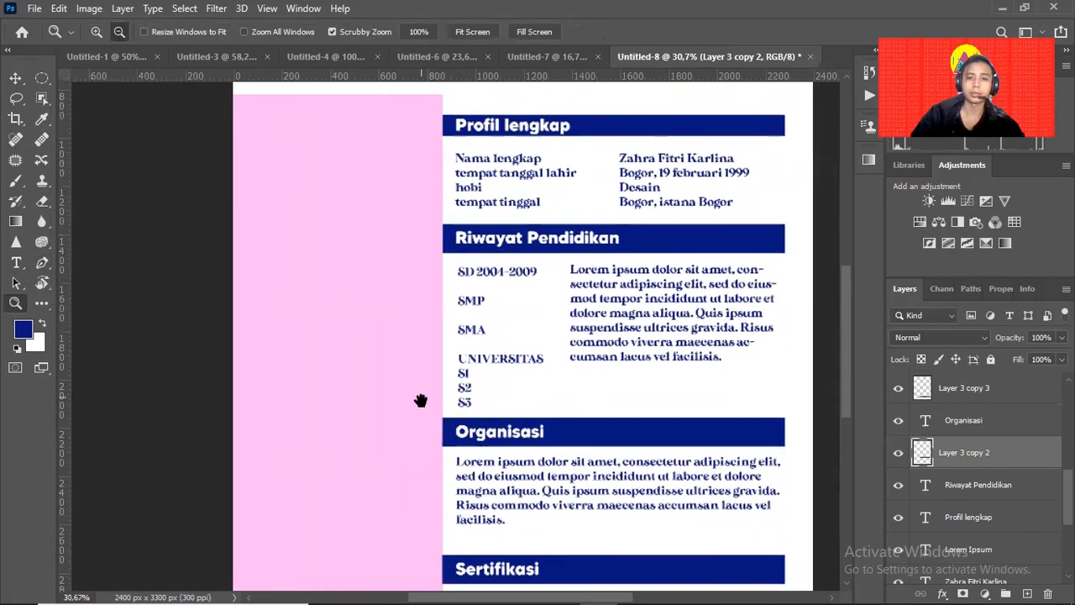
left_click_drag(563, 336, 529, 380)
left_click_drag(576, 283, 578, 409)
left_click_drag(590, 306, 558, 328)
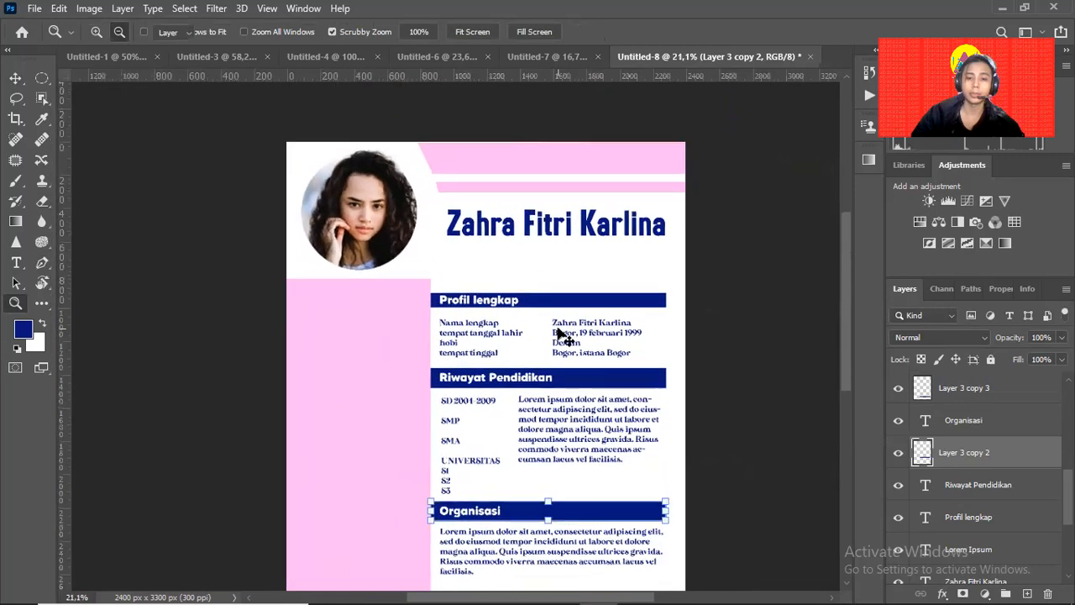
left_click_drag(509, 397, 476, 338)
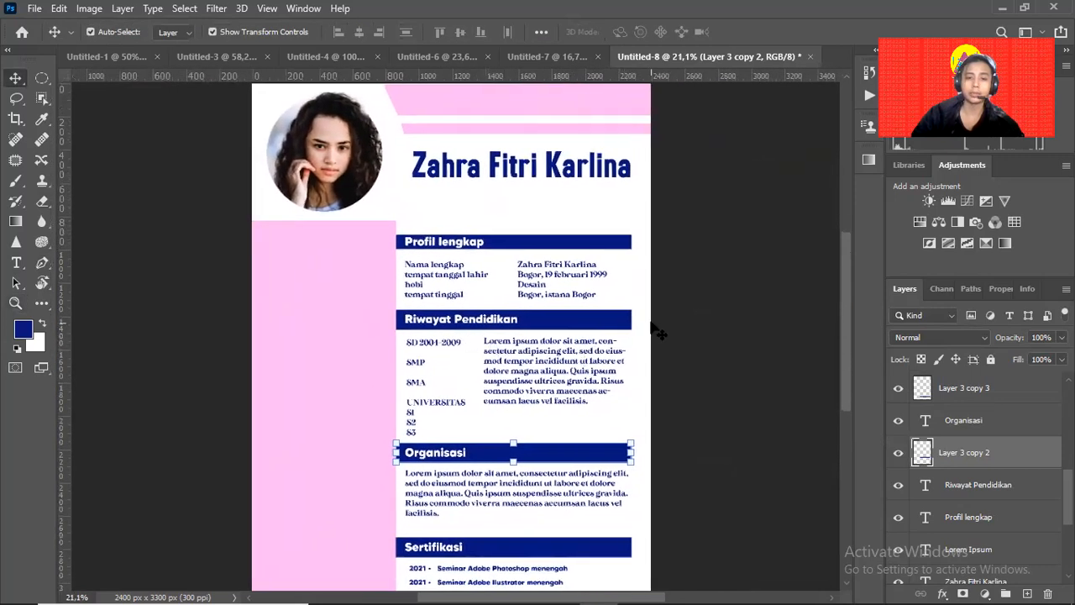
left_click(675, 364)
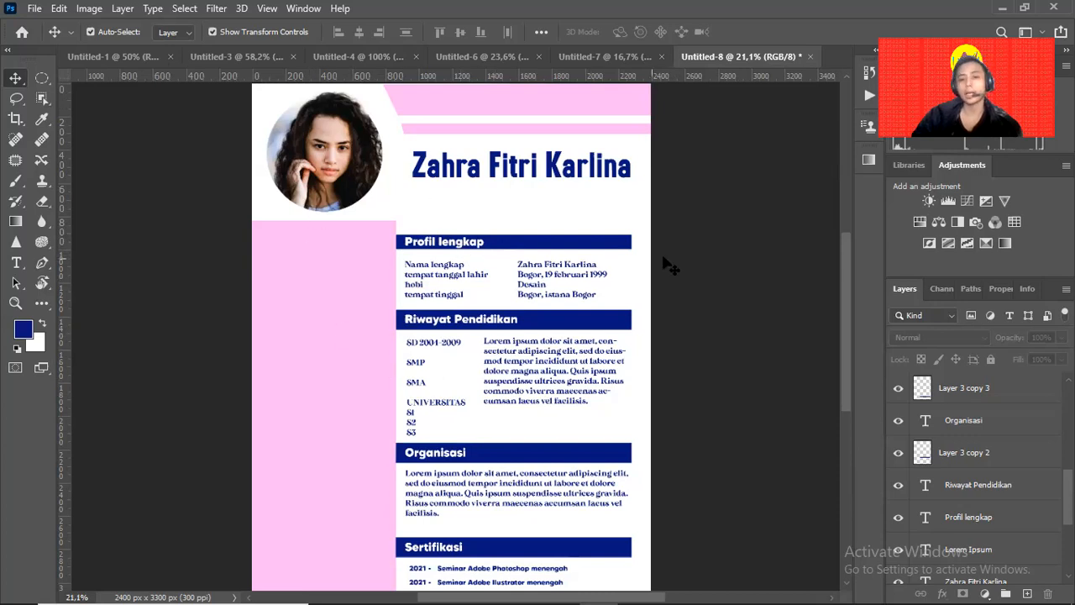
scroll(695, 290, "down", 2)
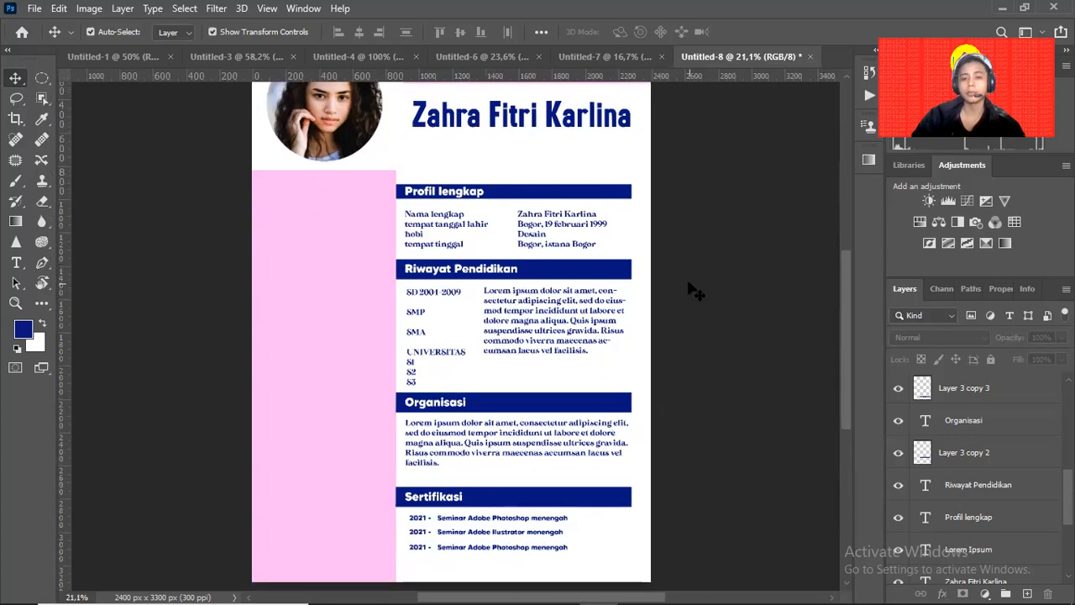
scroll(695, 291, "up", 1)
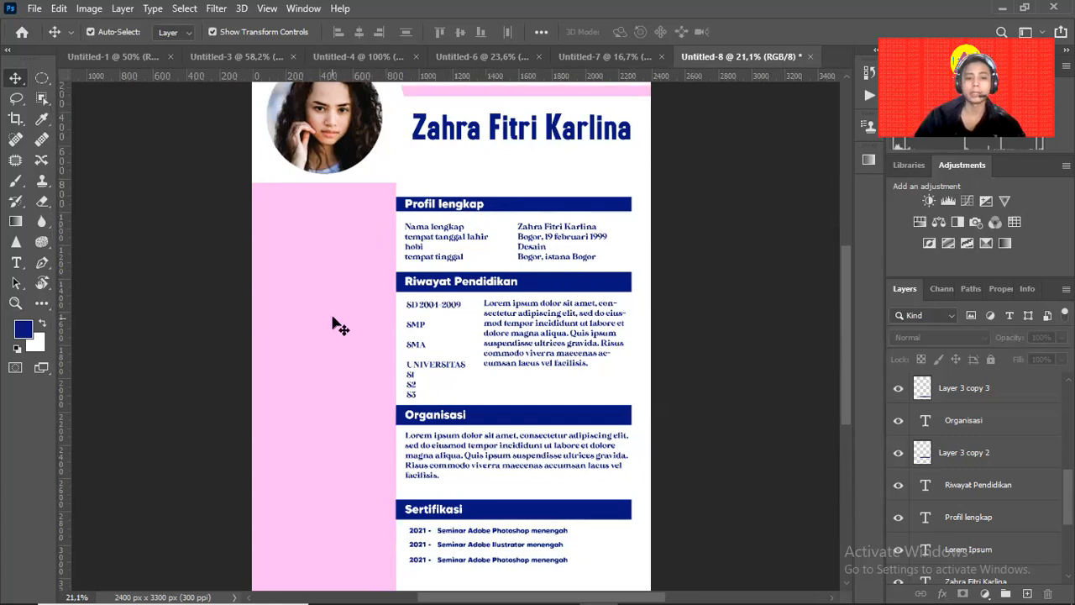
key("alt+Tab")
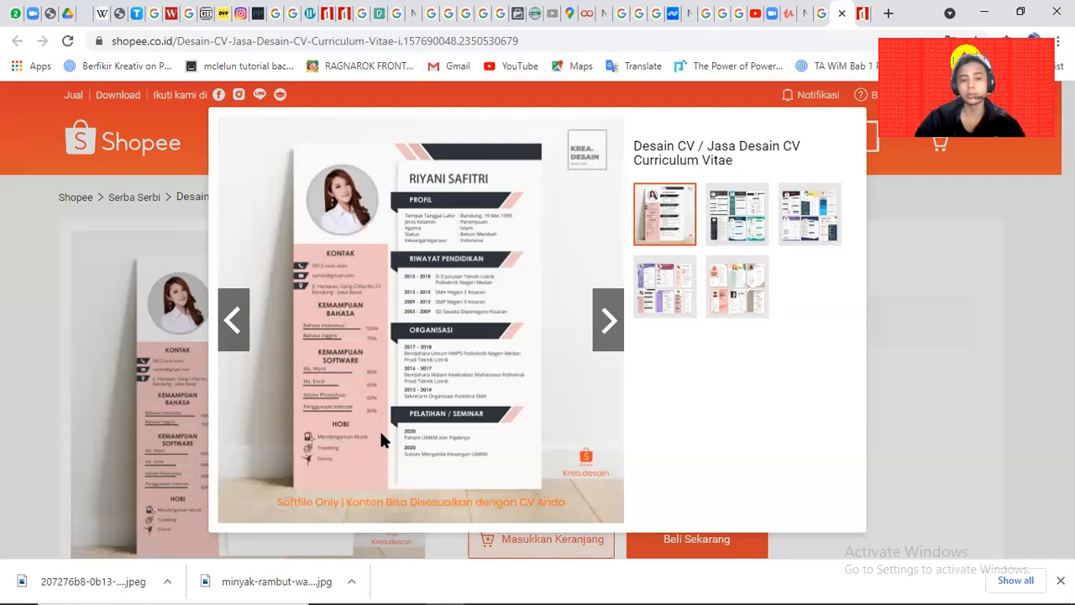
key("alt+Tab")
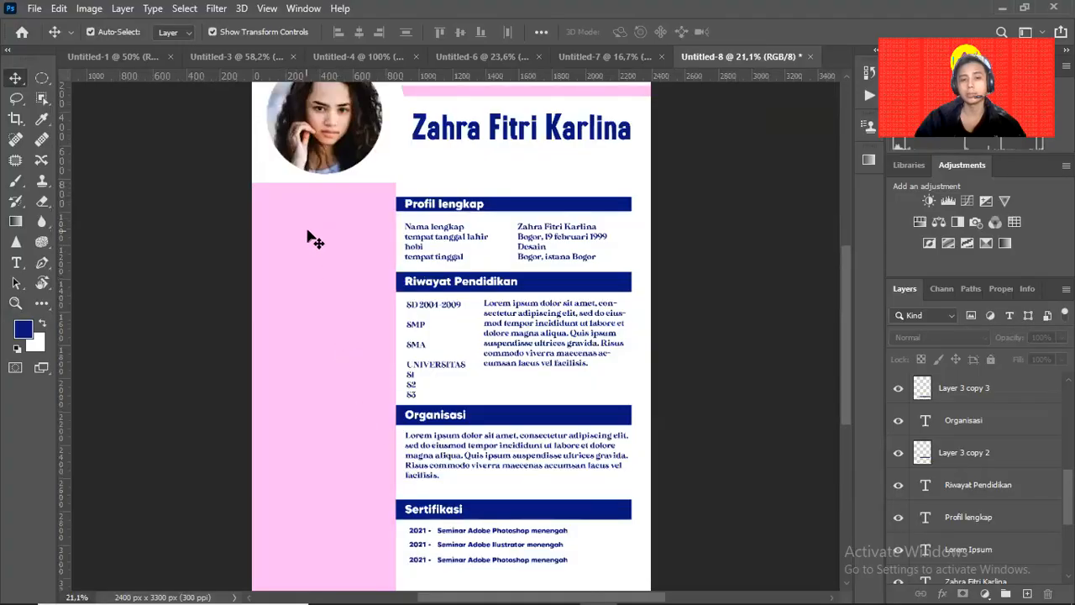
Add a new empty top layer and set up a white brush at 100% hardness.
left_click(377, 374)
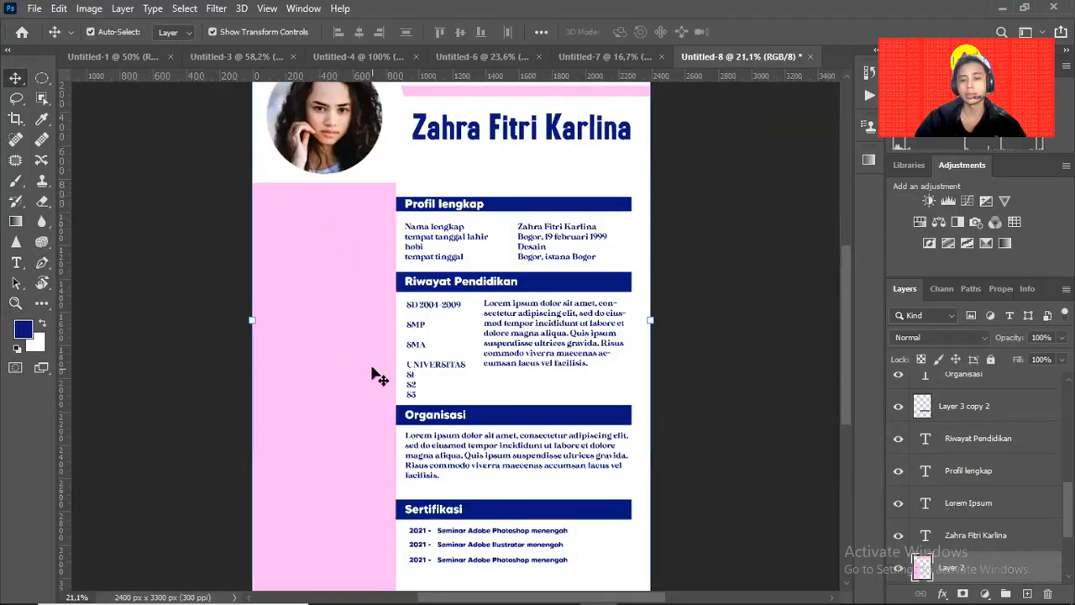
left_click(684, 368)
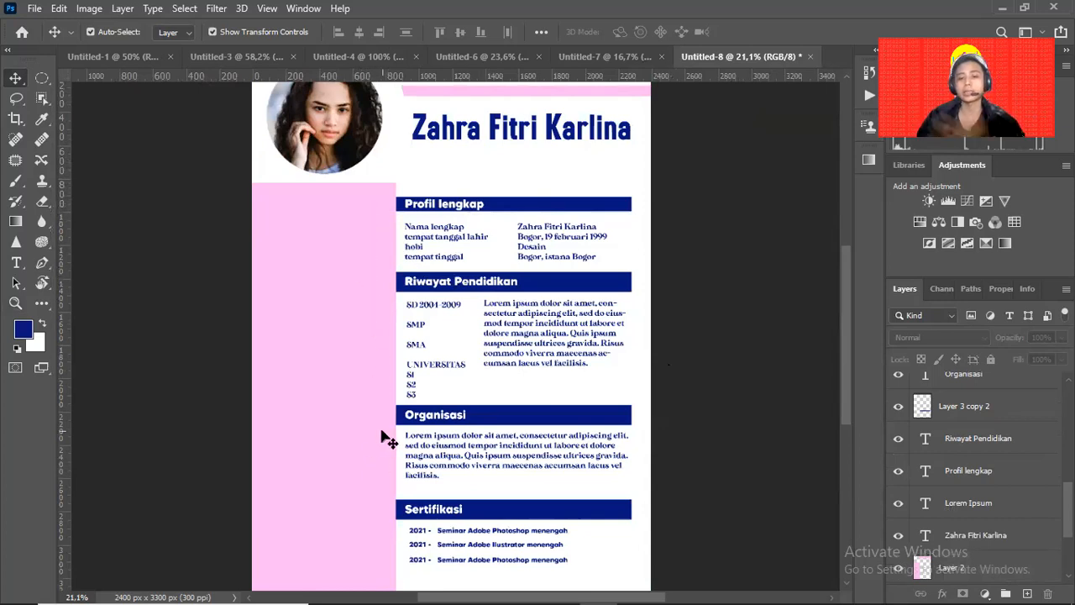
left_click_drag(569, 362, 539, 408)
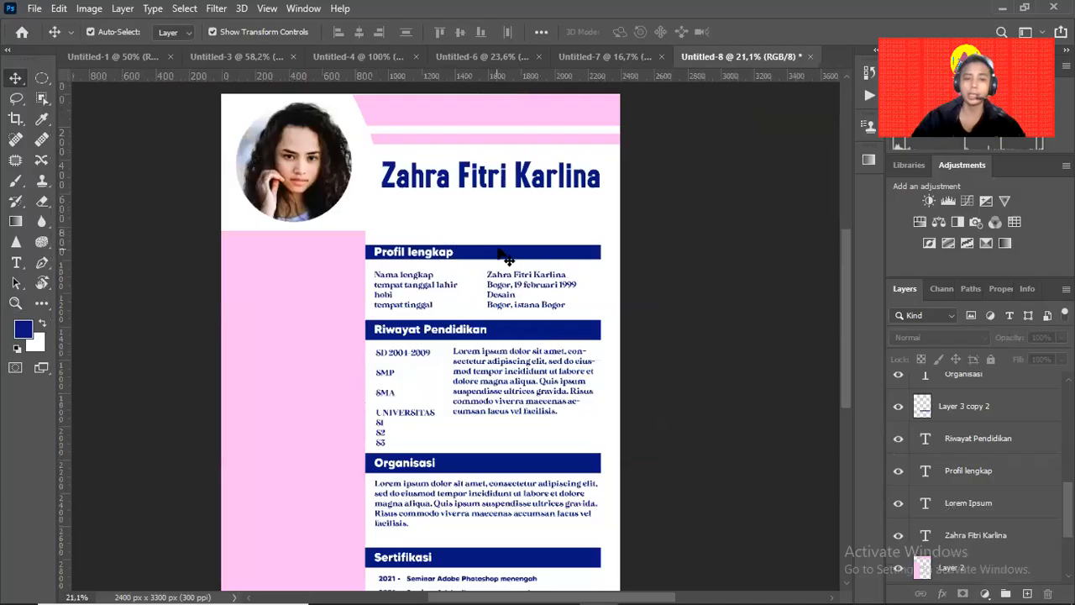
left_click_drag(482, 222, 480, 259)
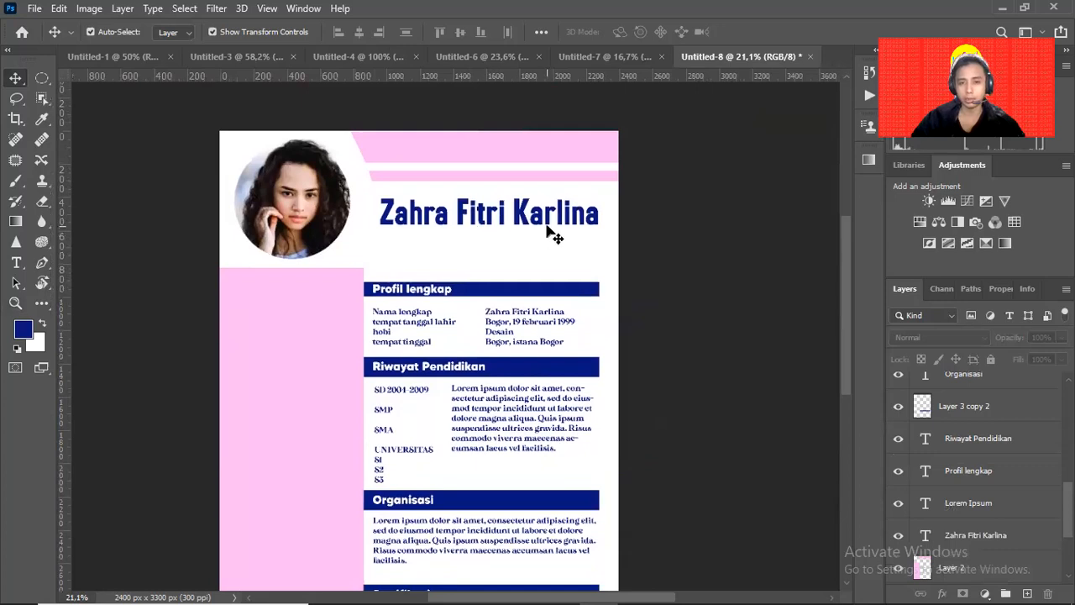
scroll(940, 395, "up", 10)
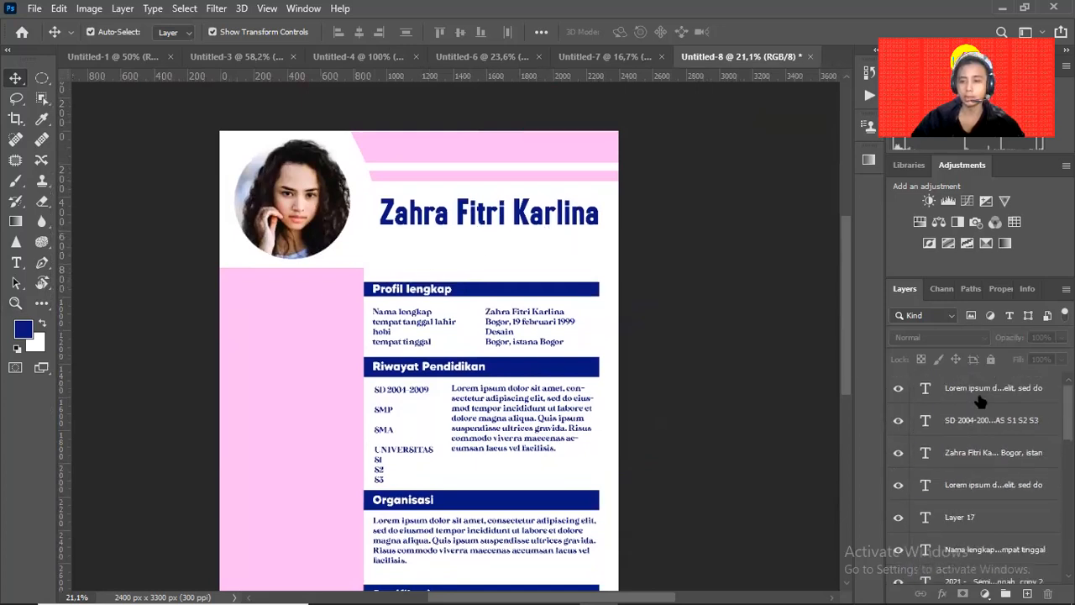
left_click(992, 392)
key("ctrl+shift+alt+n")
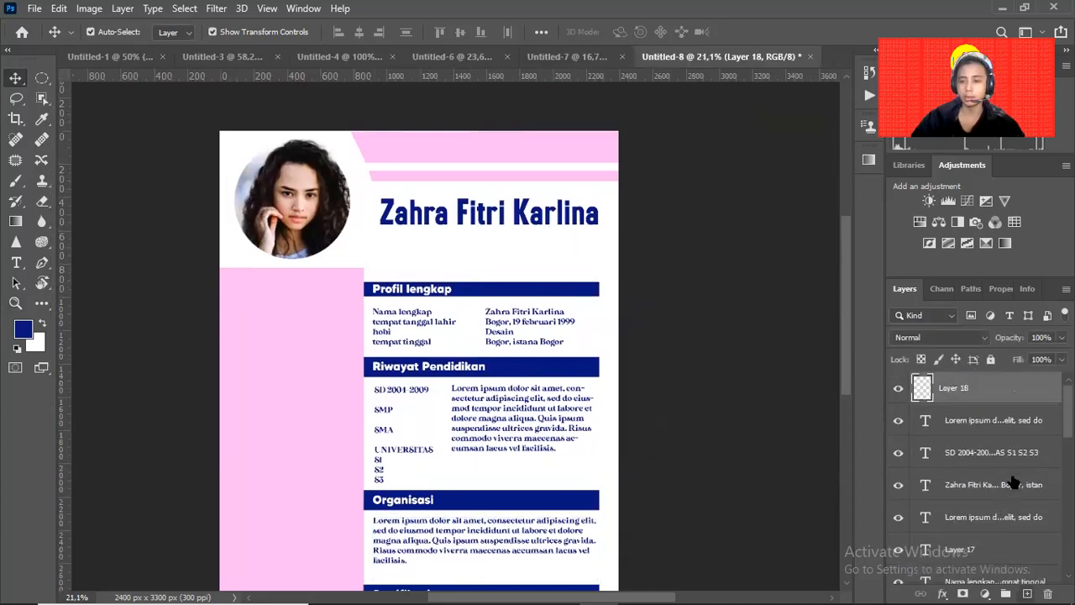
key("b")
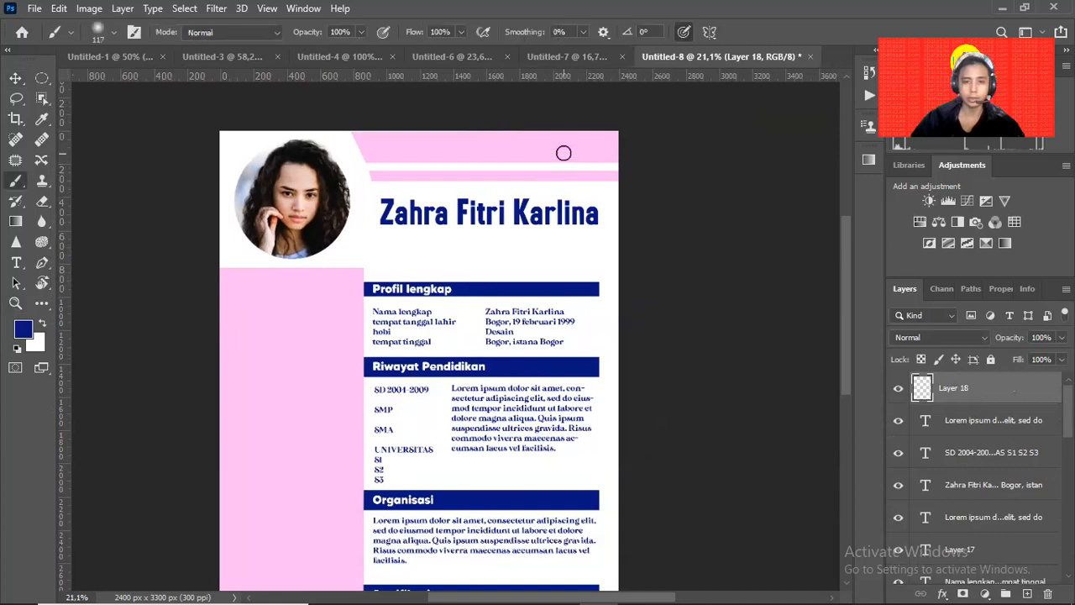
key("bracketright")
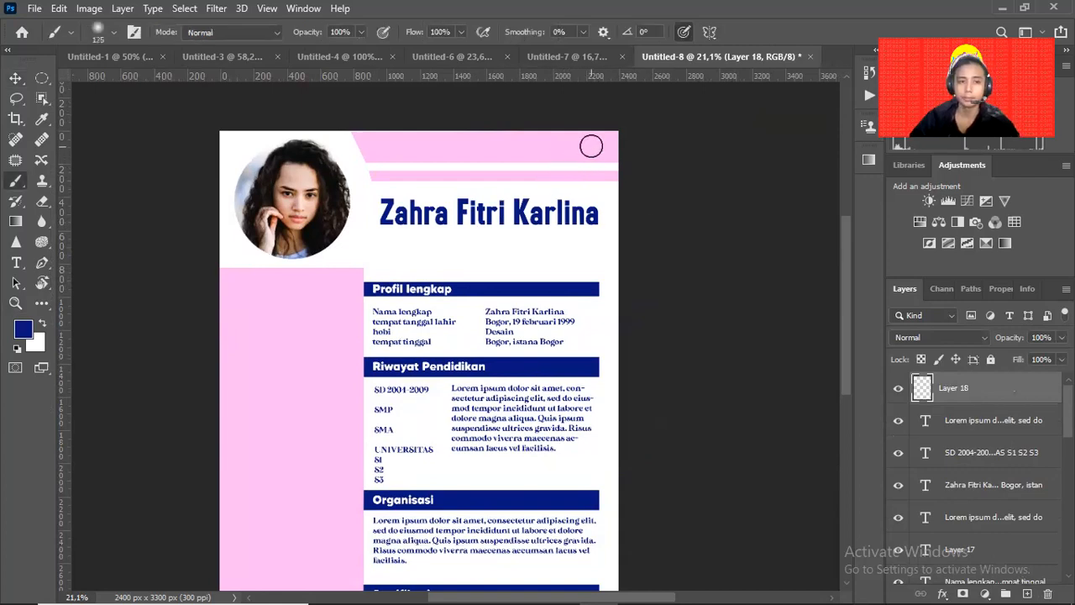
left_click(613, 187, "alt")
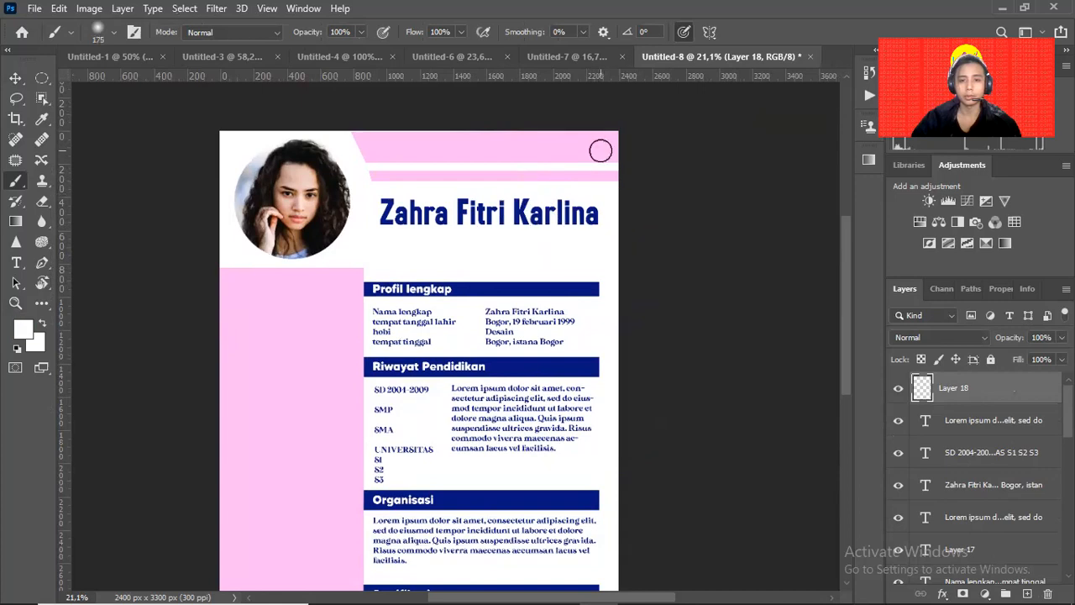
left_click(113, 33)
left_click_drag(90, 118, 188, 119)
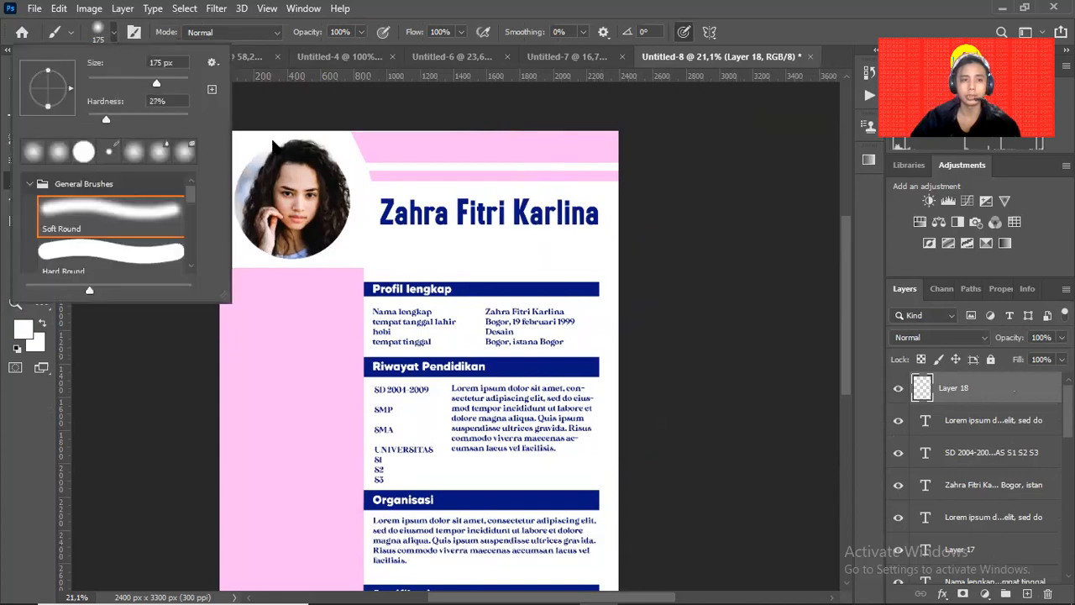
Paint a white dot at the pink band's right end, shrink the brush, and undo stray marks.
left_click(599, 147)
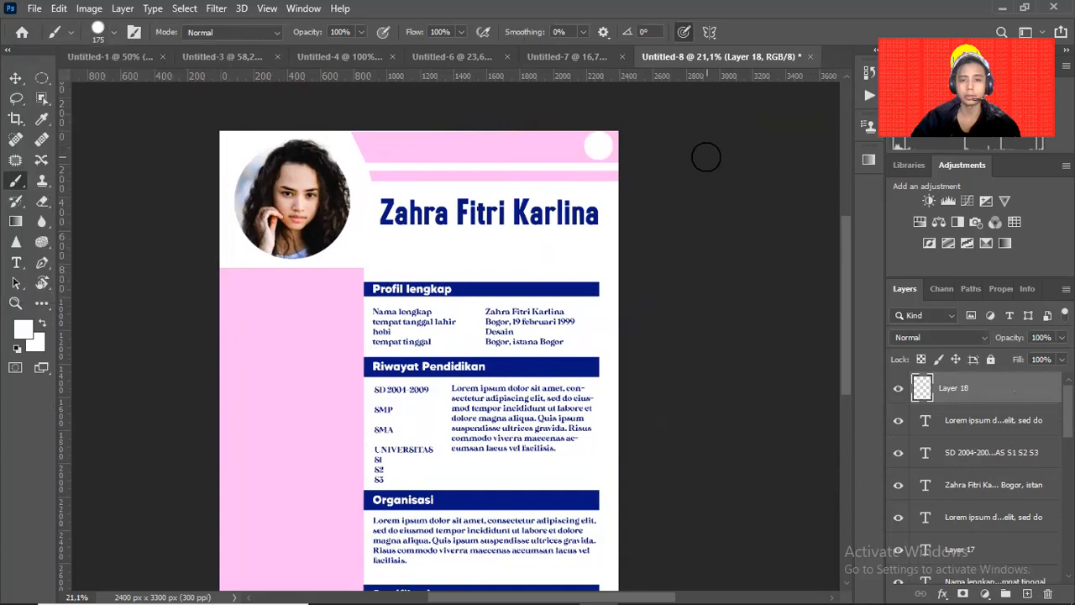
key("[")
key("bracketleft")
key("bracketleft")
key("bracketleft")
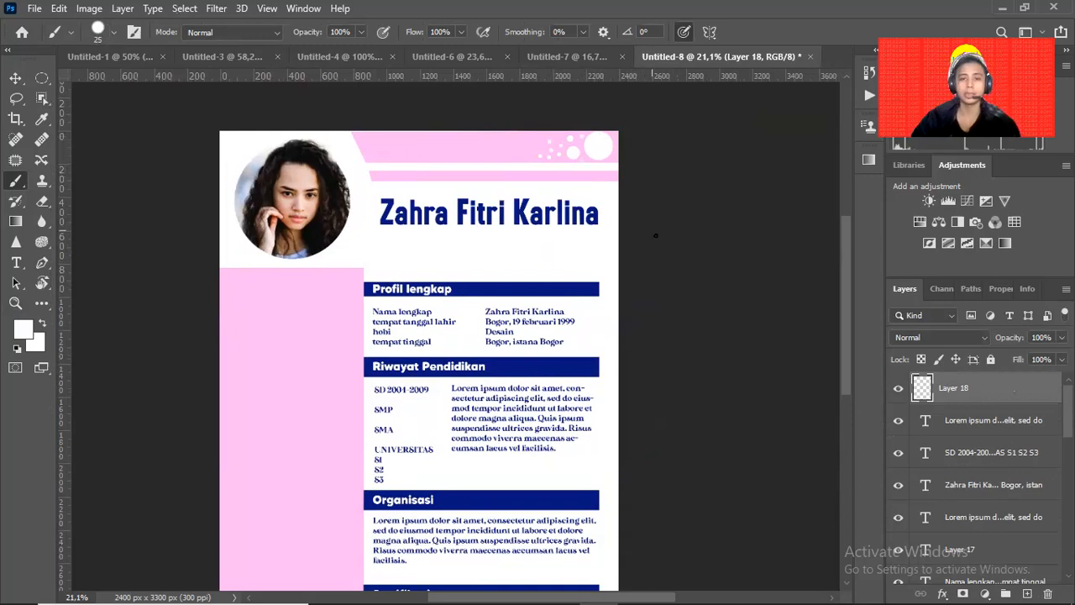
scroll(655, 235, "down", 3)
scroll(632, 240, "up", 1)
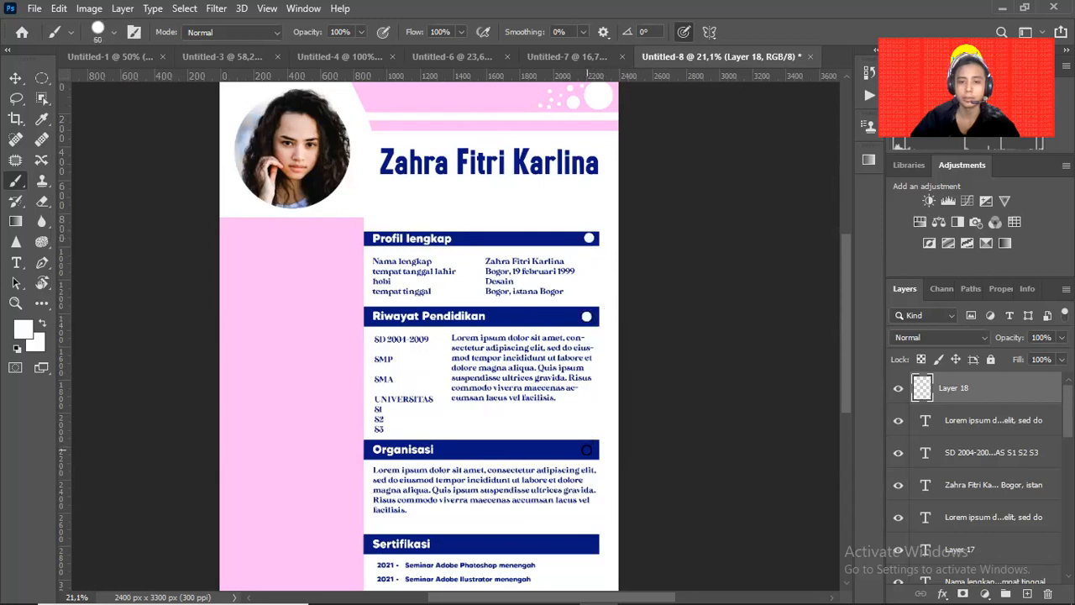
scroll(603, 433, "down", 2)
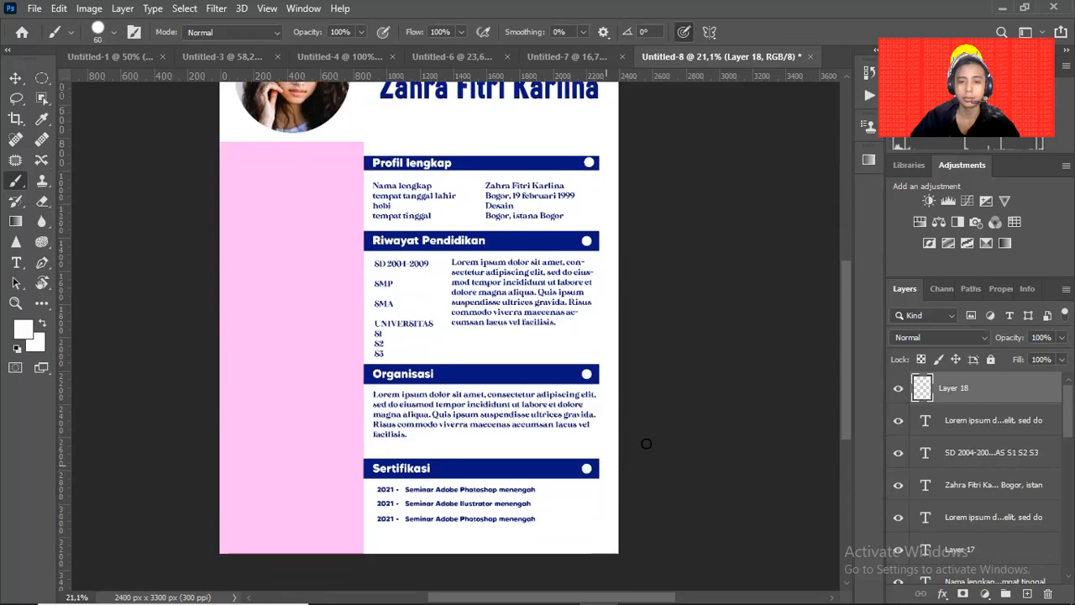
scroll(647, 412, "up", 2)
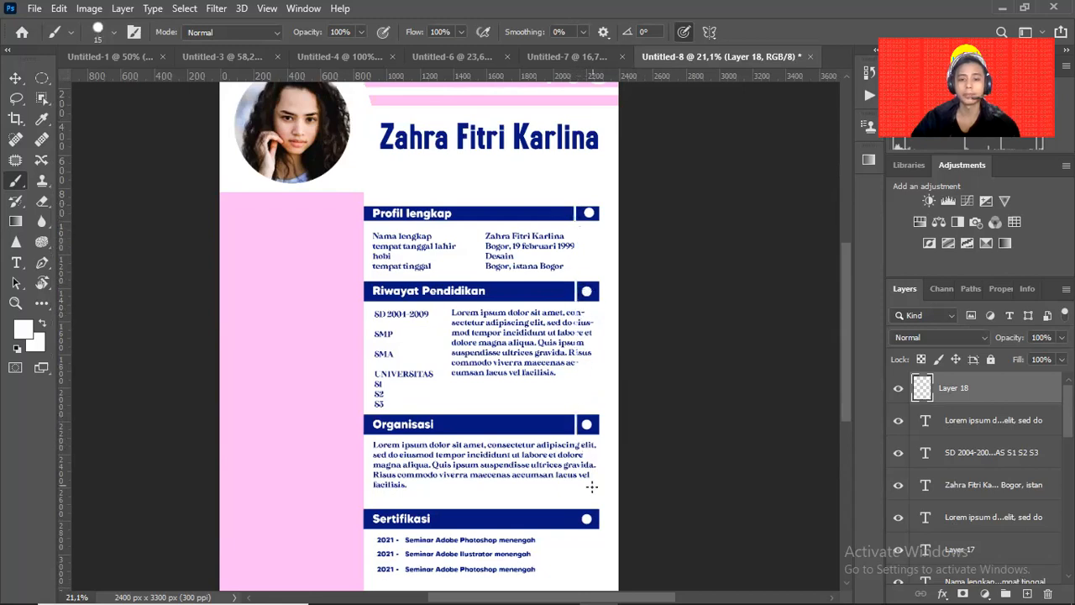
key("ctrl+z")
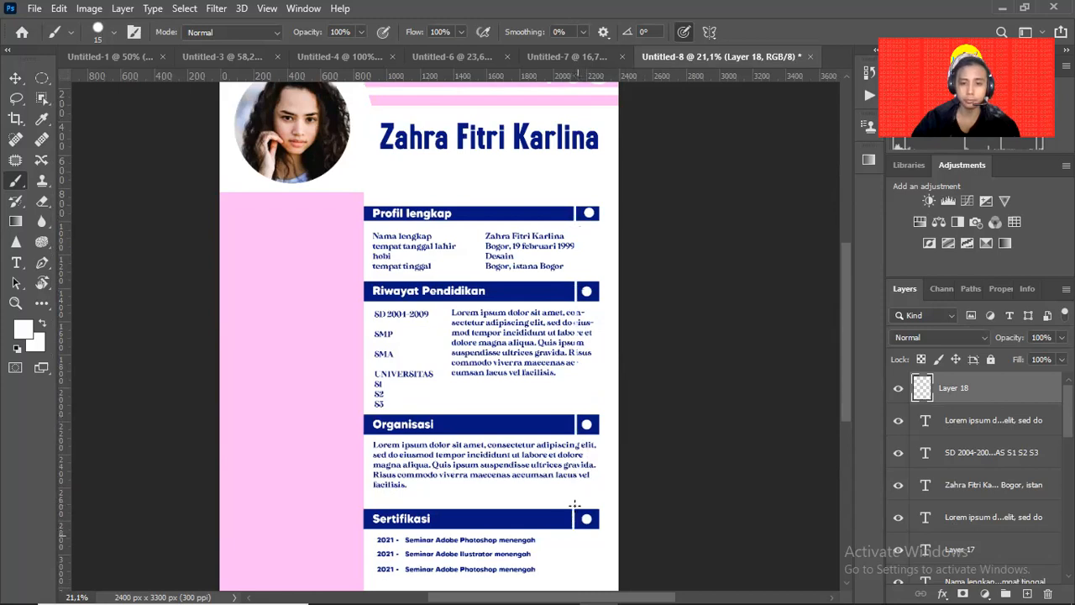
Attempt a brush dot on the pink column, dismiss the no-layer warning, and place two path anchors there.
key("v")
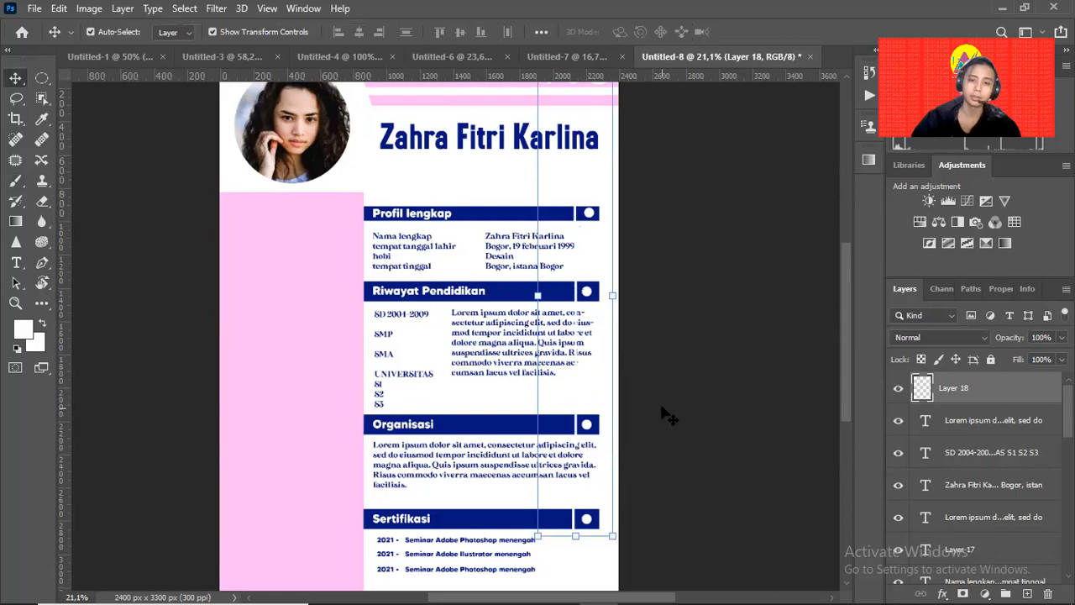
left_click(669, 412)
left_click_drag(673, 356, 718, 379)
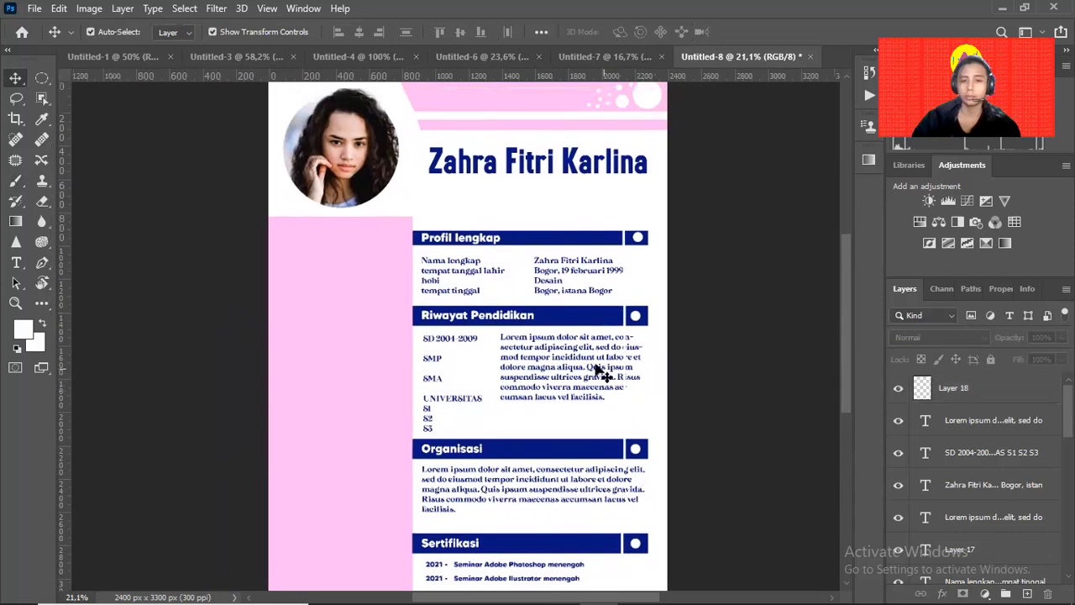
key("b")
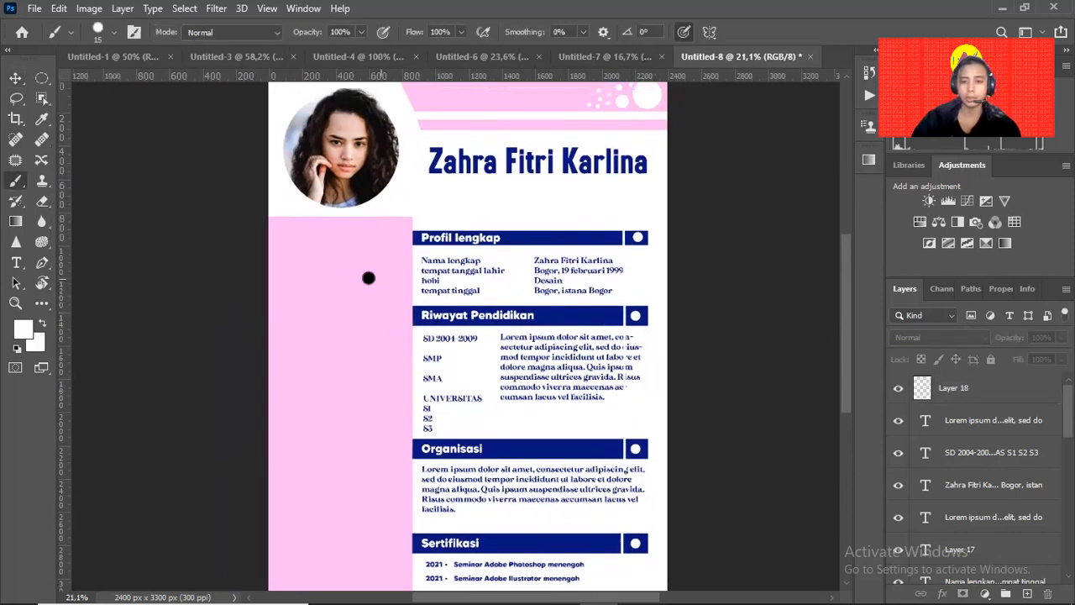
left_click(368, 278)
left_click(519, 242)
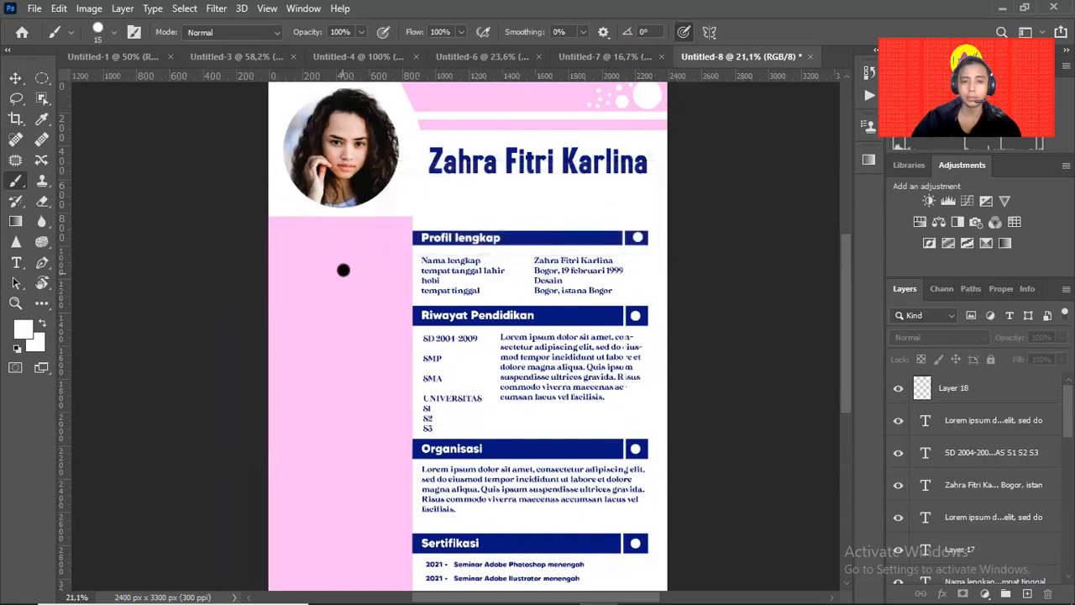
key("p")
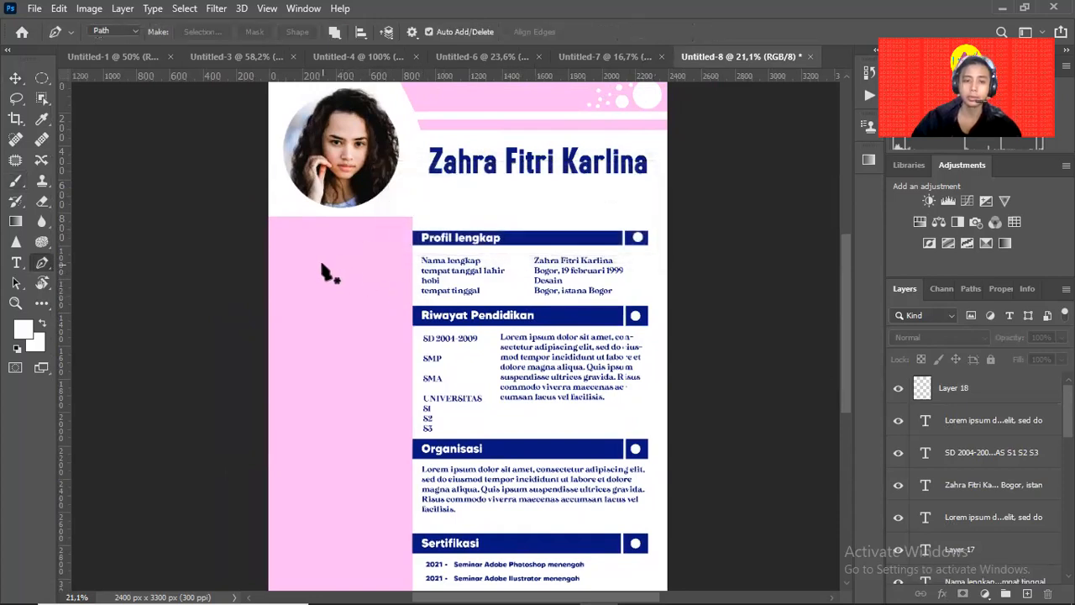
left_click(281, 259)
left_click(300, 259)
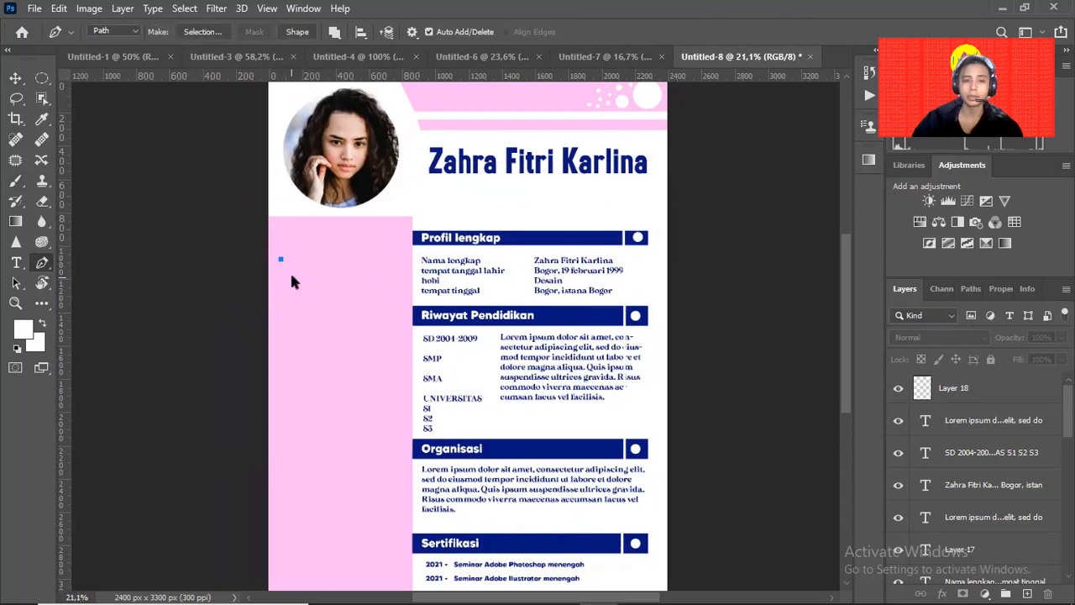
Switch to the Type tool and bring the Chrome window with the reference CV forward.
key("t")
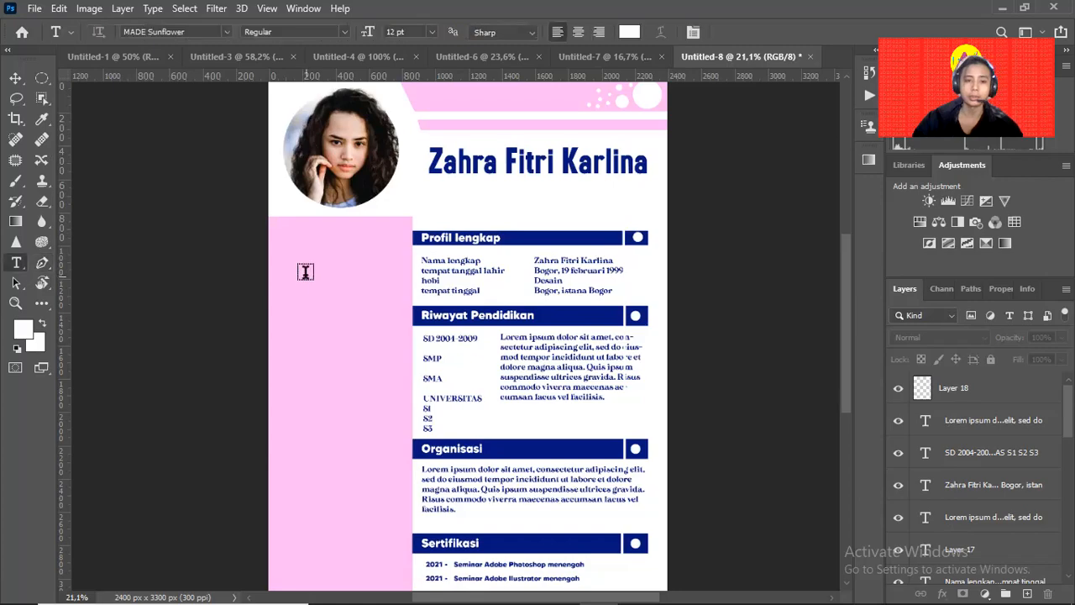
key("alt+Tab")
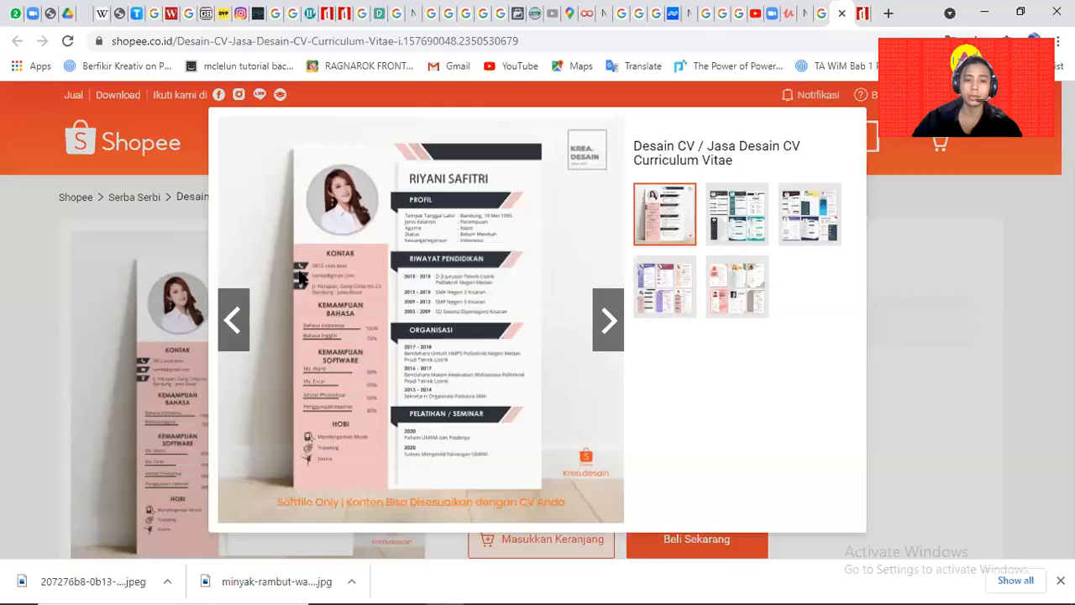
key("alt+Tab")
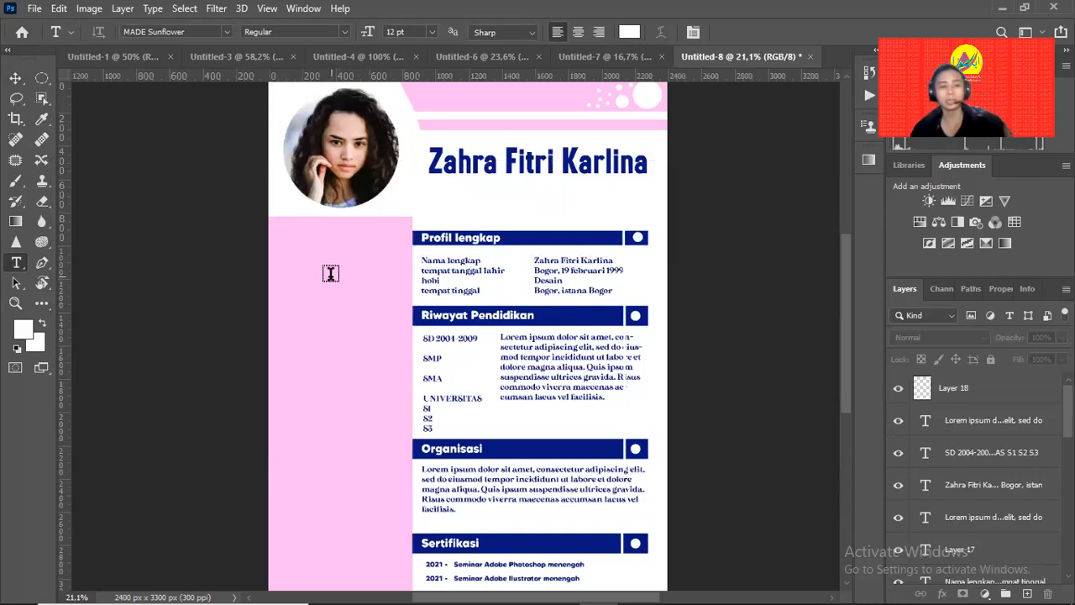
mouse_move(501, 585)
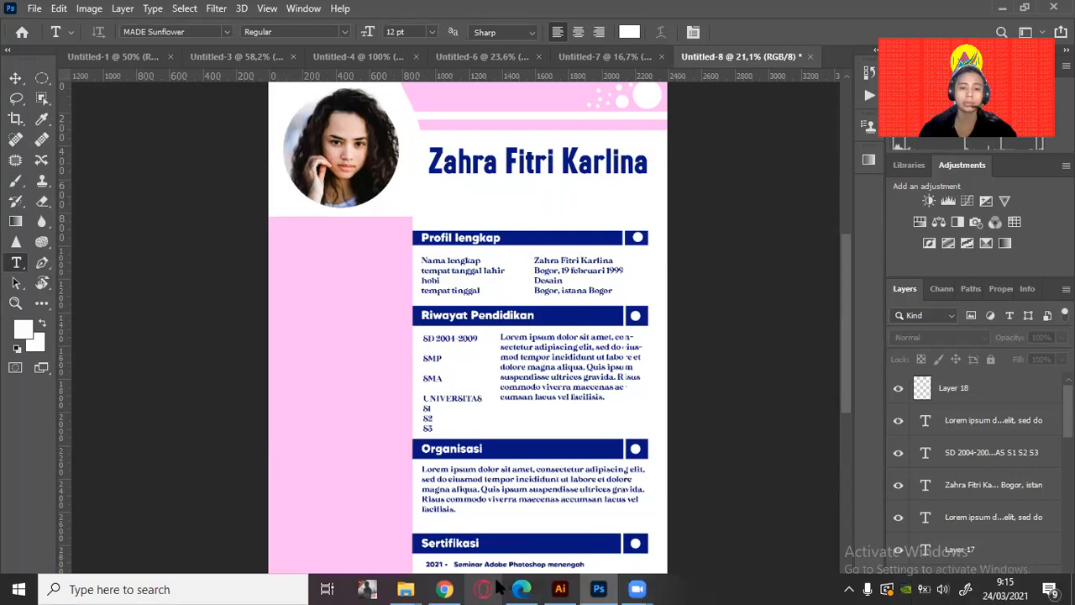
mouse_move(449, 588)
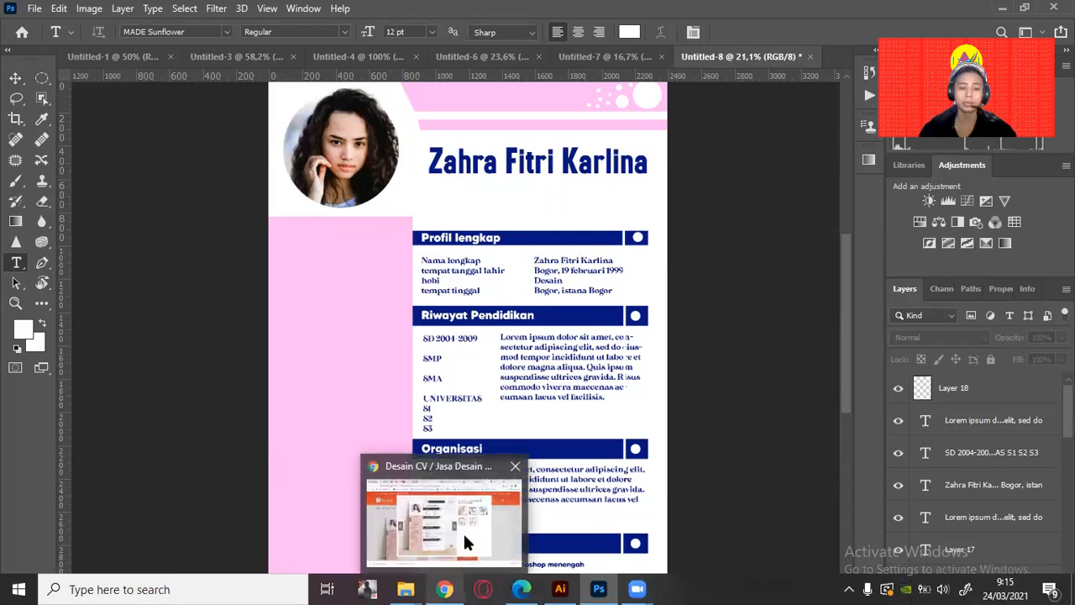
left_click(463, 531)
Search Google Images for 'whatsapp logo' in a new Chrome tab.
left_click(888, 13)
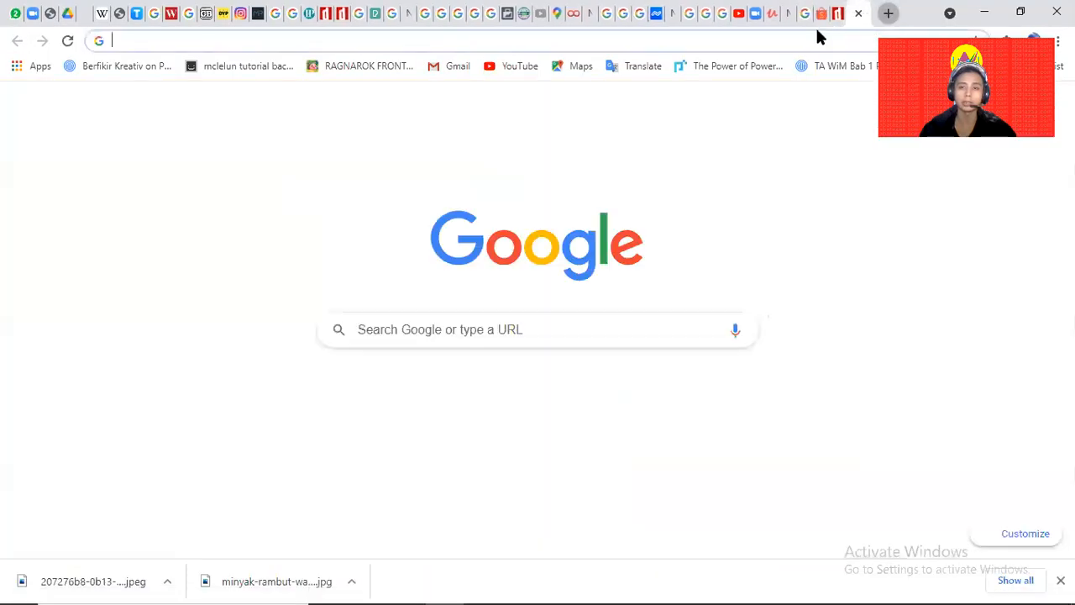
left_click(818, 36)
type("what")
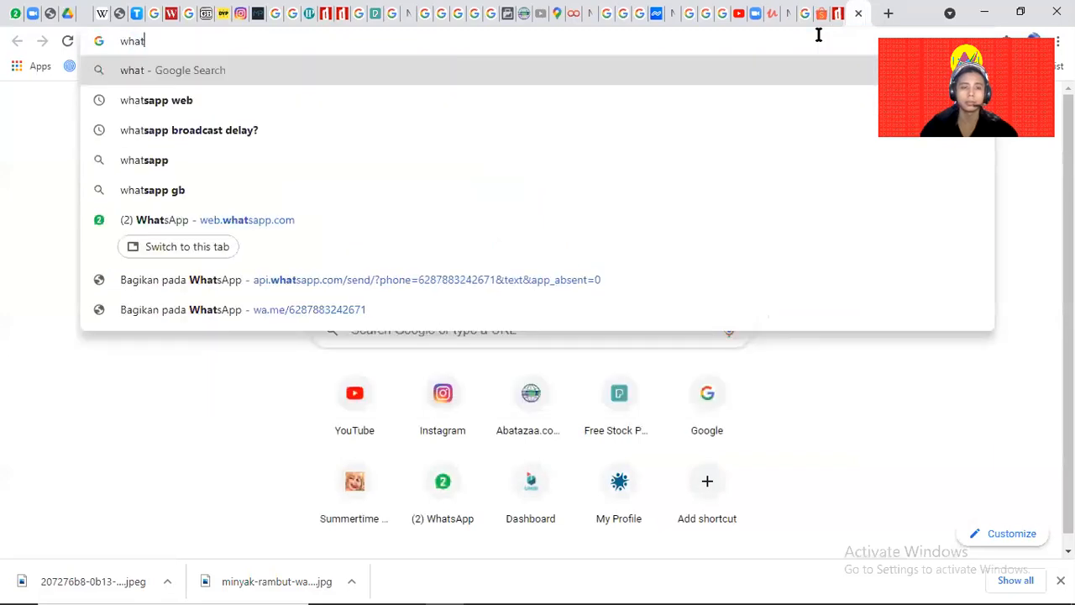
type("sapp ")
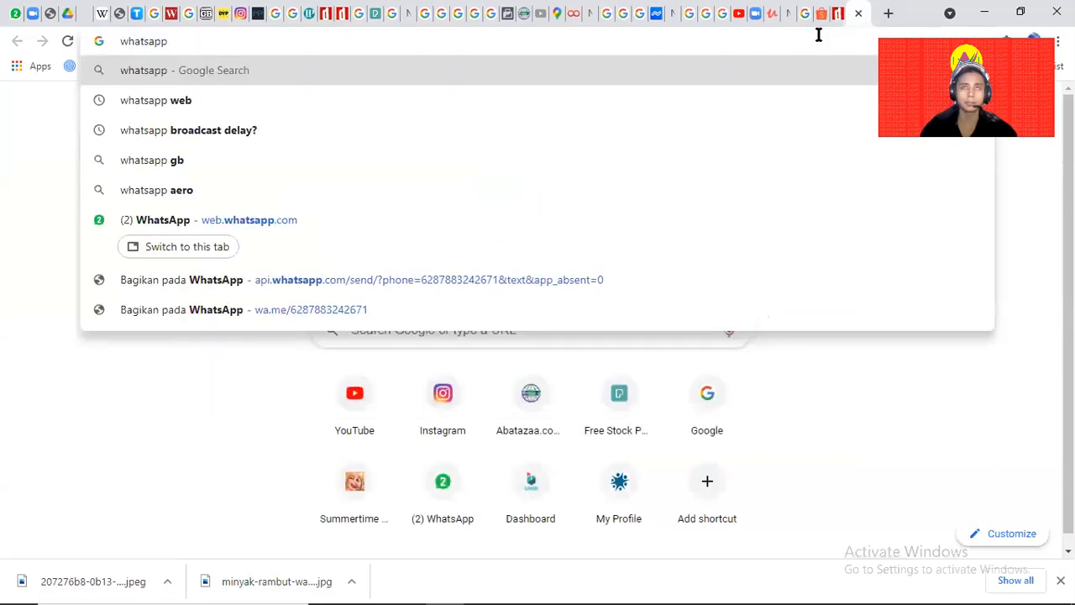
type("logo")
key("Return")
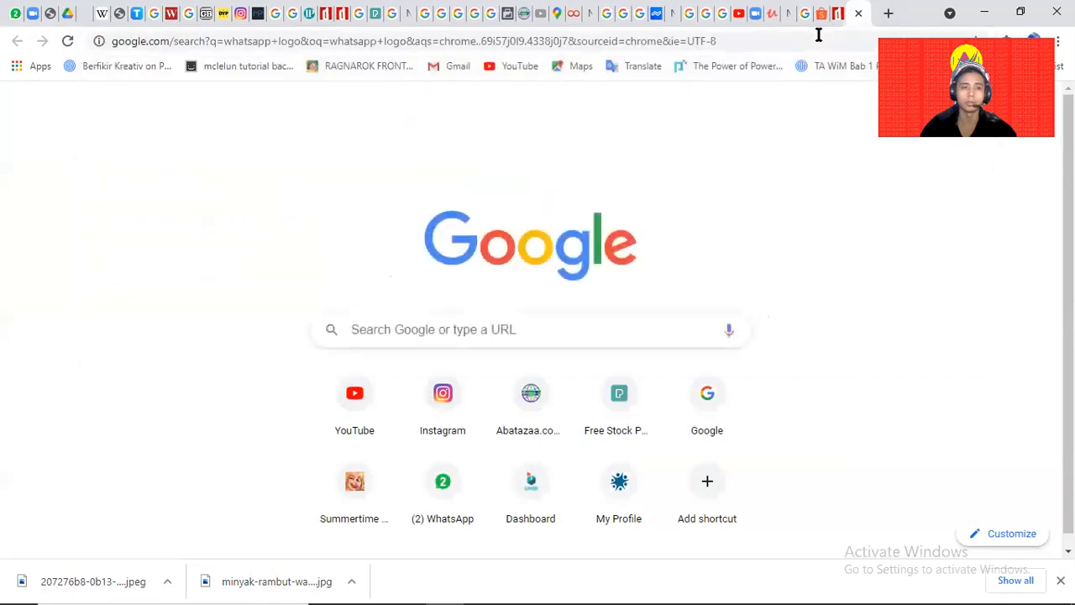
left_click(271, 312)
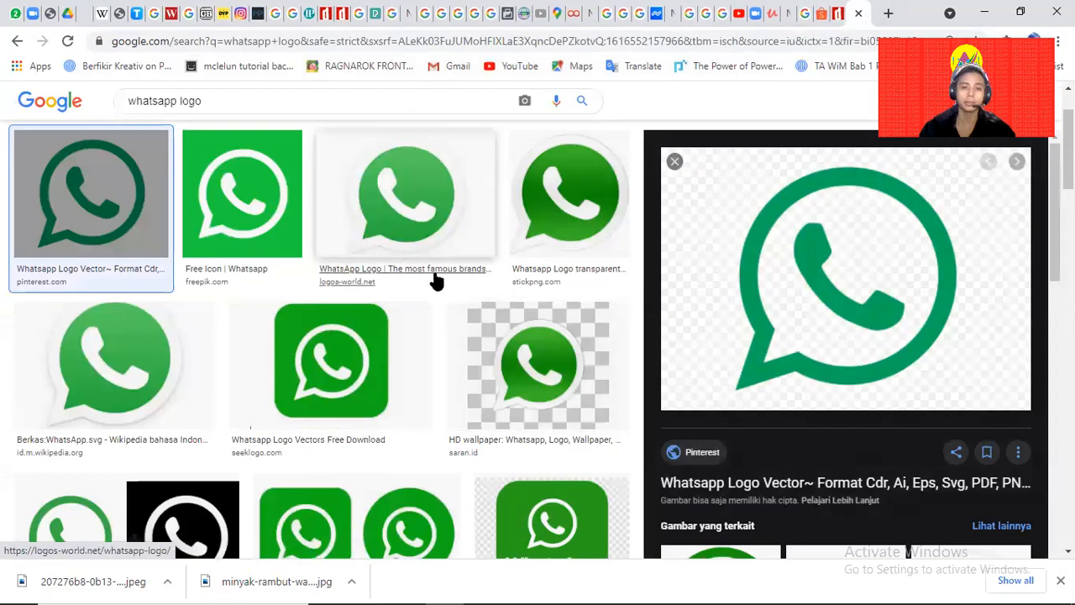
Copy the green-and-black WhatsApp icon image and paste it into the Photoshop CV.
scroll(252, 334, "down", 2)
left_click(89, 351)
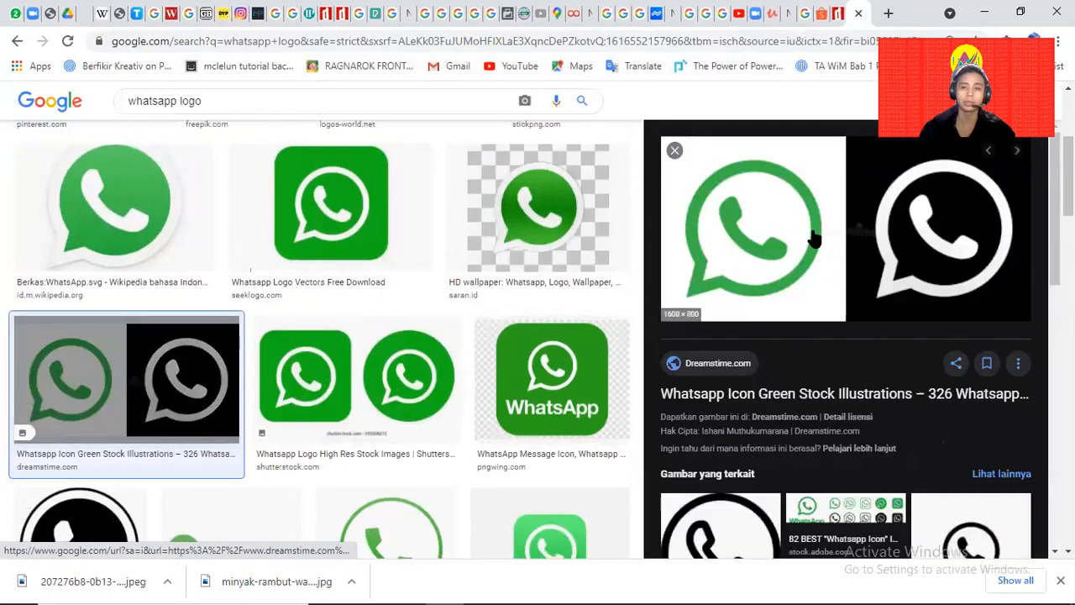
right_click(812, 237)
left_click(891, 411)
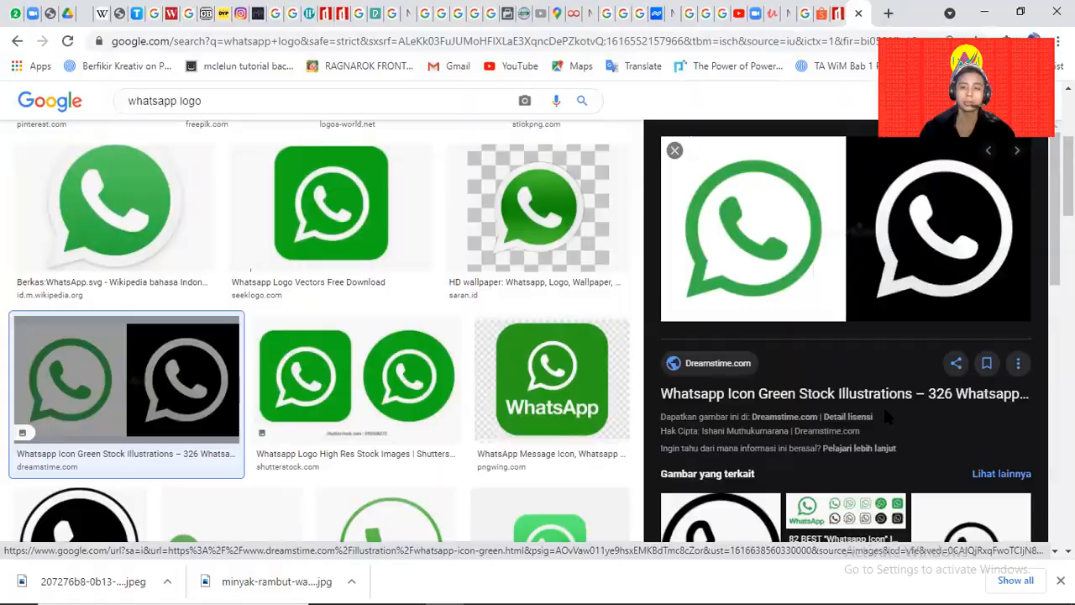
key("alt+Tab")
key("ctrl+v")
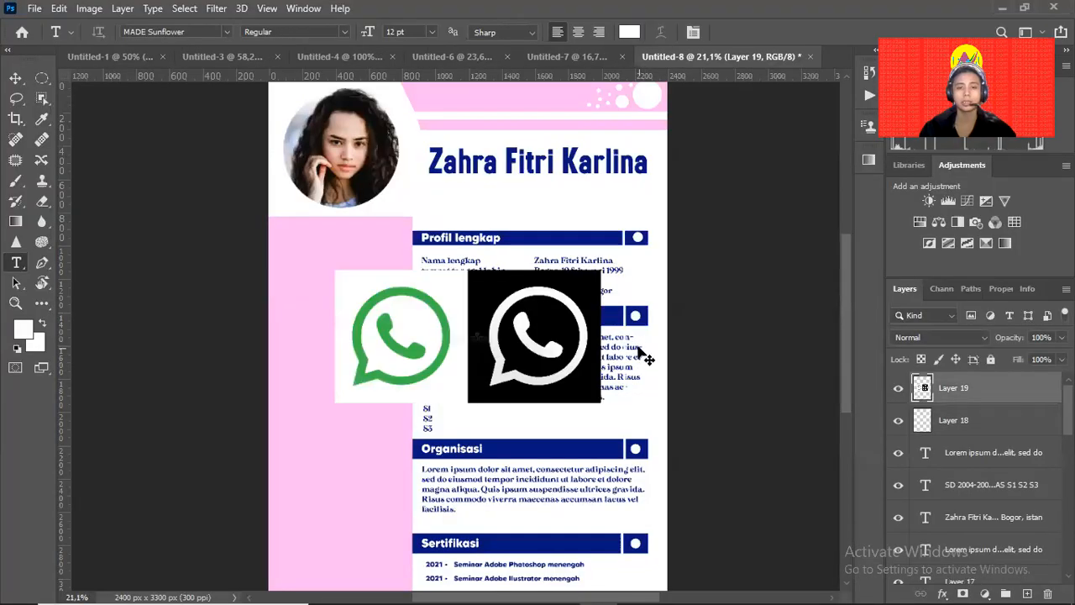
Move the pasted WhatsApp image against the pink column's left edge.
key("v")
left_click_drag(333, 329, 313, 352)
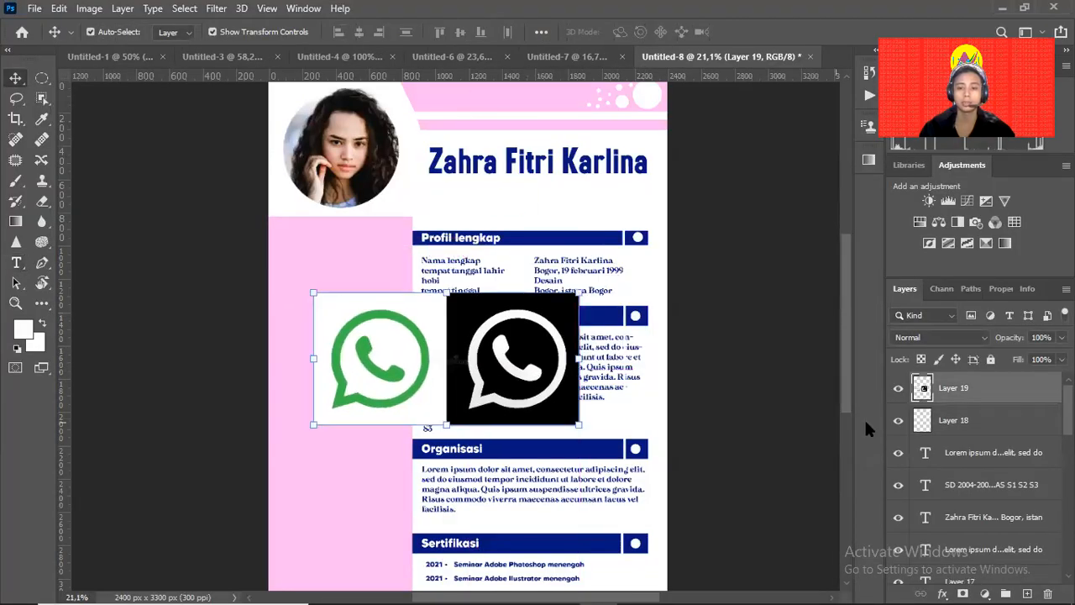
left_click_drag(460, 362, 413, 367)
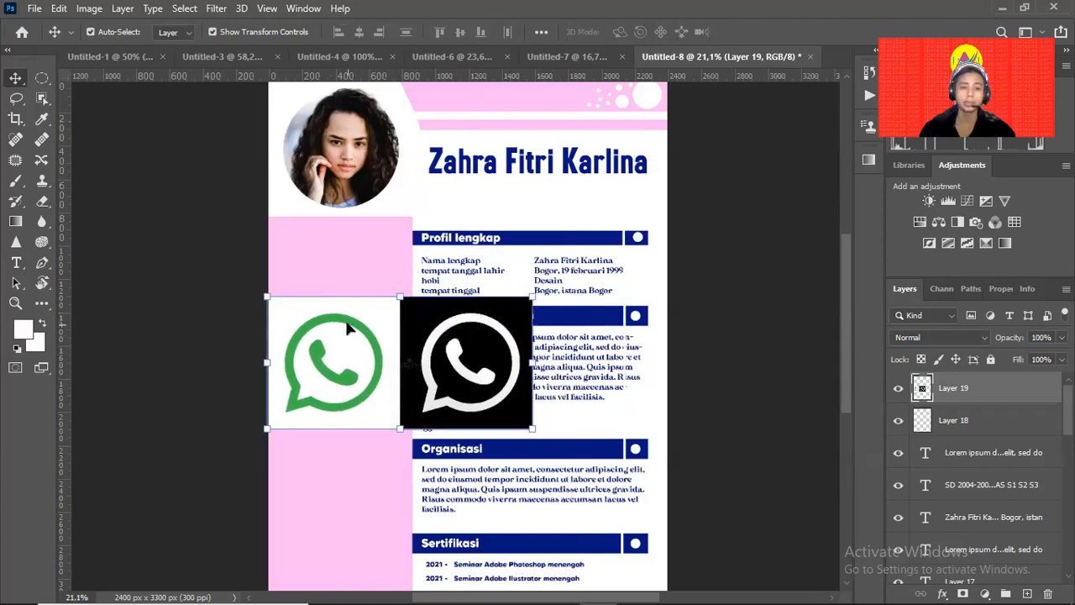
Sample black from the WhatsApp image as the foreground colour and open the Select menu.
key("e")
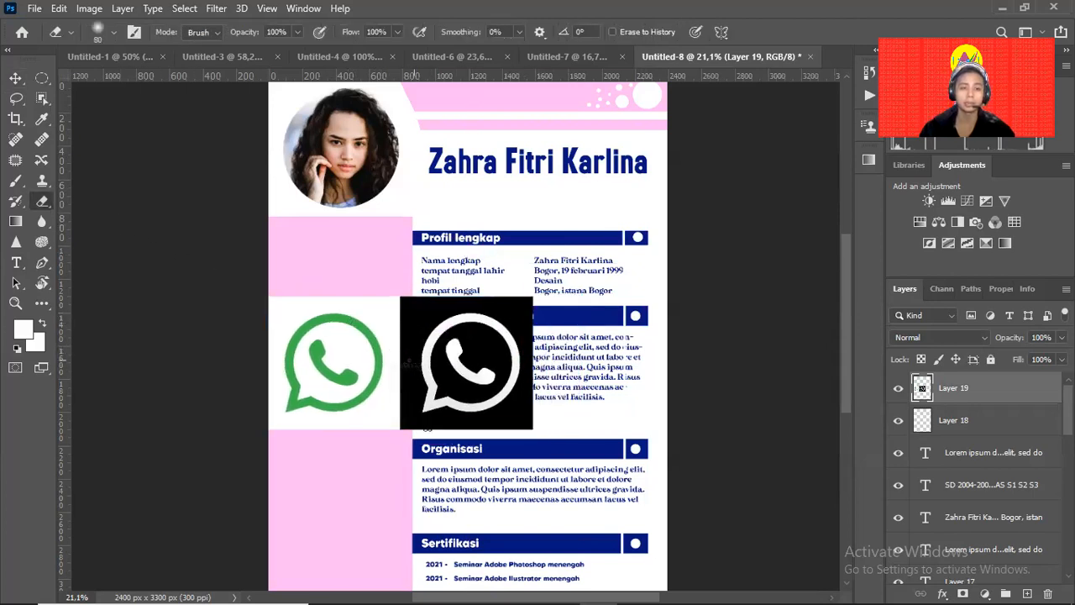
key("i")
left_click(409, 363)
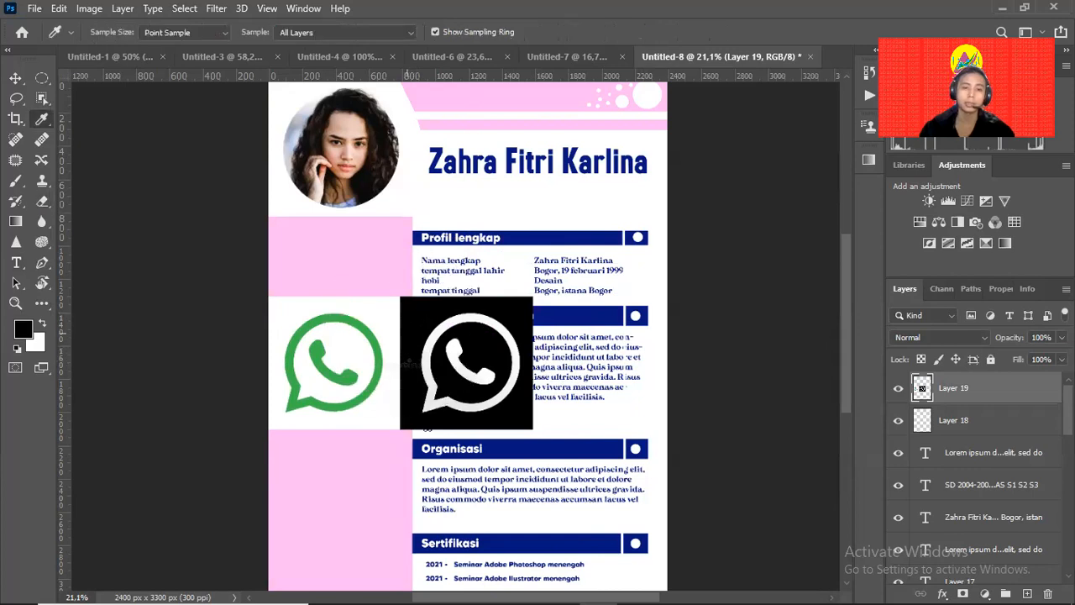
key("v")
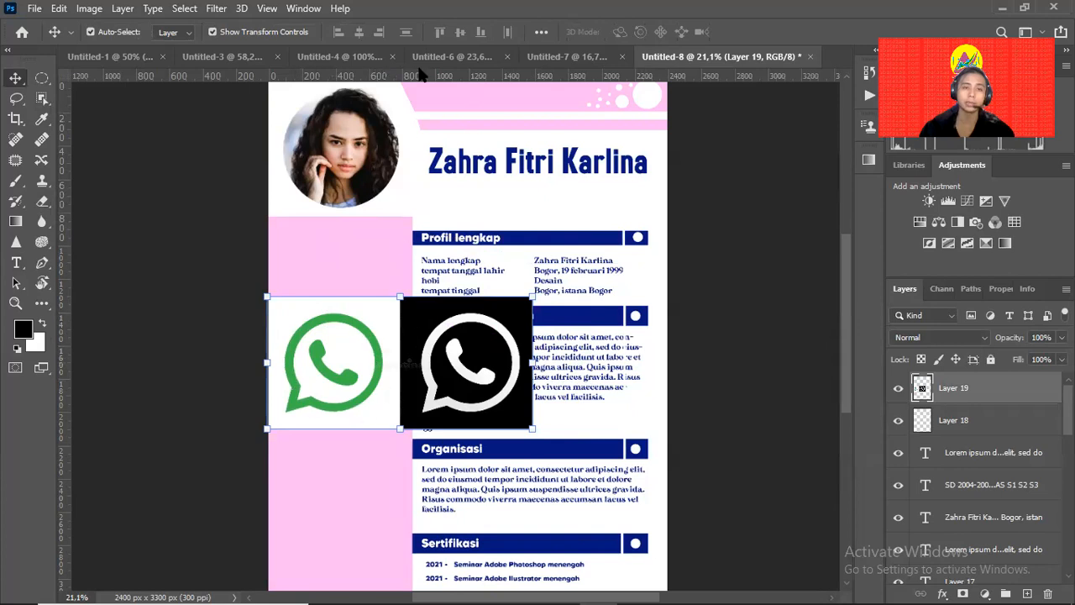
left_click(212, 10)
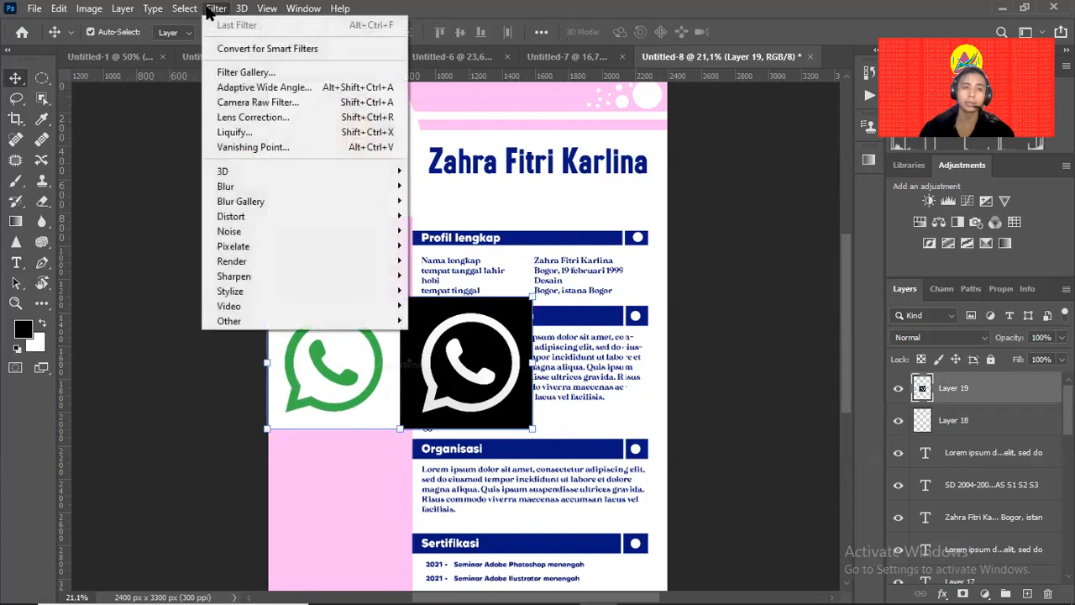
mouse_move(183, 9)
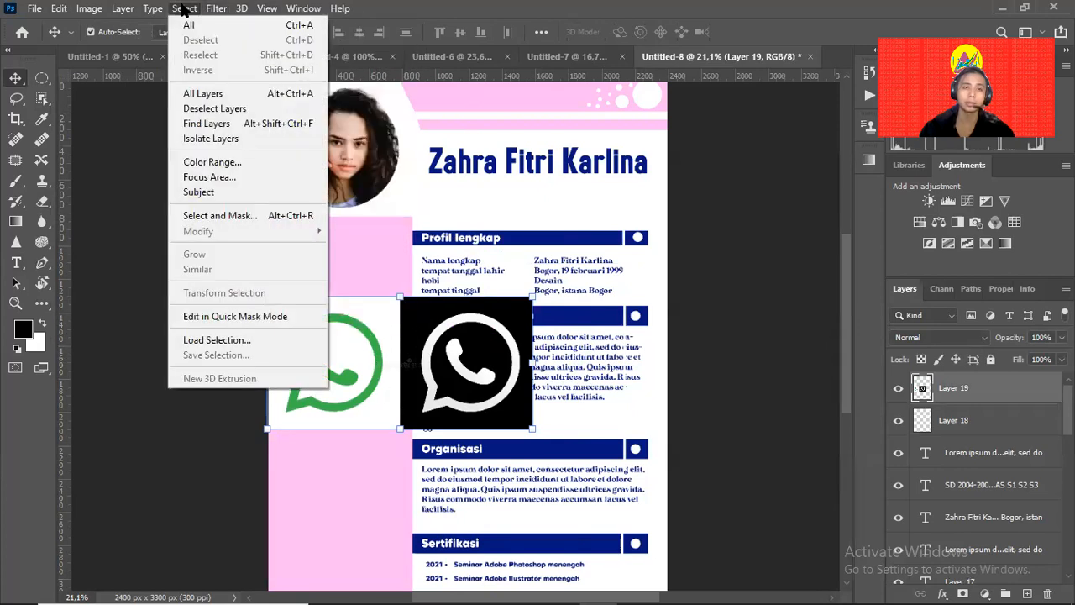
Select the green WhatsApp logo with Color Range and cut it out of the image.
left_click(216, 164)
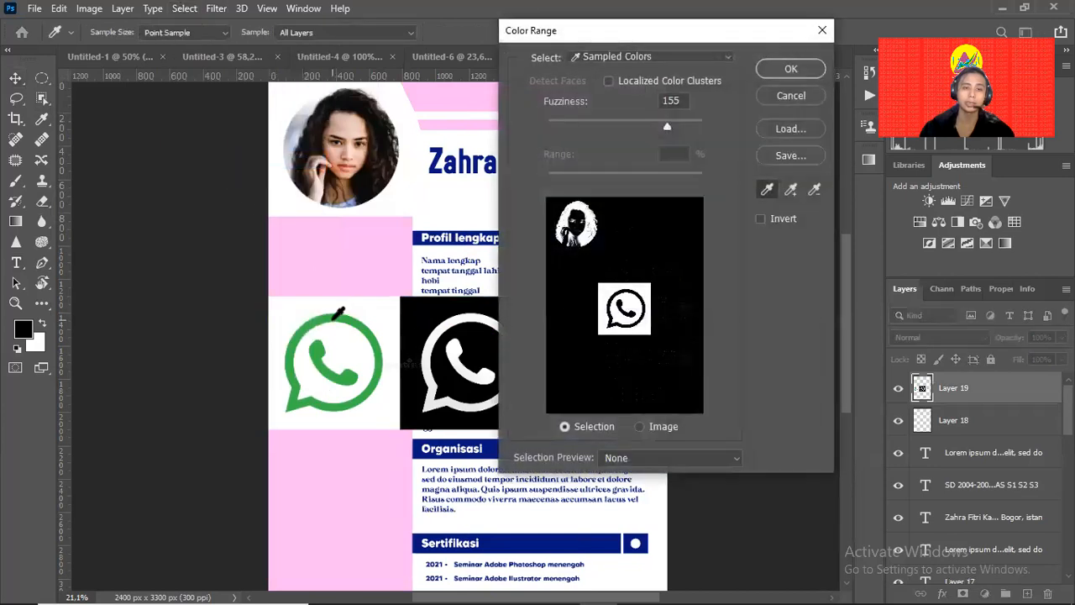
left_click(335, 318)
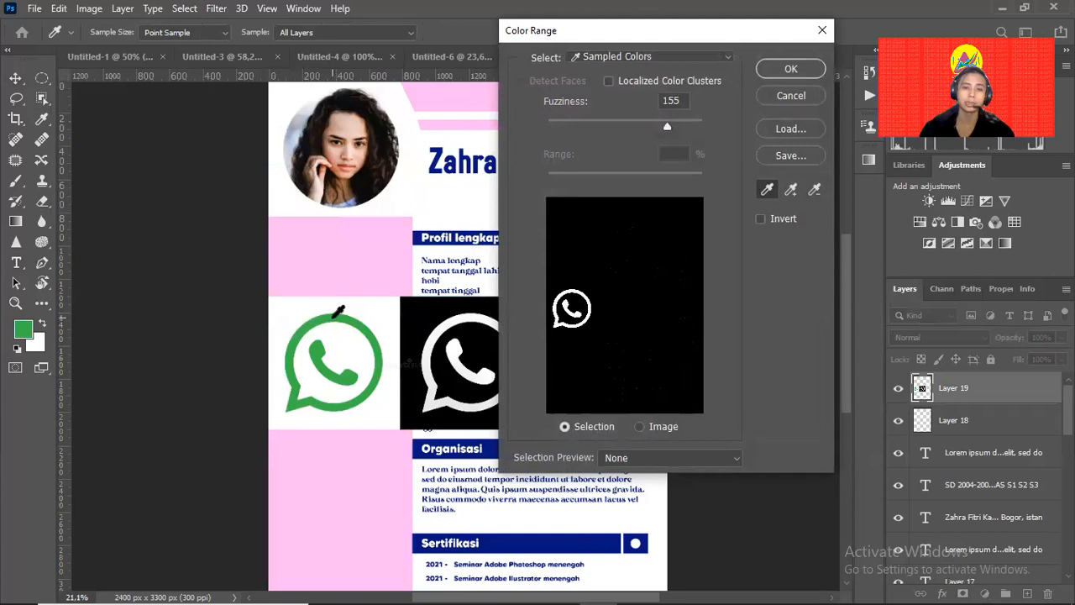
left_click(790, 69)
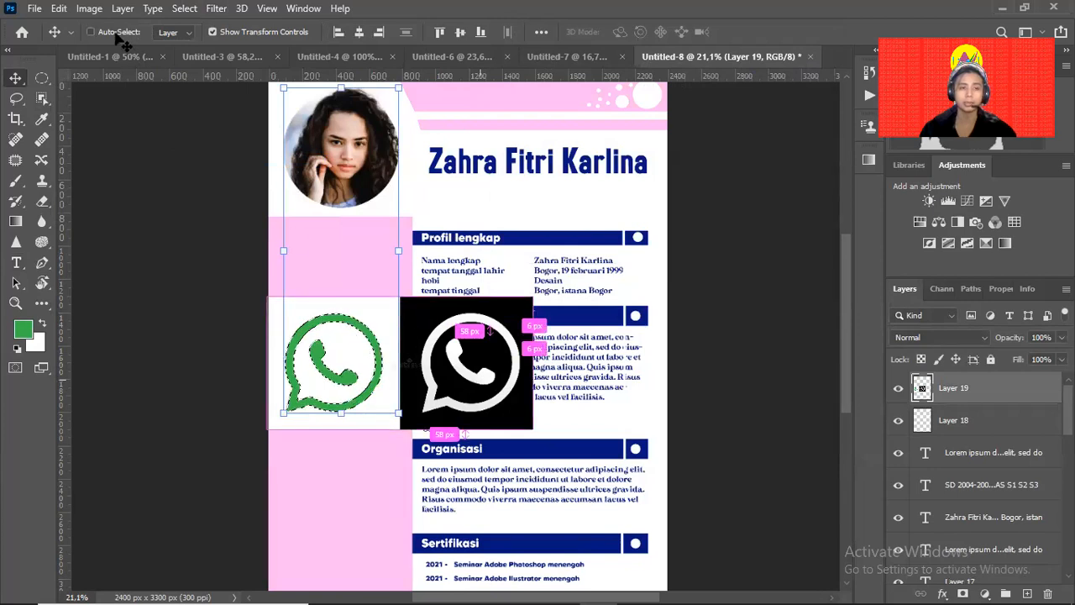
left_click(59, 8)
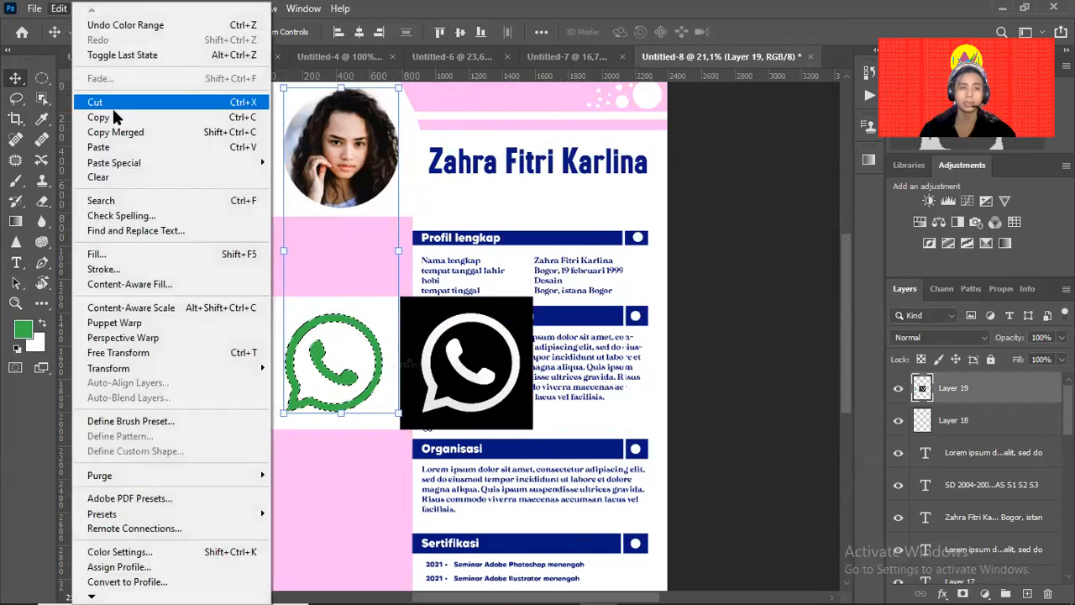
left_click(118, 102)
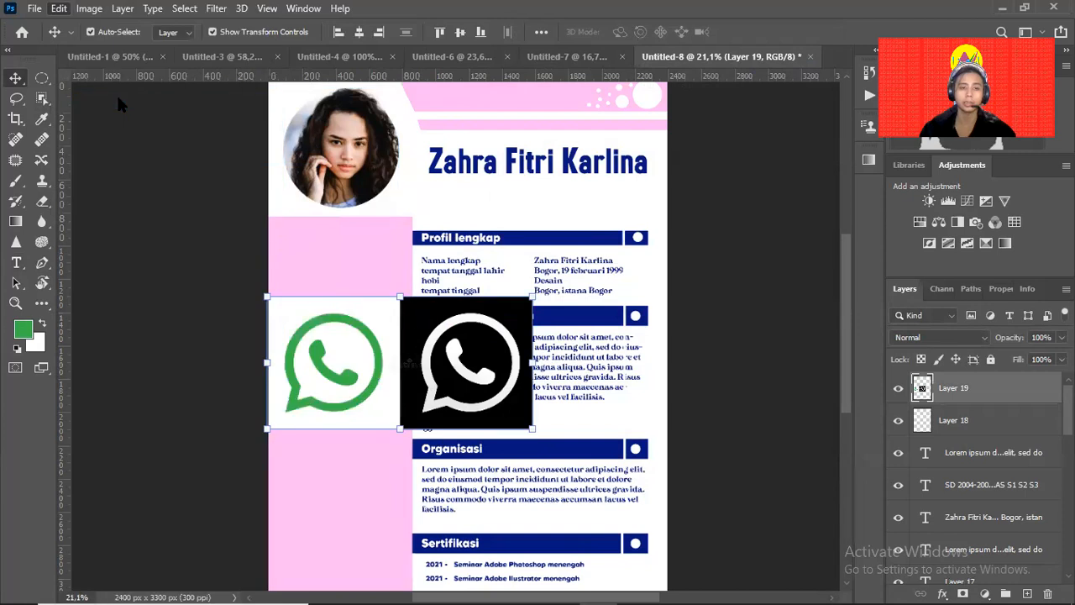
Delete the leftover image layer, paste the green logo into the pink column, and begin scaling it.
left_click_drag(409, 363, 443, 354)
key("Delete")
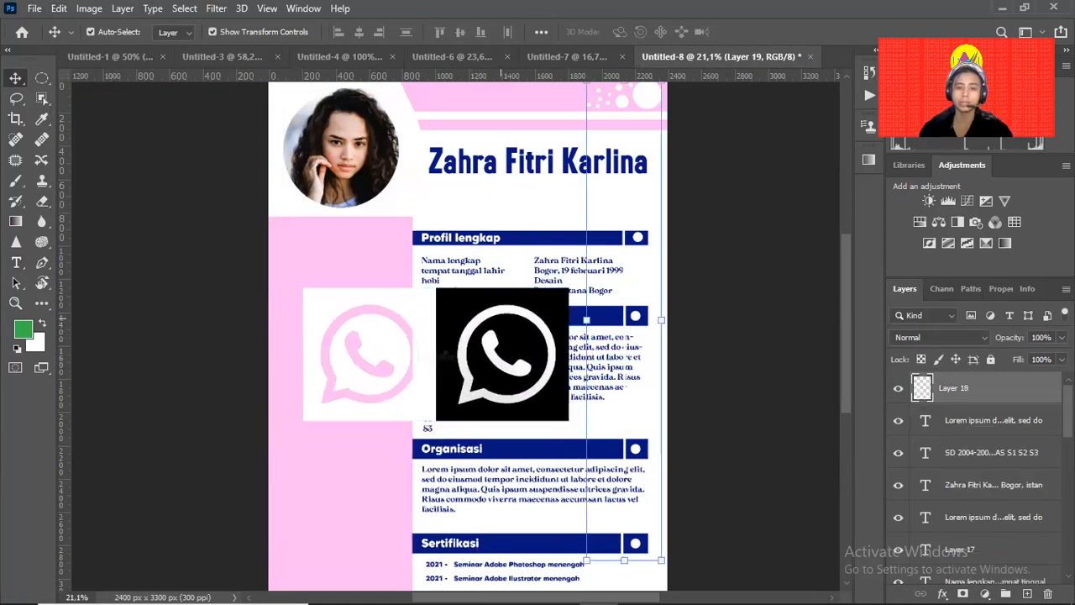
key("ctrl+v")
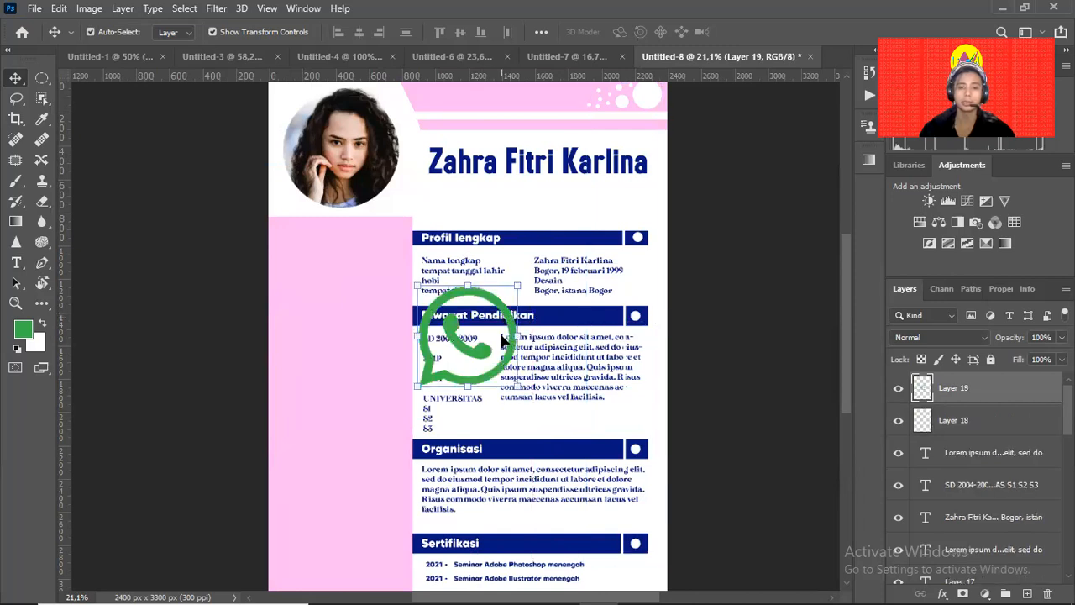
left_click_drag(501, 363, 319, 258)
key("ctrl+t")
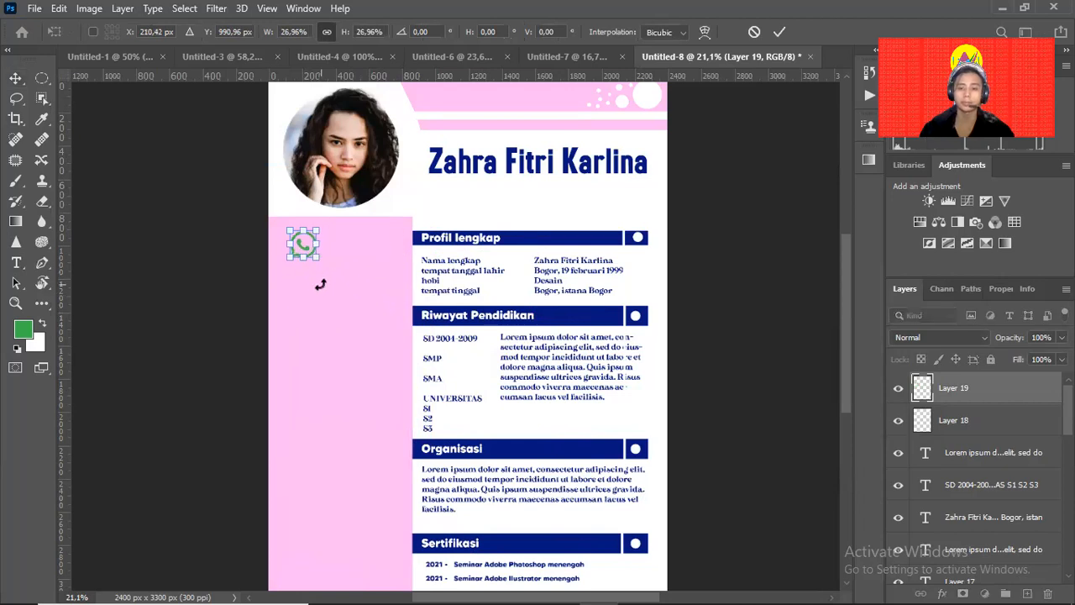
Zoom in, reposition the WhatsApp logo in the pink column, and enlarge it.
key("Return")
left_click(293, 284)
left_click_drag(293, 284, 373, 236)
left_click_drag(337, 170, 311, 183)
left_click_drag(398, 189, 387, 314)
mouse_move(319, 302)
left_mouse_down()
mouse_move(300, 294)
mouse_move(303, 303)
left_mouse_up()
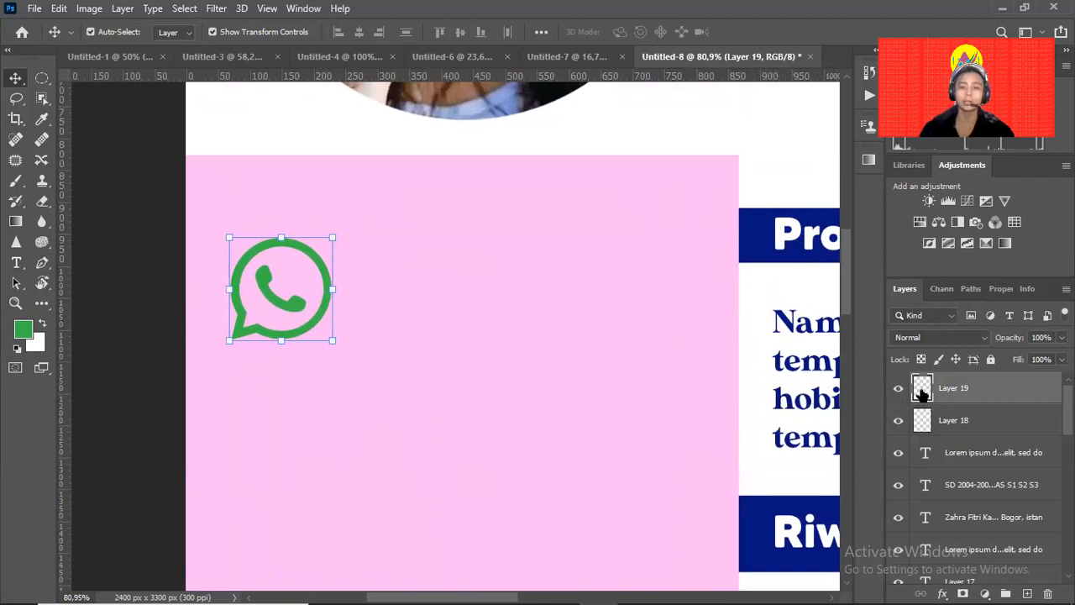
left_click_drag(332, 238, 484, 177)
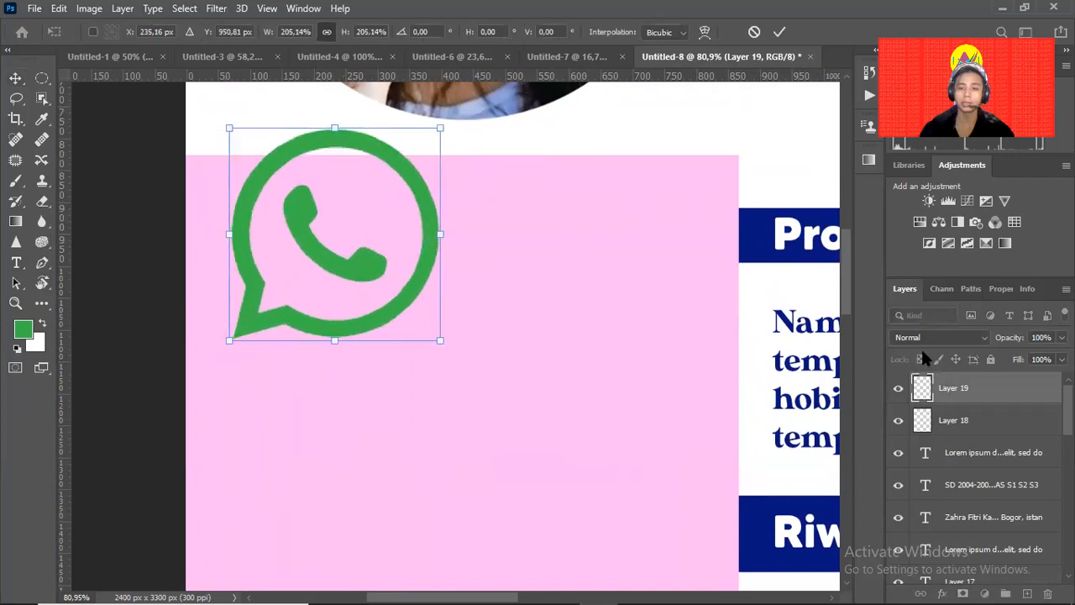
key("Return")
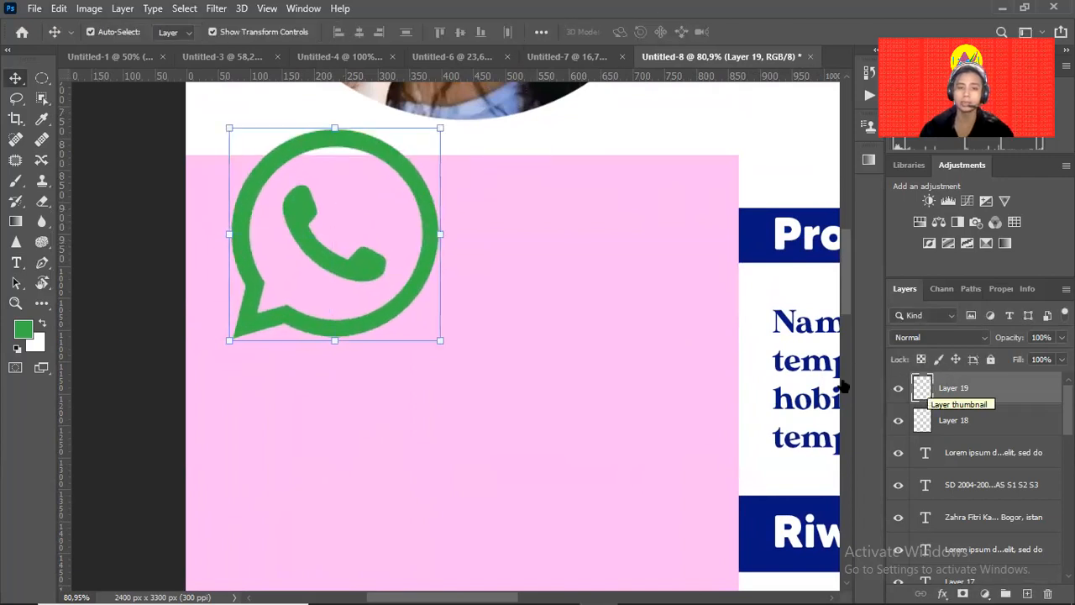
Paint the whole WhatsApp icon solid dark grey with a large brush.
left_click(21, 331)
mouse_move(644, 287)
left_mouse_down()
mouse_move(644, 264)
mouse_move(589, 250)
mouse_move(566, 304)
left_mouse_up()
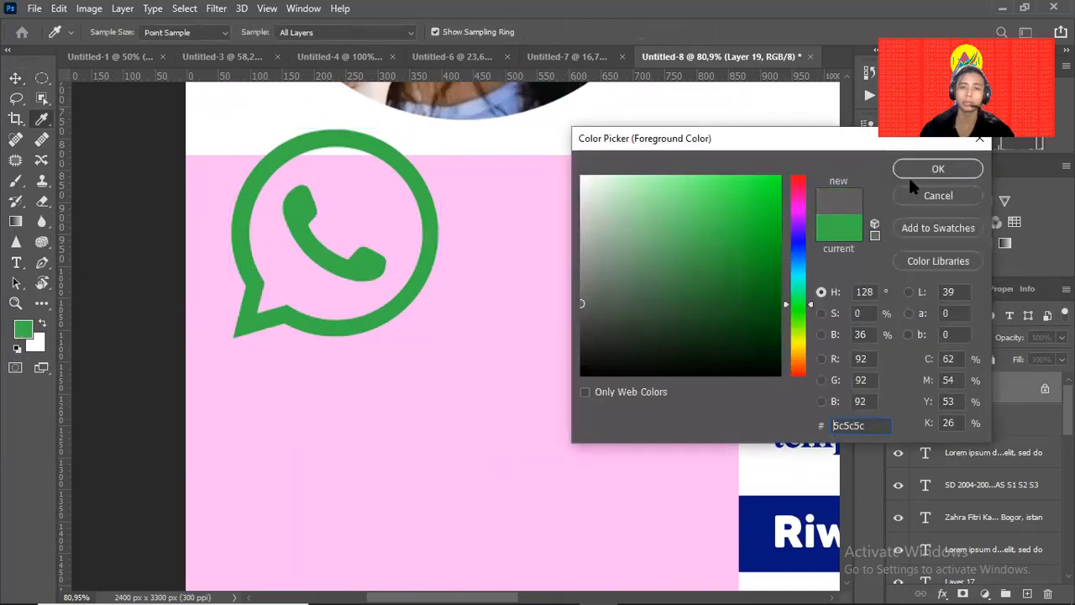
left_click(916, 170)
key("v")
key("b")
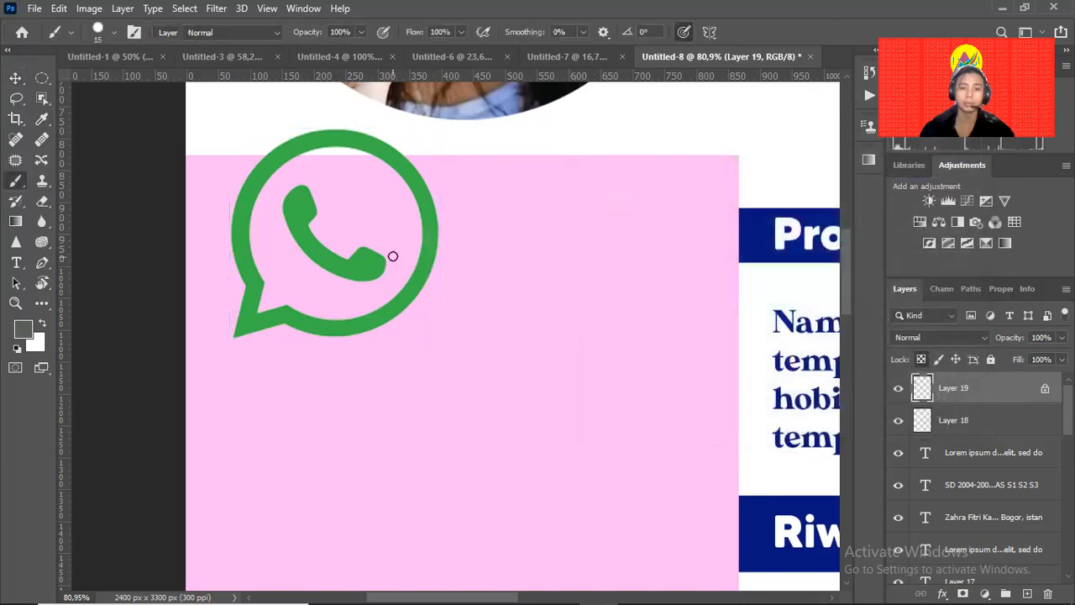
mouse_move(411, 280)
left_mouse_down()
mouse_move(379, 325)
mouse_move(449, 252)
mouse_move(443, 237)
mouse_move(402, 310)
left_mouse_up()
key("bracketright")
key("bracketright")
key("bracketright")
key("bracketright")
key("bracketright")
key("bracketright")
key("bracketright")
key("bracketright")
key("bracketright")
key("bracketright")
key("bracketright")
key("bracketright")
key("bracketright")
key("bracketright")
key("bracketright")
key("bracketright")
key("bracketright")
key("bracketright")
key("bracketright")
mouse_move(441, 280)
left_mouse_down()
mouse_move(283, 289)
mouse_move(385, 195)
left_mouse_up()
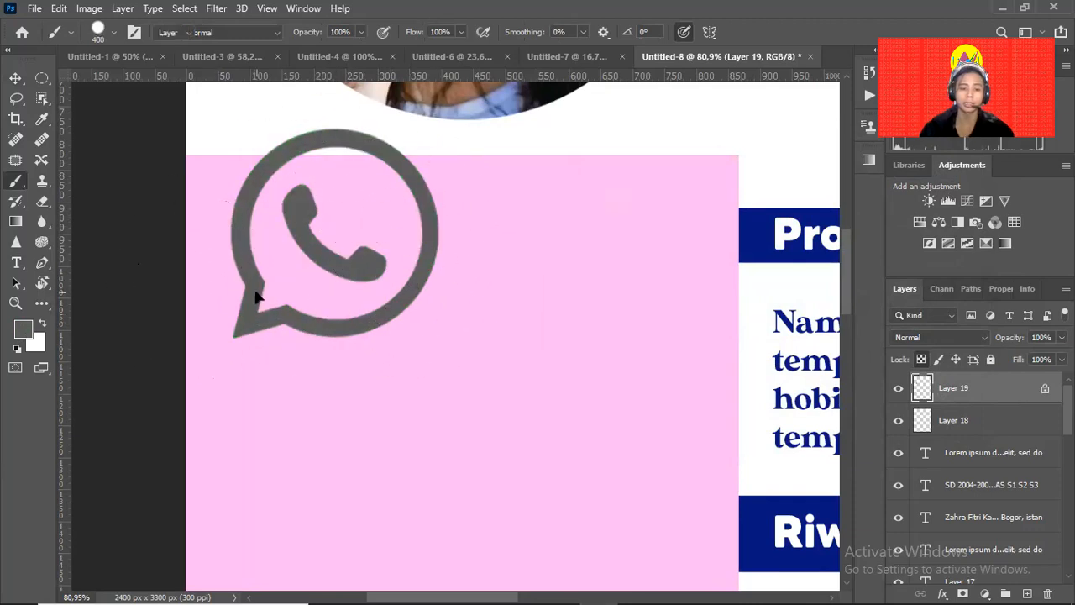
Shrink the grey WhatsApp icon to a small size and show more of the pink column.
key("v")
left_click_drag(442, 133, 353, 243)
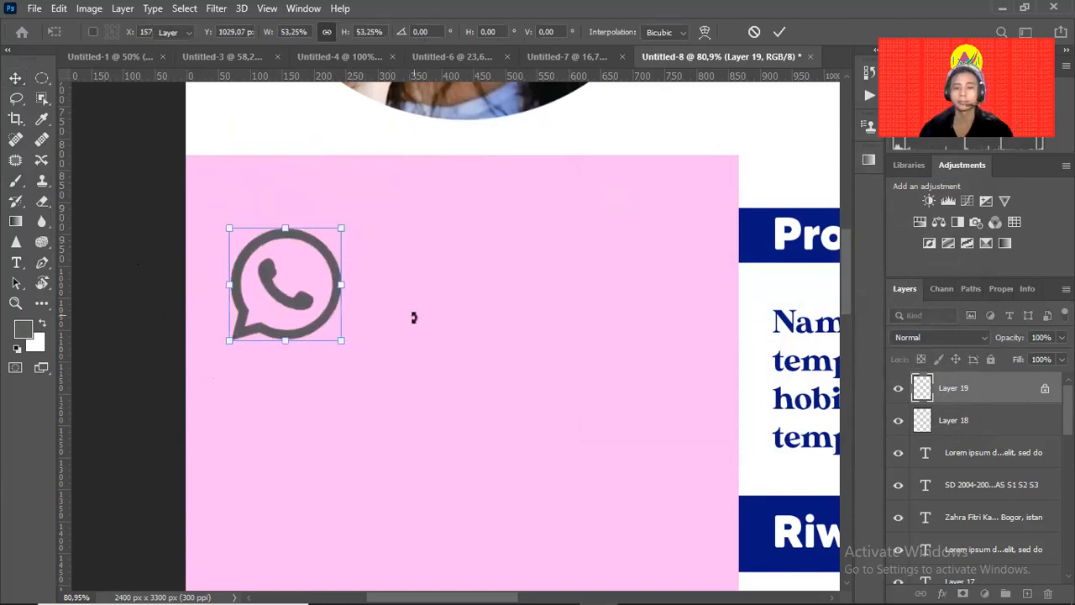
key("Return")
left_click(529, 342)
left_click_drag(530, 342, 434, 384)
Start a text line beside the WhatsApp icon and type the phone number digits.
key("t")
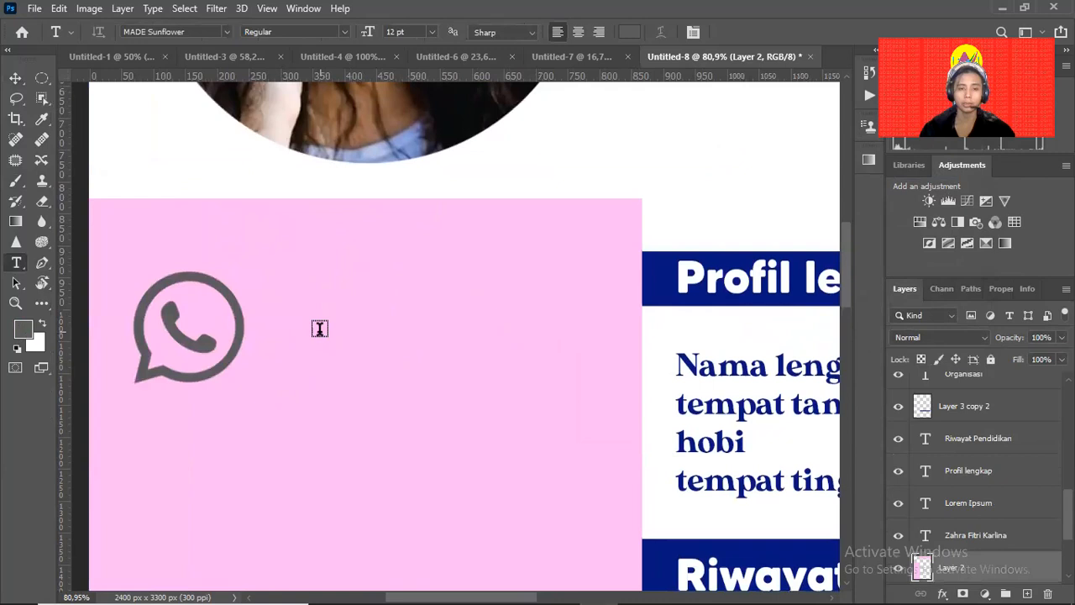
left_click(319, 331)
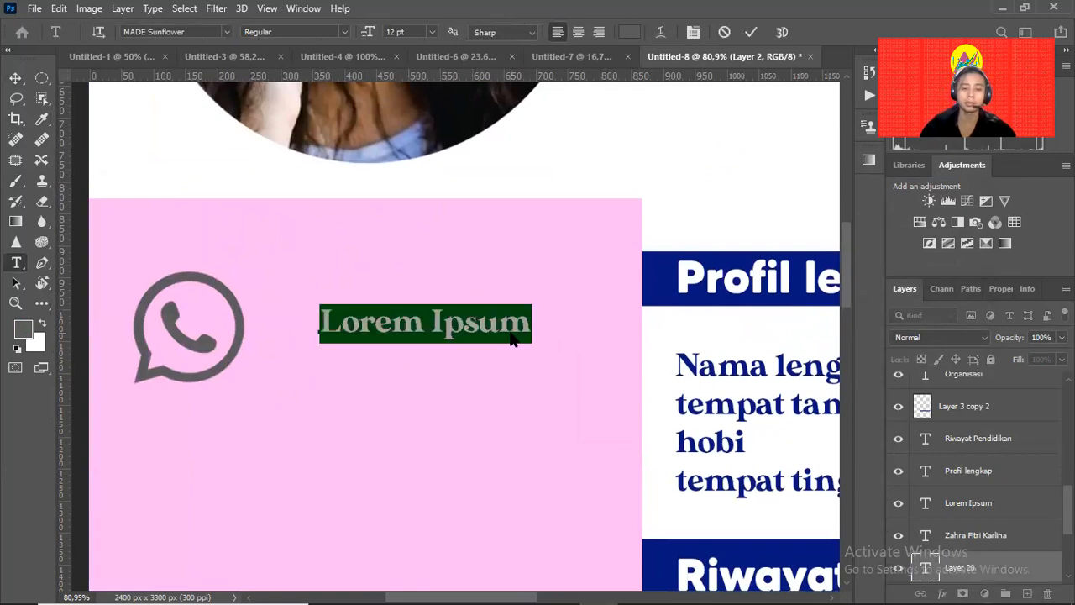
type("12312")
key("BackSpace")
key("Left")
key("Left")
key("Left")
key("Right")
key("Right")
key("Right")
key("BackSpace")
type("4567")
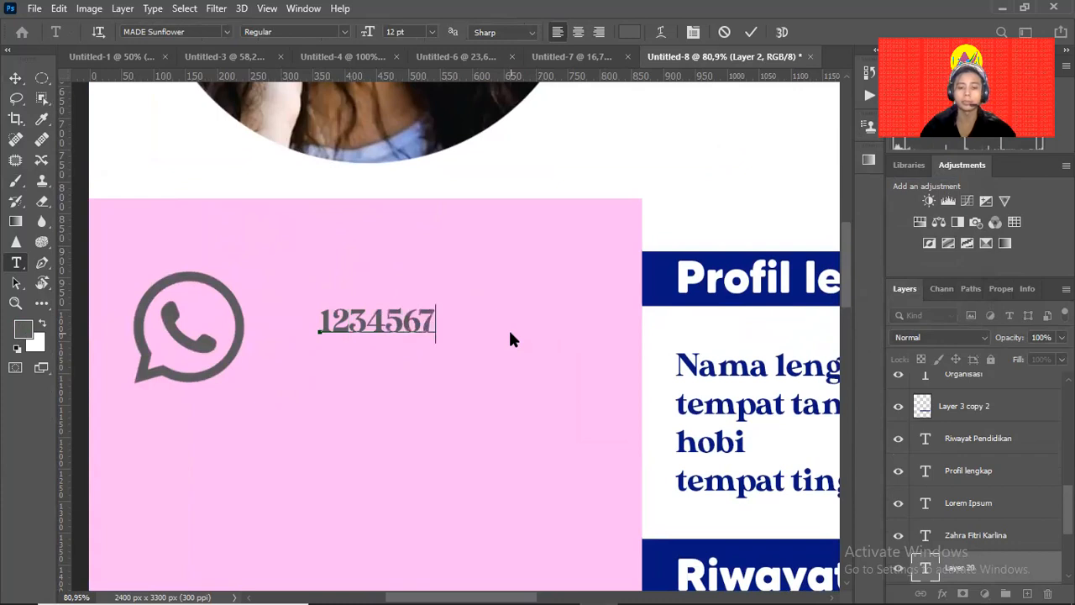
type("89")
Correct the leading digits of the phone number.
key("ctrl+a")
key("Left")
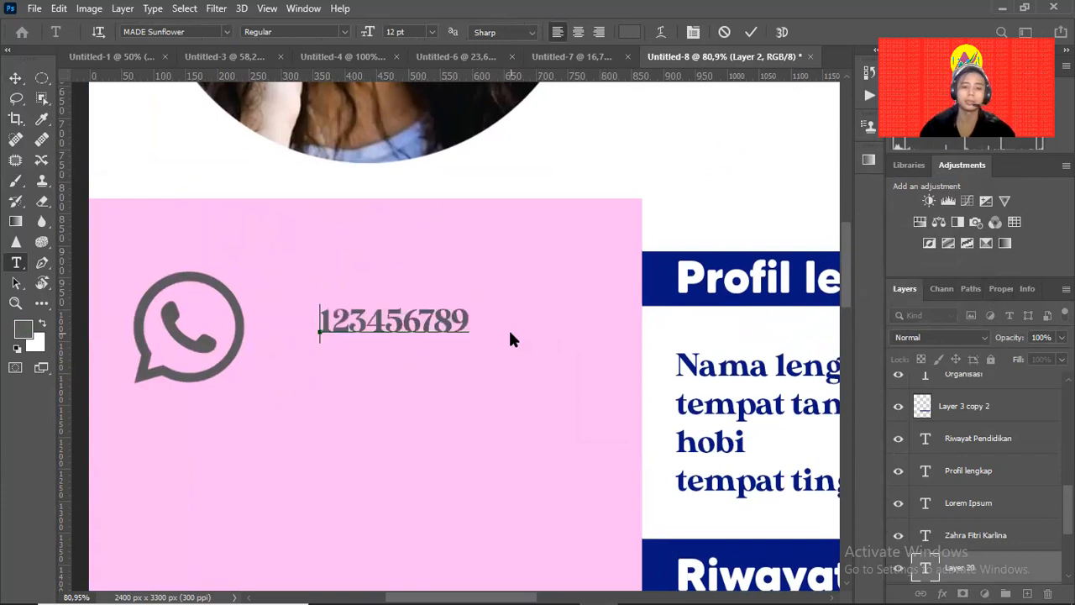
type("9")
key("BackSpace")
type("09")
key("BackSpace")
type("8")
Commit the phone number, move it beside the icon, and enlarge it slightly.
left_click(21, 74)
left_click_drag(487, 325, 502, 344)
key("Return")
Zoom out to the CV page and select the pink column background layer.
left_click_drag(598, 347, 560, 343)
left_click_drag(534, 304, 455, 344)
left_click_drag(514, 379, 479, 325)
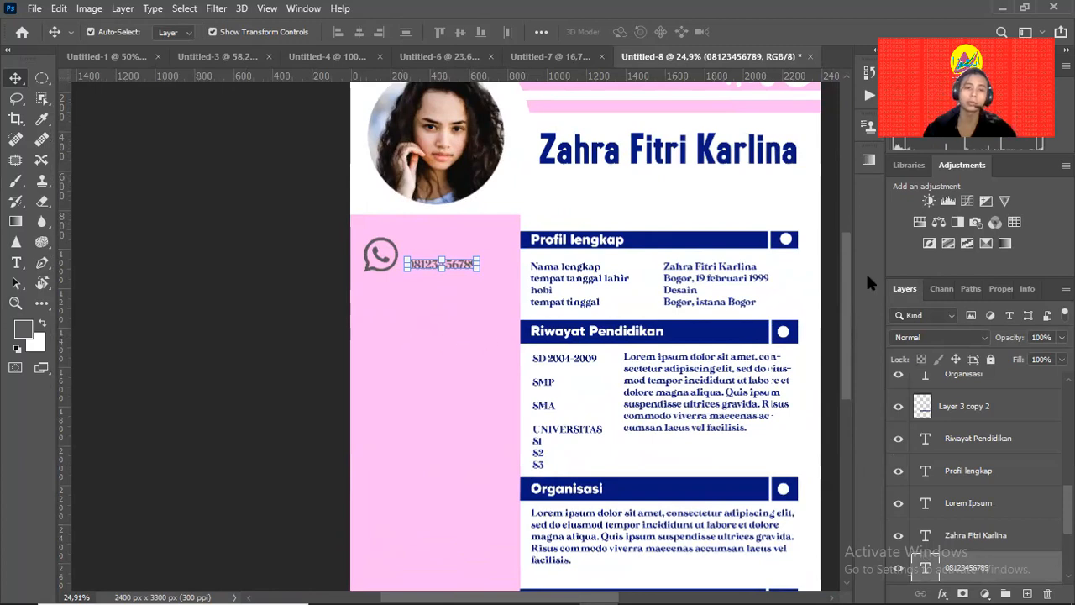
left_click(384, 308)
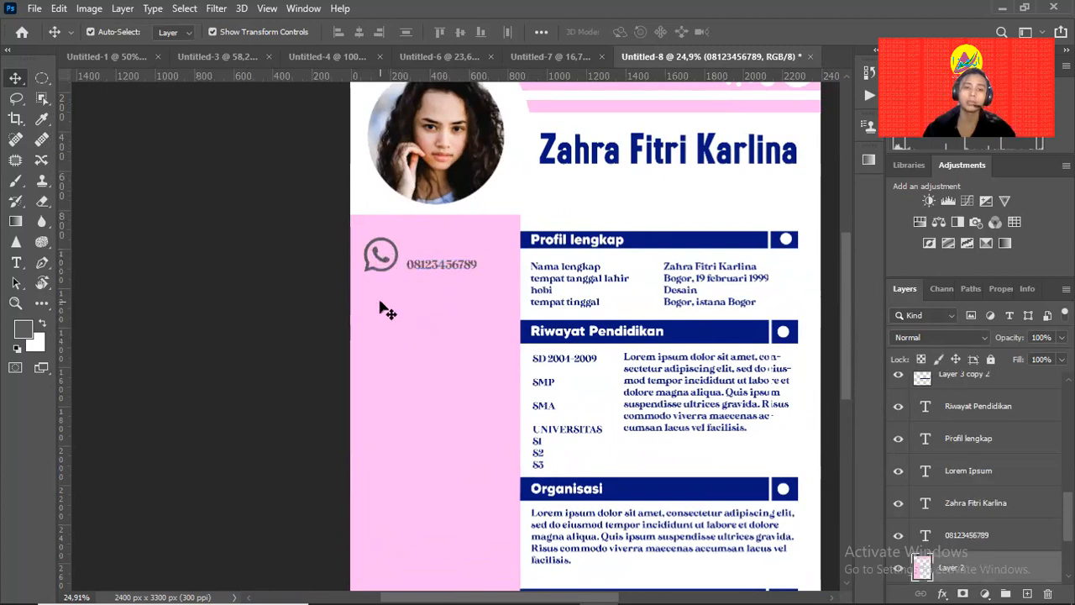
left_click(371, 267)
left_click(391, 348)
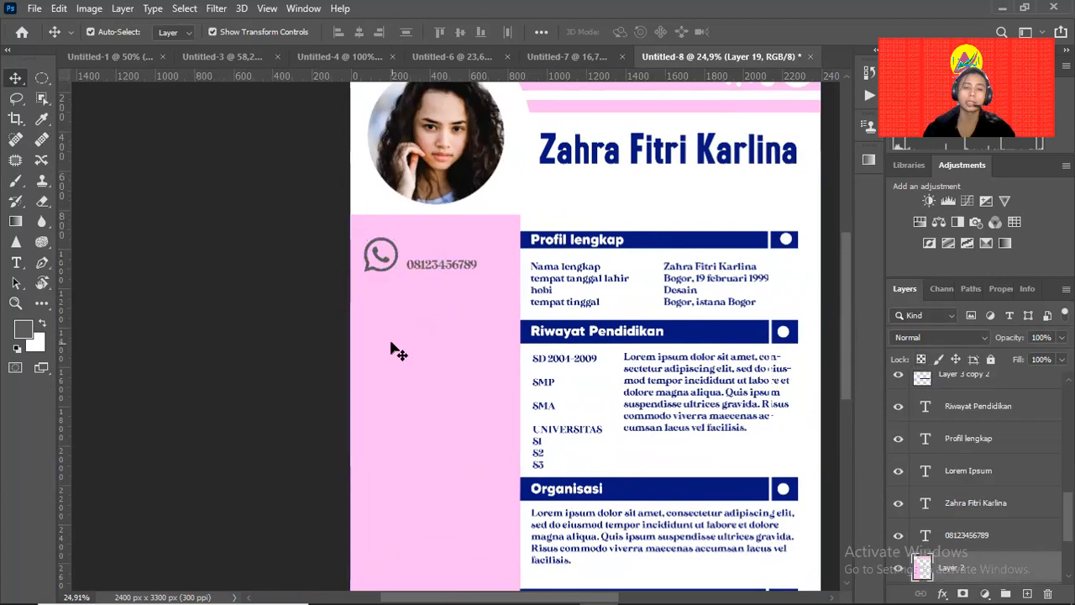
mouse_move(722, 587)
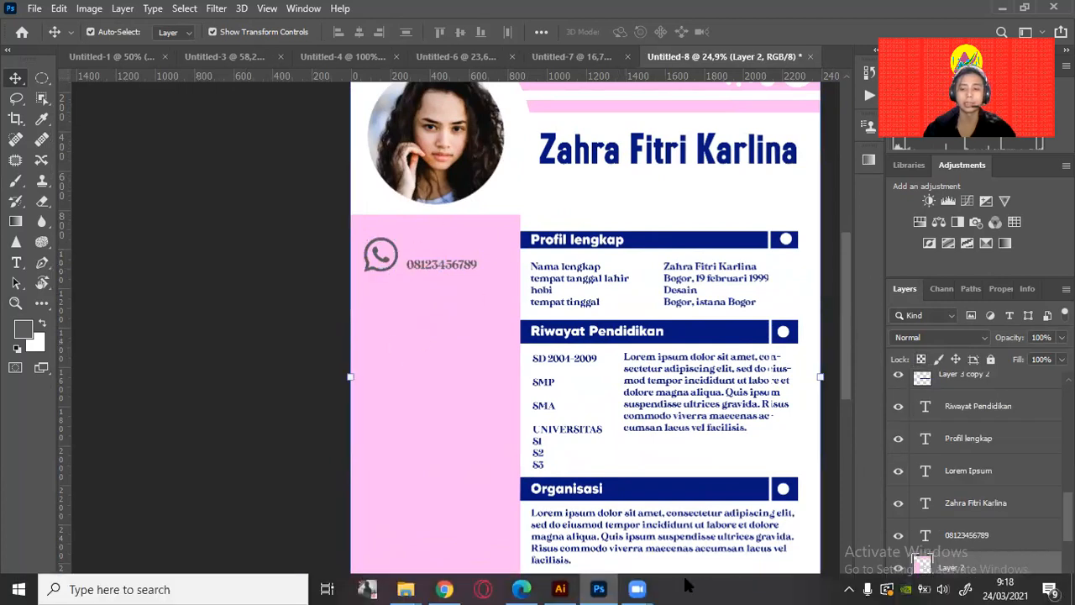
scroll(401, 422, "down", 2)
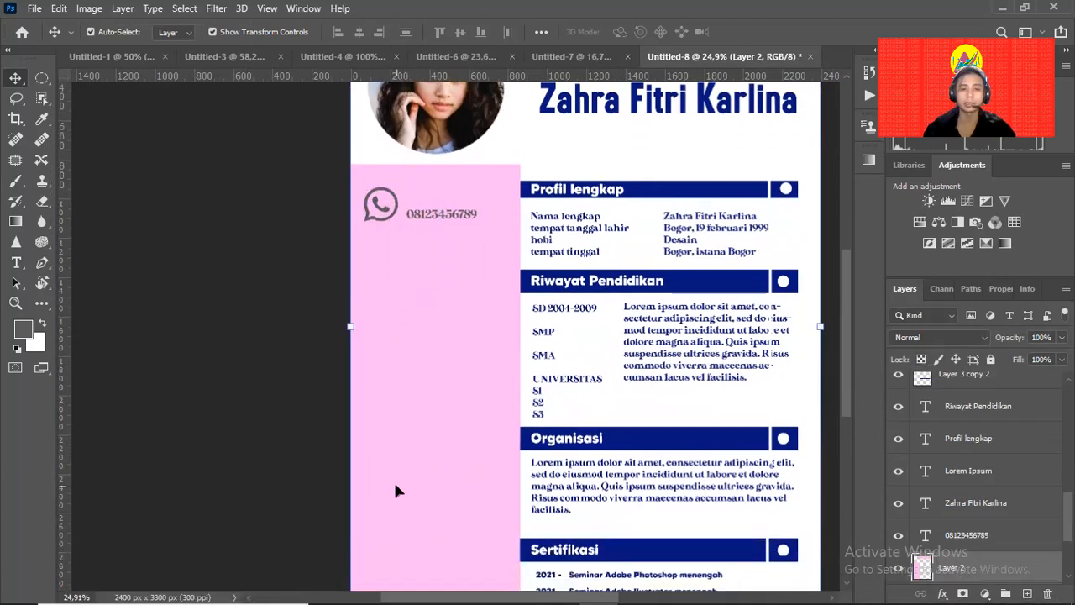
scroll(462, 450, "down", 2)
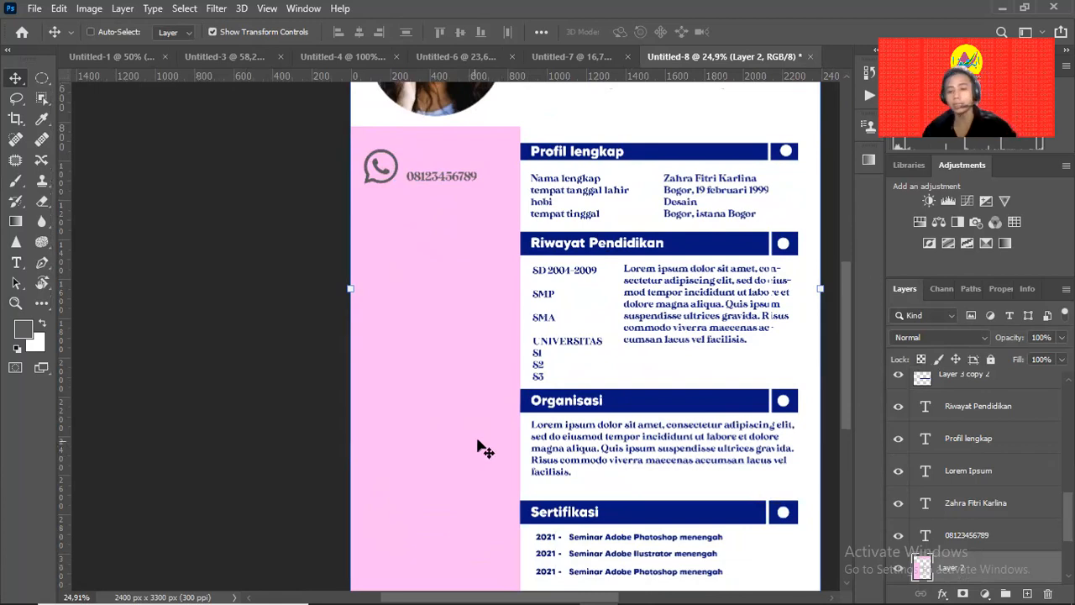
Zoom out to show the whole CV page, then switch to Chrome's WhatsApp logo search.
key("ctrl+minus")
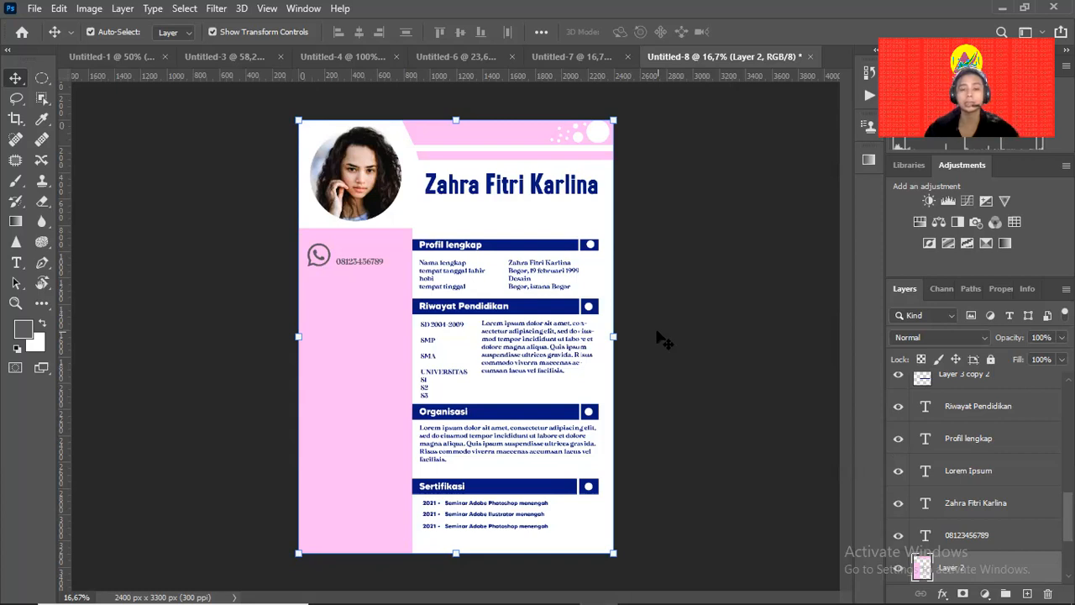
key("alt+Tab")
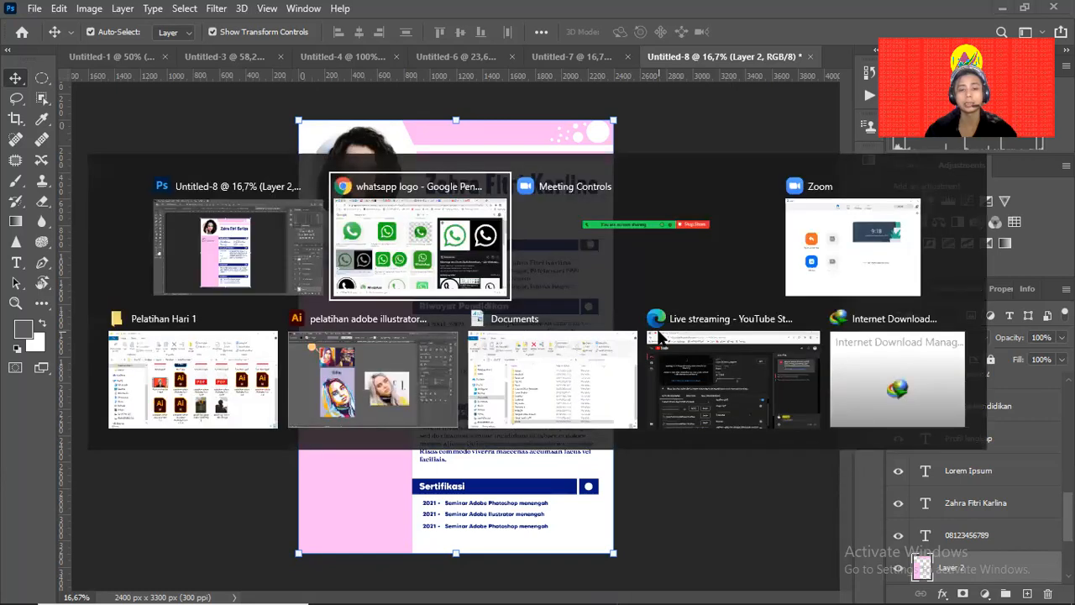
key("Tab")
key("Tab")
key("Tab")
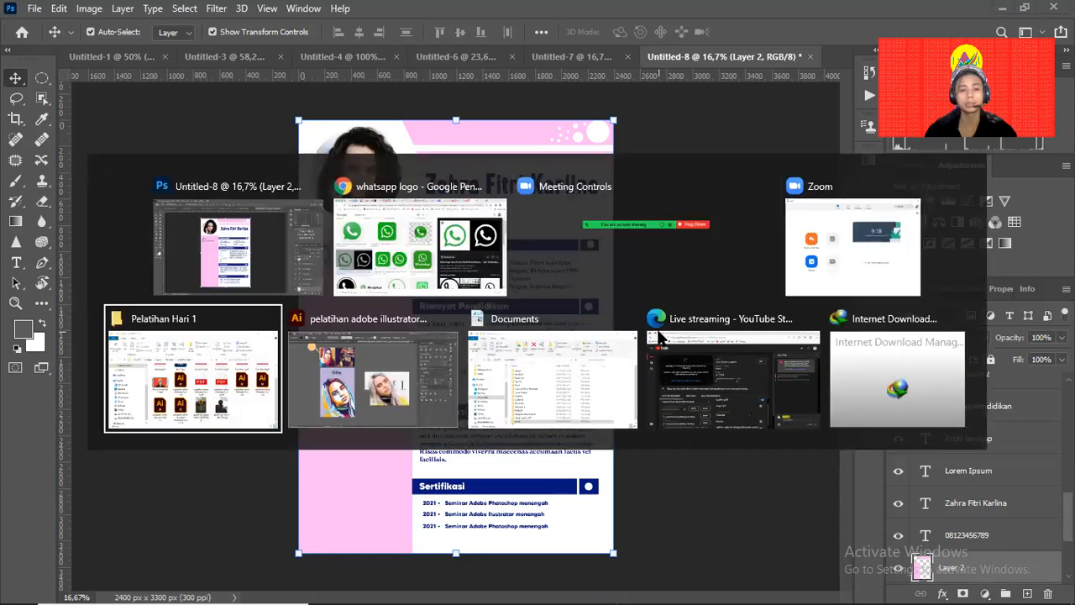
key("Tab")
key("Tab")
key("Tab")
key("Tab")
key("Tab")
key("Tab")
key("Tab")
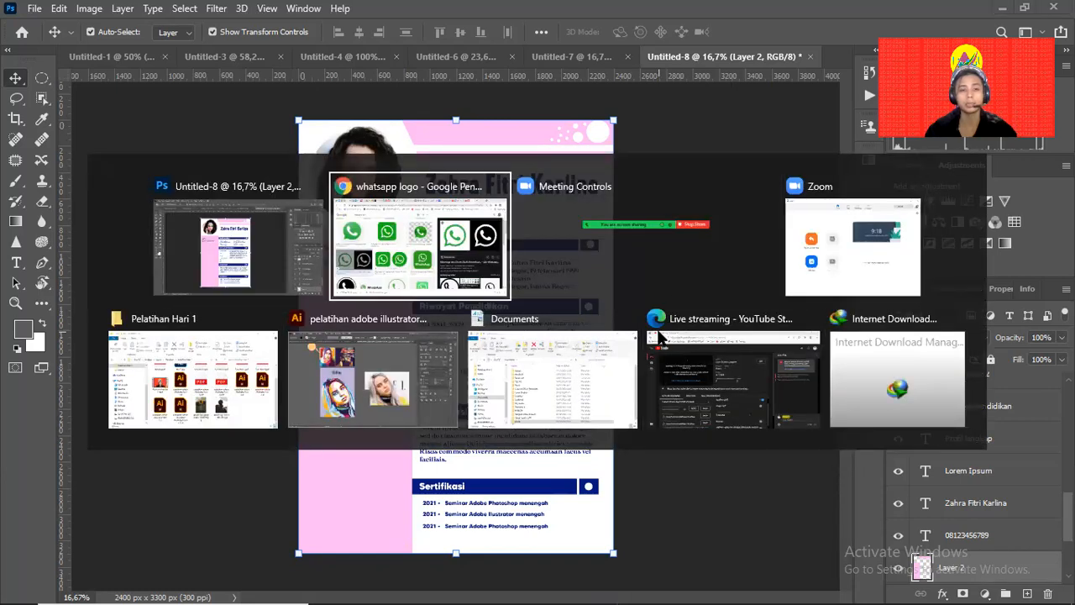
key("Tab")
key("Tab")
key("Tab")
key("Tab")
key("Tab")
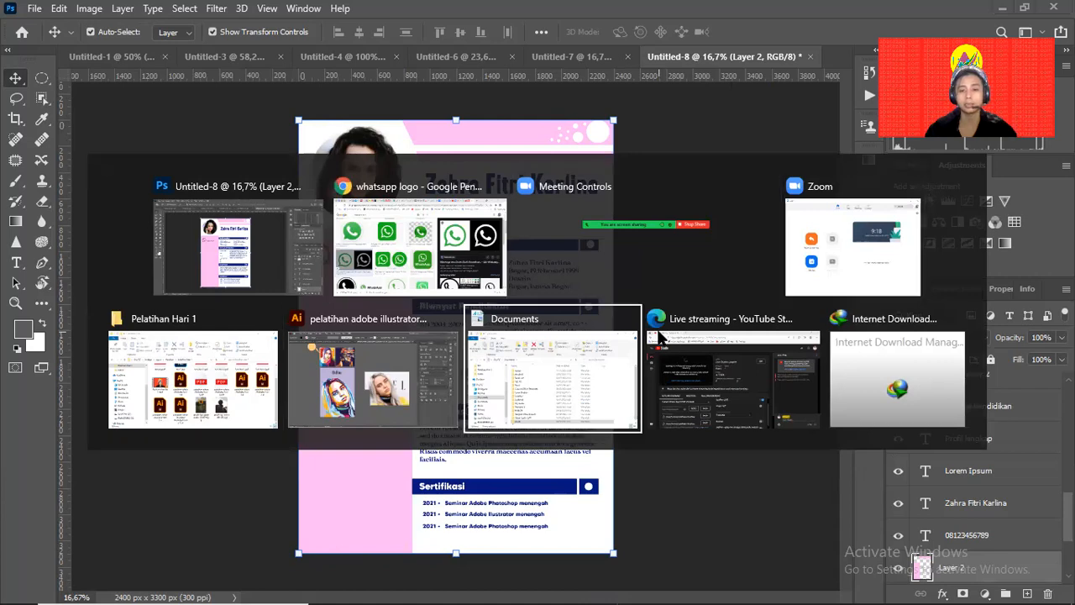
key("Tab")
key("Tab")
key("Tab")
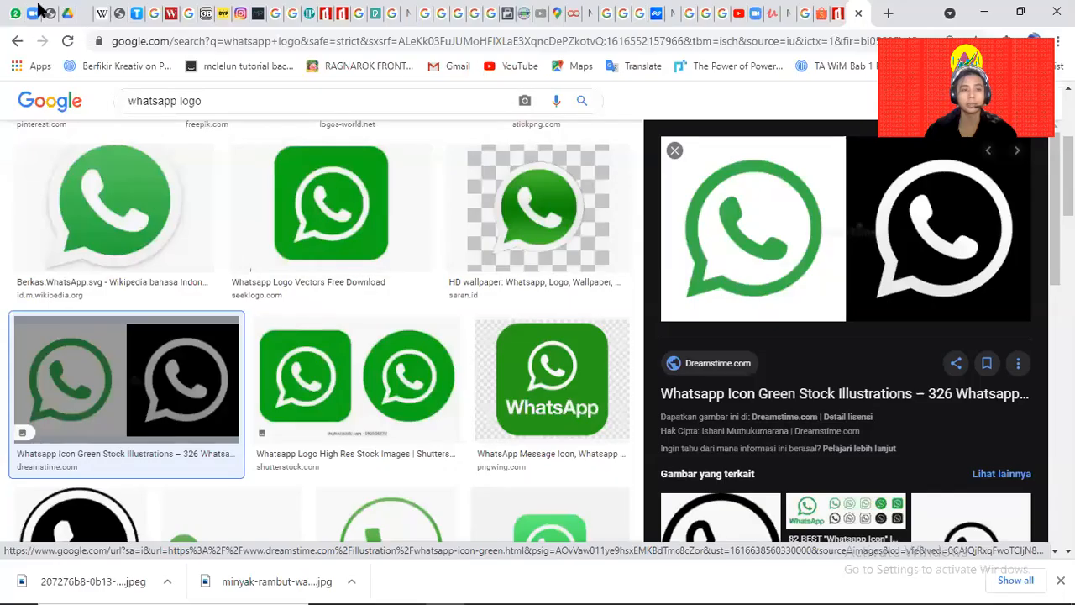
Inside the Menengah Ps folder in My Drive, create the new WiM folder.
left_click(65, 14)
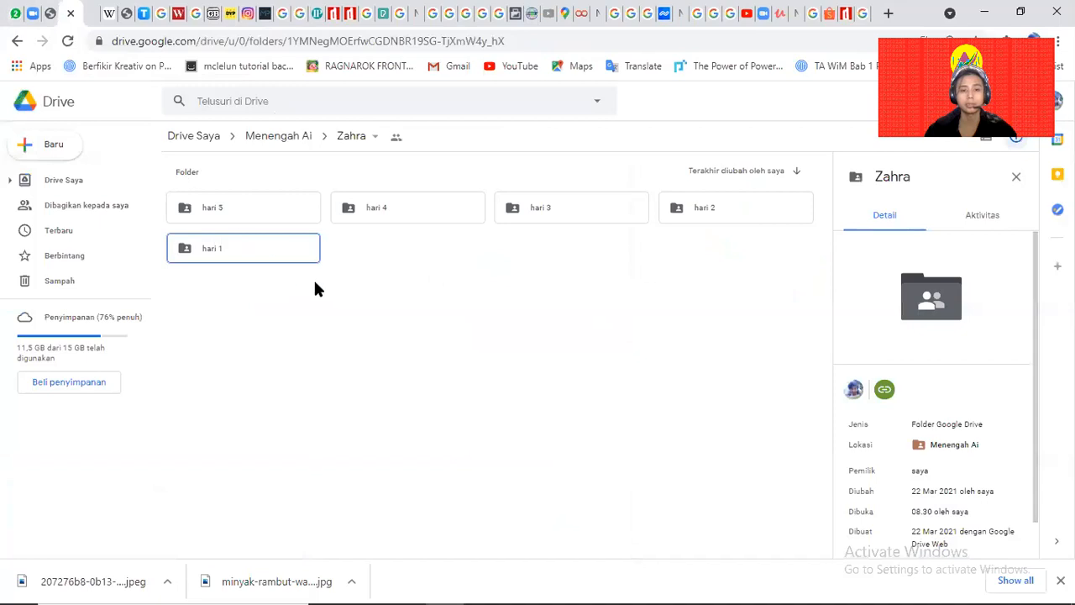
left_click(195, 134)
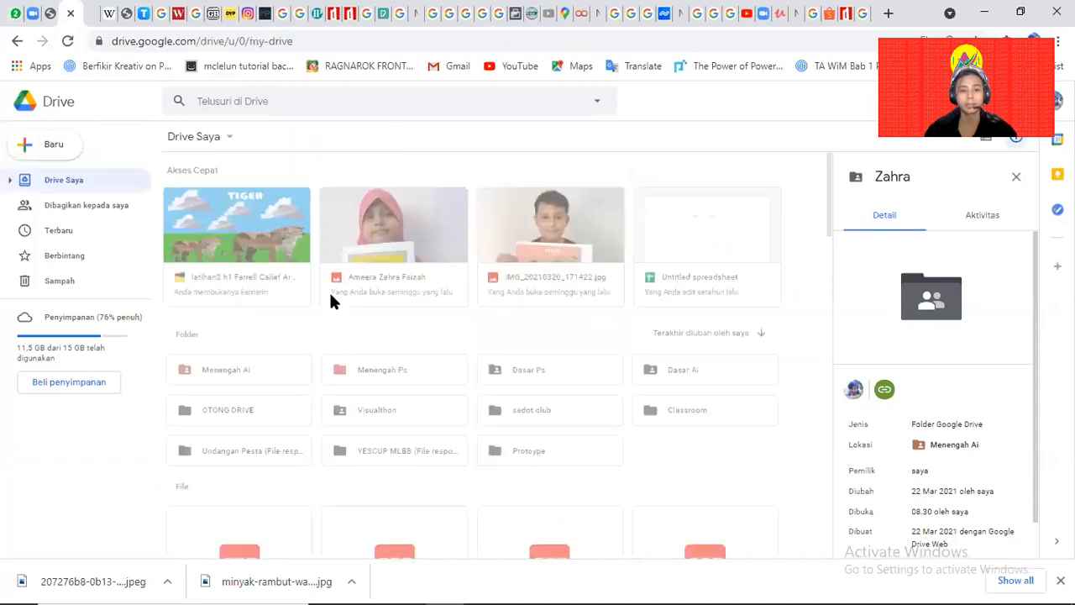
double_click(403, 369)
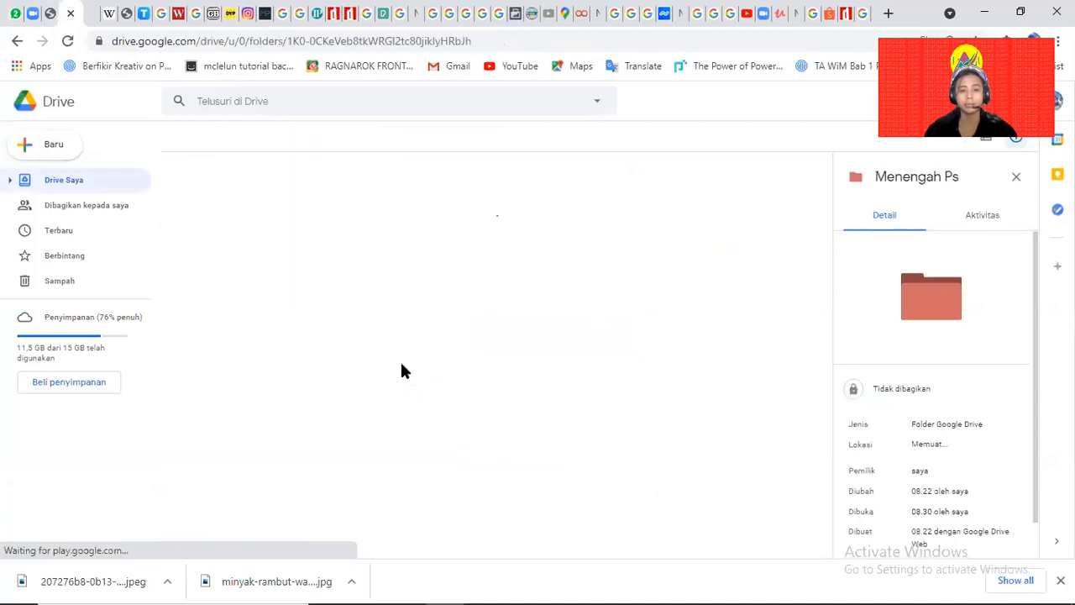
right_click(249, 222)
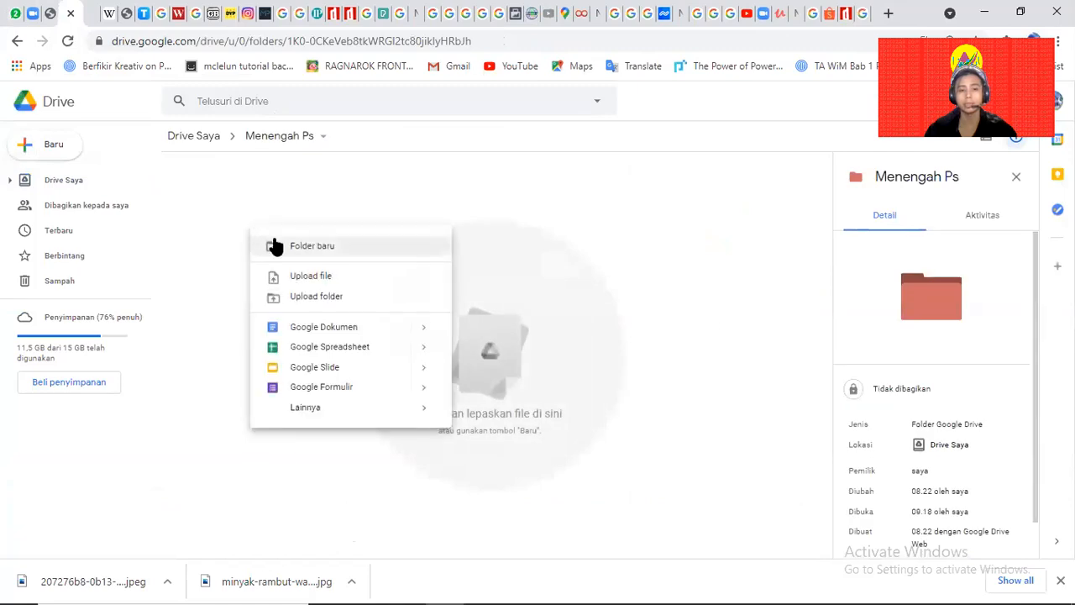
left_click(274, 246)
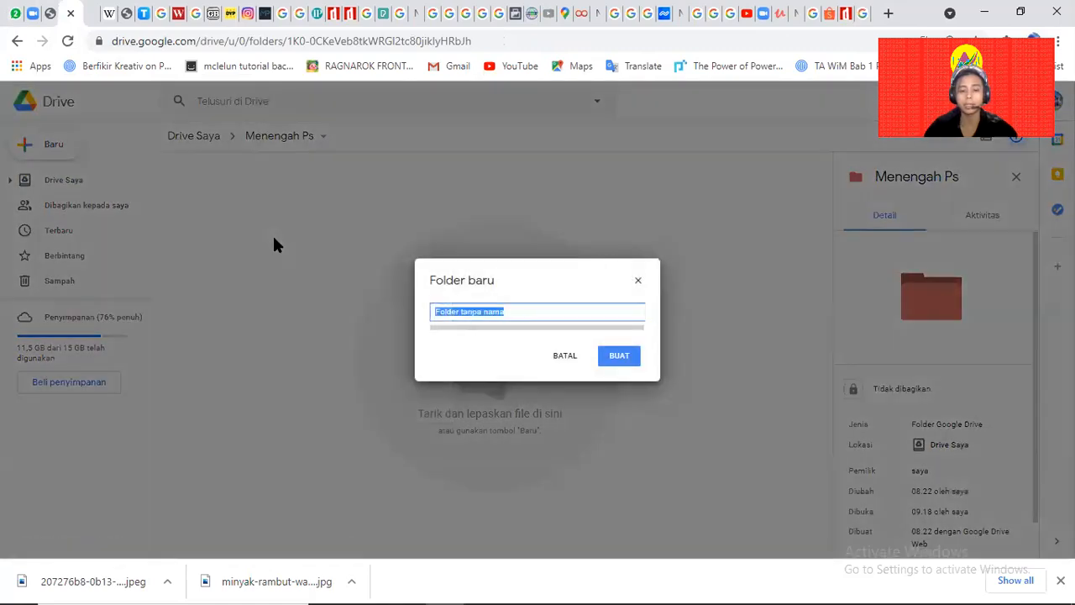
type("web")
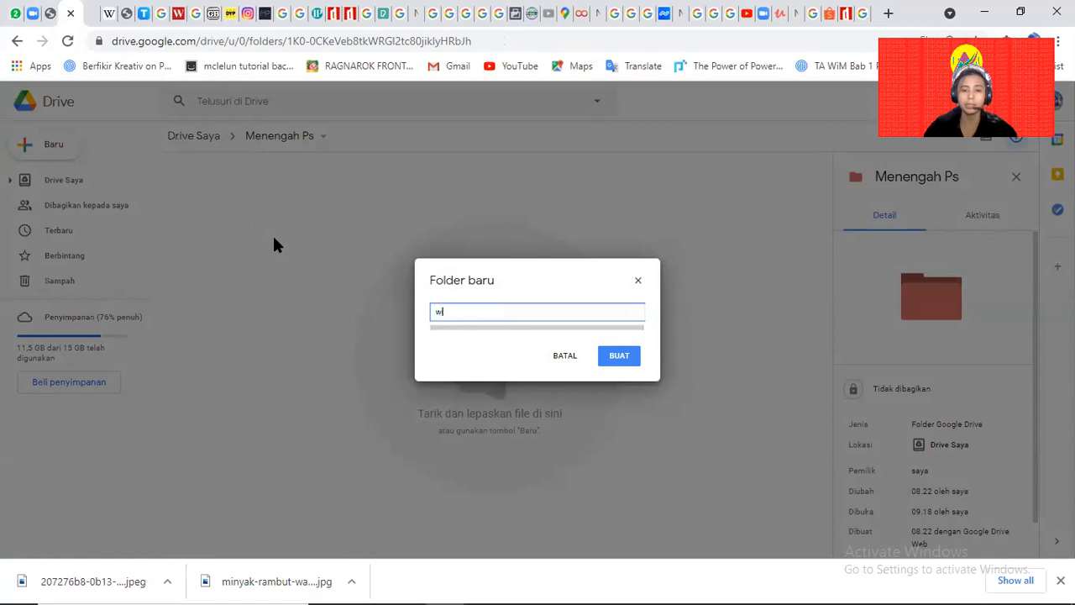
key("BackSpace")
key("BackSpace")
key("BackSpace")
type("W")
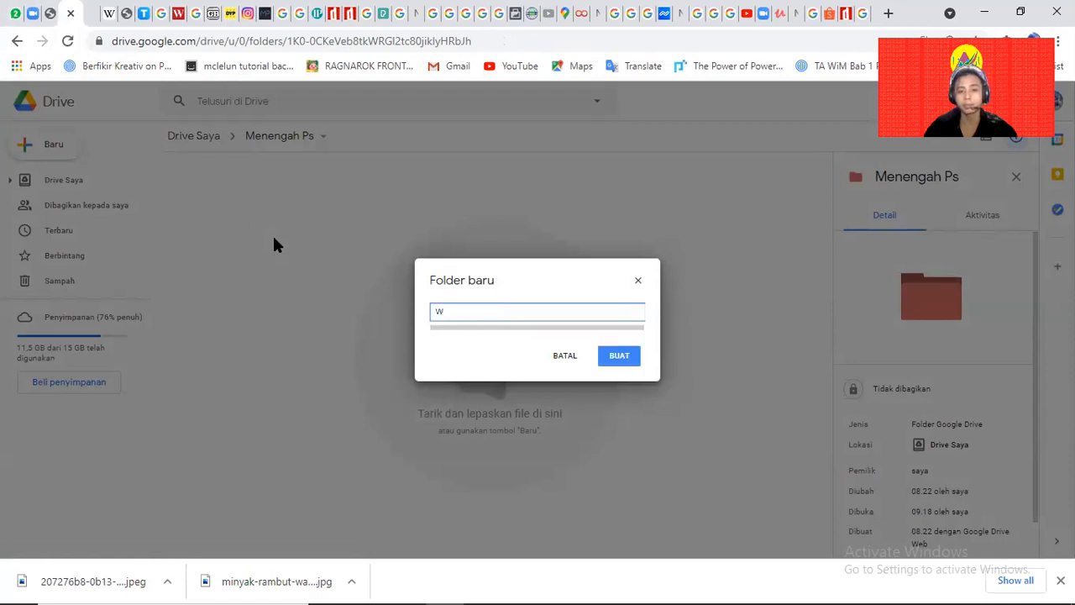
type("EB")
key("Return")
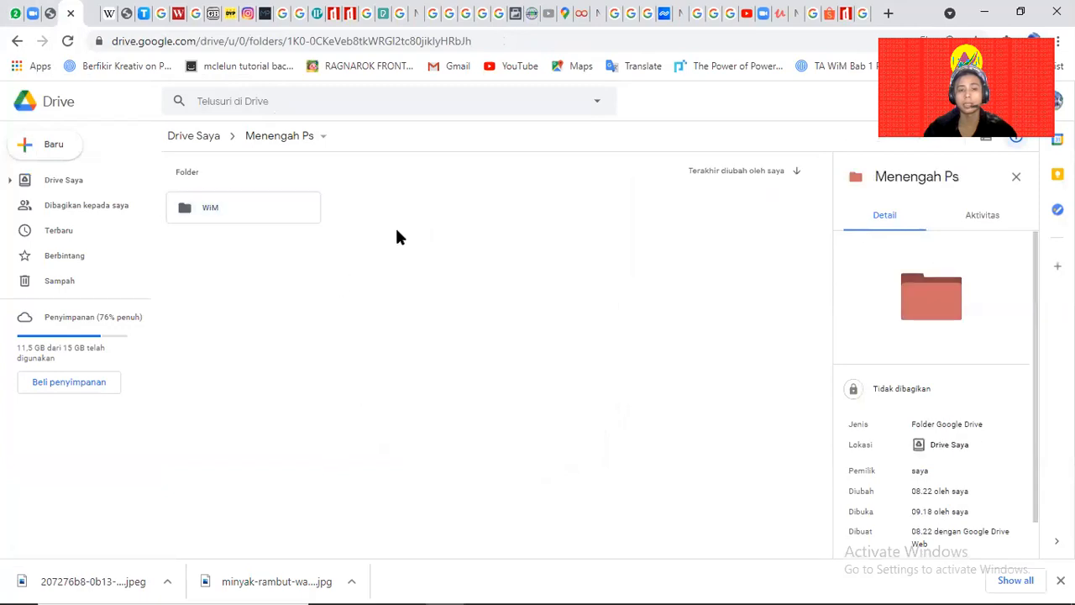
Open WiM, create a hari 1 folder, then delete it.
double_click(232, 209)
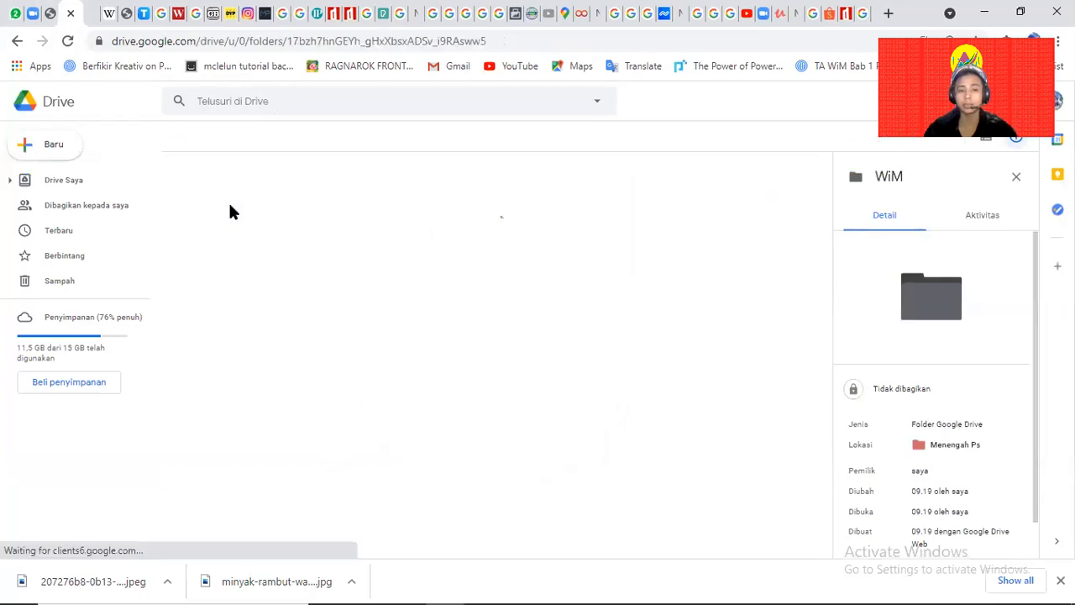
right_click(263, 278)
left_click(324, 289)
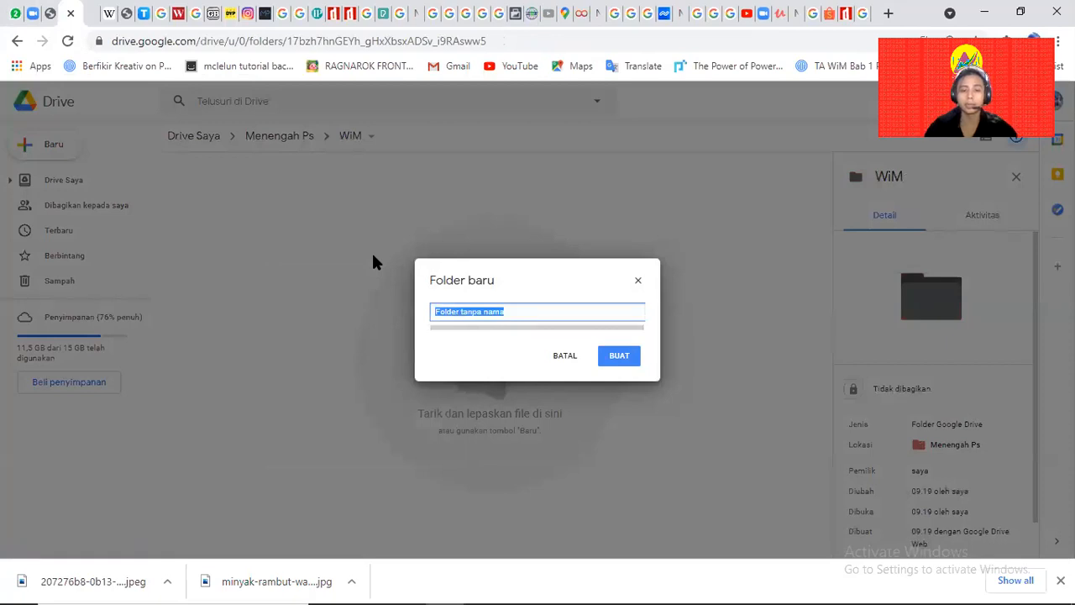
type("hari 1")
key("Return")
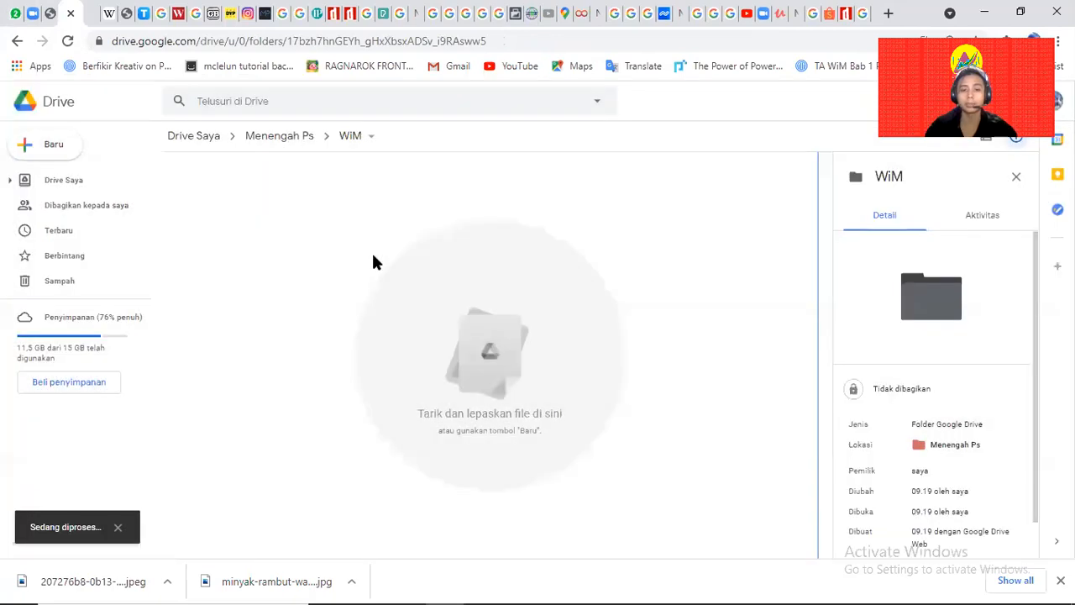
left_click(278, 276)
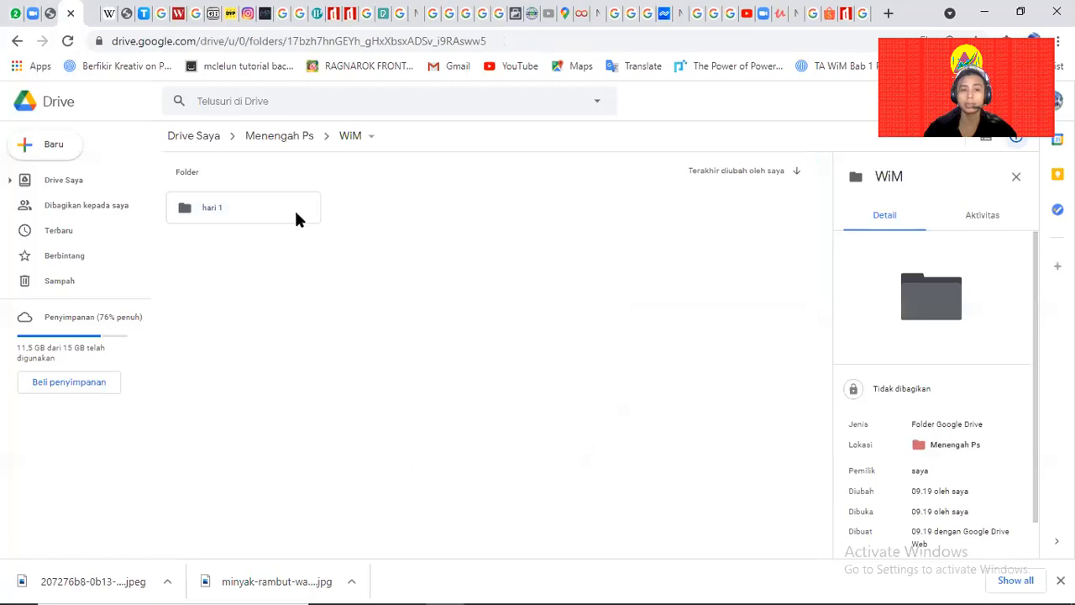
left_click(237, 215)
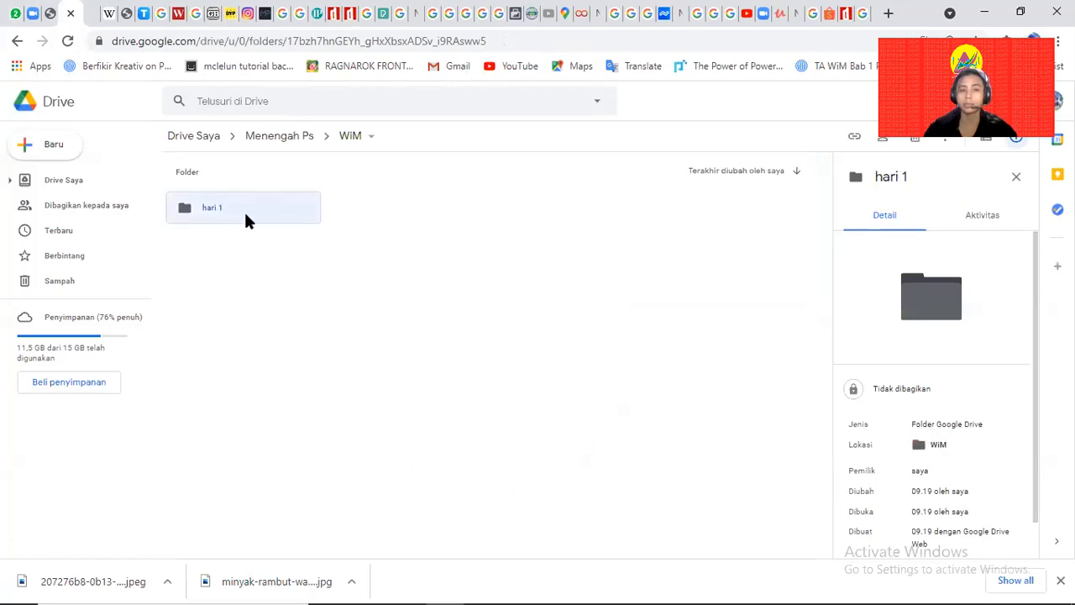
right_click(305, 331)
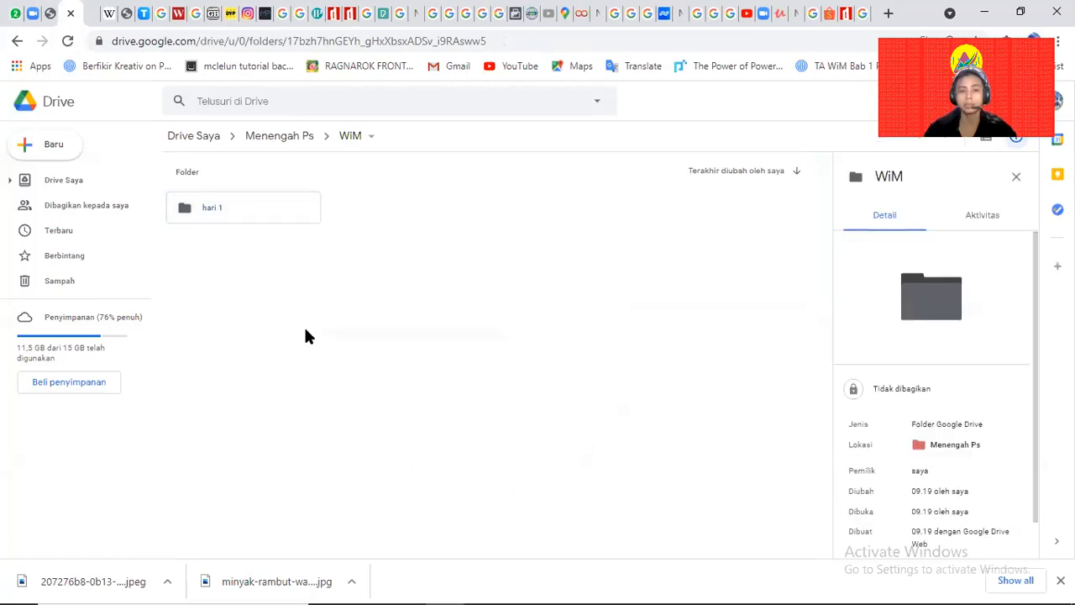
left_click(349, 347)
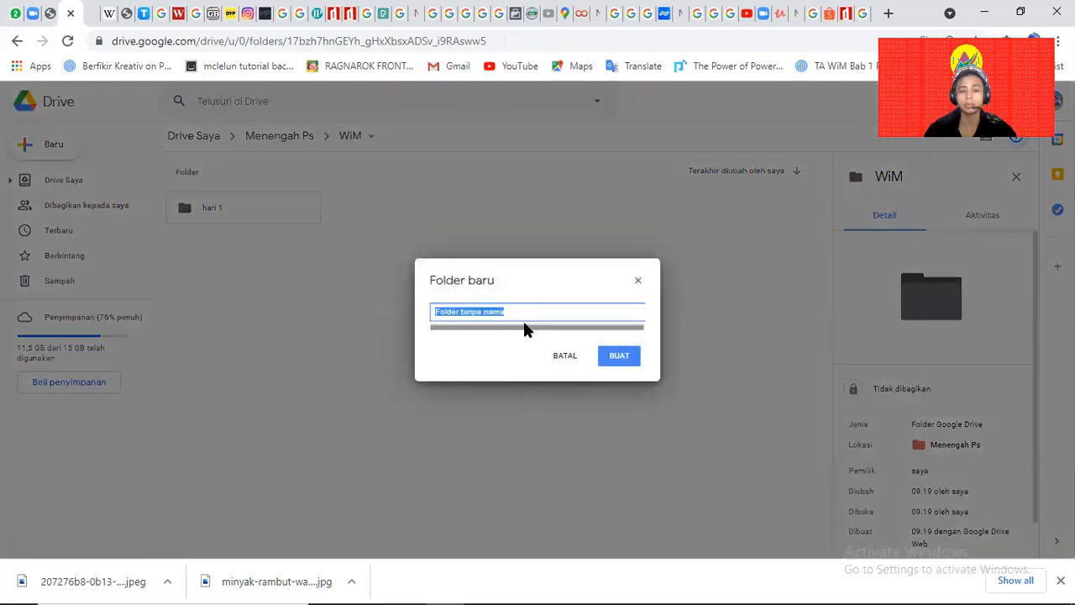
left_click(567, 357)
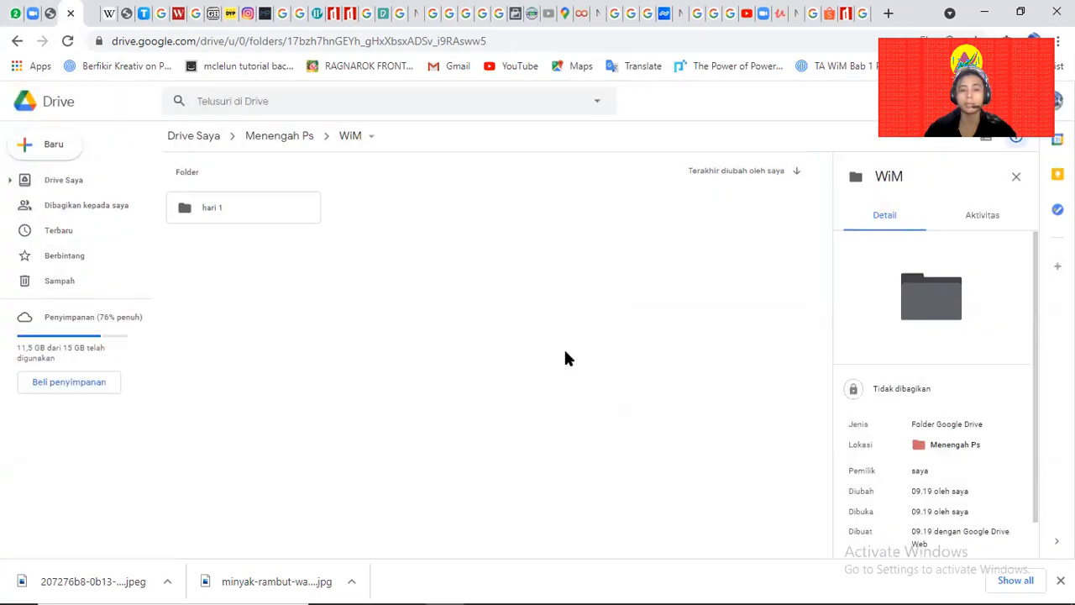
left_click(259, 215)
key("Delete")
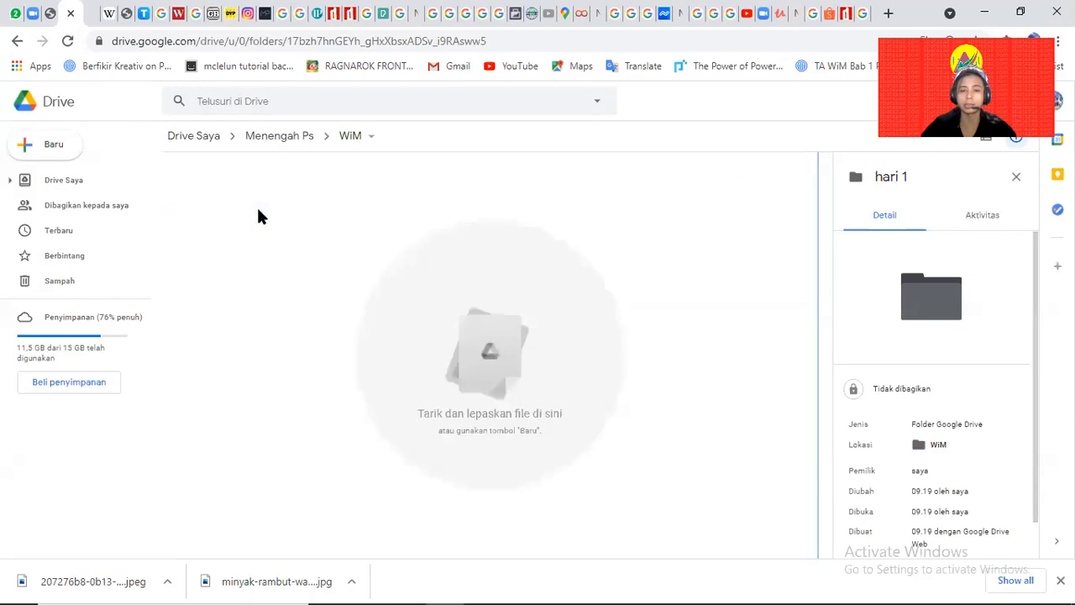
Create the hari 2 and hari 3 folders inside WiM.
right_click(293, 296)
left_click(333, 318)
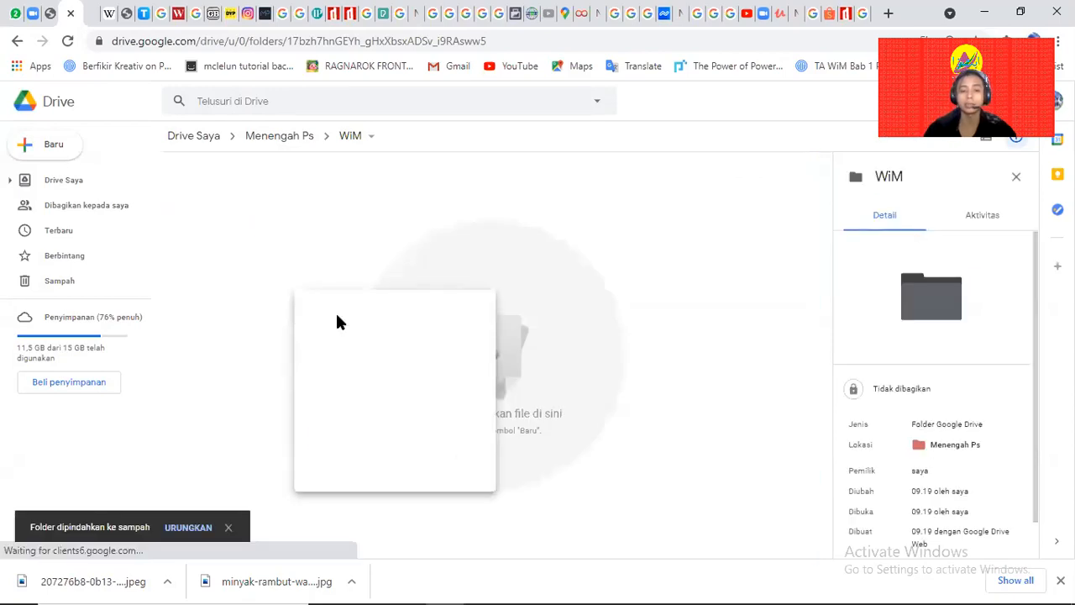
type("ha")
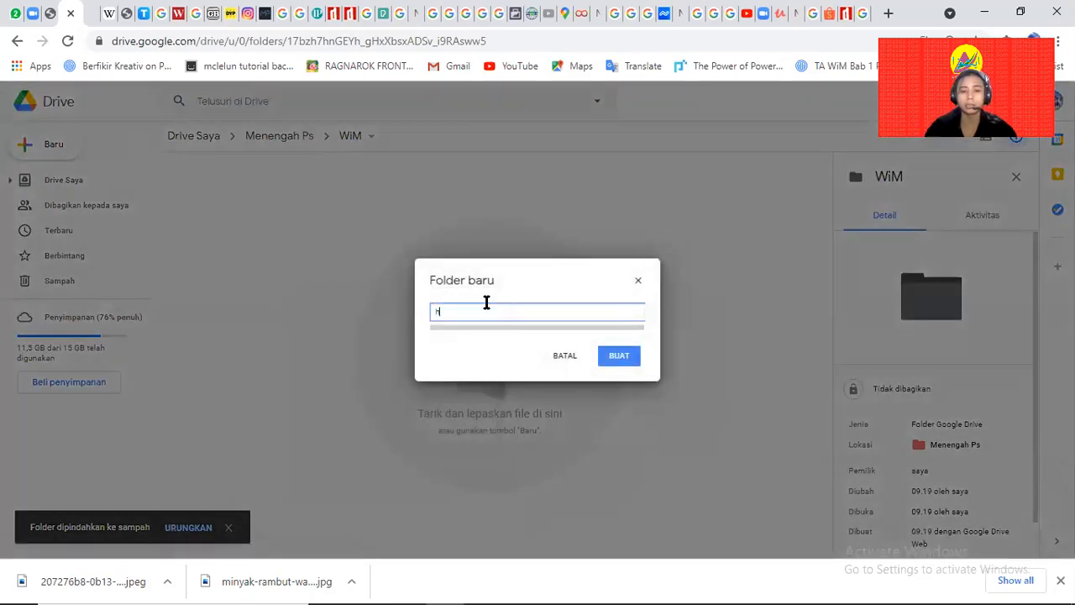
key("BackSpace")
key("BackSpace")
type("hari 1")
key("Return")
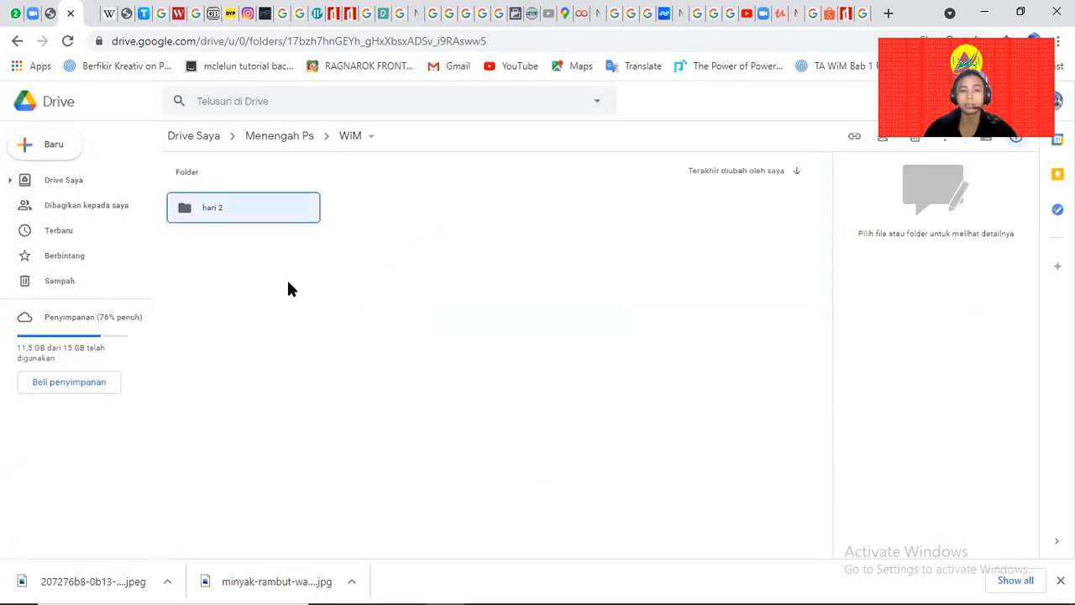
right_click(287, 282)
left_click(317, 304)
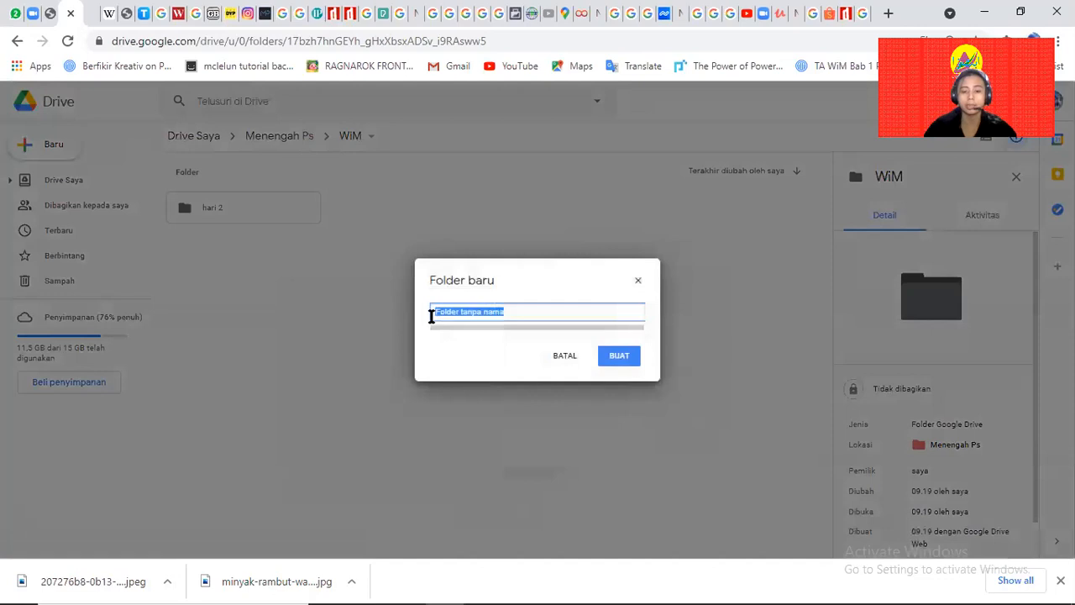
type("h")
key("BackSpace")
type("hari 3")
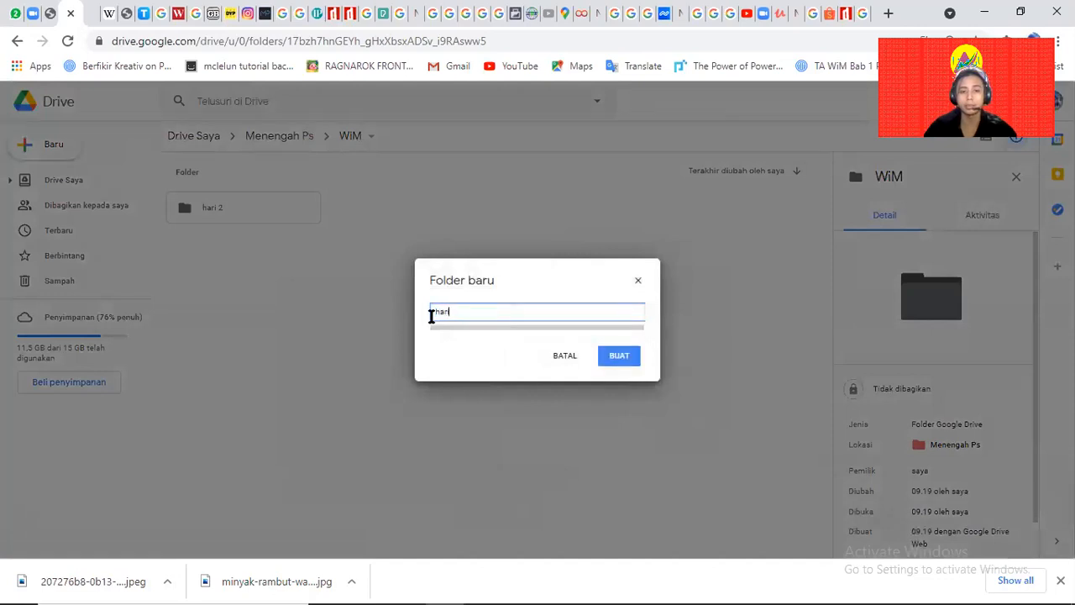
key("Return")
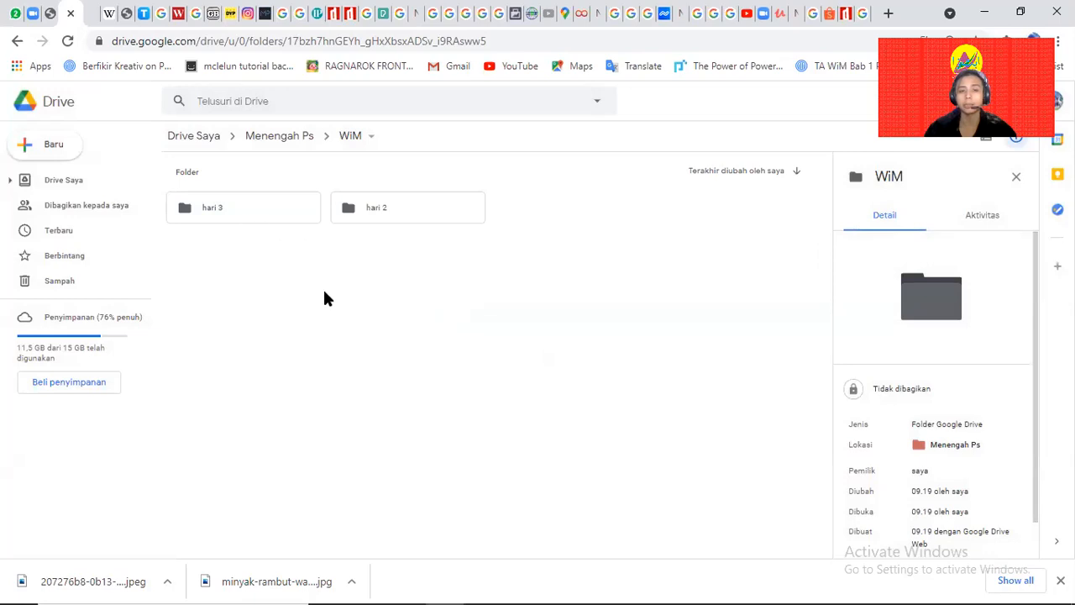
Check the new hari 2 and hari 3 folders by selecting each.
right_click(405, 325)
left_click(336, 305)
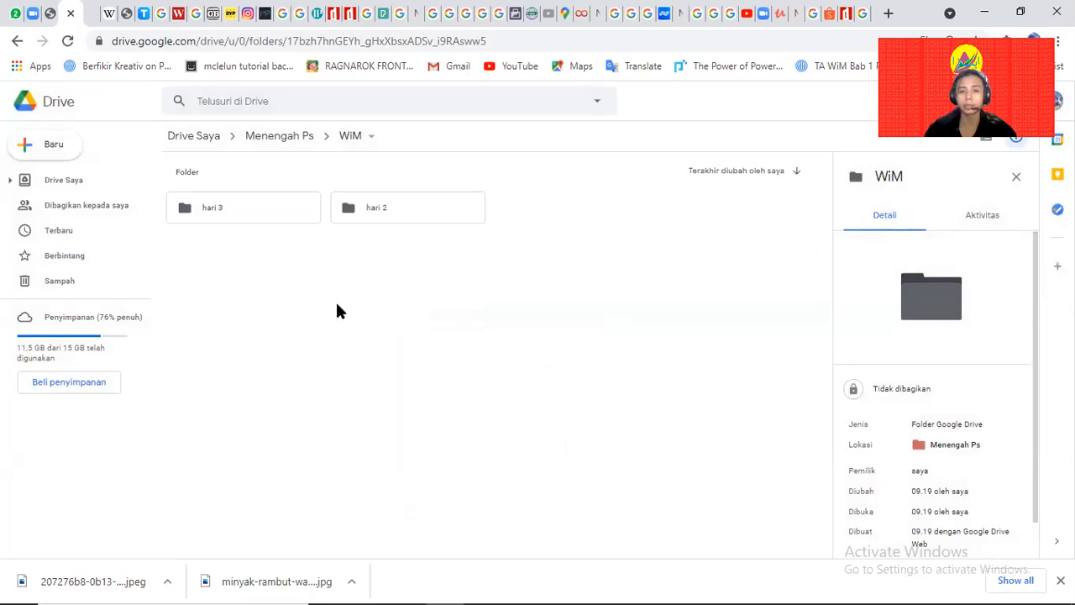
right_click(449, 317)
left_click(403, 224)
left_click(395, 211)
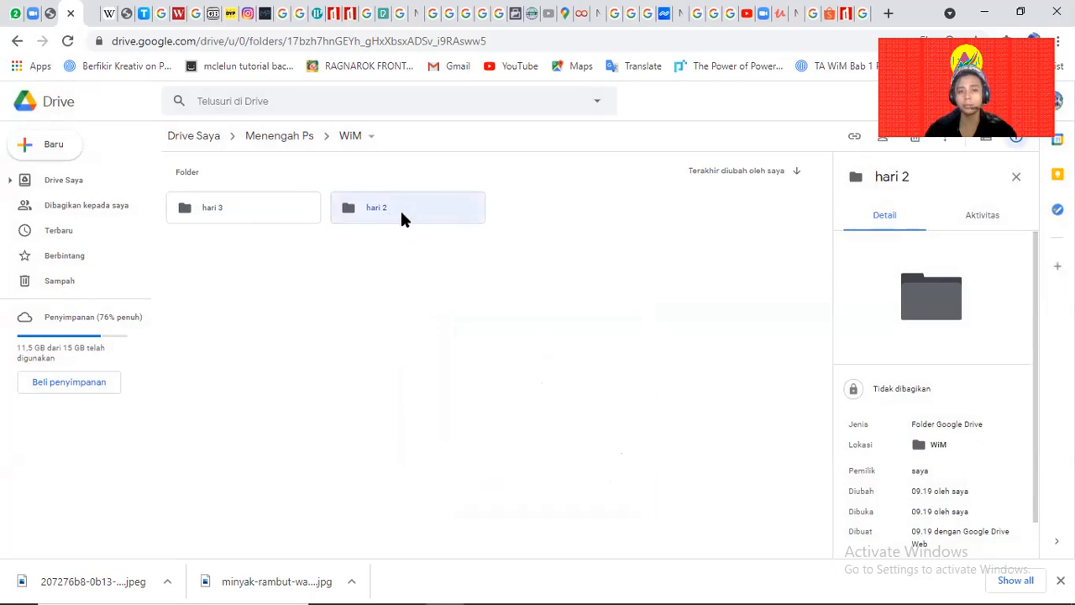
left_click(249, 219)
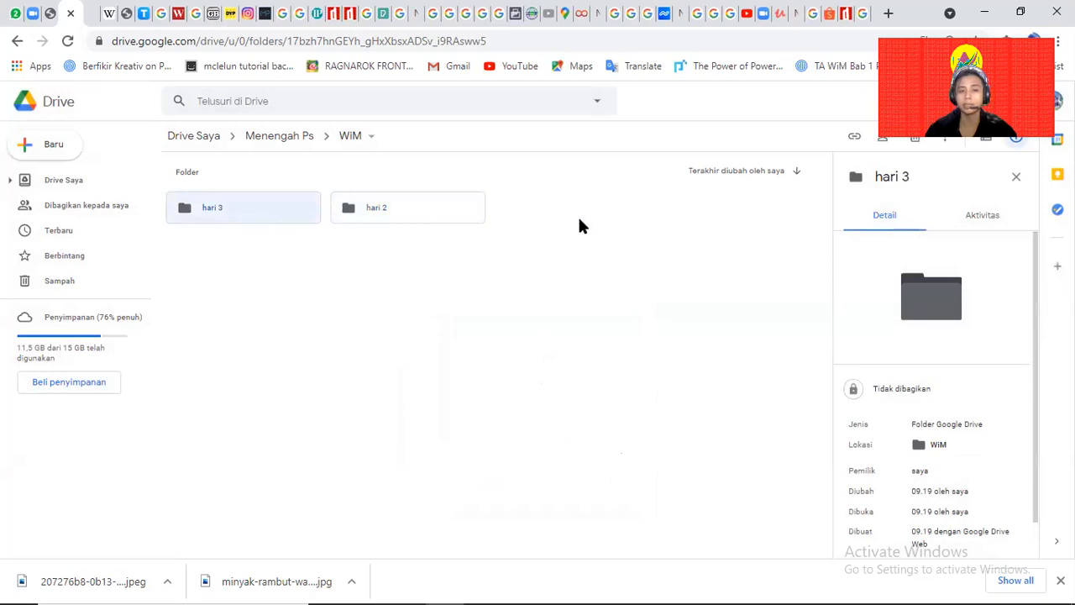
key("alt+Tab")
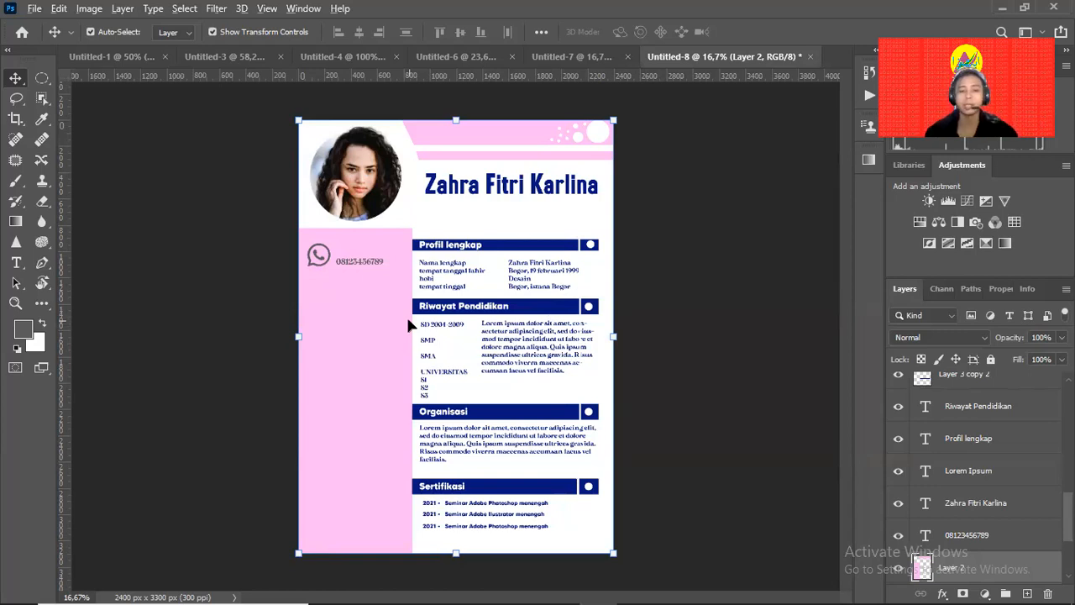
key("alt+Tab")
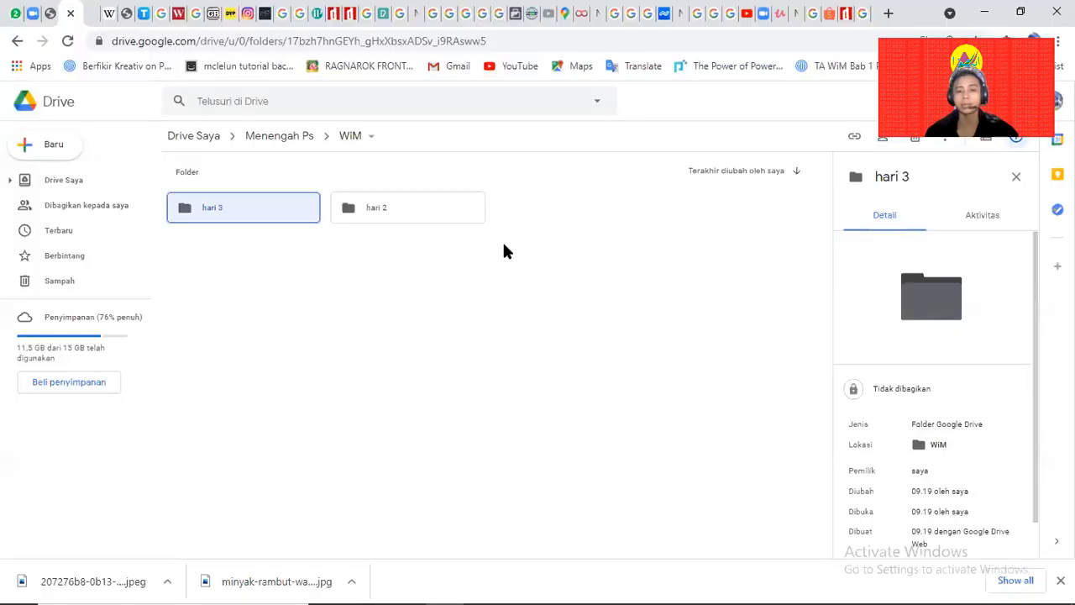
Browse Chrome tabs to the Shopee CV listing, then return to the Photoshop CV.
left_click(860, 24)
left_click(831, 27)
left_click(823, 26)
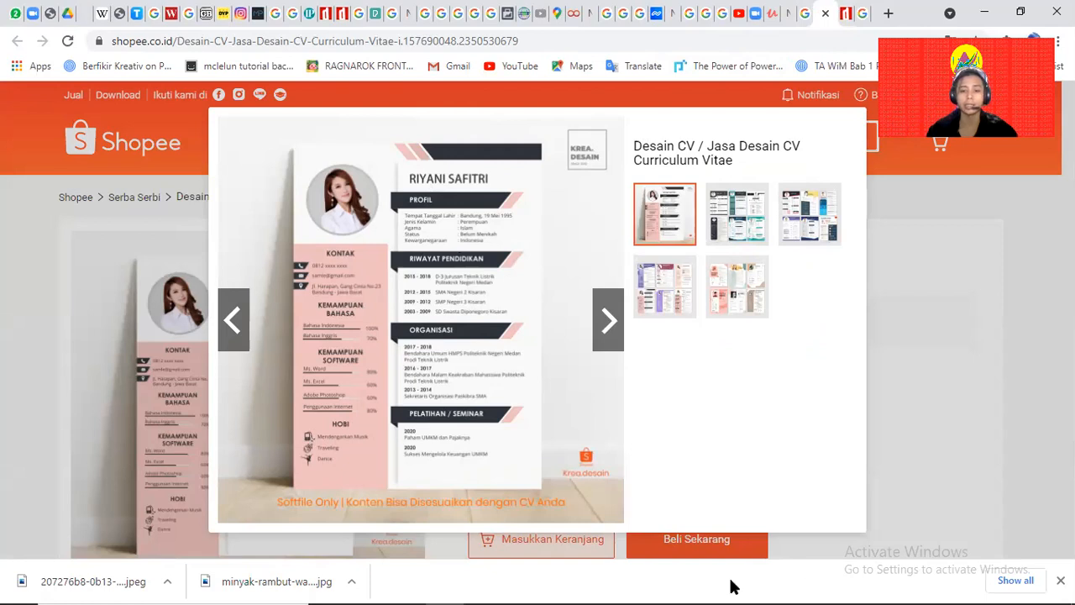
left_click(598, 588)
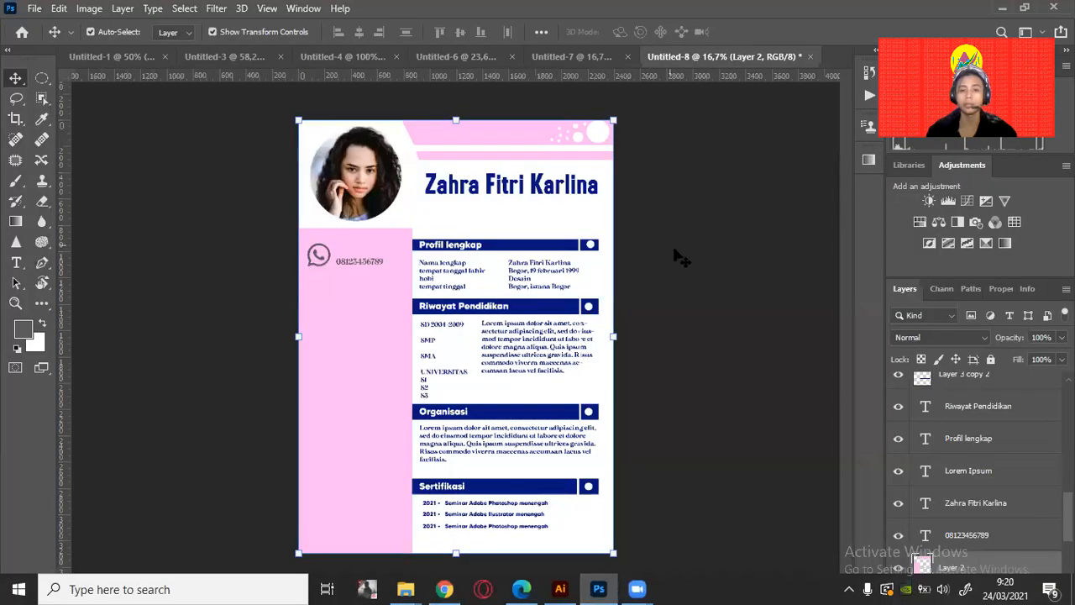
left_click(695, 306)
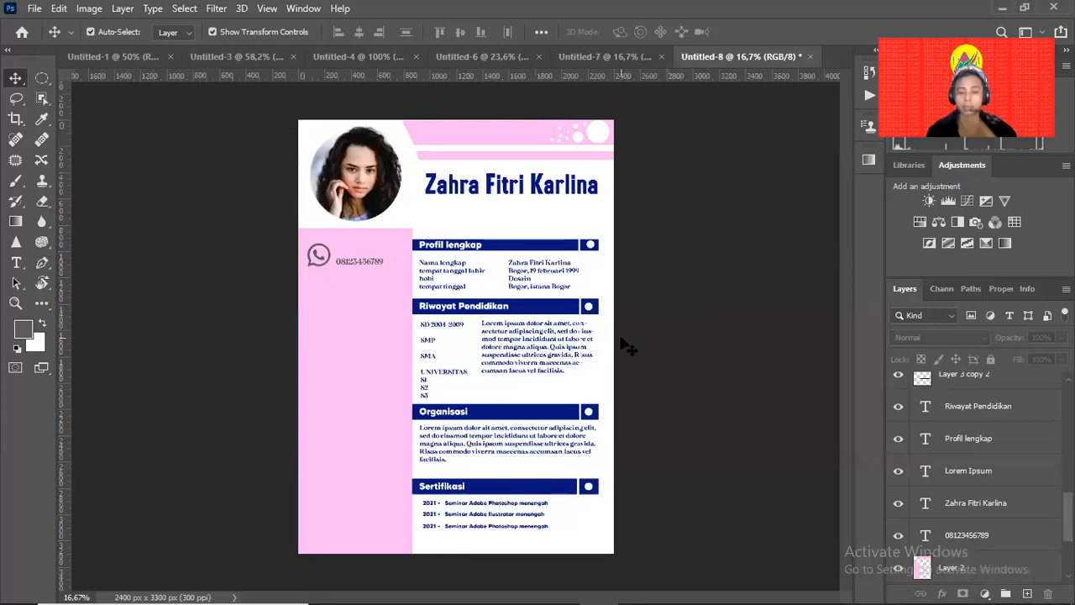